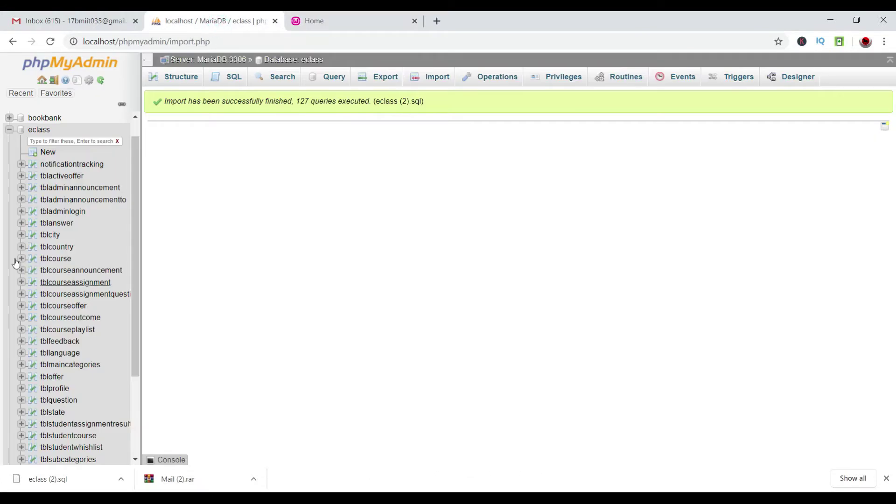
Inspect the tblactiveoffer column structure in phpMyAdmin, then switch to the E-Class home tab.
scroll(31, 194, "down", 3)
scroll(46, 187, "up", 3)
left_click(58, 166)
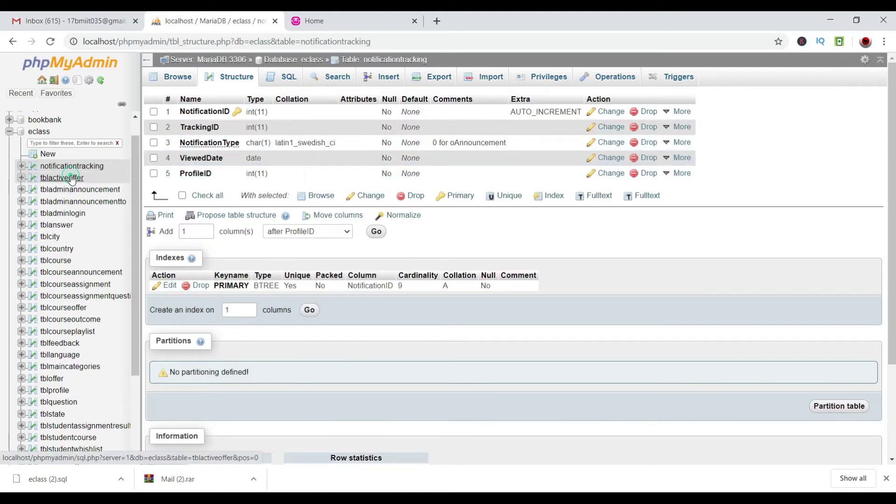
left_click(70, 179)
left_click(231, 77)
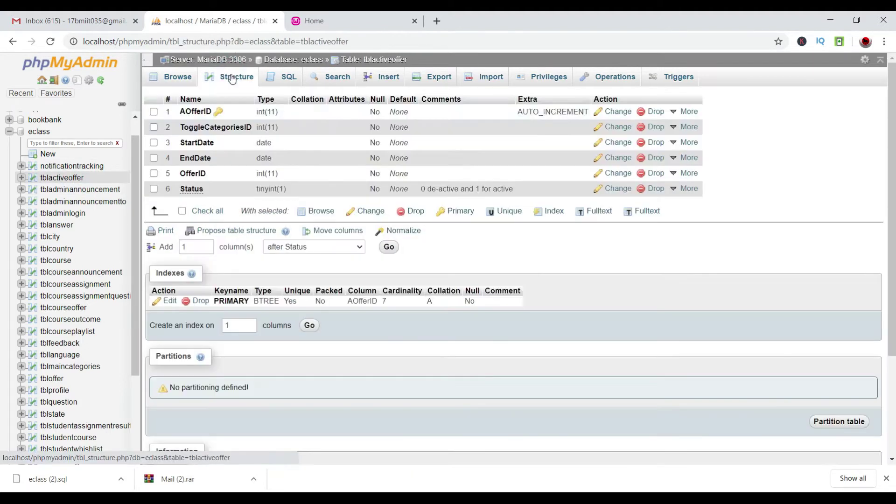
scroll(55, 184, "down", 3)
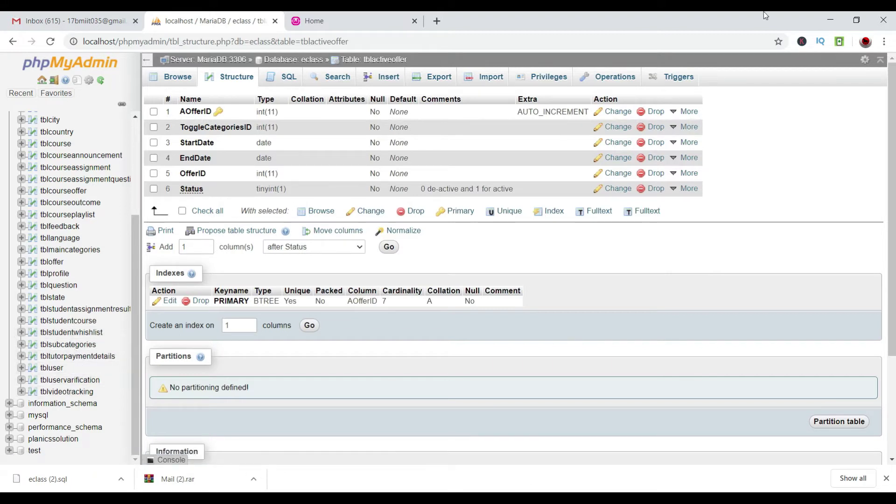
left_click(327, 20)
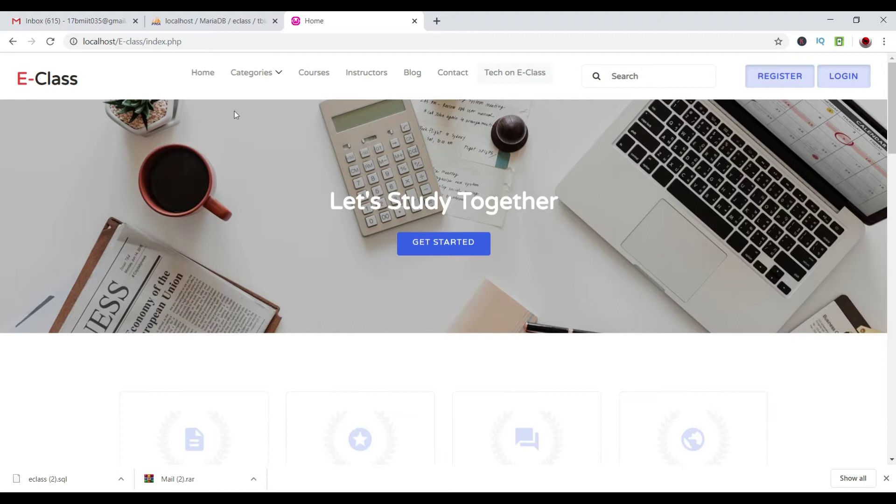
Browse the Categories > Information & Technology > Programming Languages course list.
mouse_move(250, 78)
mouse_move(347, 146)
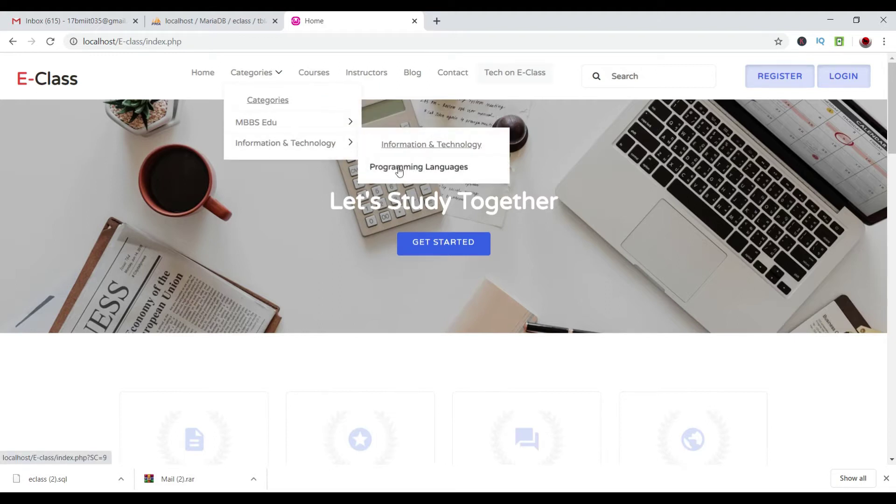
left_click(398, 167)
scroll(399, 171, "down", 6)
scroll(398, 170, "up", 8)
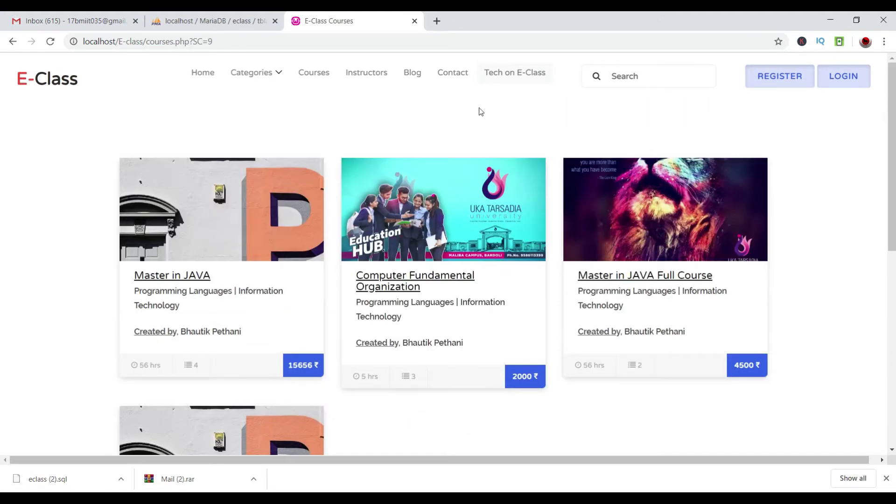
Attempt an admin login with the saved username and pasted password.
left_click(866, 87)
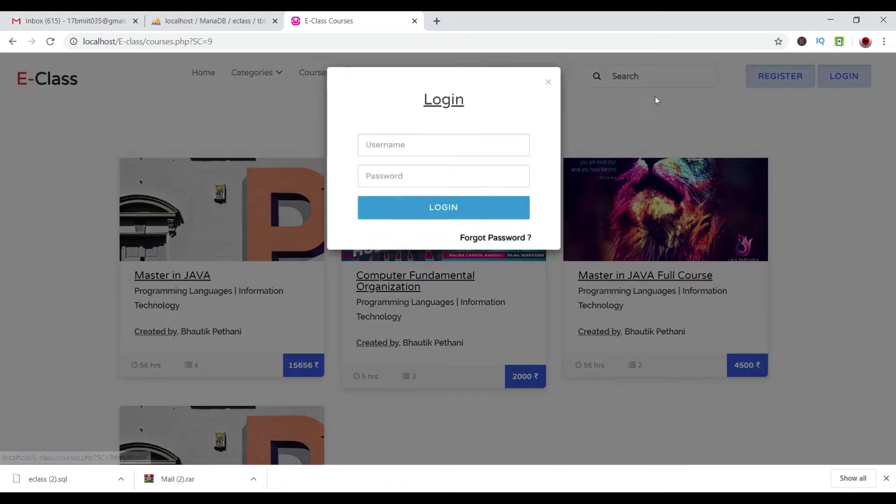
left_click(450, 157)
left_click(410, 227)
left_click(410, 180)
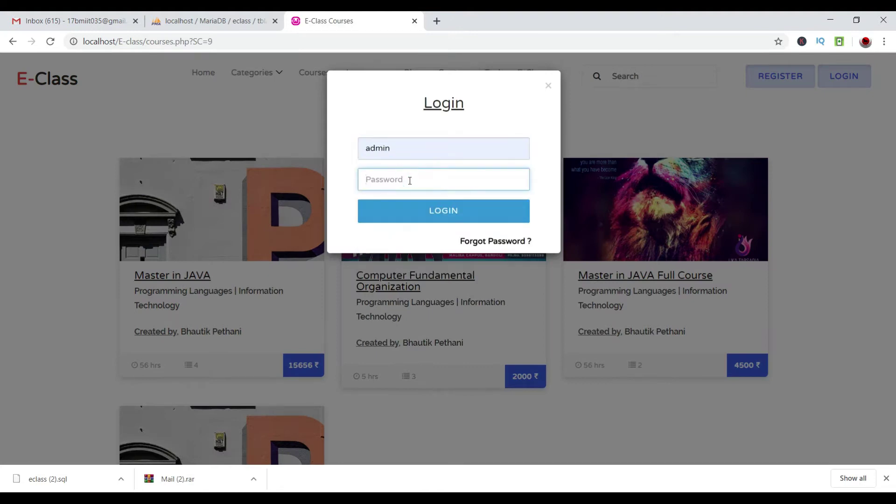
key("ctrl+v")
left_click(415, 211)
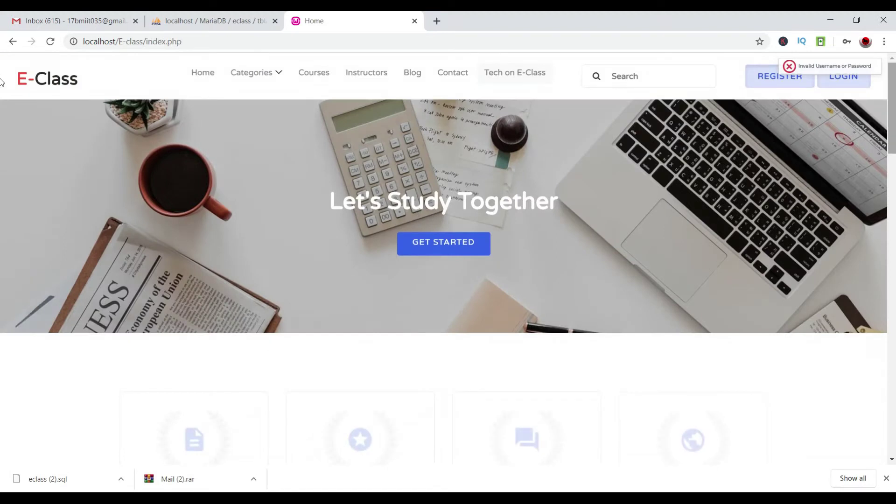
Log in again as admin with the saved username and typed password.
left_click(864, 82)
left_click(479, 147)
left_click(432, 216)
left_click(420, 179)
type("admin")
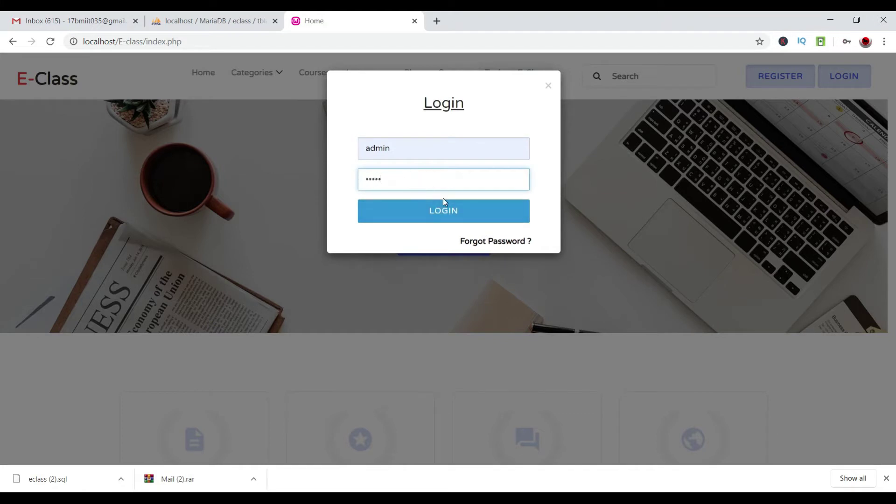
left_click(446, 211)
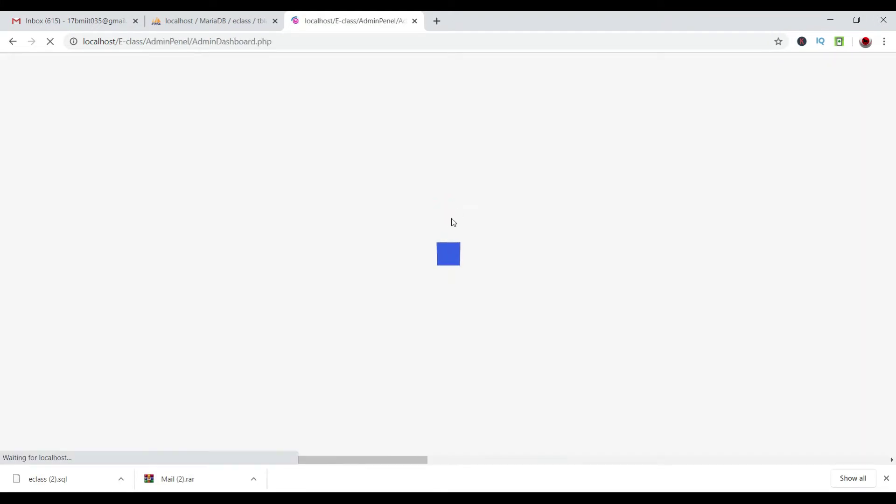
Review the Total Income, My Income and Payment Done figures and the Active Courses link.
scroll(458, 213, "down", 1)
scroll(458, 210, "down", 2)
scroll(420, 205, "up", 3)
double_click(204, 163)
double_click(275, 162)
left_click_drag(326, 161, 331, 160)
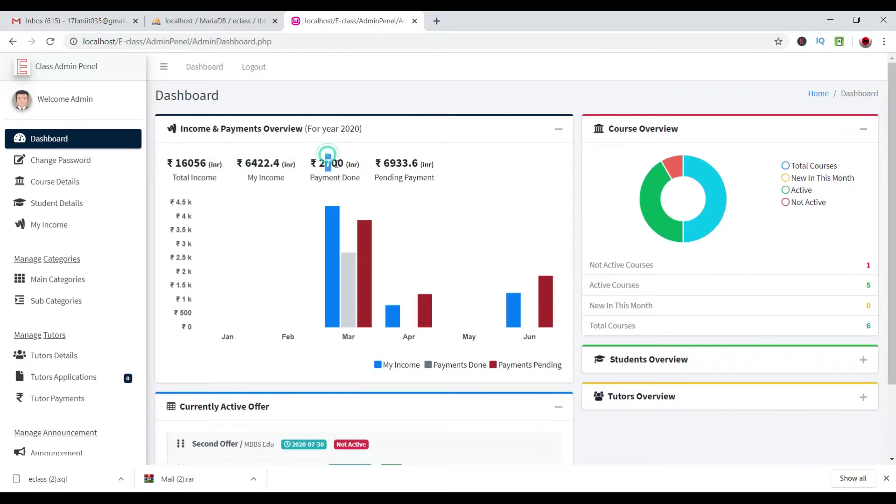
left_click_drag(405, 163, 390, 164)
scroll(398, 206, "down", 1)
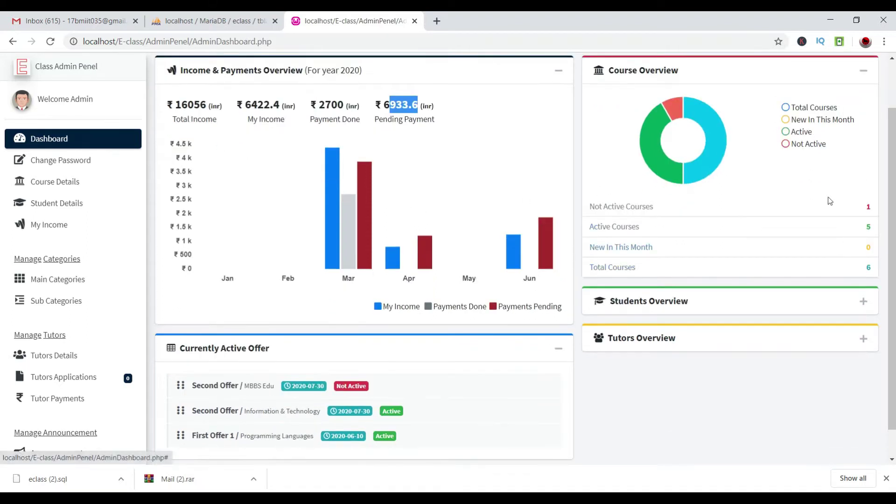
left_click(625, 236)
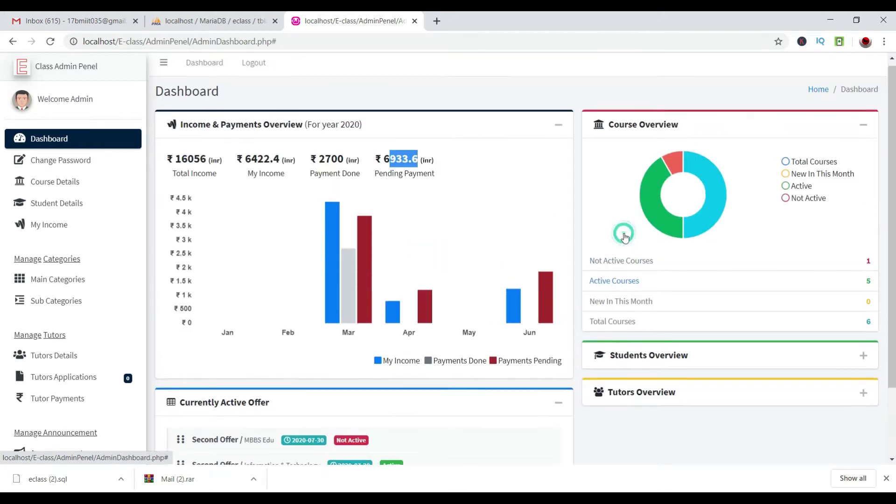
Expand the Students Overview and Tutors Overview panels on the dashboard.
scroll(807, 321, "down", 3)
left_click(861, 270)
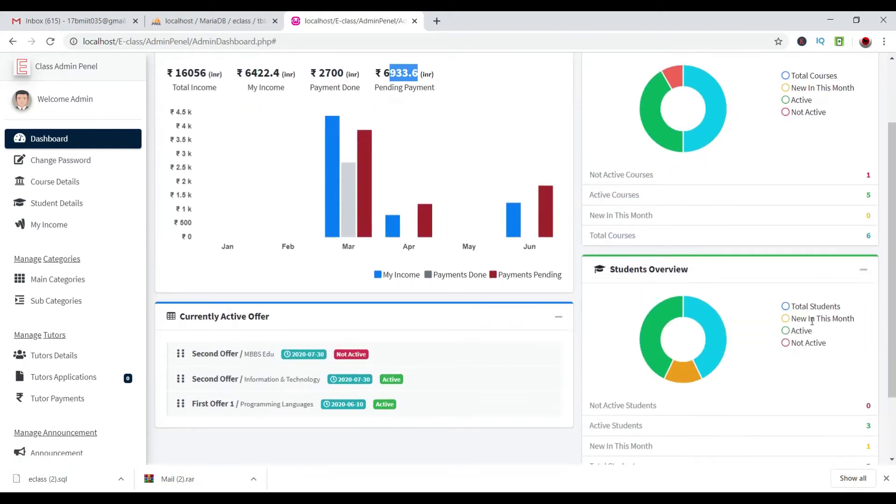
scroll(787, 208, "down", 2)
left_click_drag(822, 221, 840, 221)
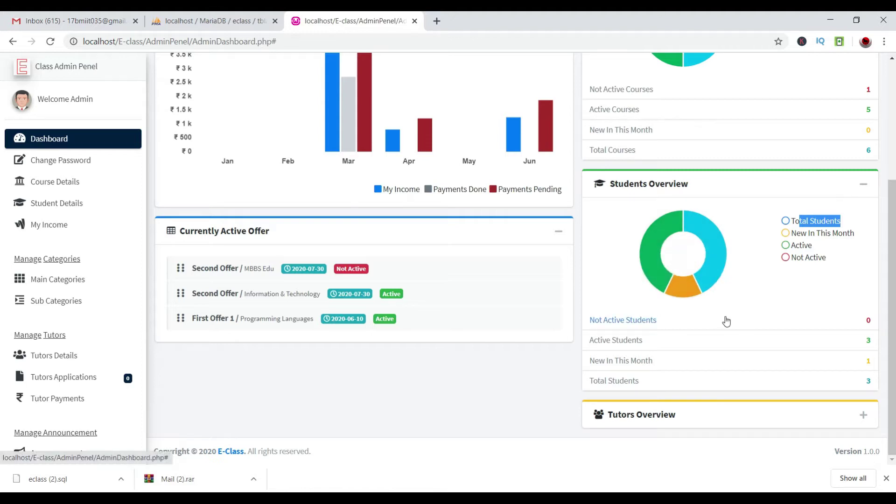
left_click(863, 414)
scroll(829, 375, "down", 4)
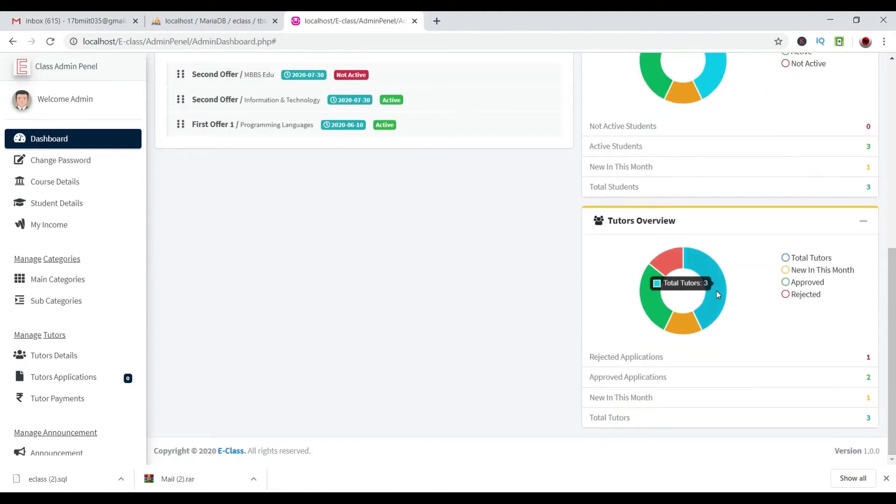
scroll(651, 249, "up", 8)
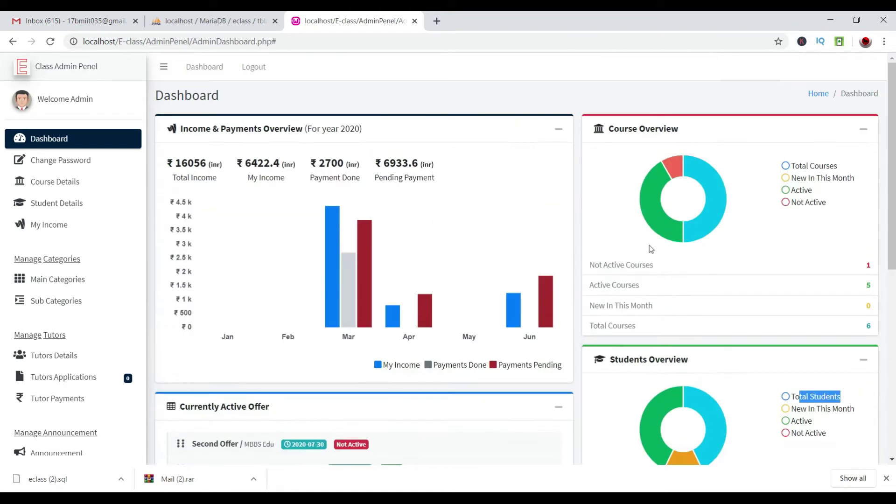
Collapse the sidebar and try the navigation panel in a smaller window layout.
left_click(163, 67)
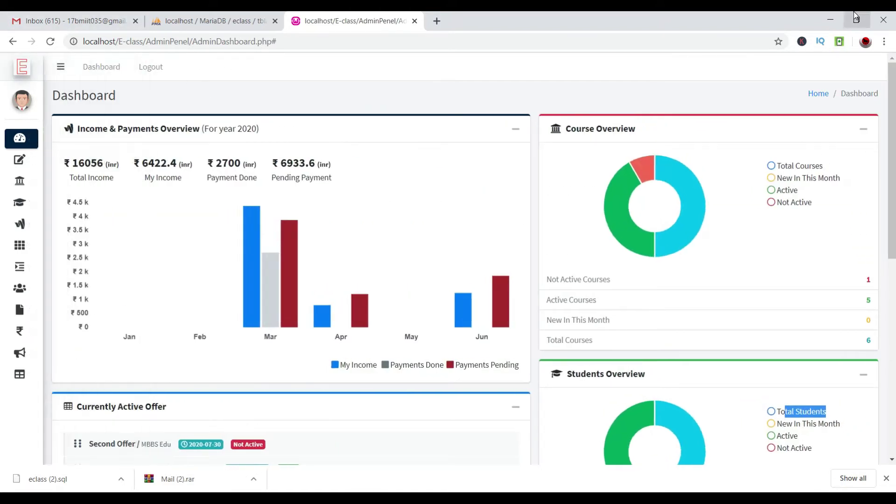
left_click(856, 20)
scroll(384, 250, "down", 15)
scroll(386, 249, "up", 15)
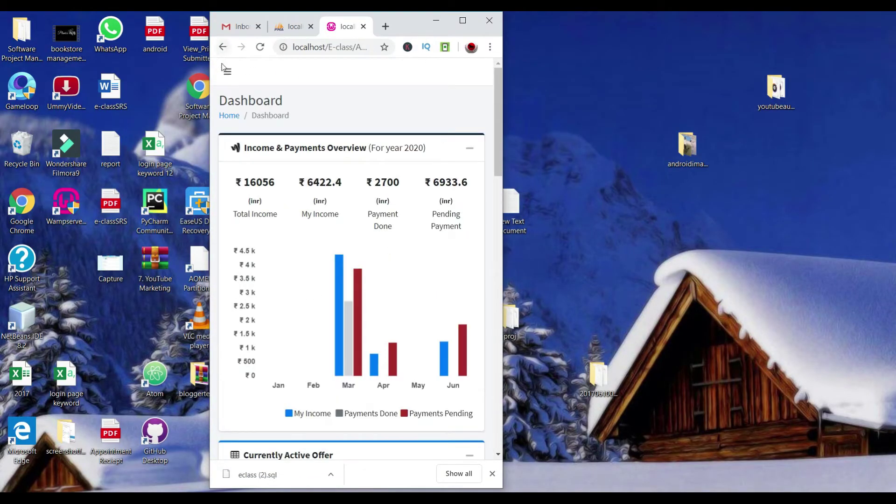
left_click(226, 70)
left_click(363, 72)
scroll(353, 114, "down", 15)
left_click(462, 20)
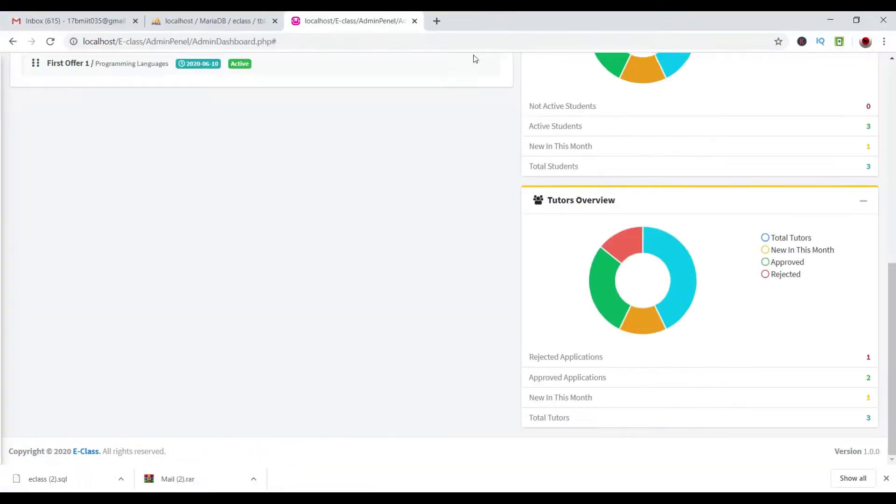
Expand the labelled sidebar again and go to Change Password.
scroll(93, 187, "up", 7)
scroll(145, 162, "up", 3)
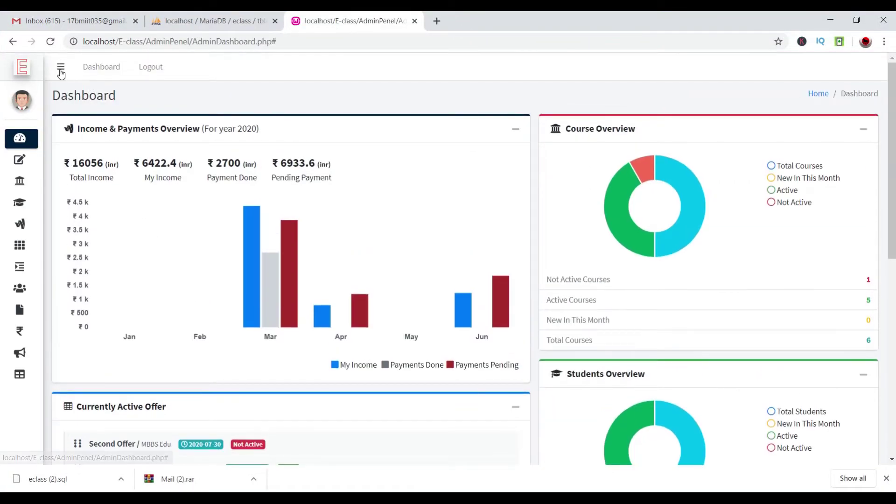
left_click(60, 66)
left_click(73, 159)
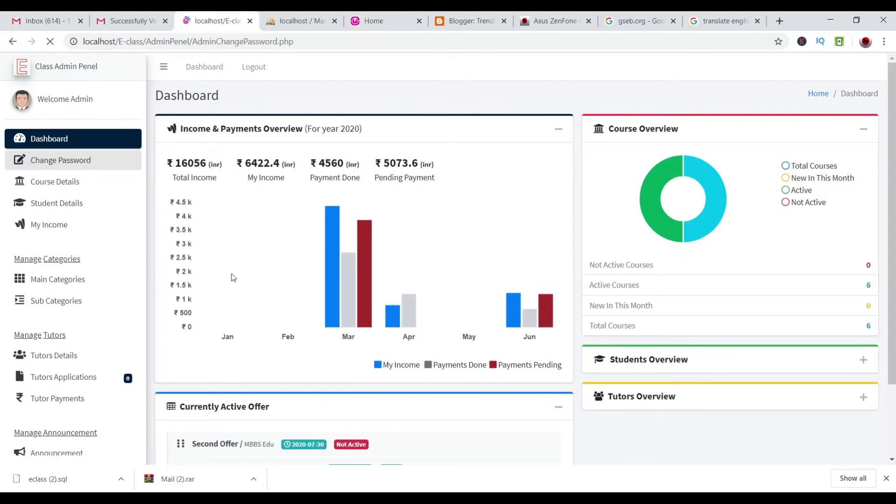
Enter the old password and a new password on the Change Password form.
left_click(234, 182)
type("admin")
key("Tab")
type("a")
key("BackSpace")
type("ad")
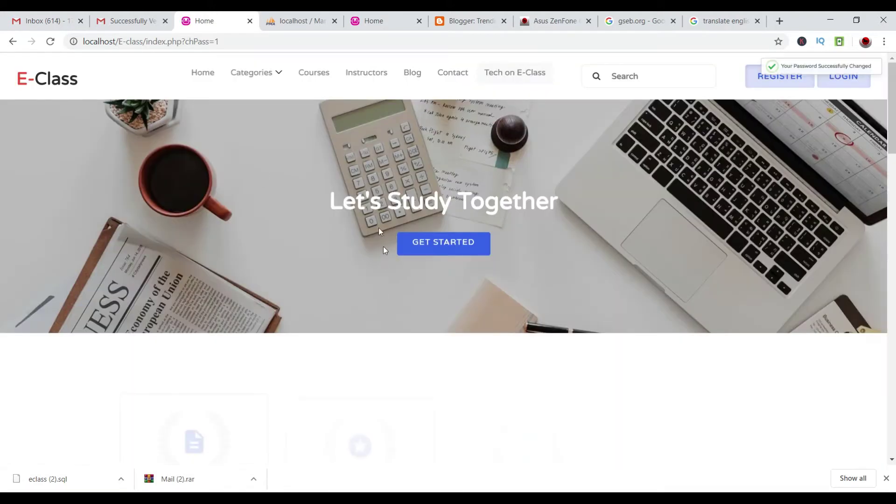
Log in as admin with the admin username and password.
left_click(851, 84)
left_click(406, 158)
type("admin")
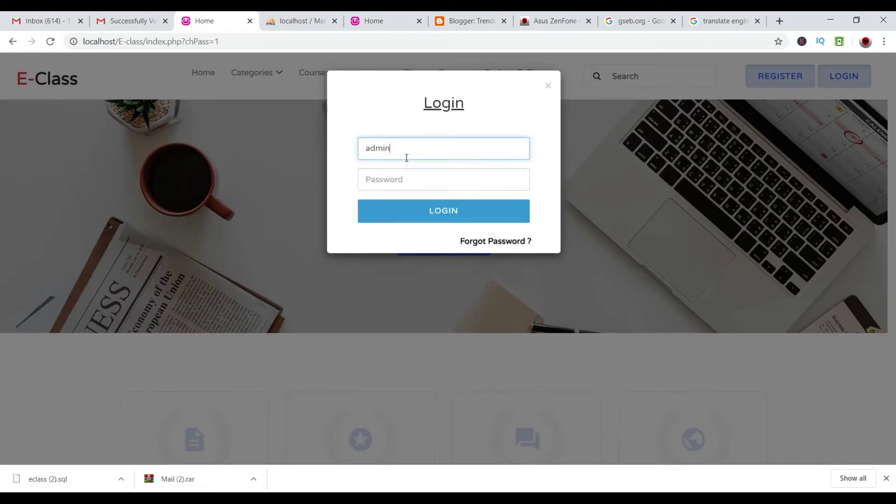
key("Tab")
type("admin")
key("Return")
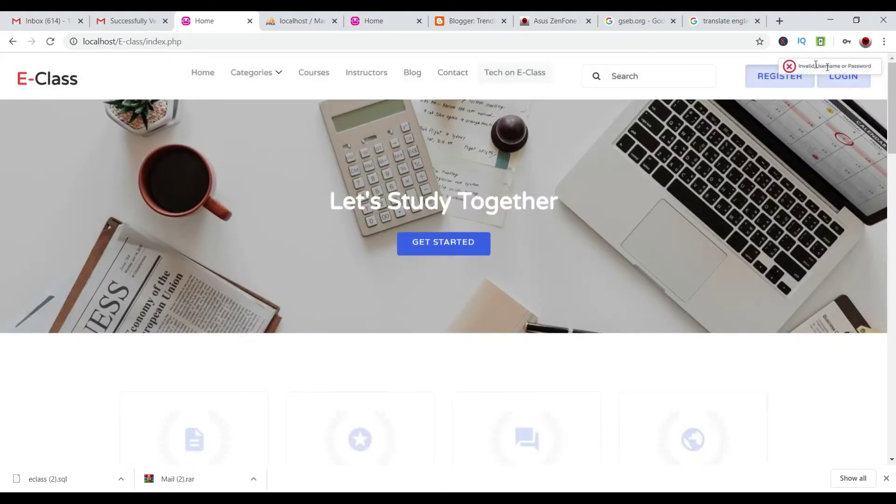
Sign in again using the saved username, then open the admin Course Details page.
left_click(843, 77)
left_click(478, 144)
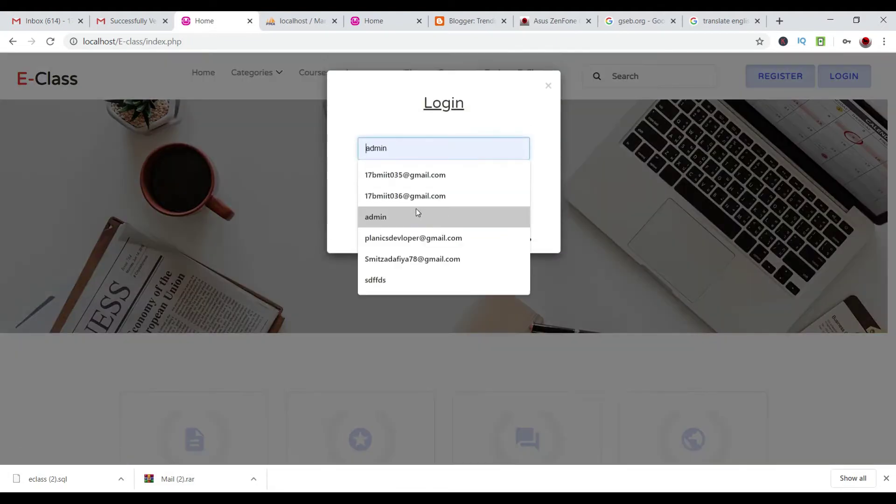
left_click(416, 209)
left_click(409, 177)
type("adm")
key("Return")
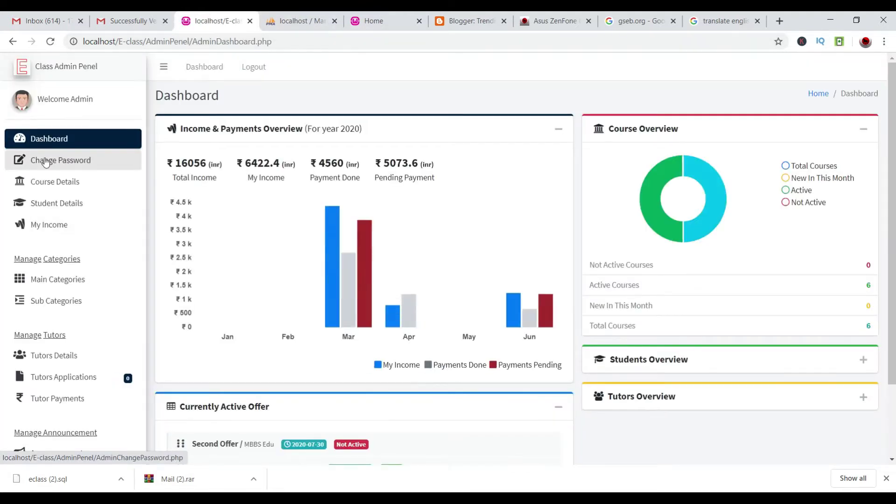
left_click(46, 161)
left_click(51, 181)
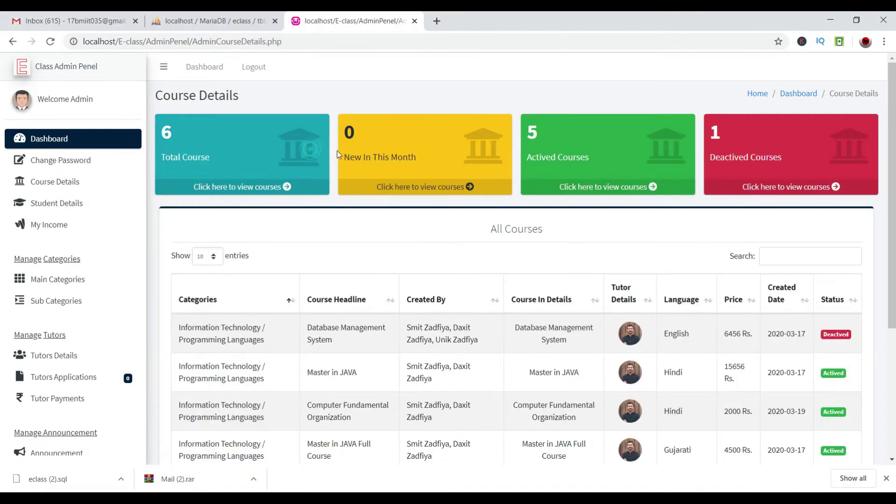
left_click_drag(337, 150, 357, 154)
Review the course summary cards and sort the table by Course In Details and Categories.
left_click(345, 127)
double_click(569, 149)
left_click(542, 127)
left_click_drag(709, 141, 528, 157)
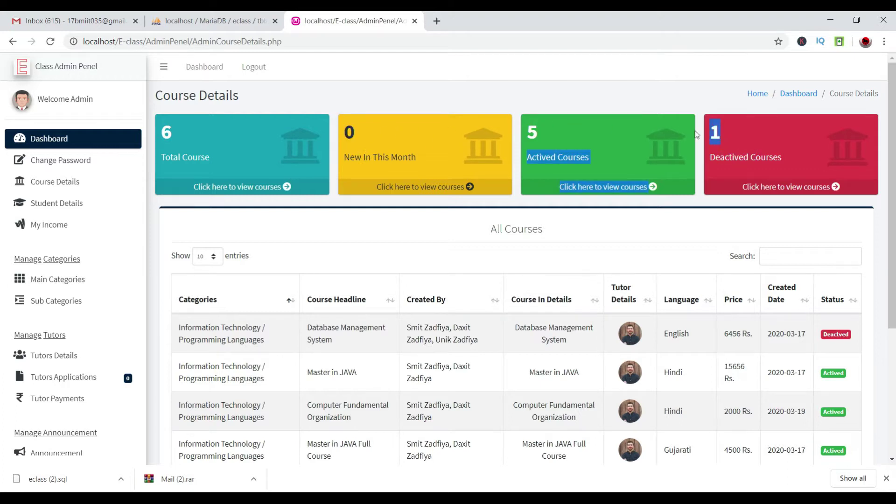
scroll(460, 128, "down", 5)
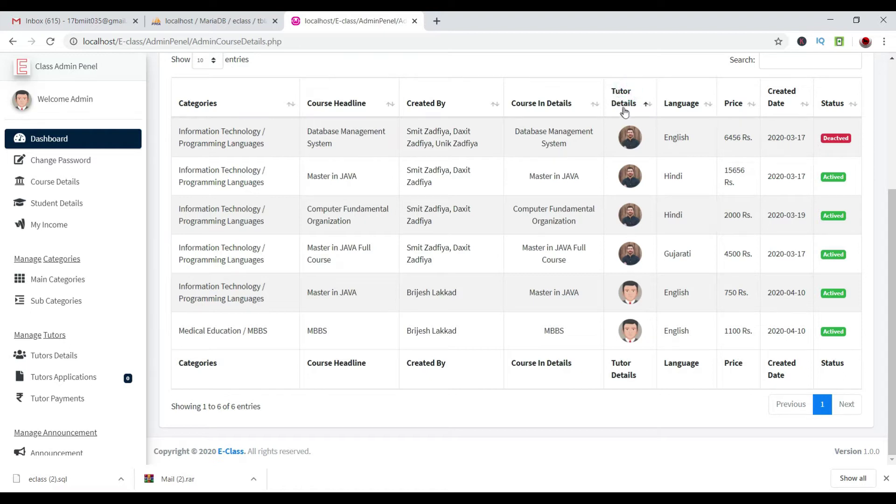
left_click(566, 110)
left_click(566, 110)
left_click(241, 109)
left_click(242, 109)
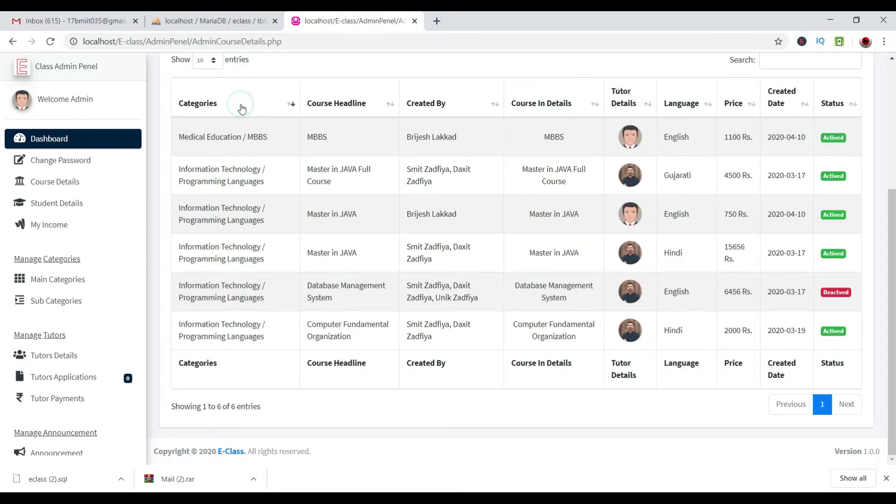
scroll(192, 165, "up", 3)
scroll(219, 182, "down", 3)
View and close the Tutor Details for the MBBS and Database Management System courses.
left_click(632, 140)
left_click(452, 229)
left_click_drag(379, 244, 466, 239)
left_click(498, 255)
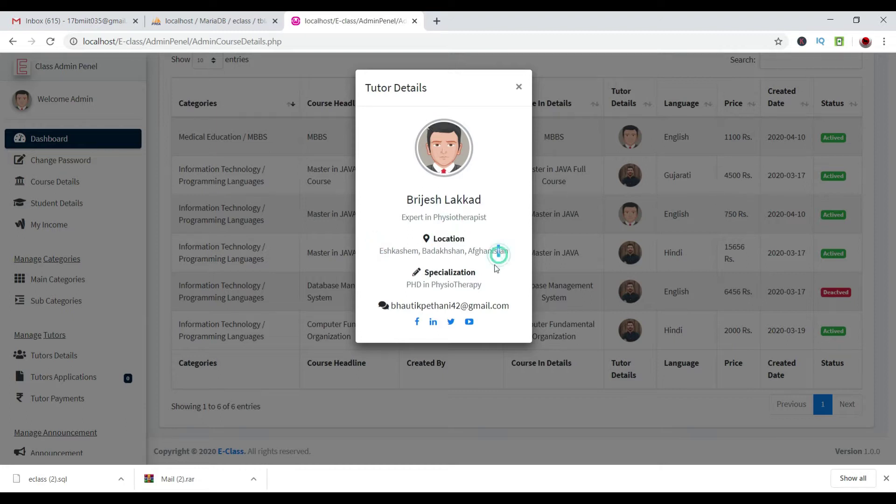
left_click_drag(423, 273, 472, 284)
left_click(494, 425)
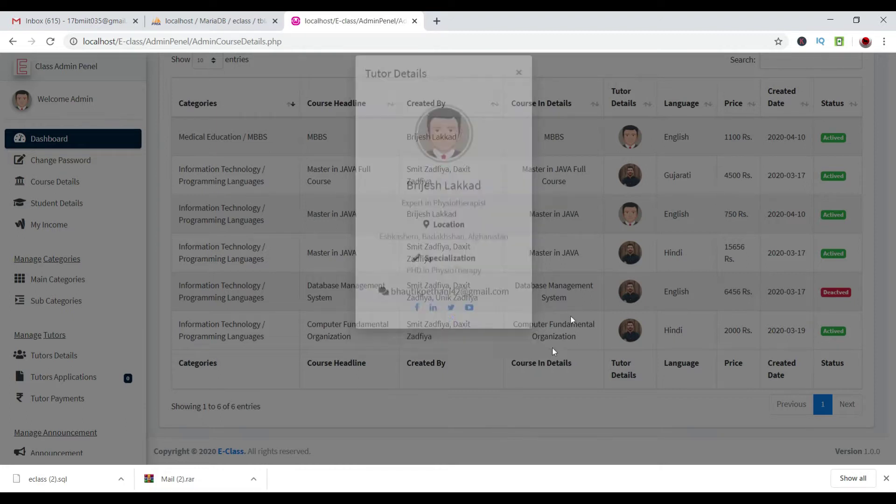
left_click(625, 285)
left_click_drag(412, 195, 479, 254)
left_click_drag(477, 306, 394, 329)
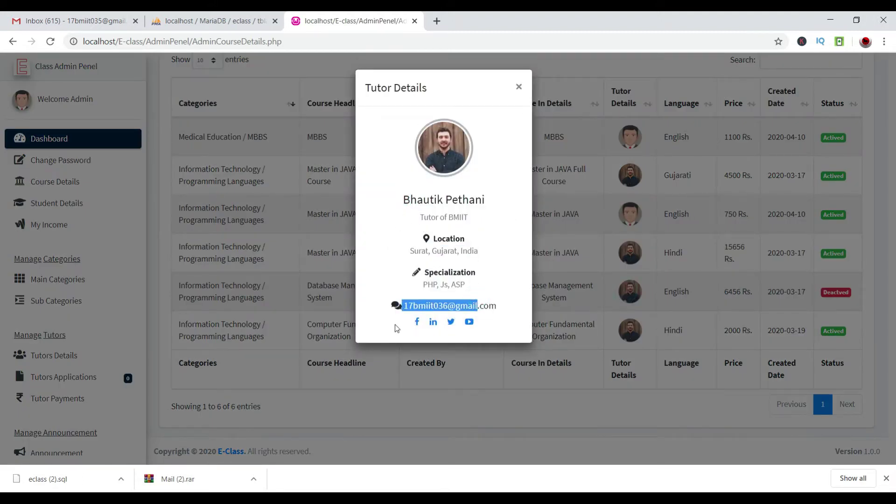
left_click(534, 386)
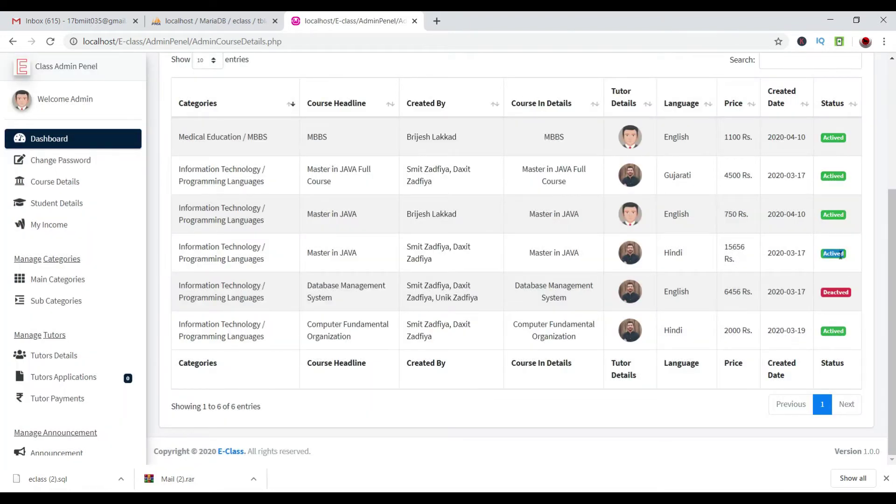
Show all six courses from the Total Course card and scroll through the list.
scroll(840, 253, "up", 5)
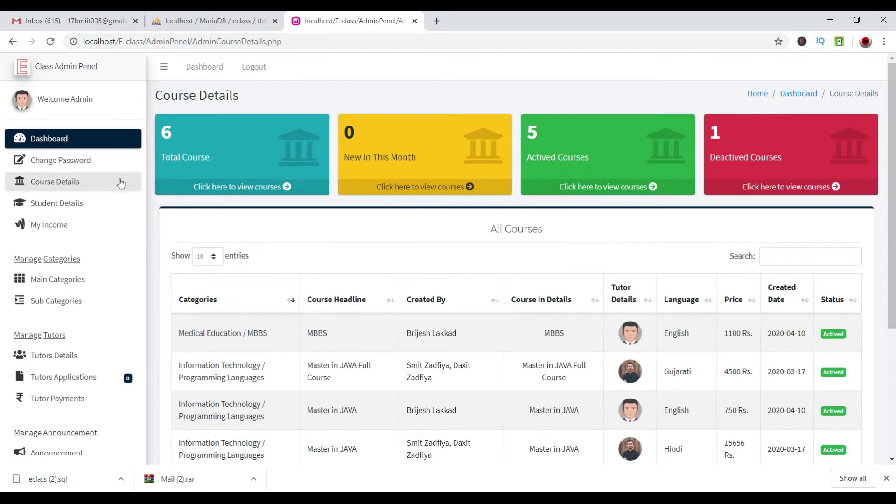
left_click(212, 180)
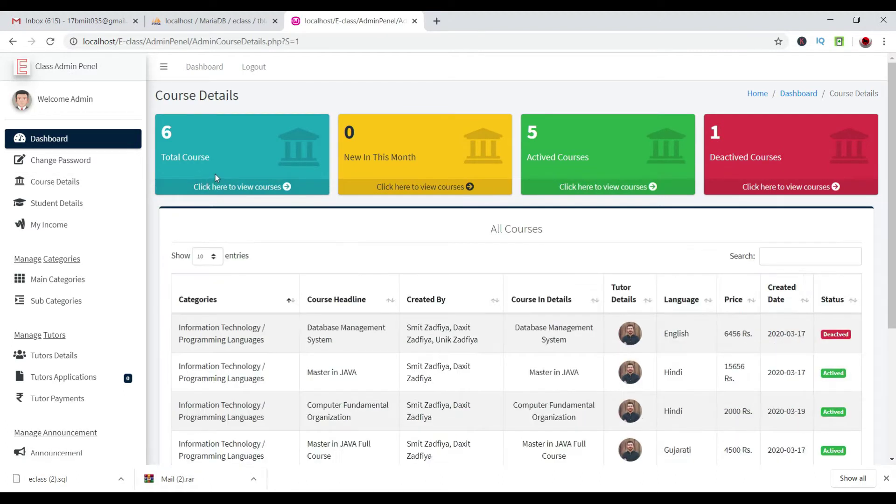
scroll(215, 174, "down", 4)
left_click_drag(195, 288, 201, 242)
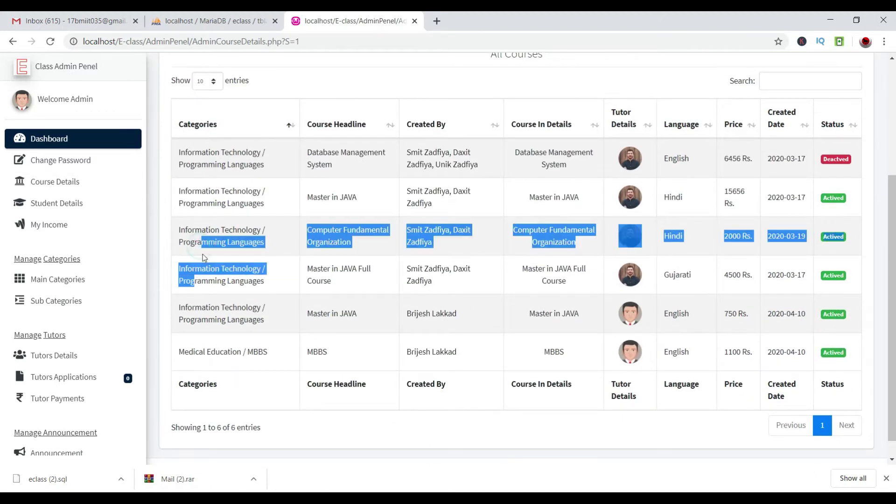
scroll(284, 239, "up", 4)
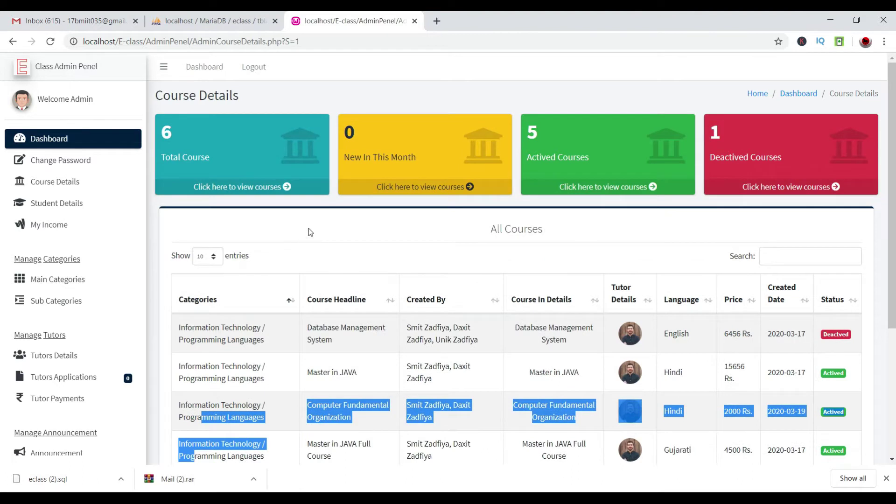
left_click(317, 218)
scroll(272, 394, "down", 3)
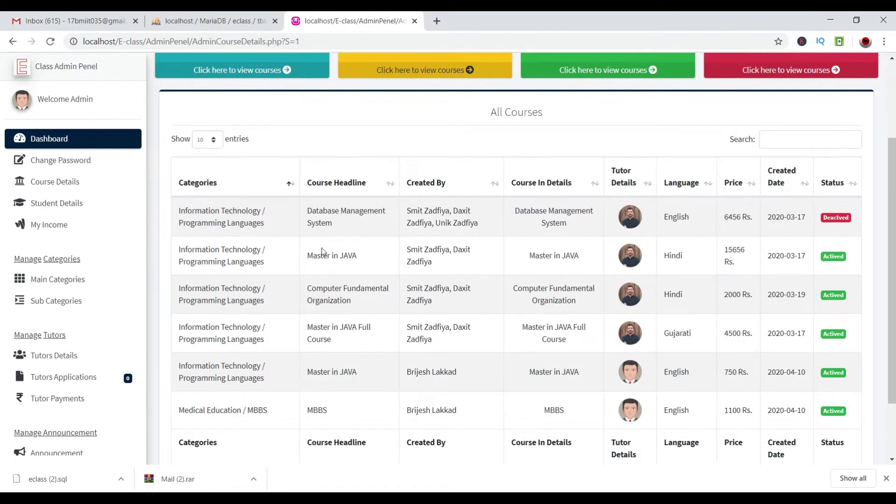
left_click_drag(308, 215, 336, 413)
left_click(307, 113)
scroll(306, 113, "up", 3)
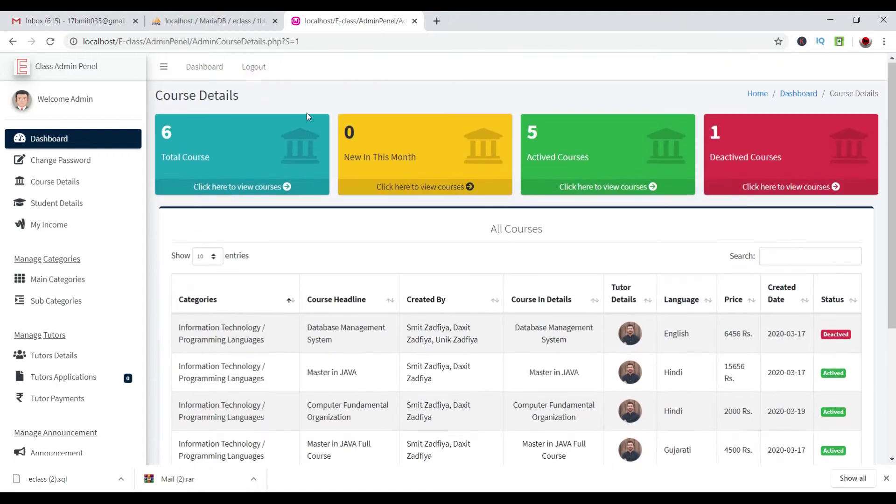
Open Student Details and check the New In This Month student count.
left_click(61, 206)
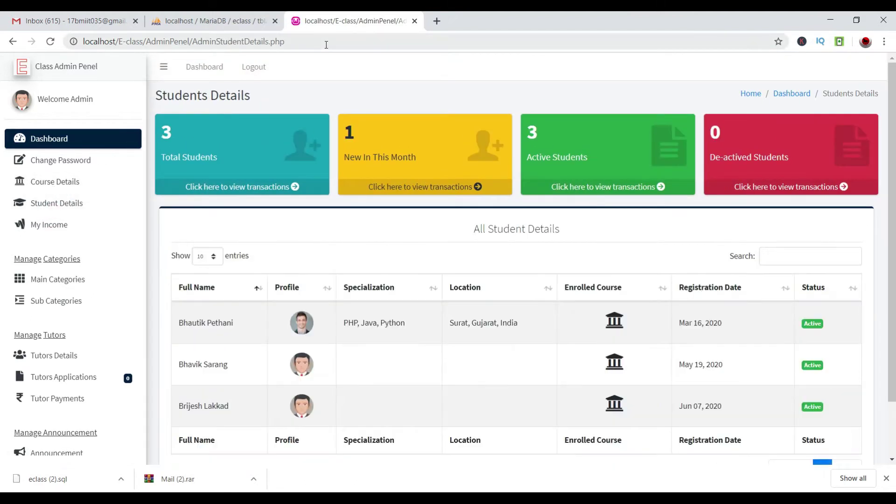
double_click(349, 126)
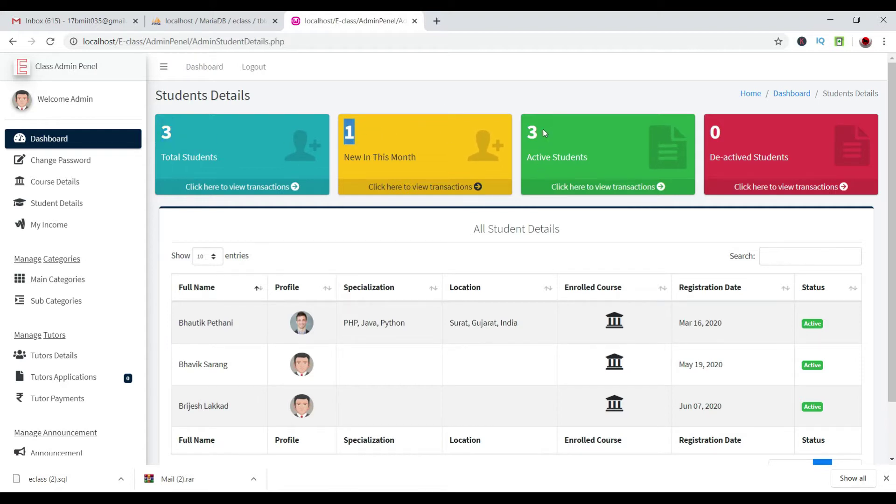
left_click_drag(541, 131, 513, 133)
left_click(730, 138)
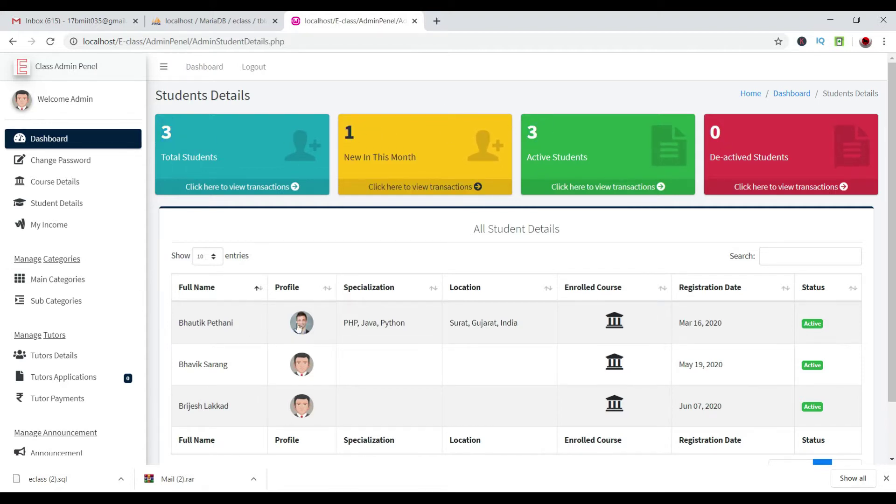
View the first student's enrolled courses: Database Management System and Master in JAVA Full Course.
left_click(620, 327)
left_click_drag(367, 128, 546, 146)
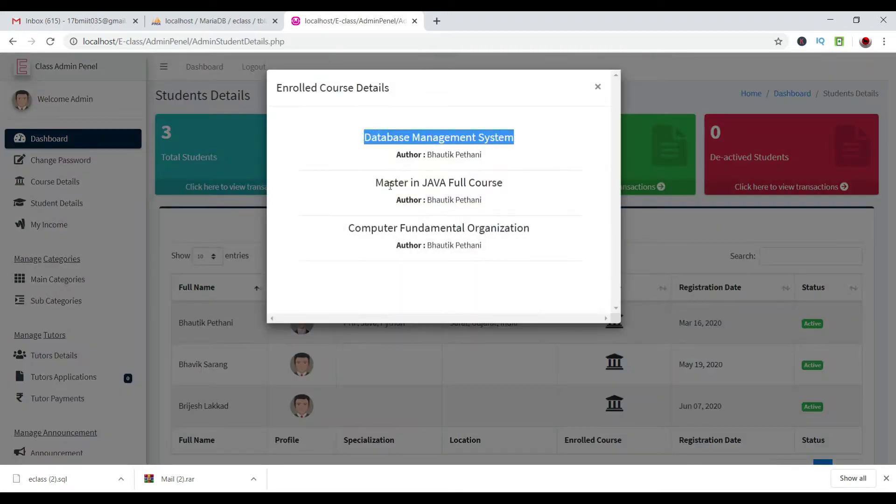
left_click_drag(390, 183, 564, 209)
left_click_drag(329, 242, 536, 233)
left_click(563, 232)
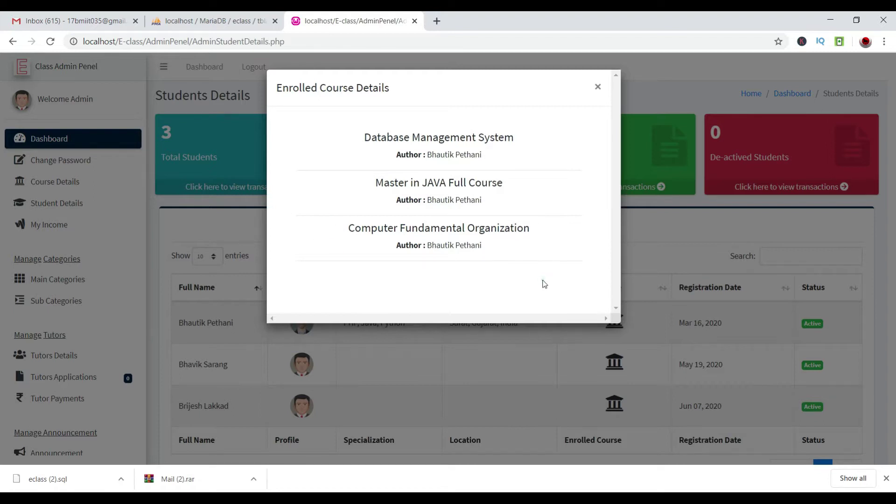
left_click(597, 87)
scroll(301, 334, "down", 2)
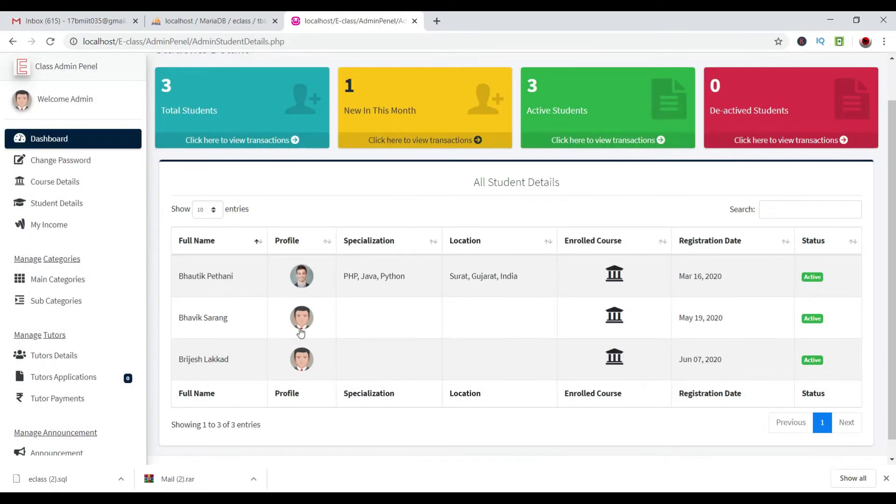
Check the third student's empty course list and the second student's Computer Fundamental Organization and MBBS courses.
left_click(610, 338)
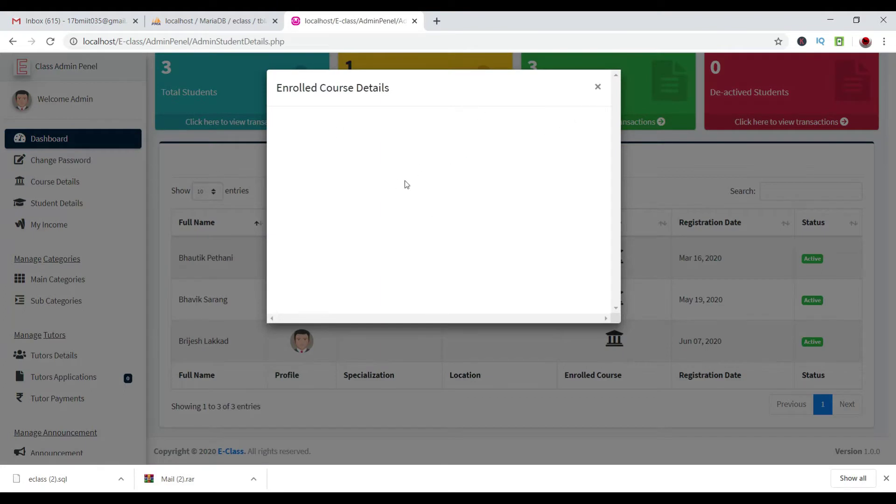
left_click(597, 86)
left_click(614, 296)
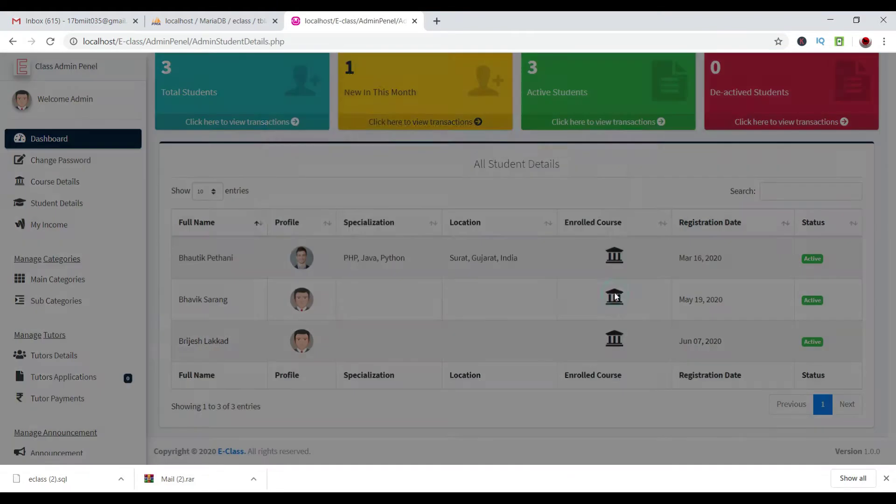
left_click_drag(330, 132, 481, 136)
double_click(434, 182)
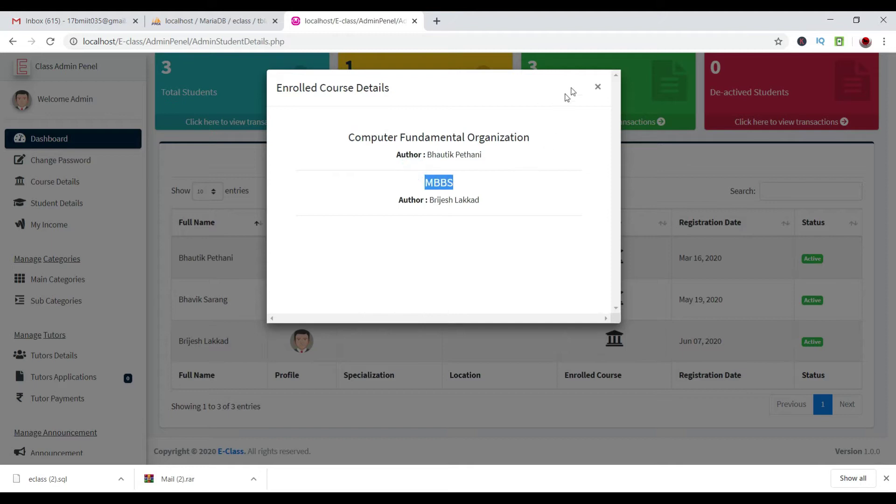
left_click(603, 94)
View and close the third and second students' profiles, then reload Student Details.
left_click(301, 340)
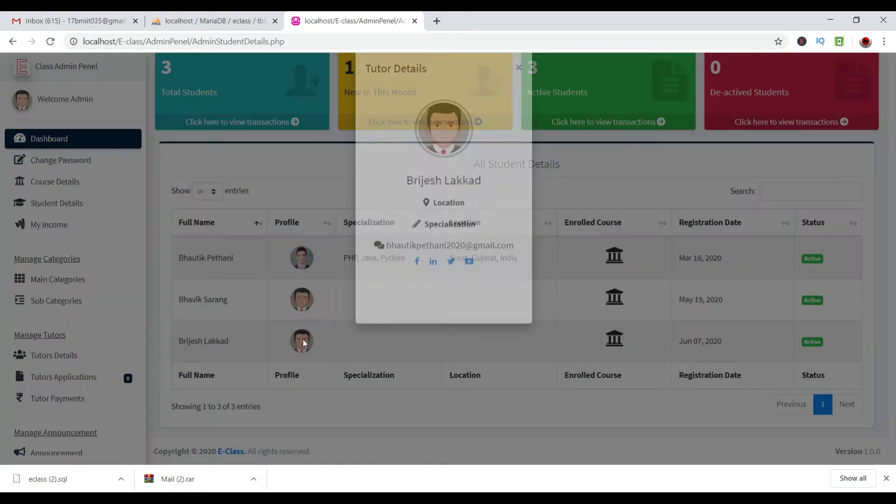
left_click(296, 307)
left_click(299, 301)
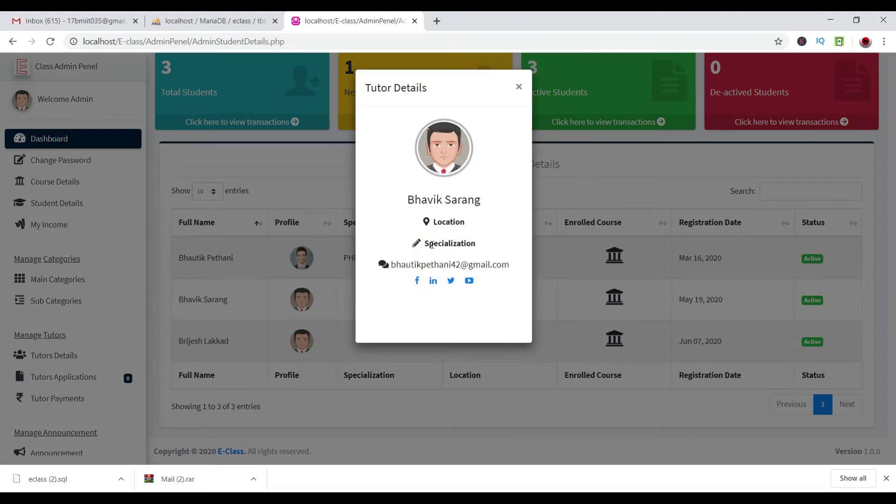
left_click(308, 260)
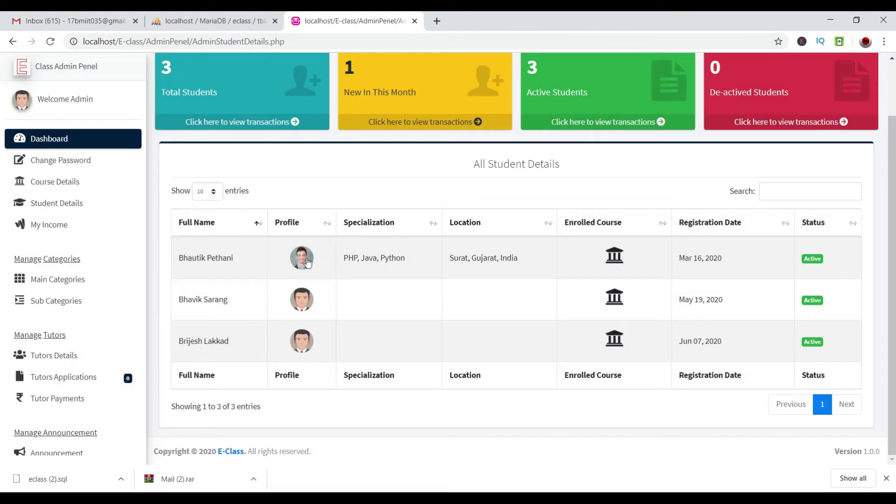
left_click(303, 311)
left_click(280, 295)
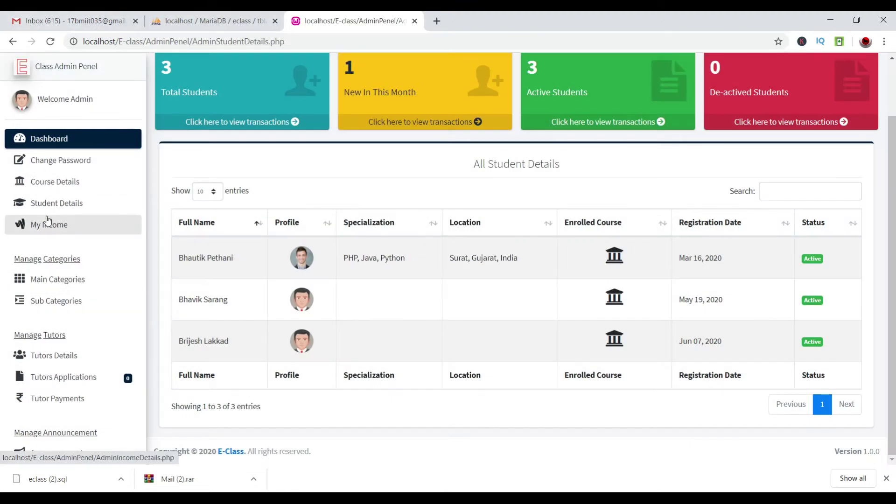
left_click(55, 202)
Open My Income and review the total, actual and yearly income cards and the MBBS income row.
left_click(53, 225)
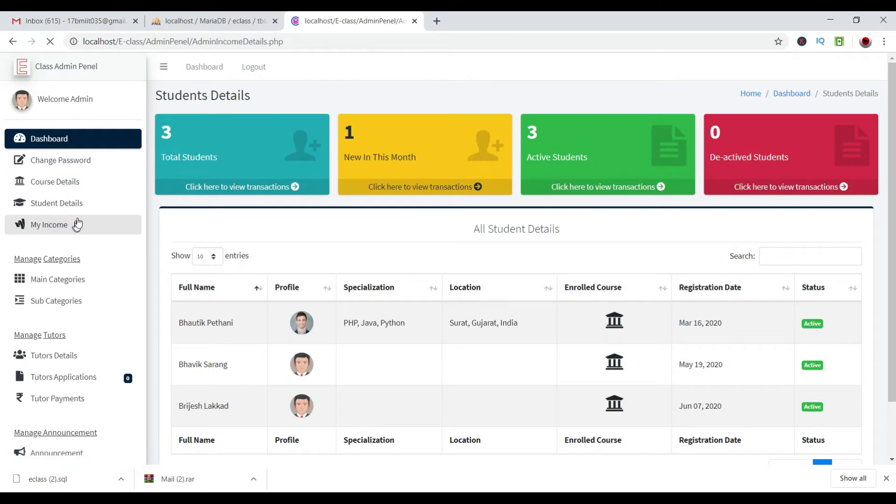
left_click_drag(228, 136, 171, 124)
left_click_drag(429, 136, 348, 134)
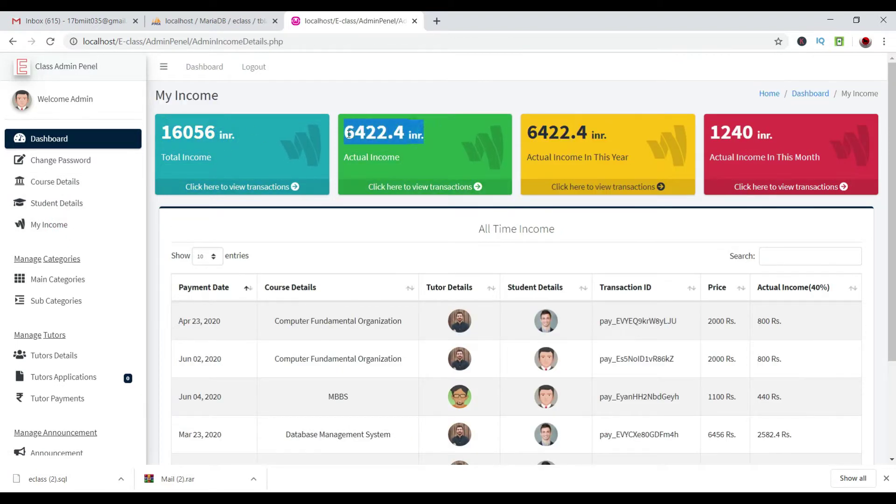
left_click_drag(595, 139, 524, 138)
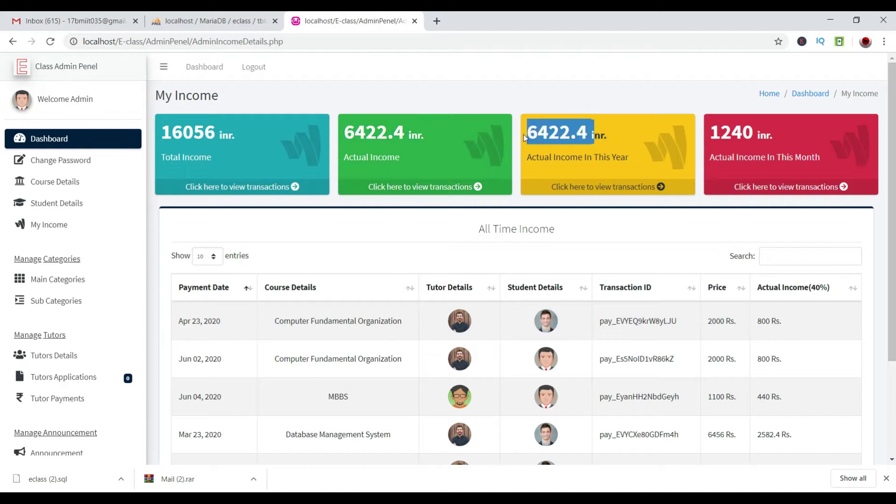
left_click(742, 137)
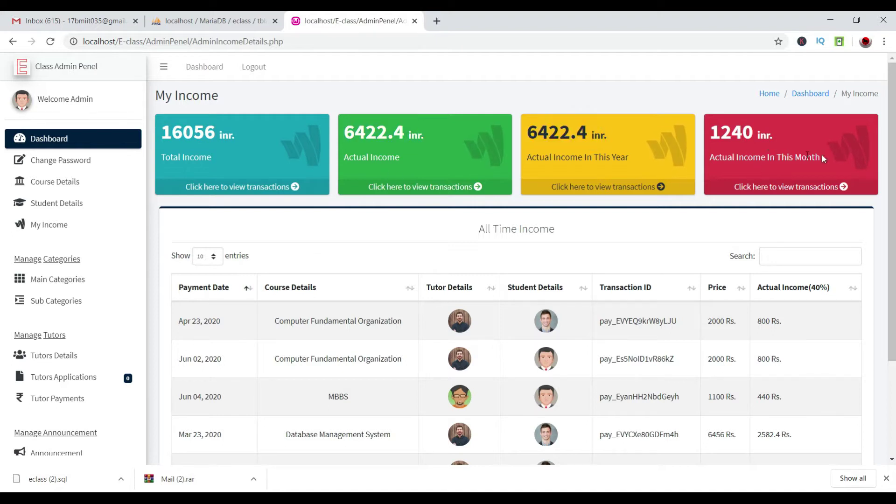
double_click(620, 157)
scroll(327, 249, "down", 3)
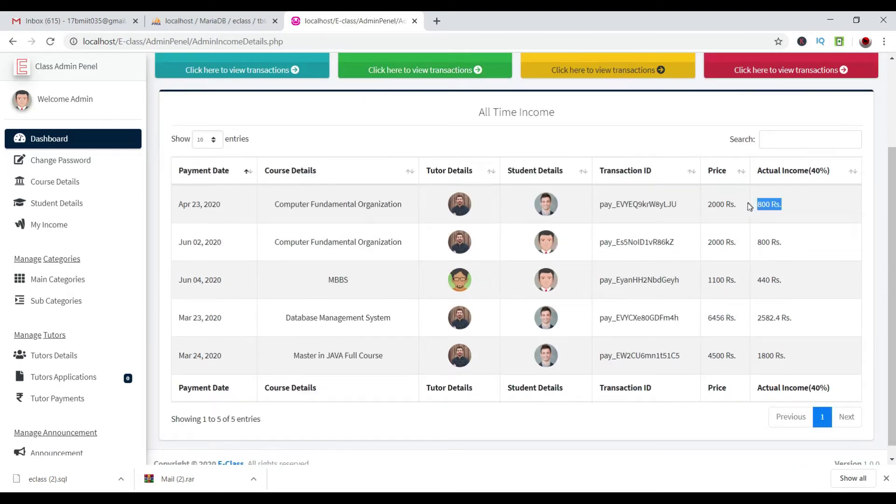
triple_click(780, 258)
left_click(762, 256)
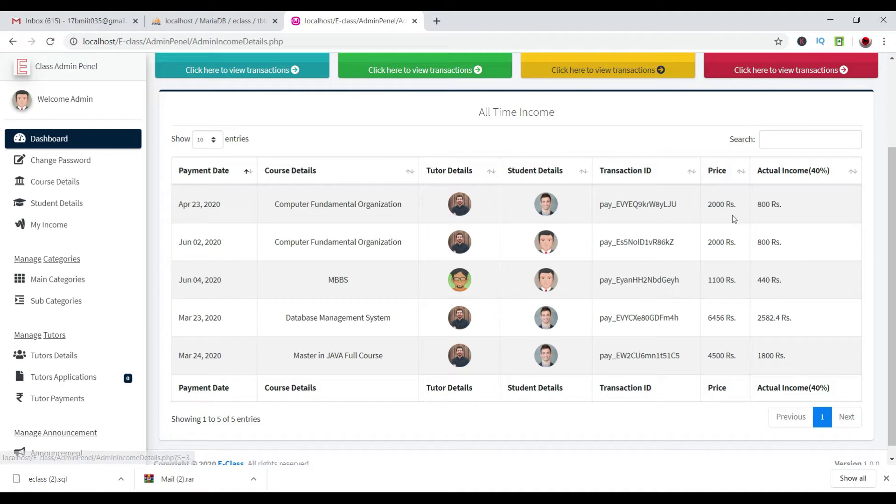
View the first payment's transaction ID, actual income and student details in All Time Income.
scroll(662, 205, "down", 1)
left_click_drag(660, 191, 584, 196)
left_click(781, 191)
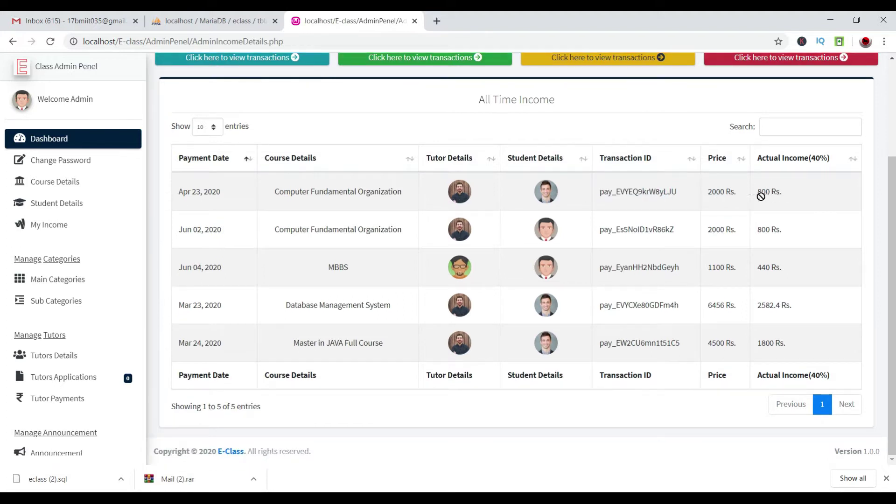
left_click_drag(757, 191, 776, 192)
left_click(554, 192)
left_click(354, 331)
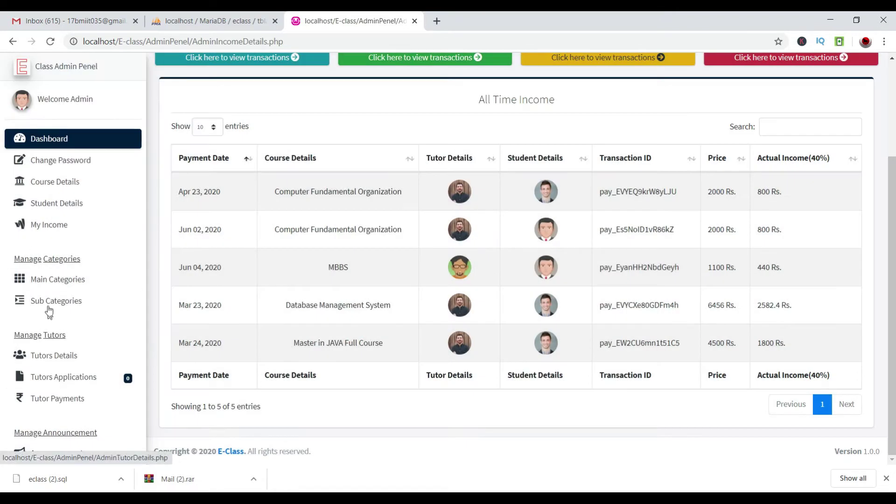
Scroll through all five transactions in the All Time Income table.
scroll(462, 195, "up", 3)
scroll(401, 358, "down", 2)
scroll(420, 313, "up", 2)
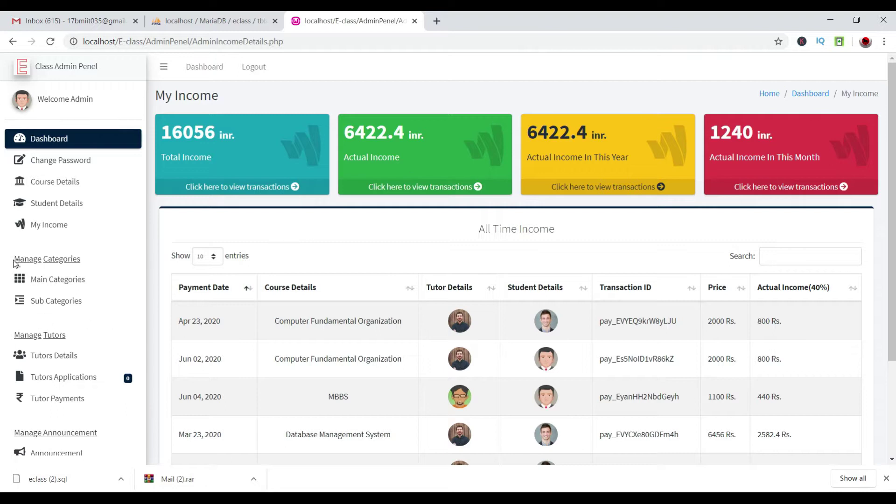
scroll(63, 279, "down", 3)
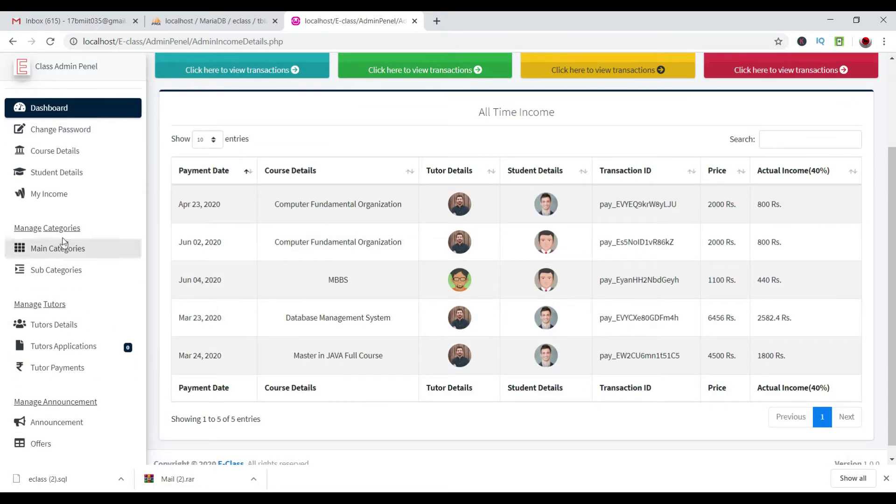
Deactivate the Information Technology main category and sign out of the admin panel.
left_click(64, 245)
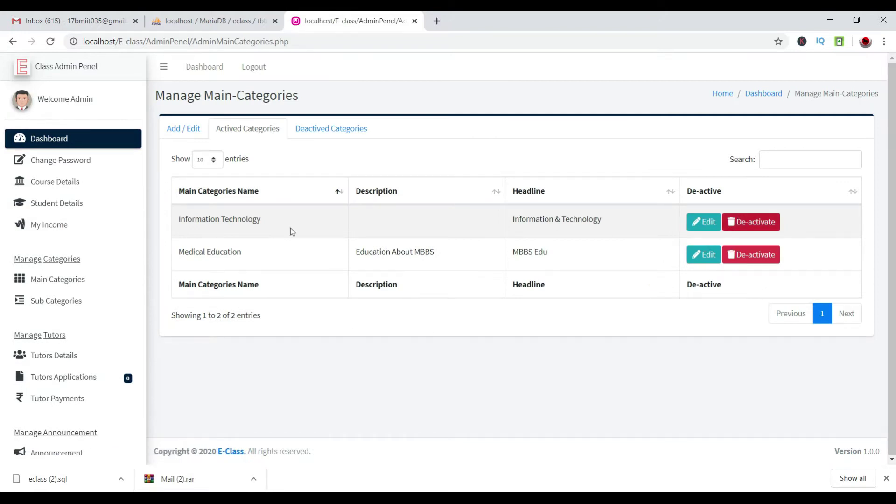
left_click(758, 228)
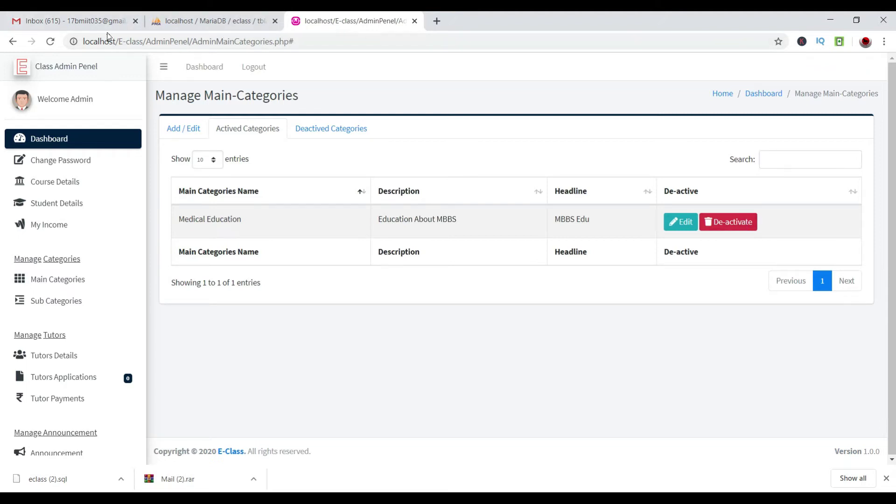
left_click(252, 67)
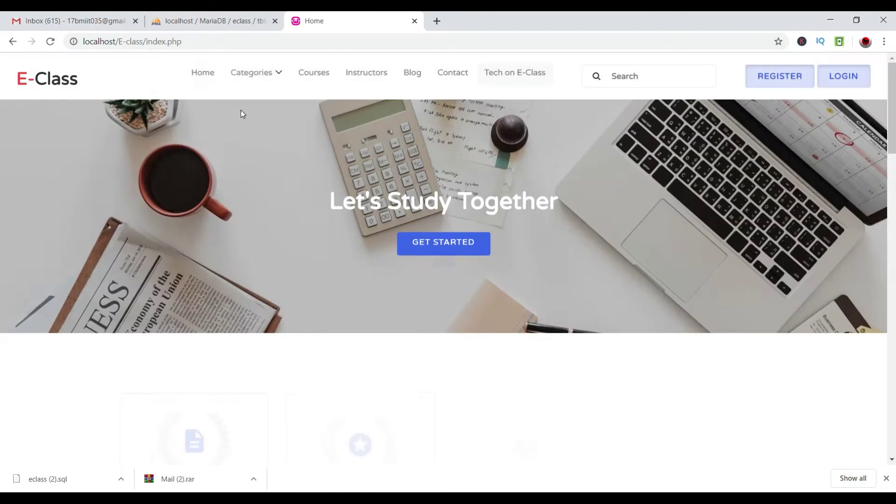
mouse_move(258, 77)
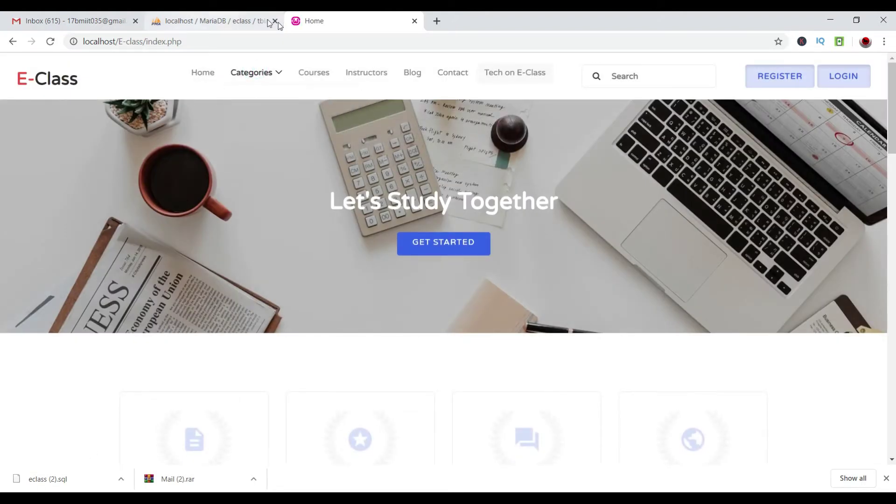
Log back in as admin with the saved username and password.
left_click(848, 78)
left_click(403, 147)
left_click(410, 217)
left_click(402, 184)
type("admin")
key("Return")
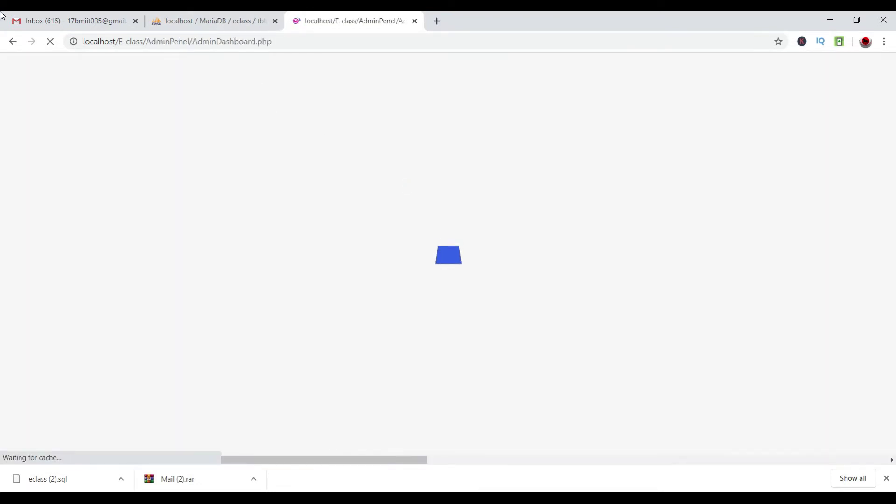
Reactivate Information Technology from the Deactived Categories list and return to the active list.
left_click(50, 282)
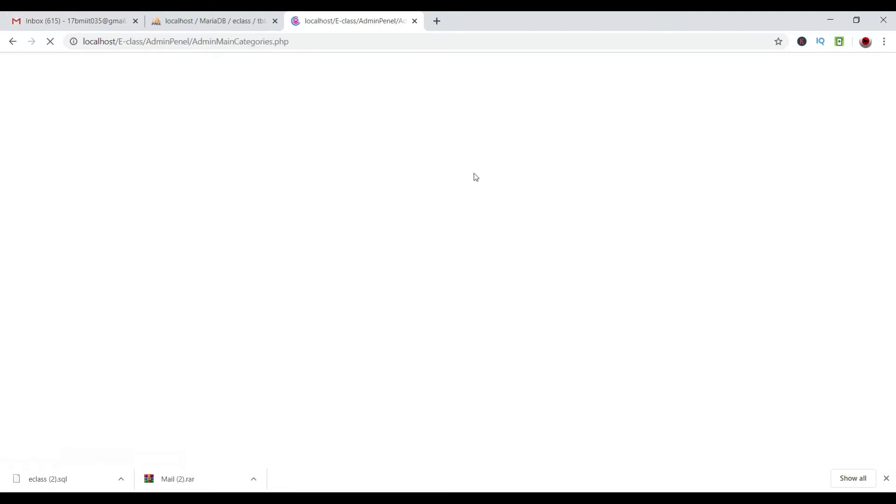
left_click(334, 131)
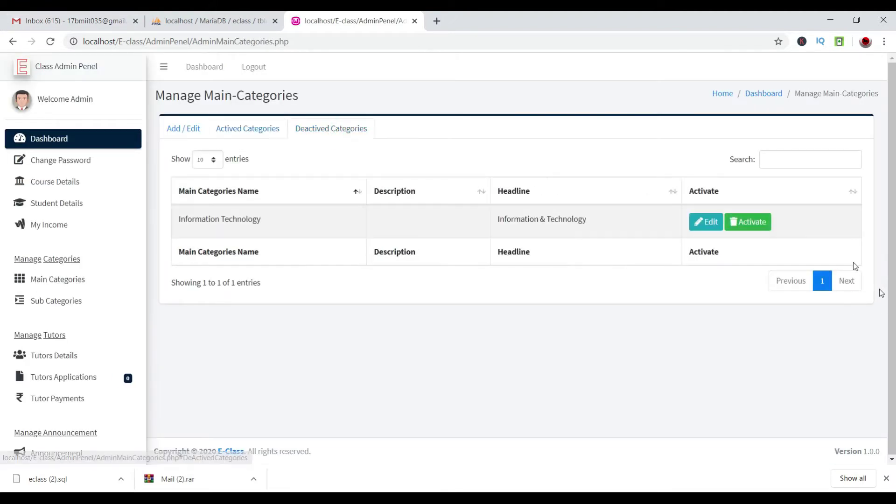
left_click(746, 223)
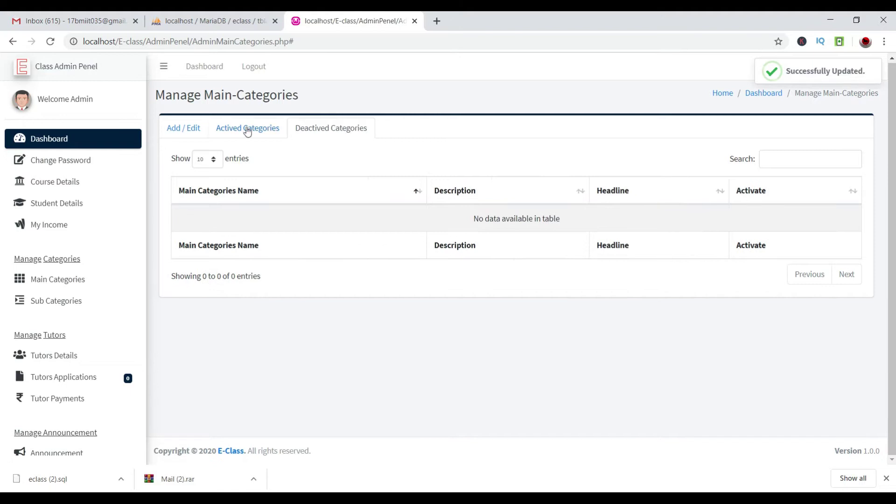
left_click(247, 131)
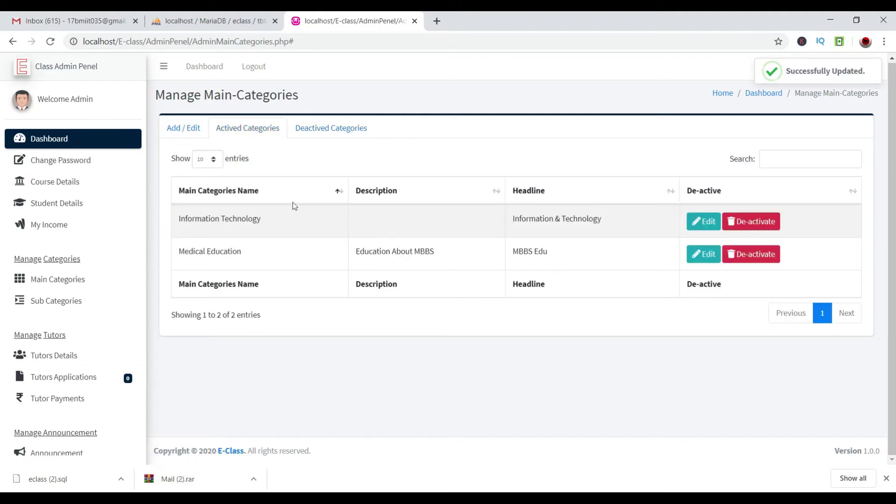
Fill the Add / Edit form with name B.Tech, headline B.Tech, description 'Field B.TEch', and add it.
left_click(174, 128)
left_click(246, 216)
type("B.Tech")
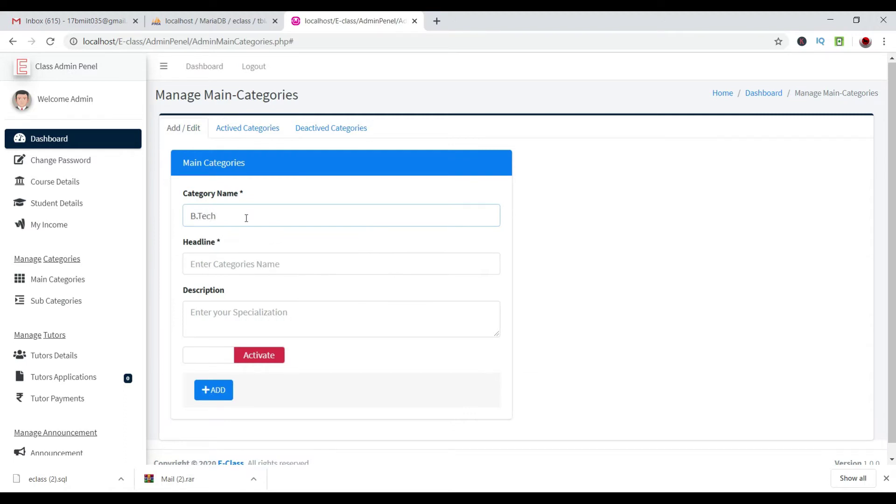
key("Tab")
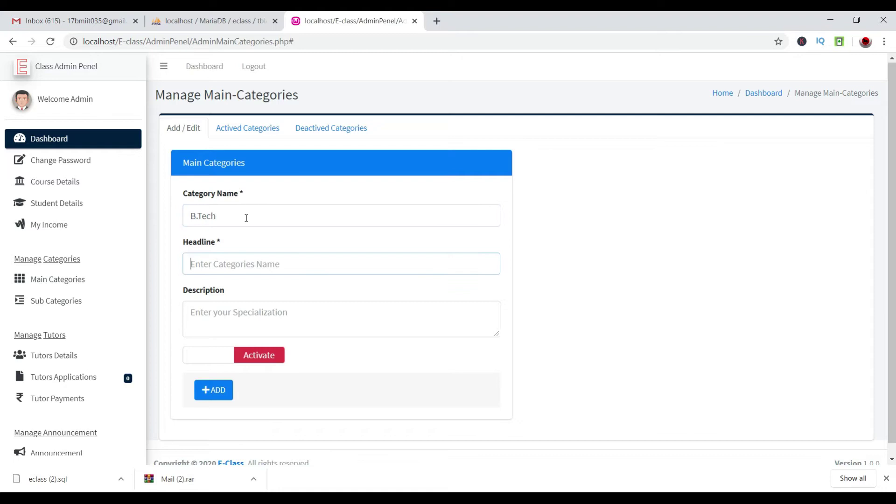
type("B.T")
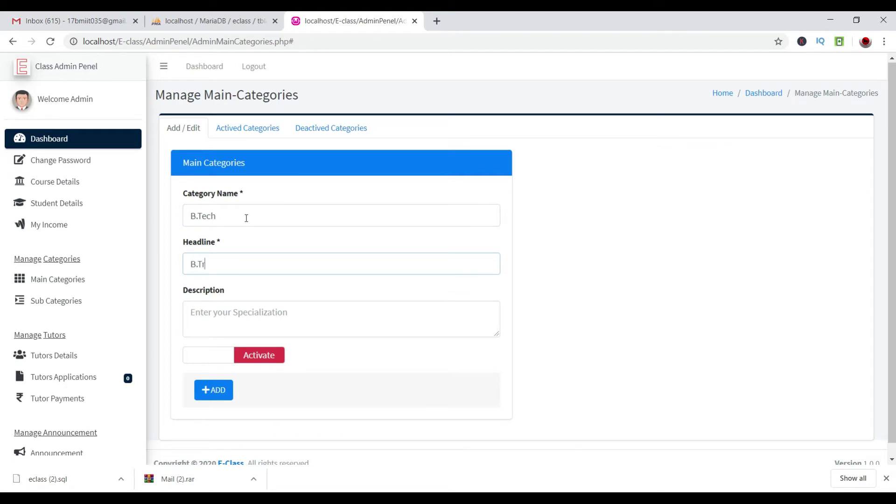
type("ech")
key("Tab")
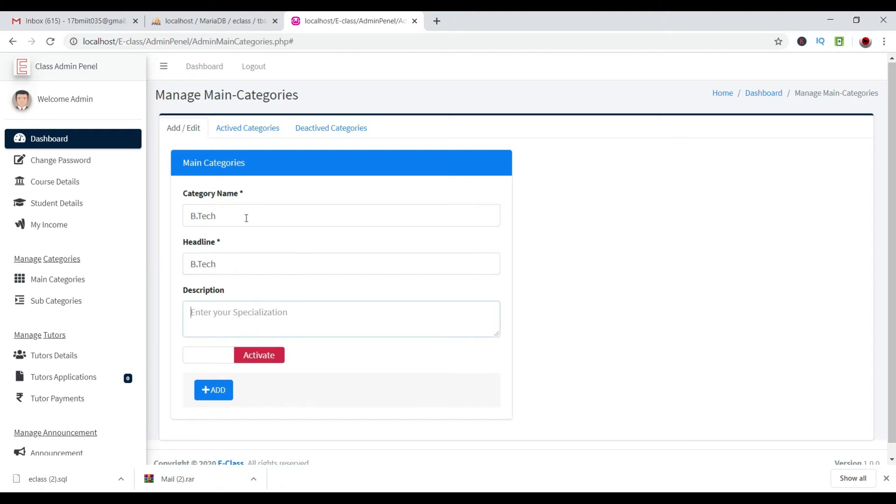
type("Field B.TEch")
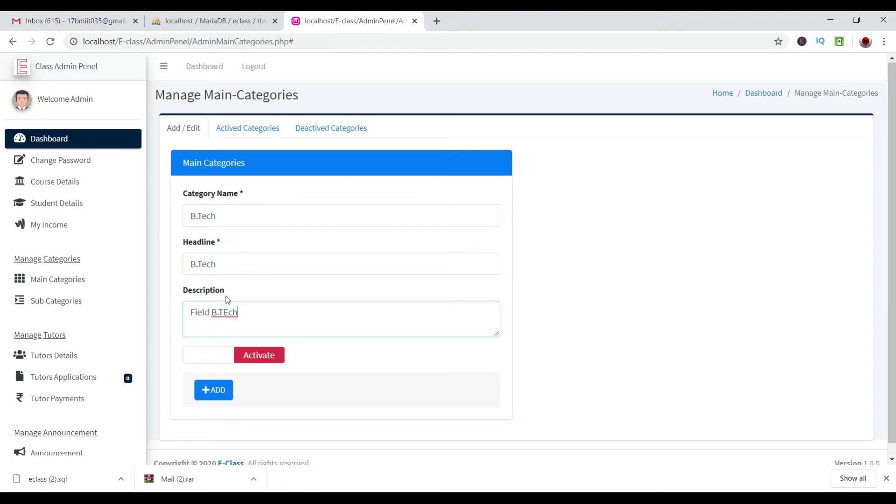
left_click(202, 396)
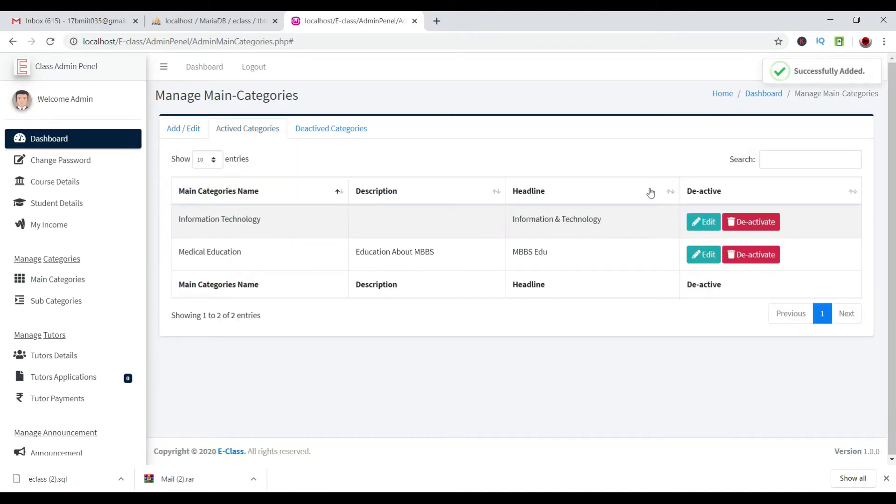
Edit B.Tech to active status, then activate it from the Deactived Categories list.
left_click(331, 129)
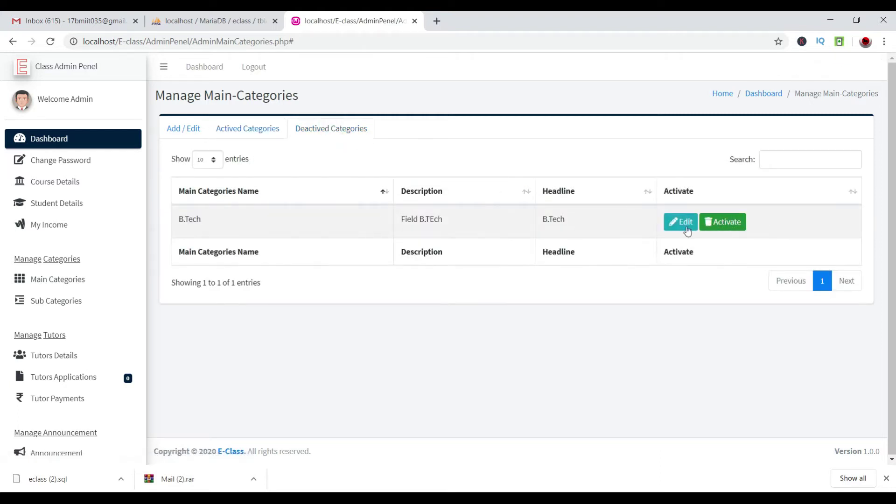
left_click(685, 224)
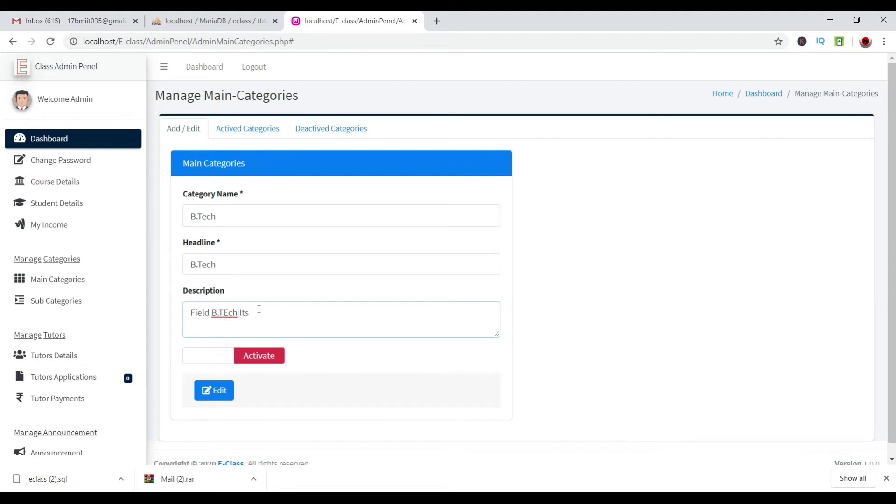
left_click(268, 357)
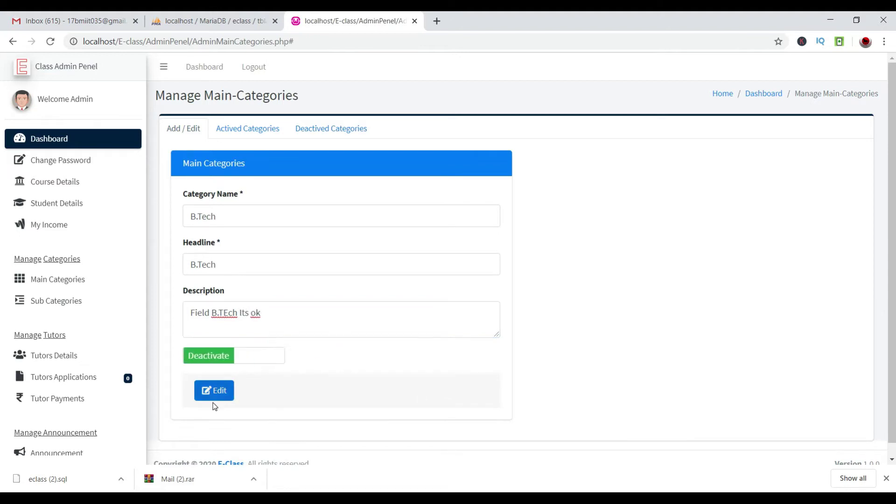
left_click(271, 127)
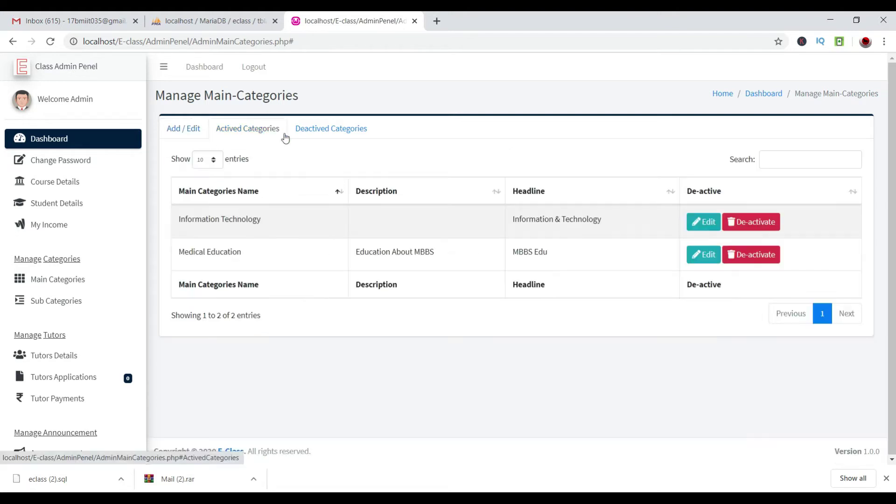
left_click(347, 133)
left_click(722, 222)
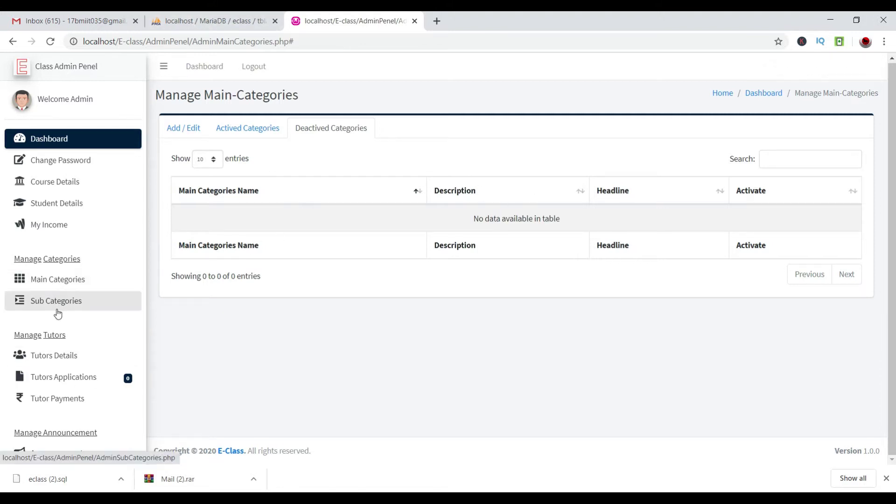
left_click(89, 300)
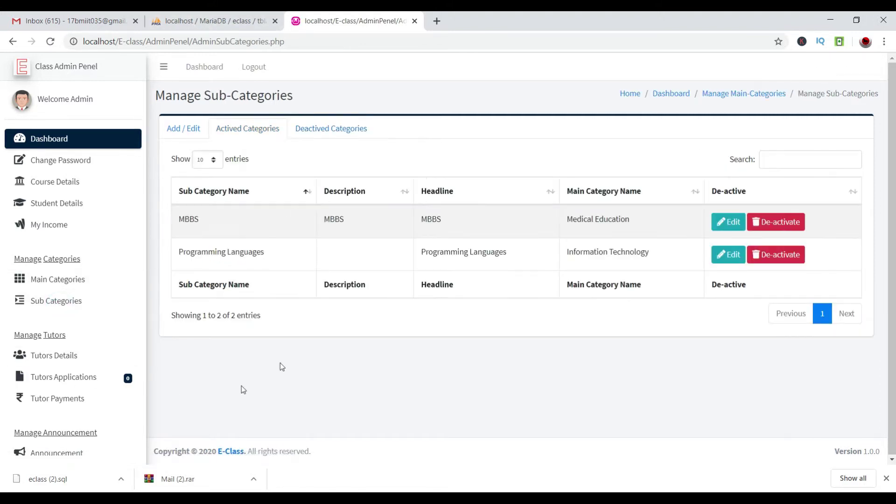
Start a new sub-category under parent B.Tech and name it Computer.
left_click(321, 129)
left_click(189, 132)
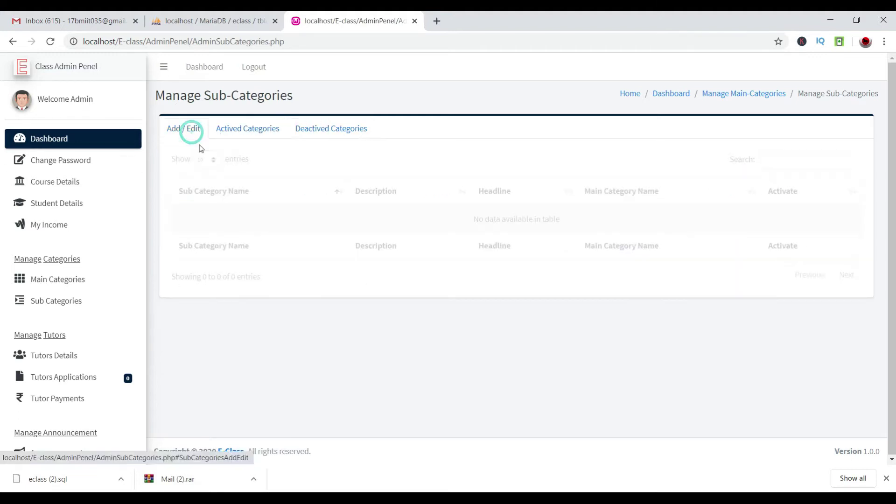
left_click(334, 221)
left_click(298, 271)
left_click(268, 264)
type("C")
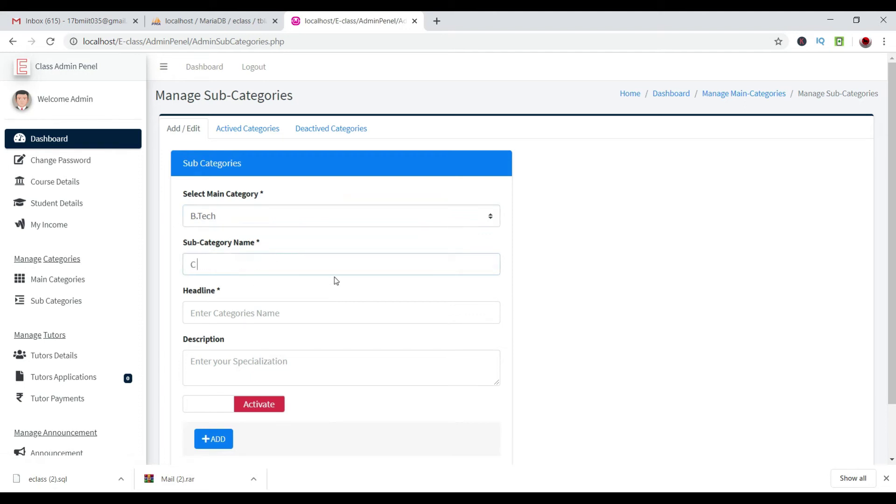
type(" Language")
key("Tab")
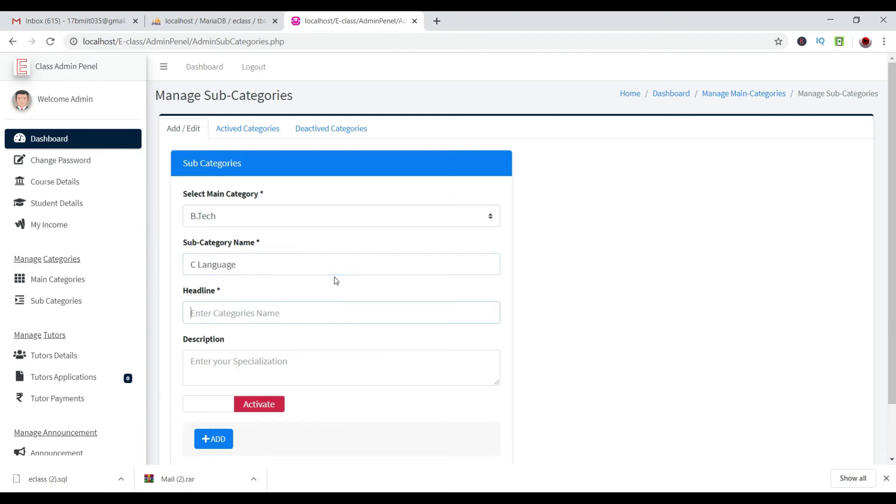
triple_click(331, 267)
key("BackSpace")
type("Computer")
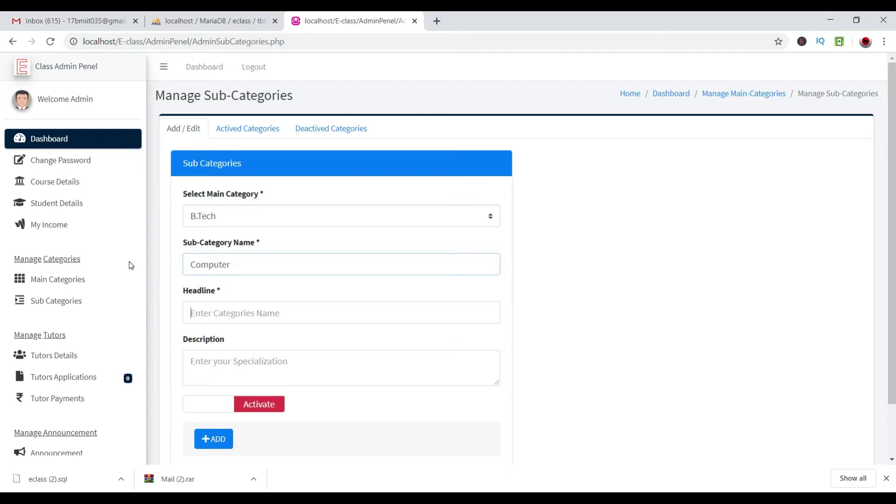
type("Computer Related Courses")
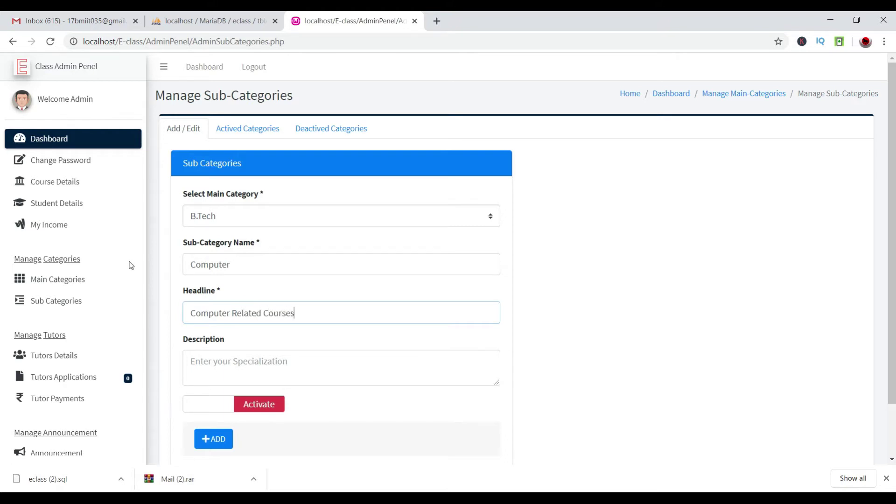
key("Tab")
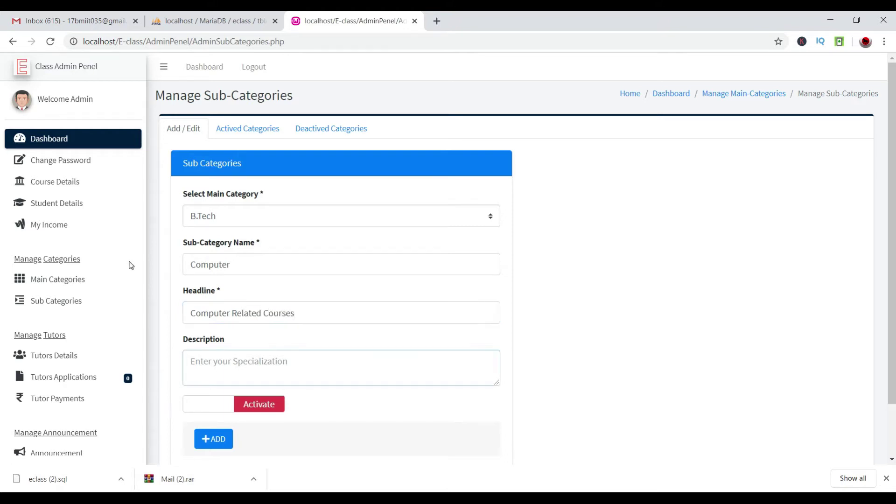
Copy the headline 'Computer Related Courses' into the description, set it active, and add it.
triple_click(320, 309)
key("ctrl+c")
left_click(254, 366)
key("ctrl+v")
left_click(253, 405)
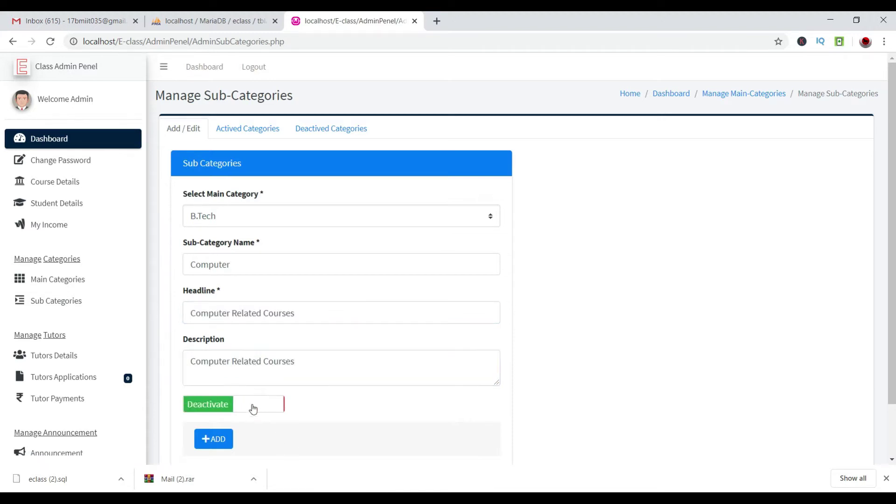
left_click(213, 438)
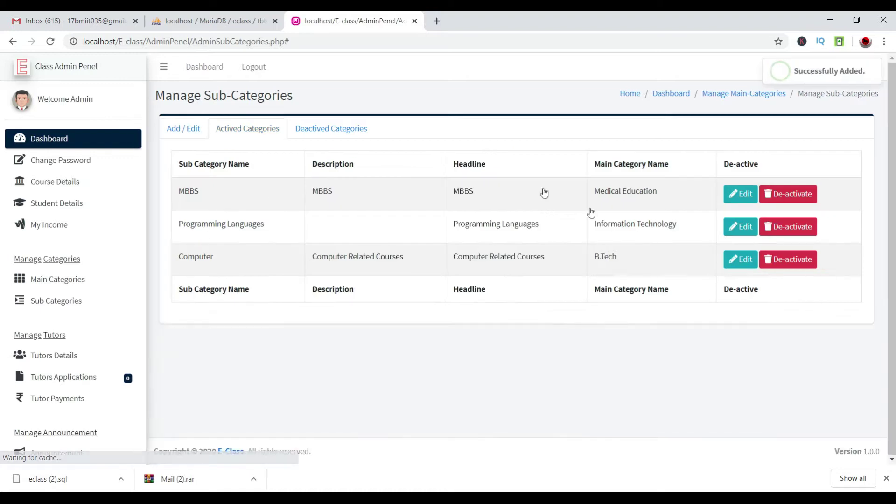
Open the Computer sub-category for editing and save it unchanged.
left_click_drag(181, 221, 709, 213)
left_click(566, 393)
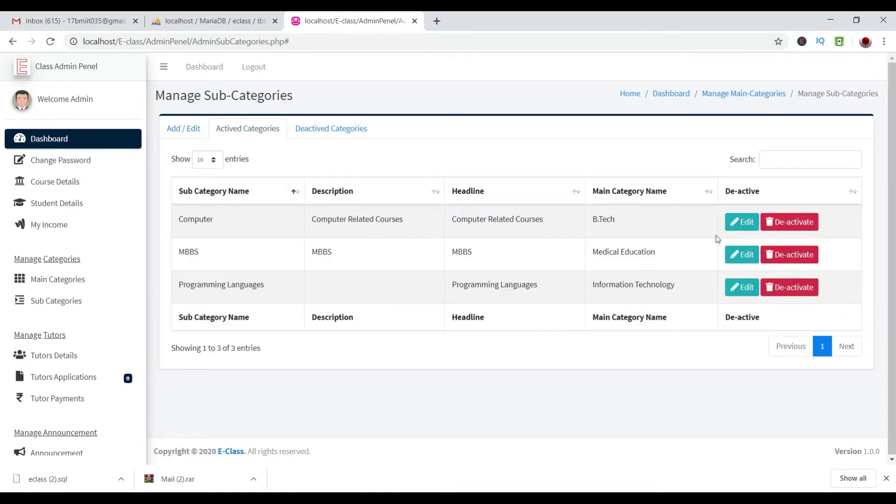
left_click(742, 222)
left_click(214, 440)
left_click_drag(851, 71, 783, 70)
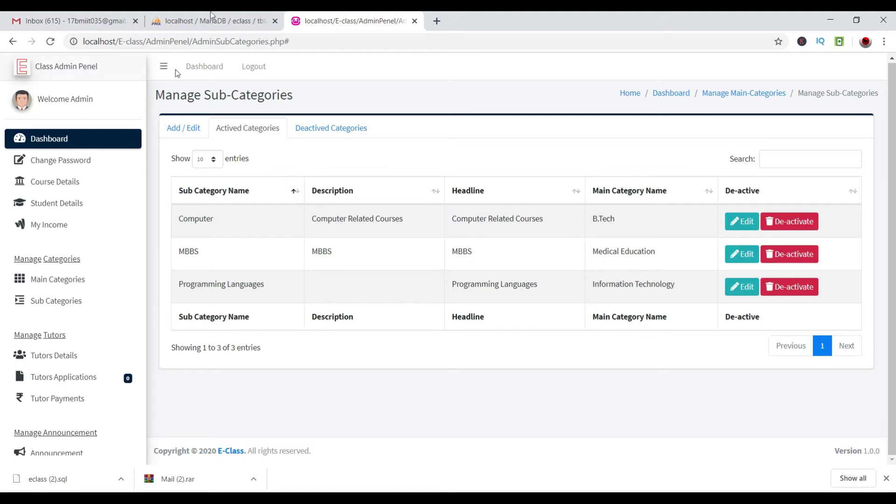
left_click(42, 354)
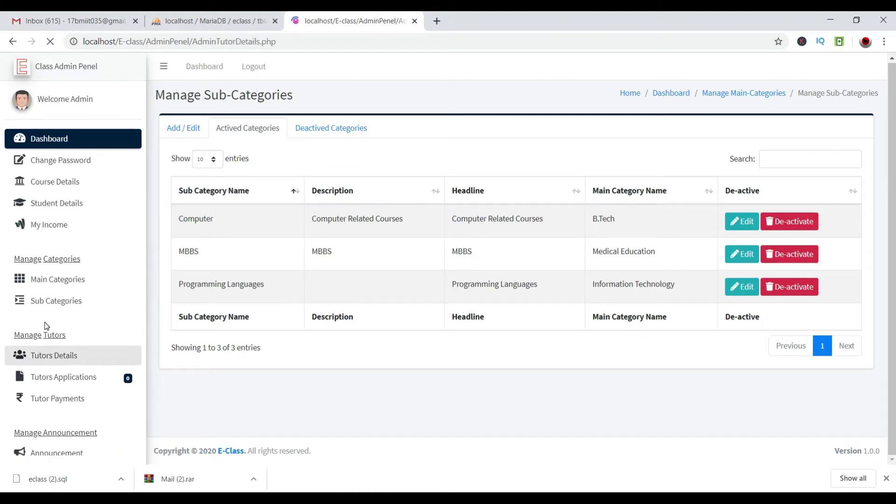
Look over the tutor list on the Tutors Details page.
scroll(480, 309, "down", 3)
scroll(262, 202, "up", 3)
key("ctrl+a")
left_click(390, 166)
scroll(439, 194, "down", 1)
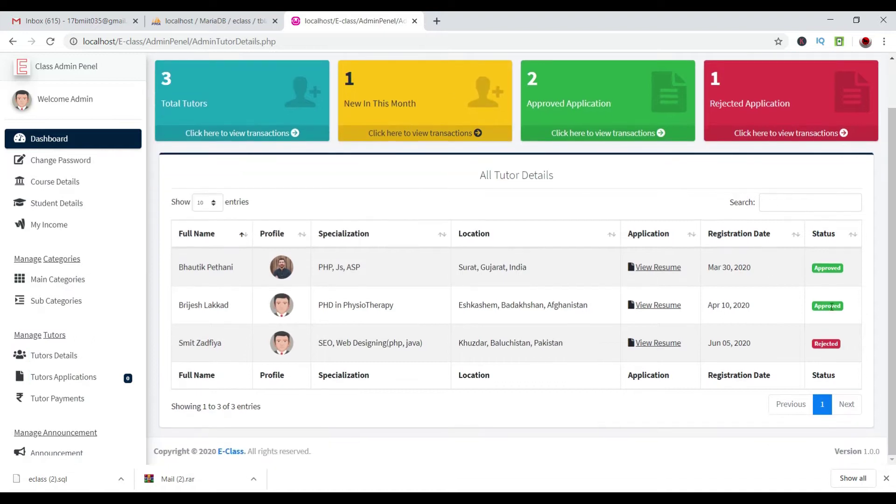
left_click_drag(816, 303, 863, 310)
left_click(828, 344)
View and close the resumes of the first two listed tutors.
left_click(658, 268)
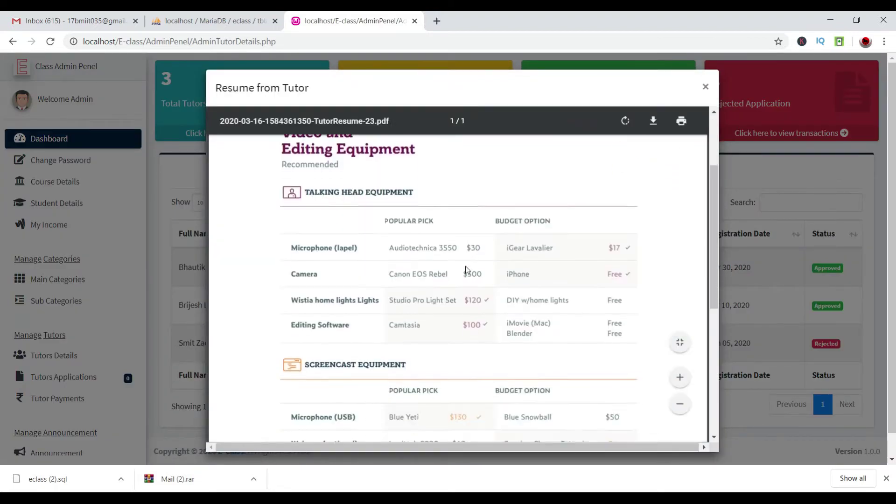
scroll(466, 266, "up", 1)
scroll(466, 267, "down", 7)
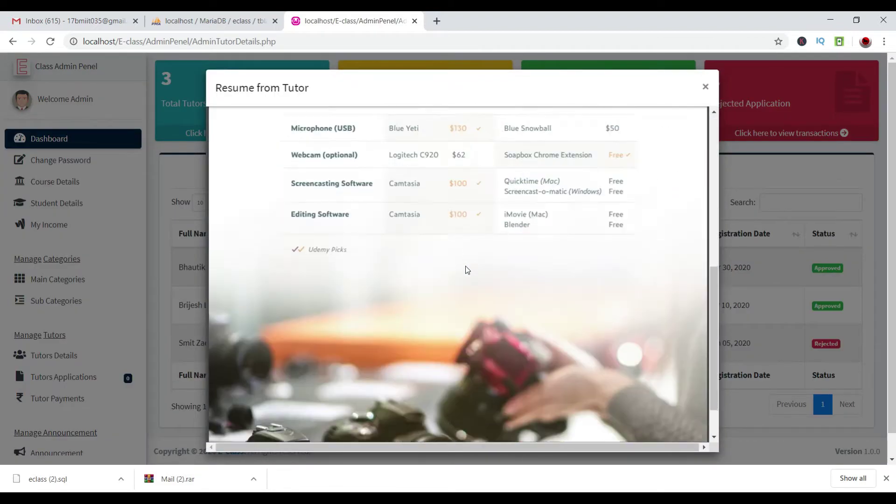
left_click(703, 86)
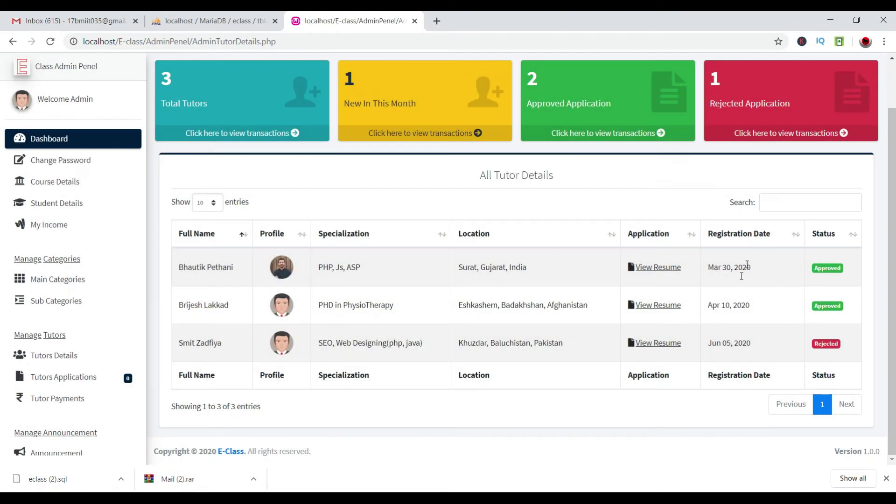
left_click(651, 308)
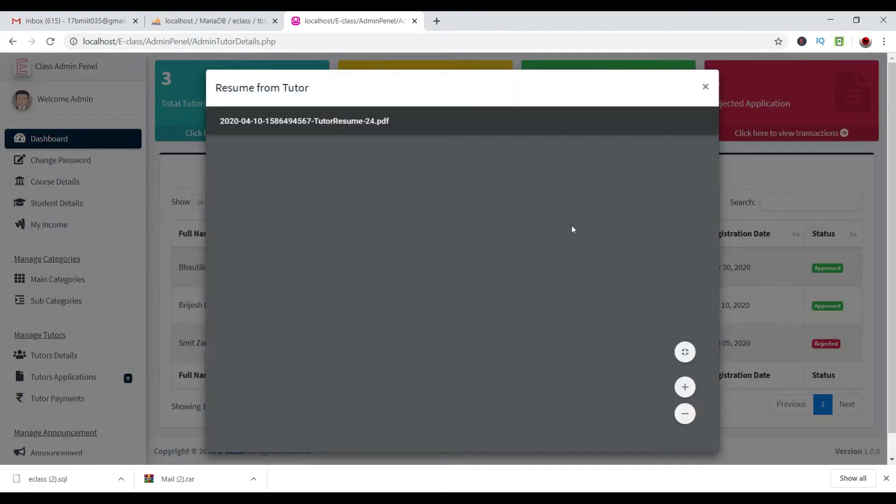
scroll(571, 228, "down", 15)
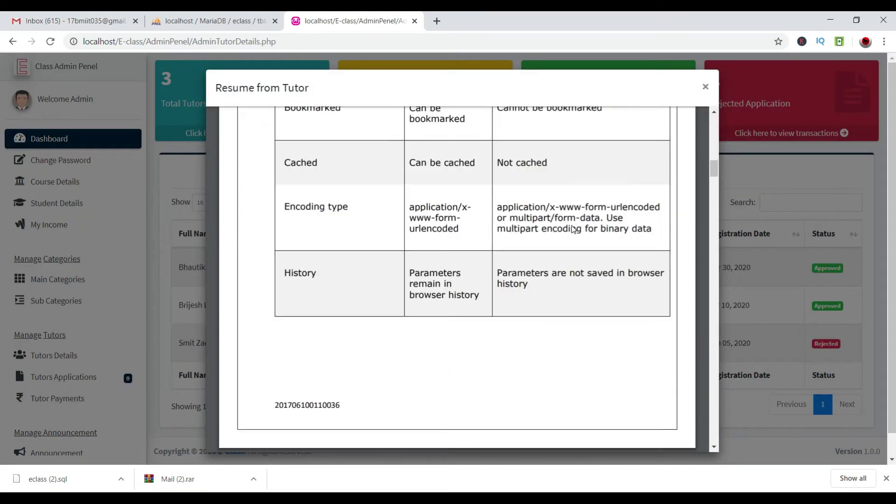
scroll(524, 254, "down", 15)
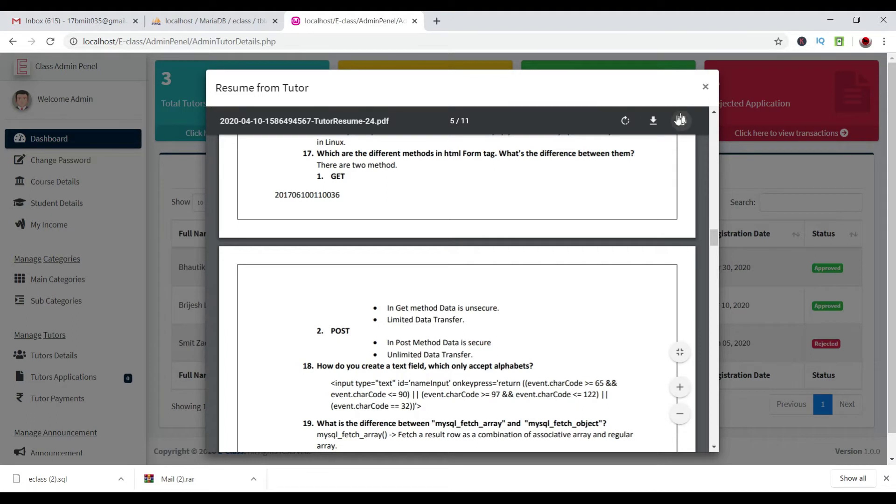
left_click(705, 87)
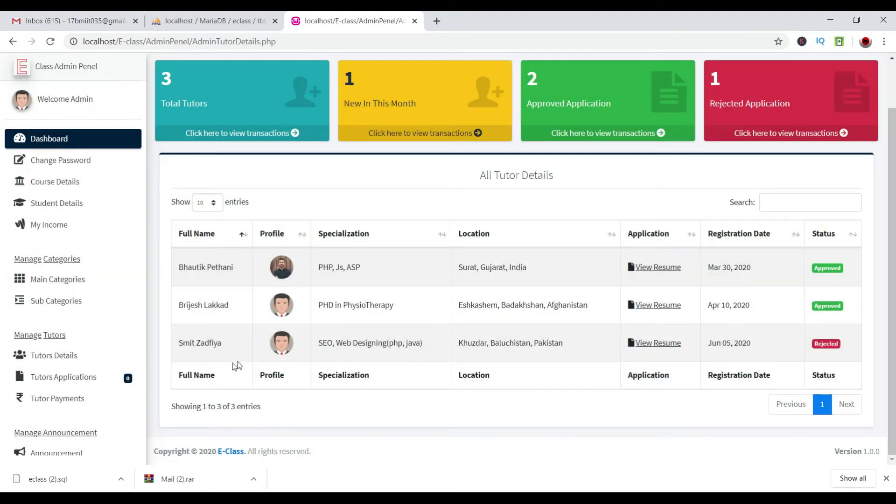
Confirm the Tutors Applications page has no pending applications, then log out.
left_click(92, 384)
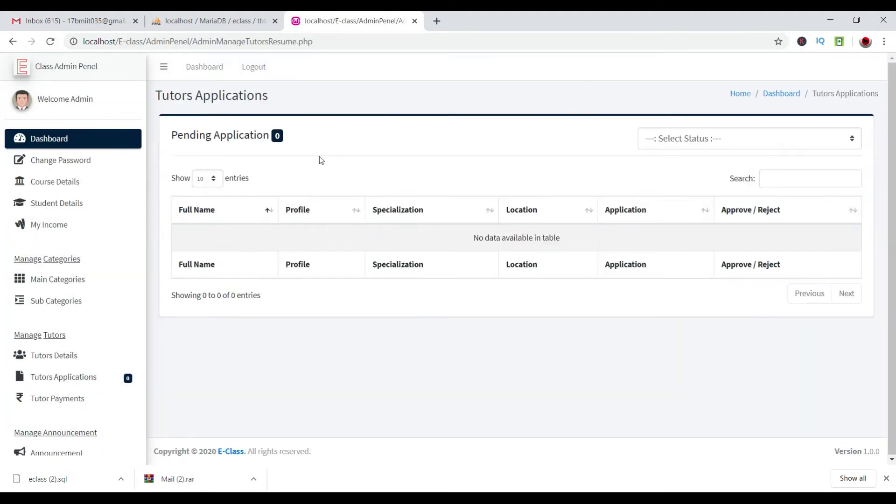
triple_click(276, 140)
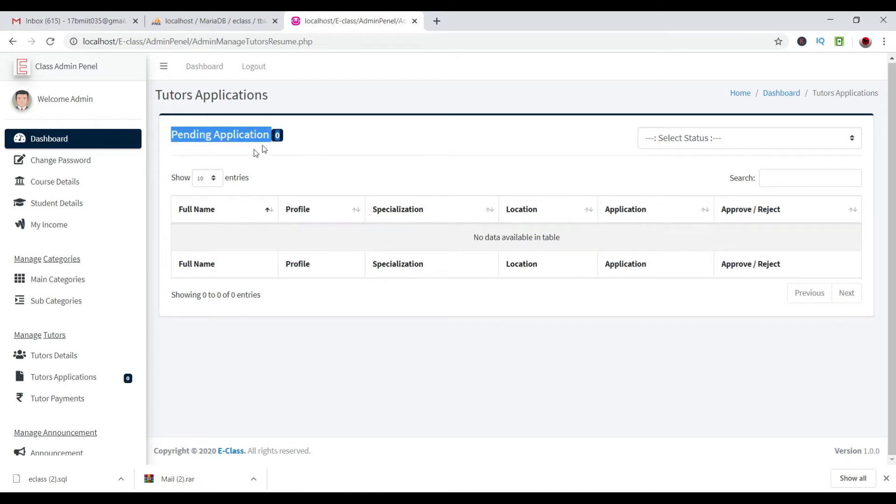
left_click(342, 134)
left_click(253, 67)
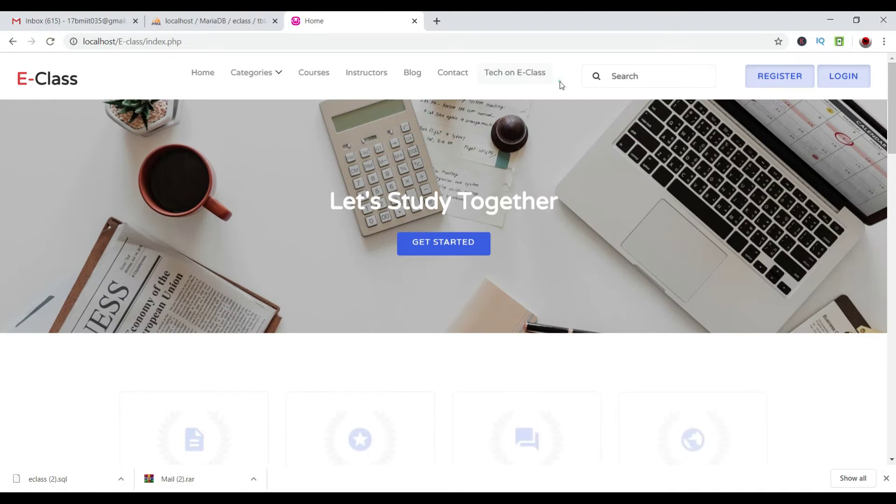
Open the Register As Tutor page from the public home page.
left_click(533, 80)
scroll(554, 398, "down", 4)
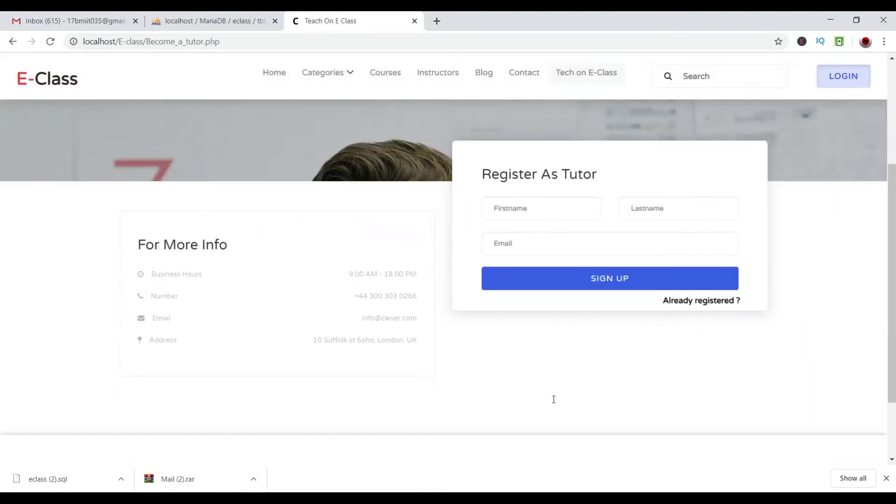
scroll(553, 244, "up", 1)
left_click(209, 20)
left_click(338, 20)
scroll(533, 127, "up", 1)
scroll(533, 127, "up", 1)
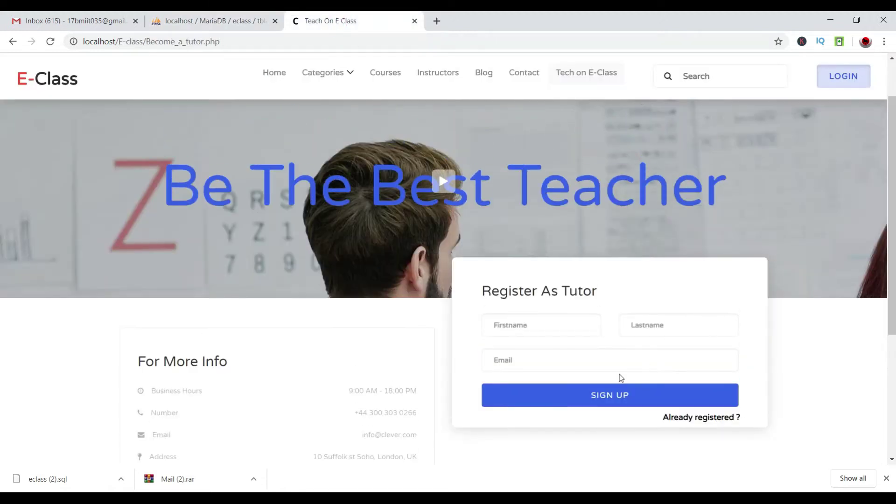
Enter the tutor's first name, last name and e-mail, and submit the registration.
left_click(586, 318)
key("Tab")
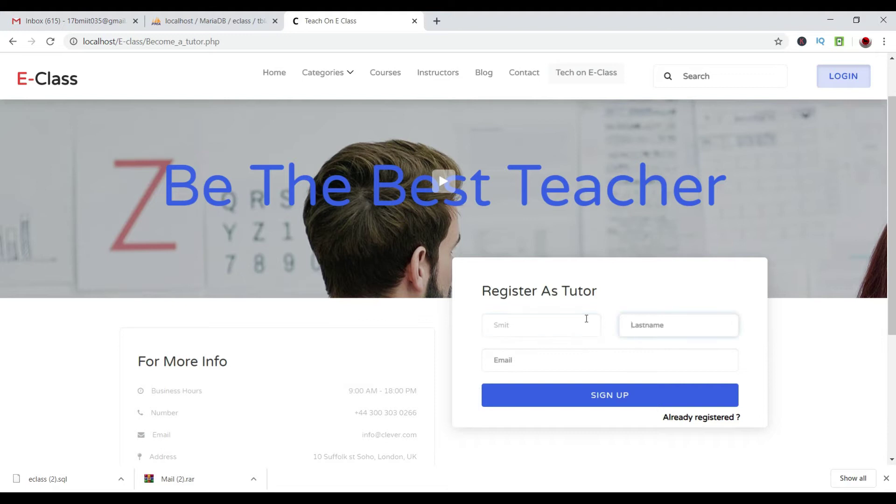
key("Tab")
left_click(597, 364)
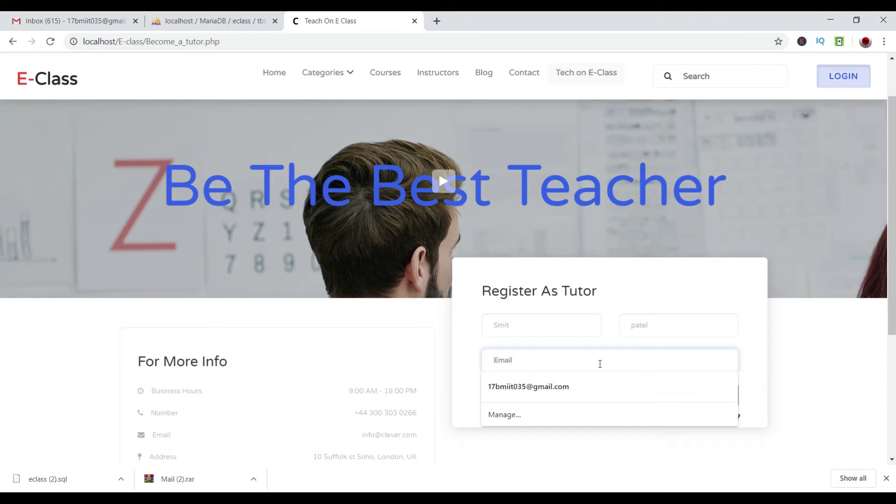
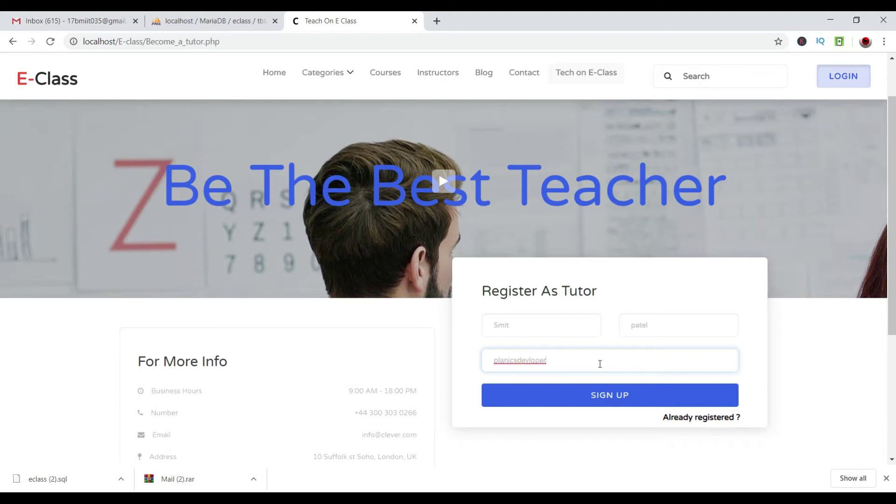
key("Return")
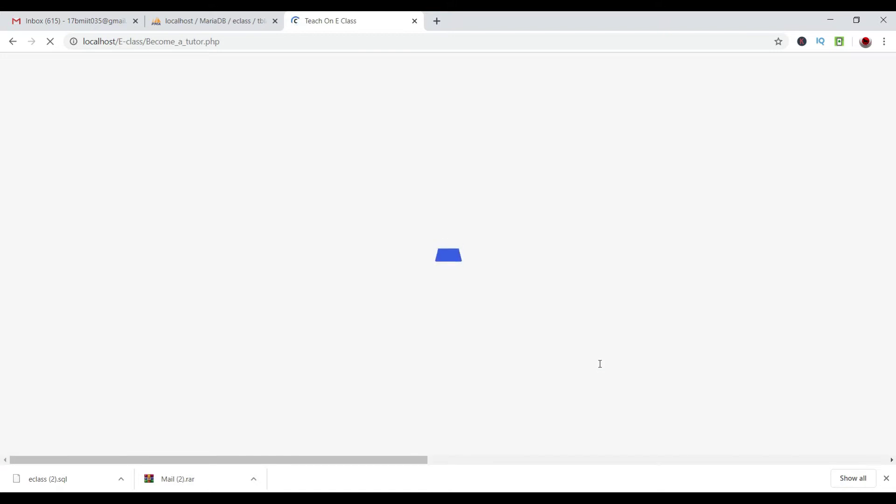
left_click(92, 17)
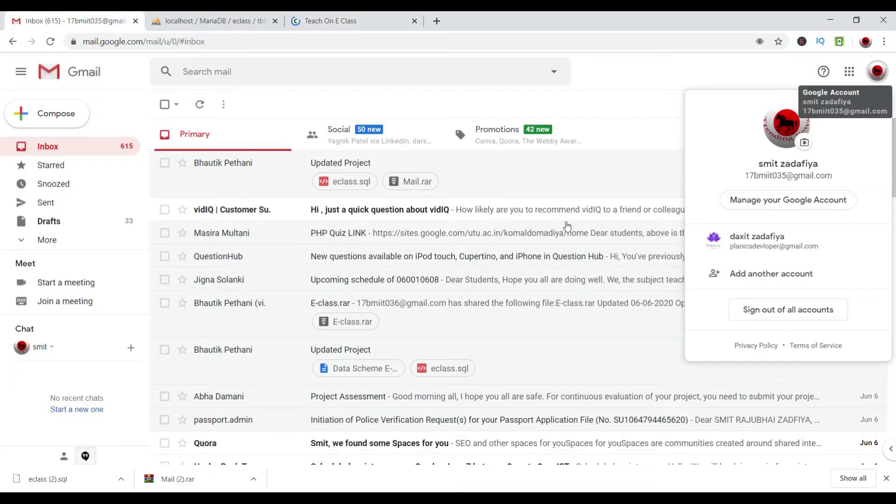
In the second Gmail account, open the 'verify your tutor account on E-Class' mail and follow its link.
left_click(757, 240)
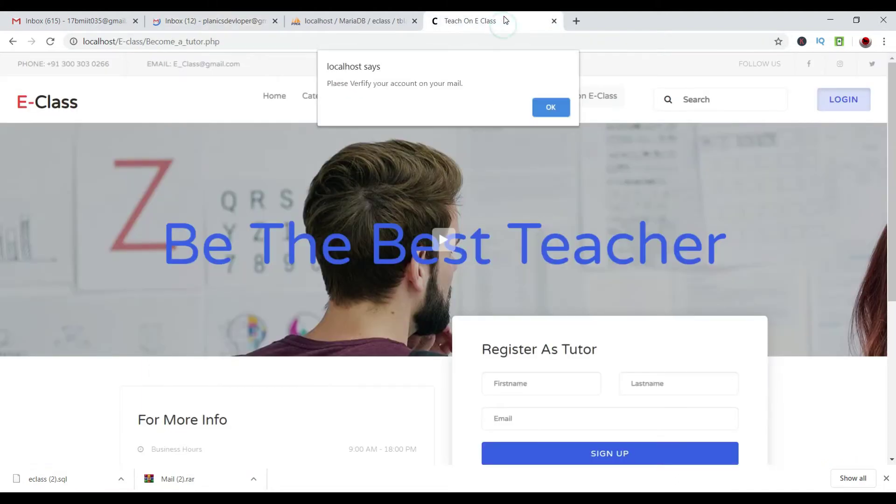
left_click(544, 105)
left_click(224, 19)
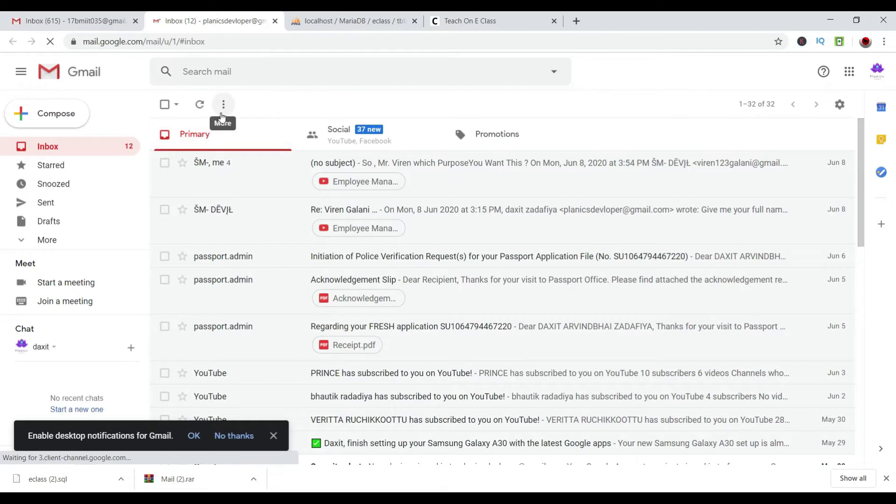
left_click(468, 21)
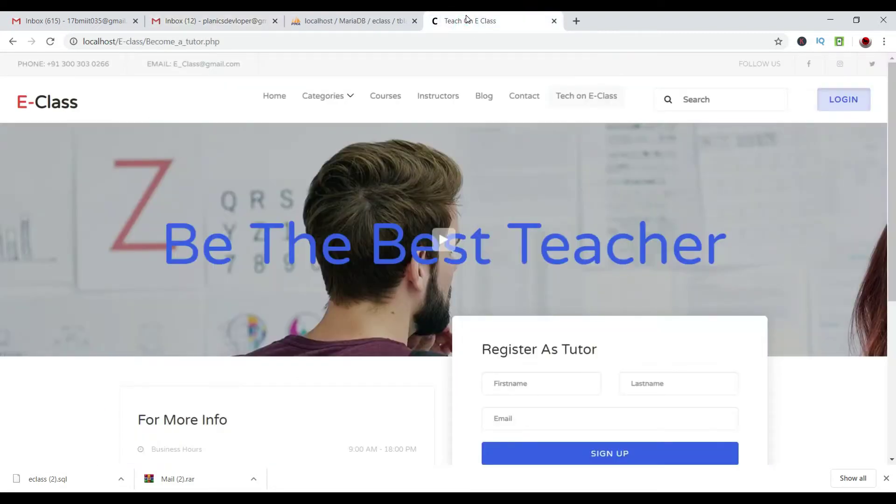
scroll(529, 245, "down", 6)
scroll(530, 245, "up", 6)
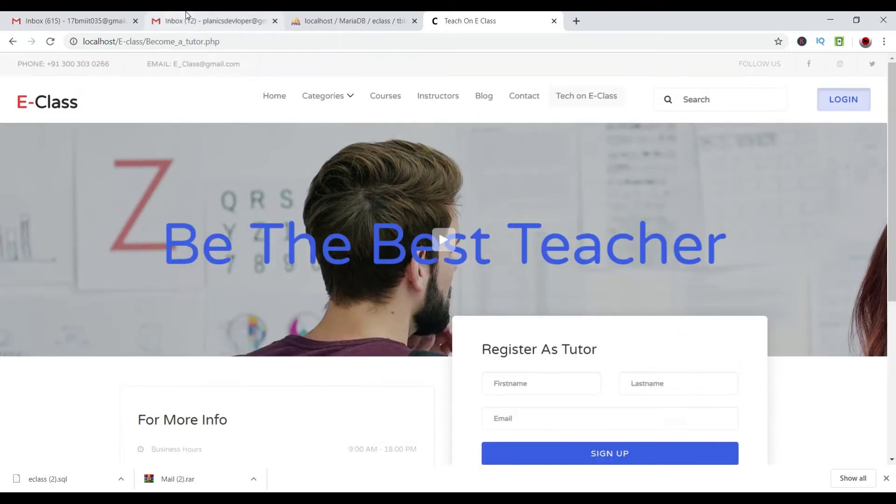
left_click(187, 22)
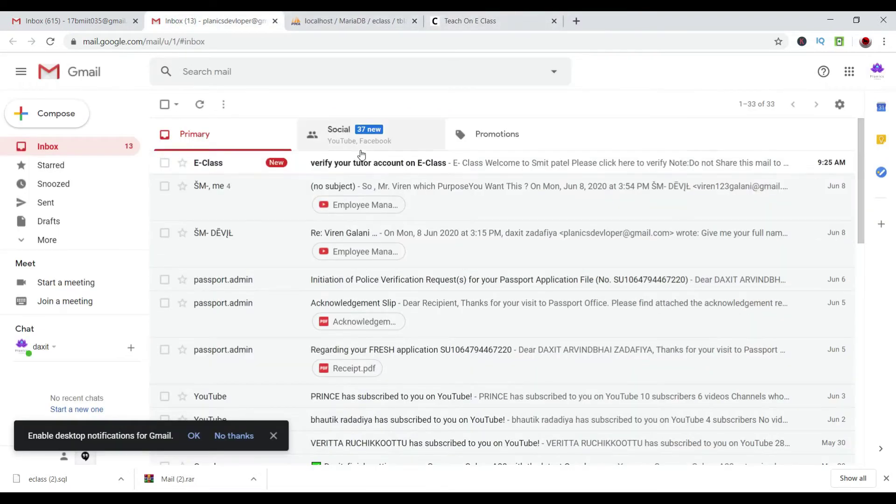
left_click(258, 159)
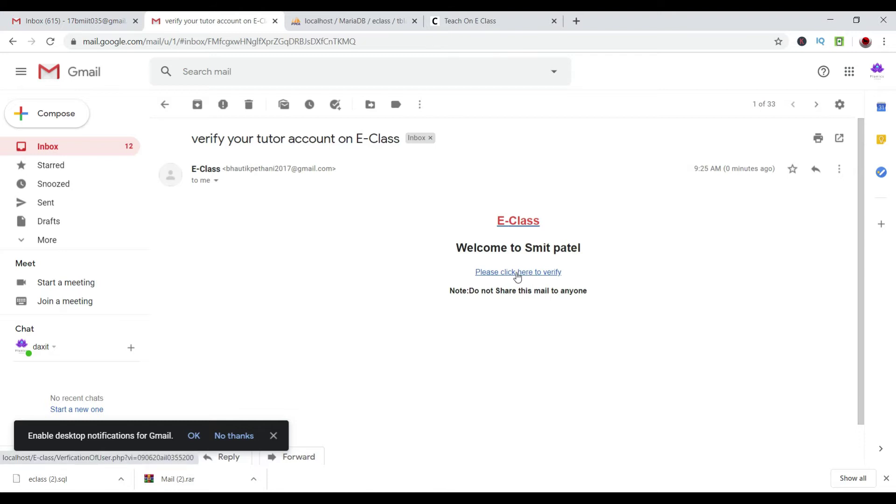
left_click(517, 274)
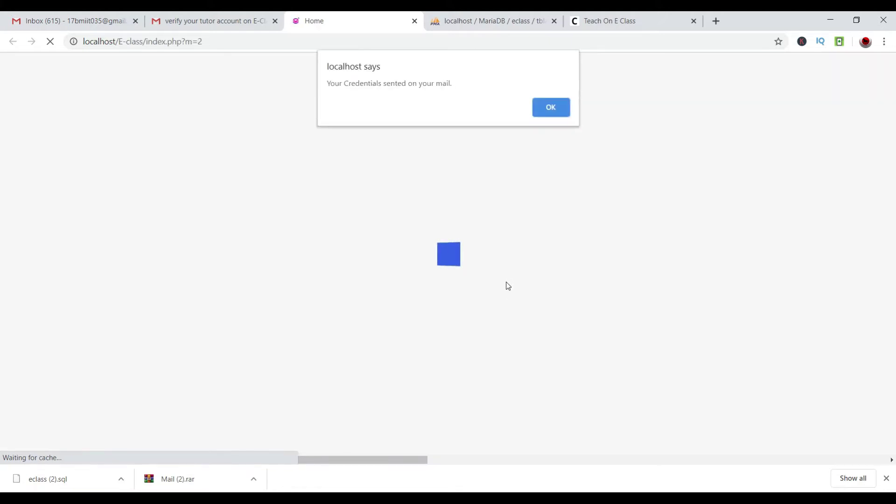
Dismiss the alert, open the 'Successfully Verifcation Done.' mail, and select the generated password.
left_click(558, 107)
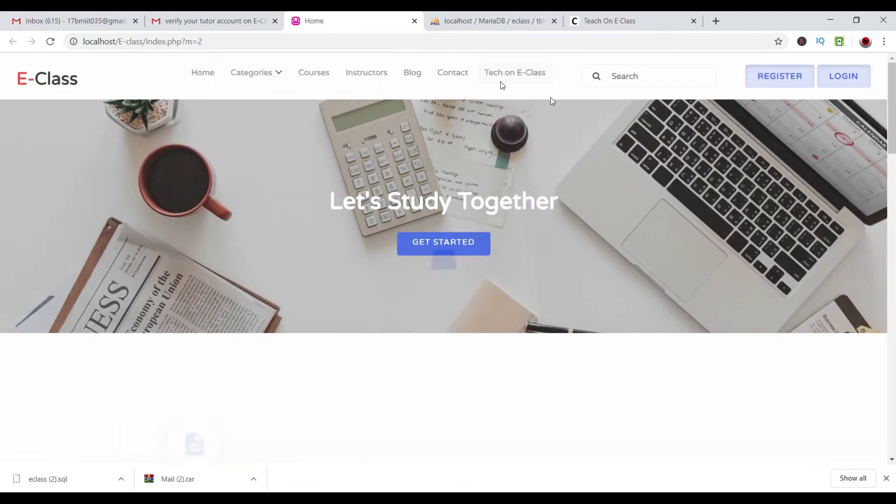
left_click(213, 21)
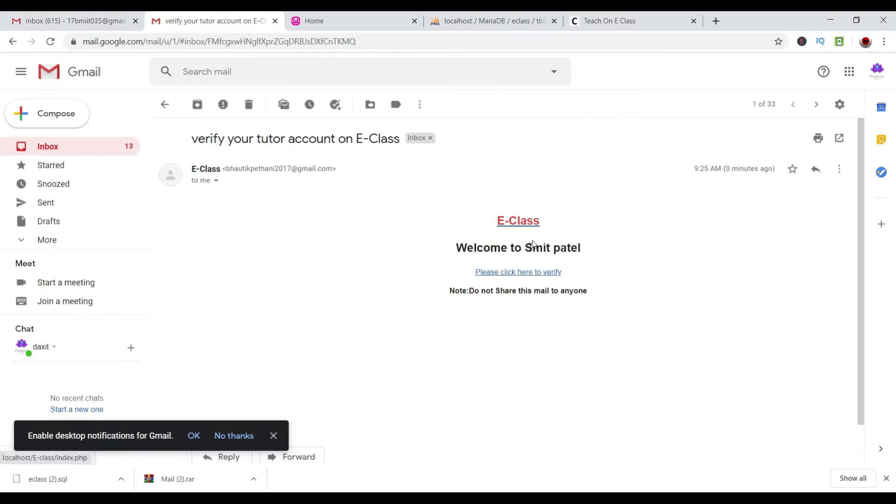
left_click(165, 104)
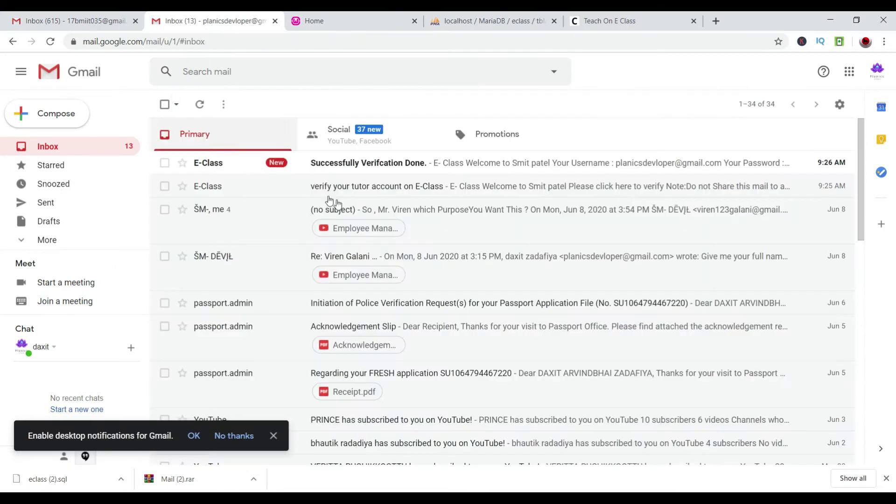
left_click(345, 173)
left_click(340, 169)
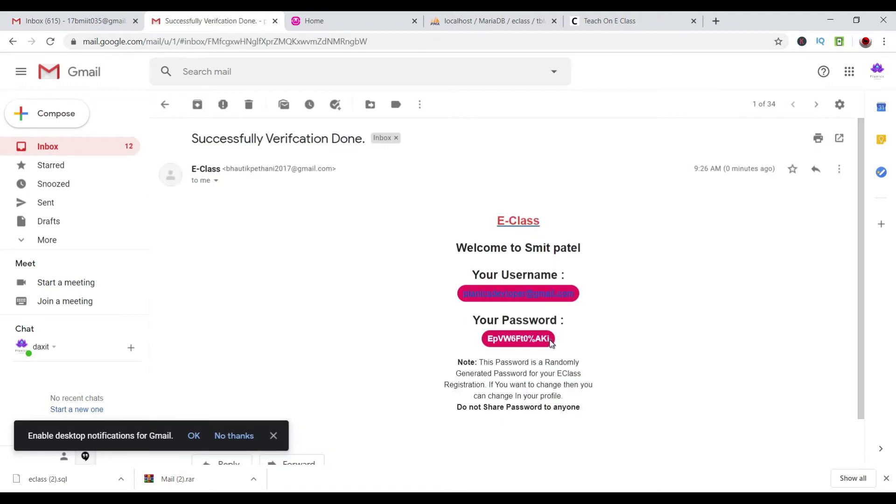
triple_click(551, 343)
left_click(592, 332)
left_click_drag(549, 338, 485, 340)
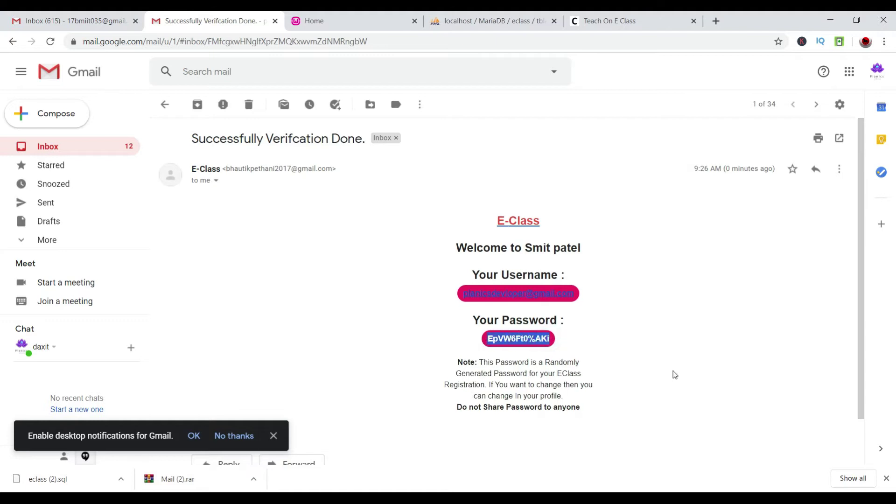
Log in to E-Class as the new tutor using the saved e-mail and pasted password.
left_click(620, 20)
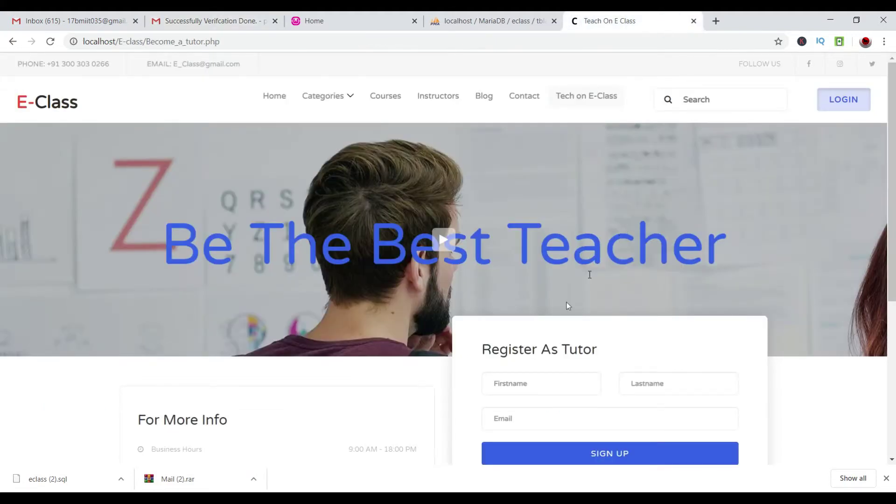
left_click(845, 101)
left_click(479, 147)
type("pl")
key("Down")
key("Return")
key("Tab")
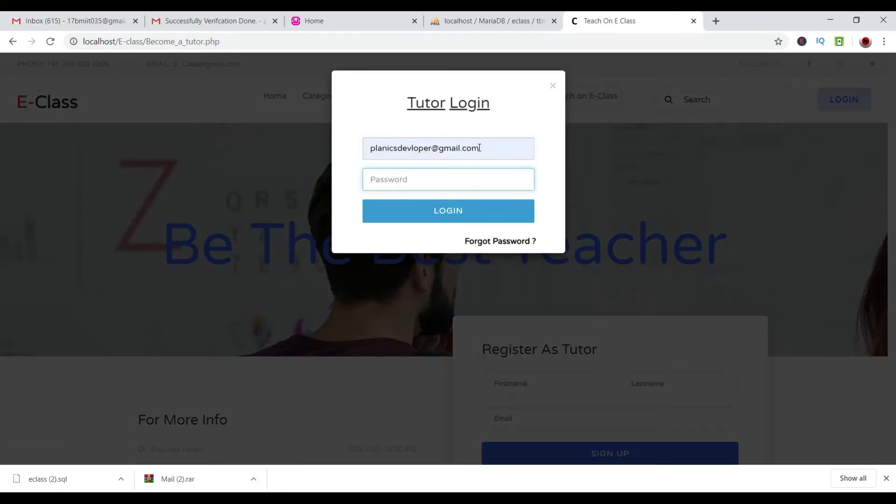
key("ctrl+v")
left_click(450, 219)
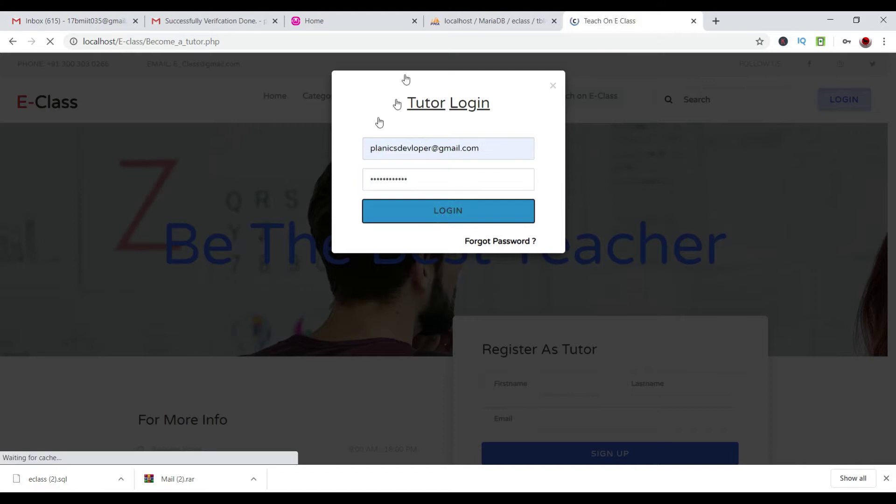
Review the tutor dashboard's income figures and go to My Profile.
scroll(421, 184, "down", 1)
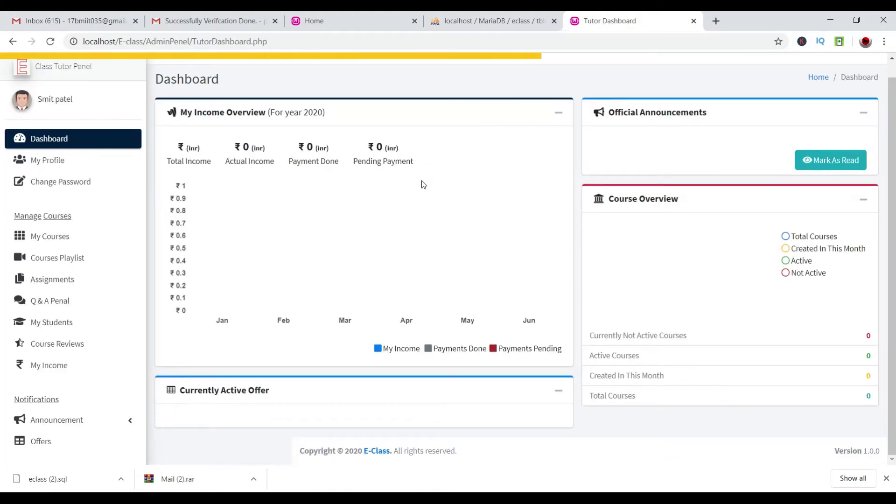
scroll(421, 184, "up", 1)
left_click_drag(227, 176, 406, 186)
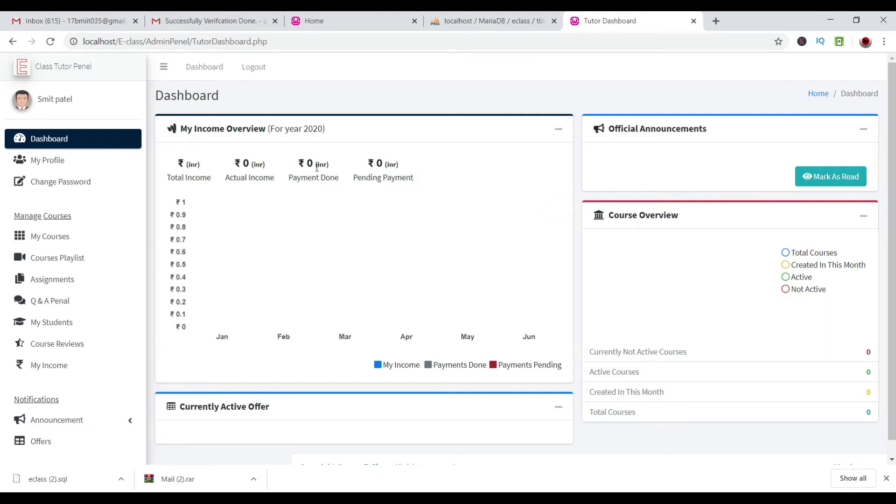
left_click_drag(316, 168, 167, 180)
left_click(46, 160)
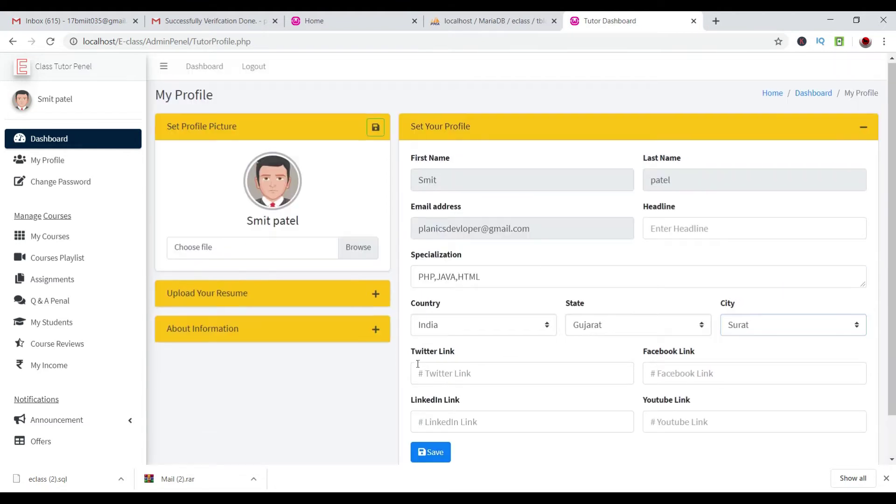
Upload planics dev from Desktop > youtubevideo as the tutor's profile picture and save it.
left_click(359, 247)
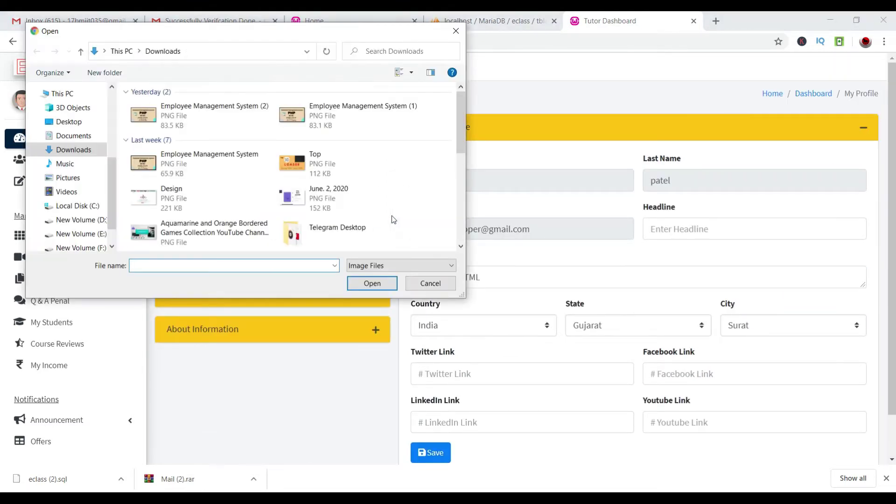
scroll(391, 216, "down", 2)
scroll(391, 215, "down", 3)
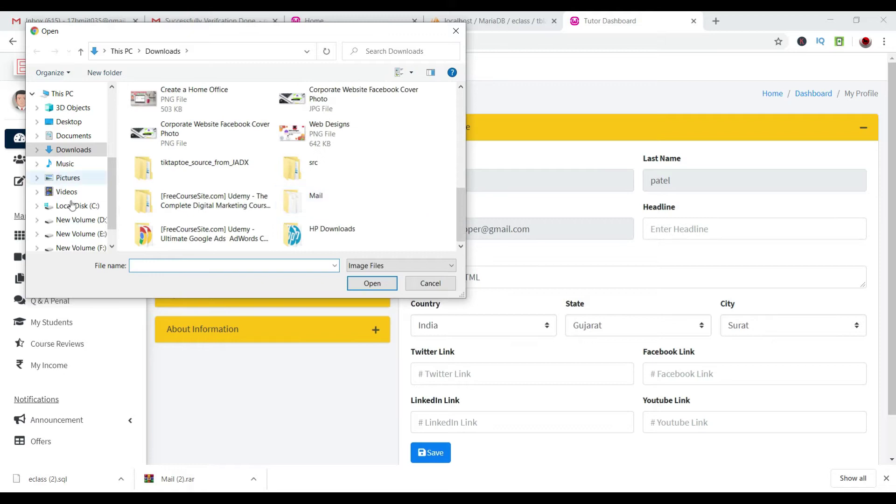
left_click(70, 121)
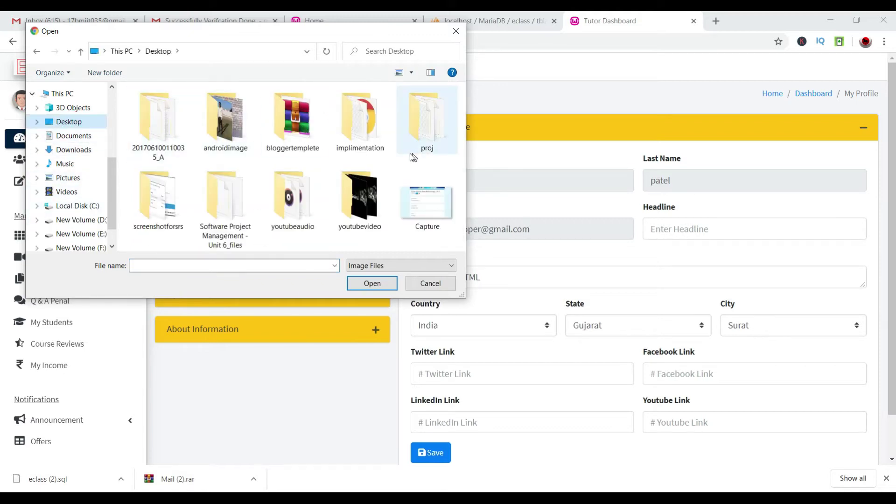
left_click(365, 196)
double_click(364, 195)
scroll(362, 189, "down", 2)
scroll(331, 171, "up", 1)
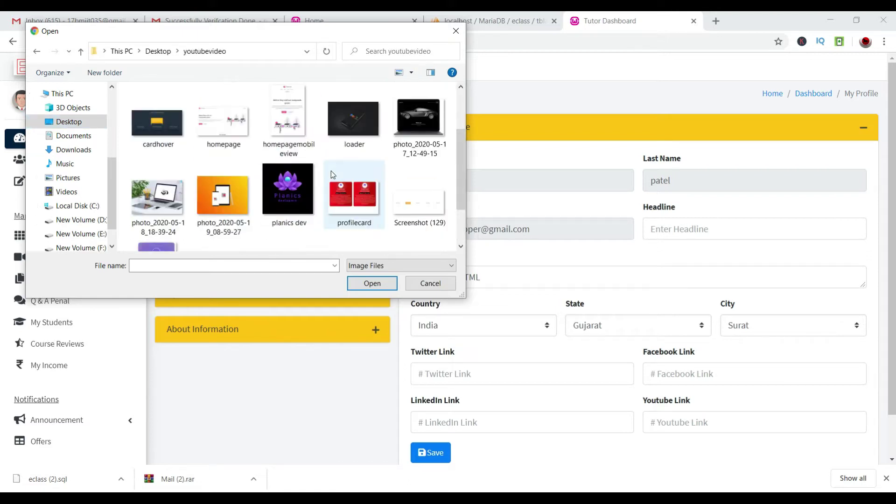
left_click(296, 212)
left_click(372, 285)
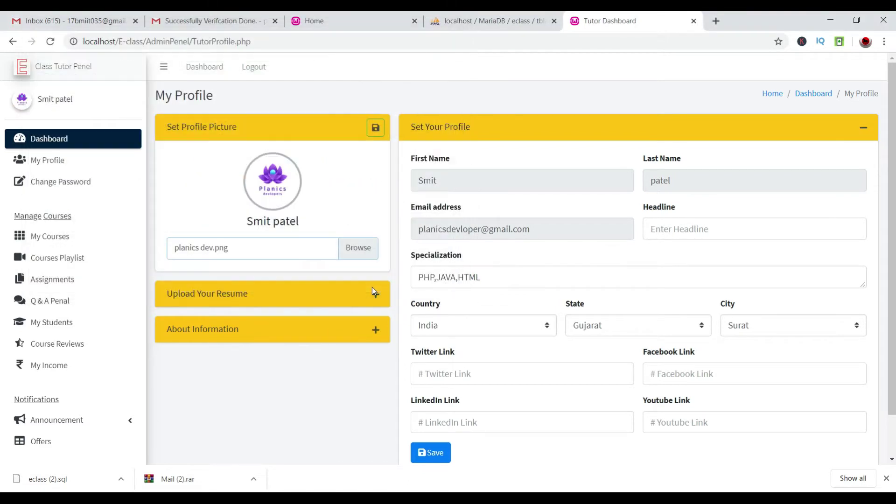
left_click(375, 129)
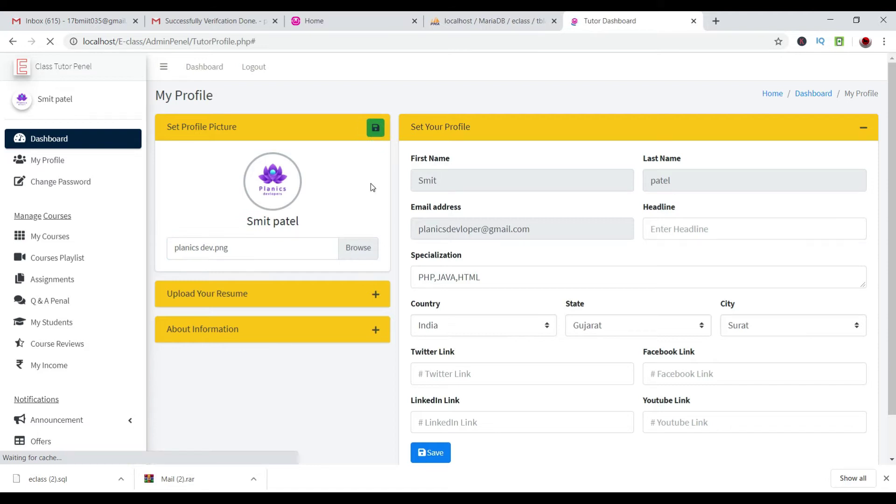
Expand Upload Your Resume and try updating the resume without a file chosen.
scroll(369, 191, "down", 1)
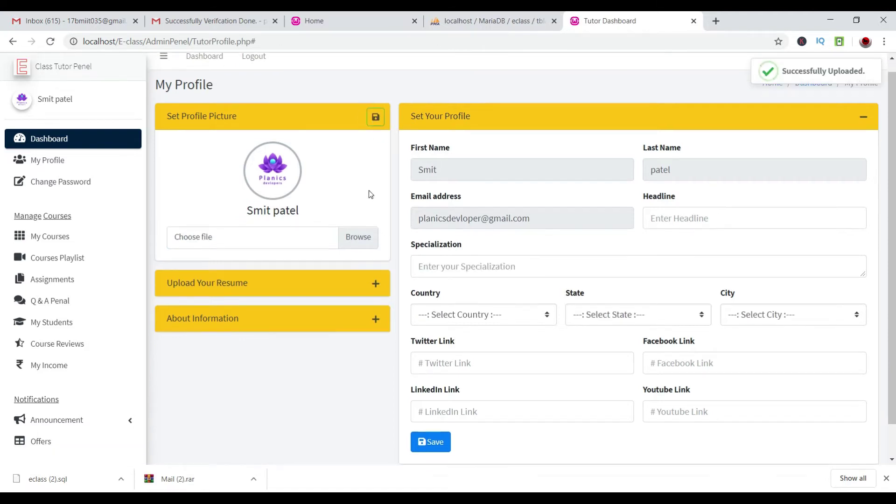
left_click(376, 249)
left_click(320, 346)
Browse for a resume file and navigate to the dESKTOP folder on New Volume (E:).
left_click(357, 317)
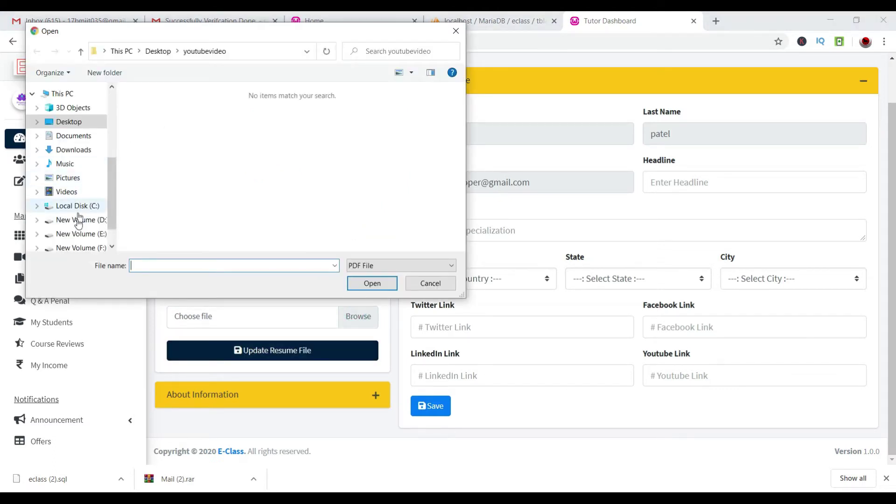
left_click(70, 135)
left_click(66, 156)
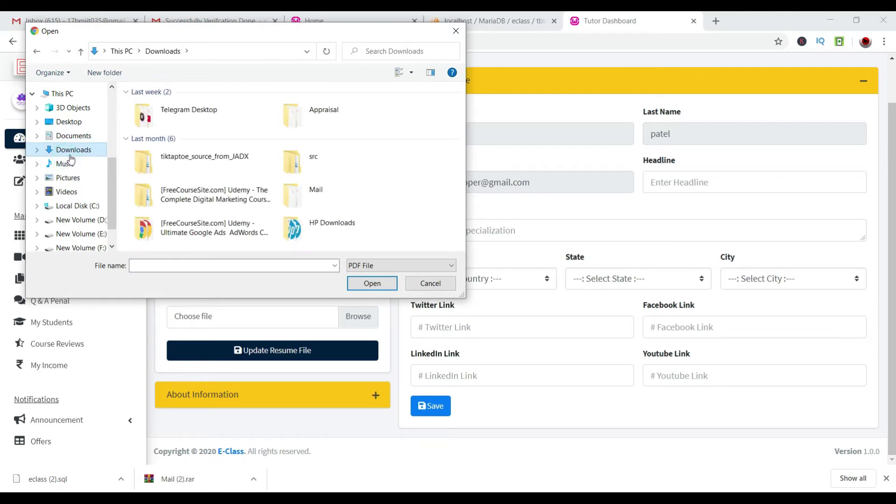
left_click(97, 224)
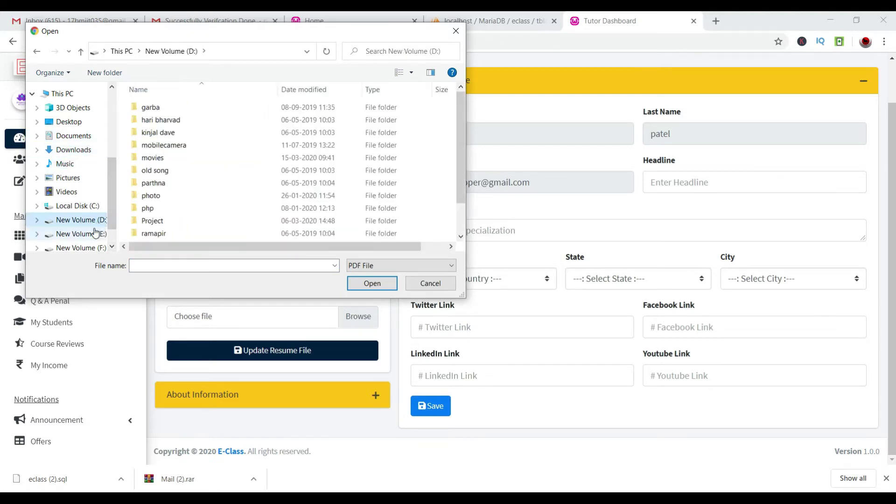
left_click(93, 233)
double_click(162, 132)
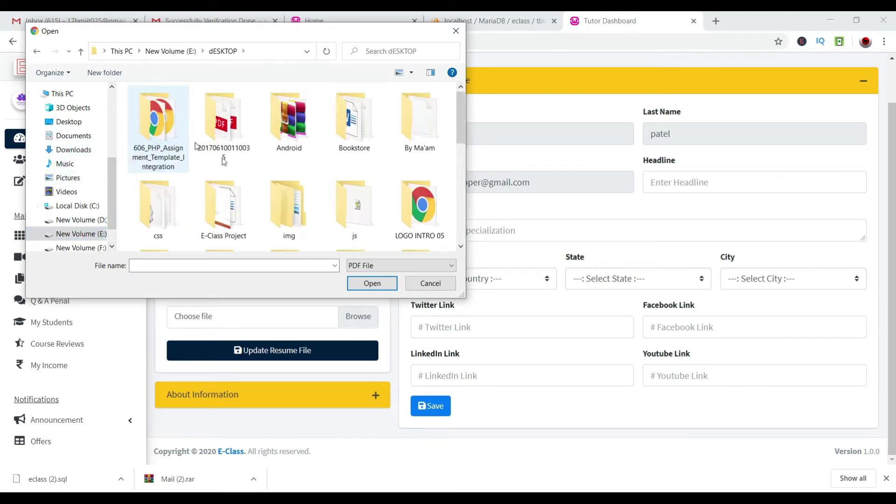
scroll(241, 169, "down", 5)
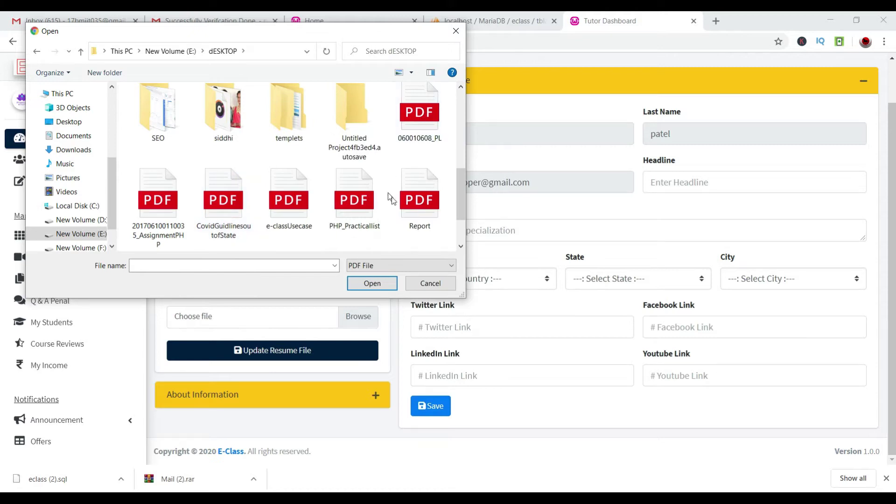
Choose 060010608_PL.pdf as the resume and submit it with Update Resume File.
left_click(418, 211)
scroll(420, 214, "down", 2)
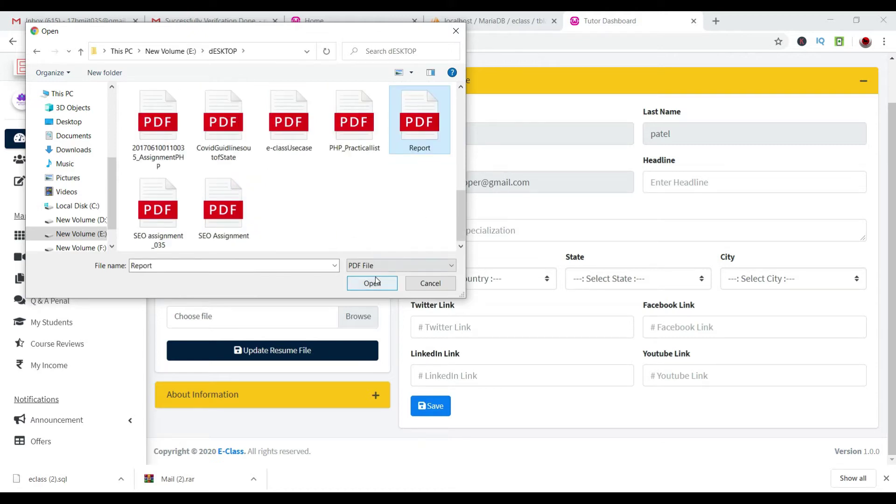
scroll(253, 215, "up", 2)
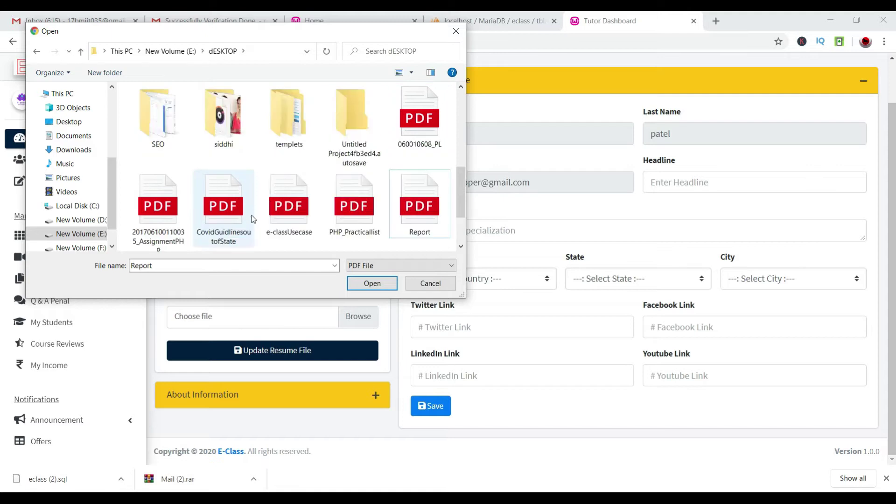
left_click(430, 132)
scroll(429, 133, "up", 1)
left_click(369, 284)
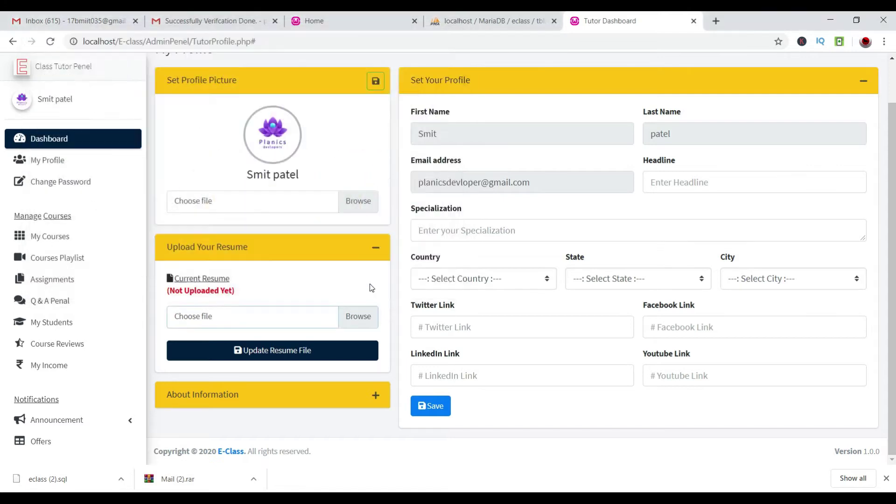
left_click(303, 350)
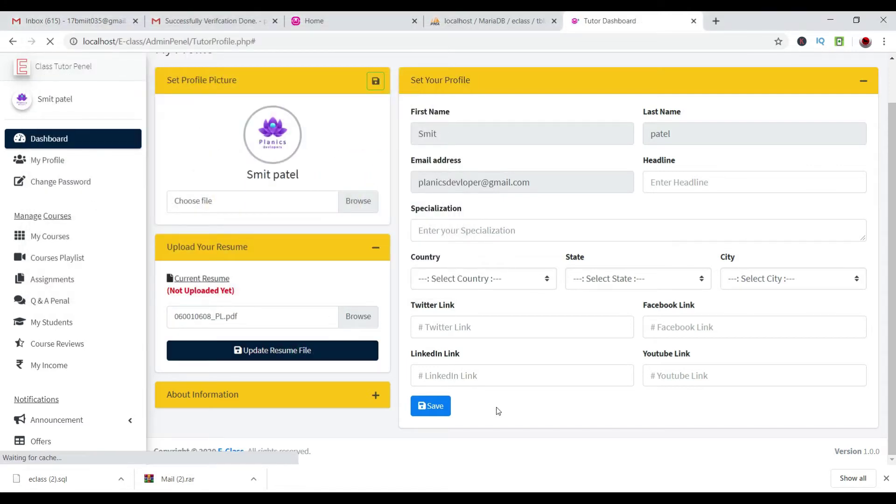
Fill Headline with Planics Devloper and Specialization with HTML,CSS,JAVA.
scroll(476, 413, "down", 1)
left_click(431, 404)
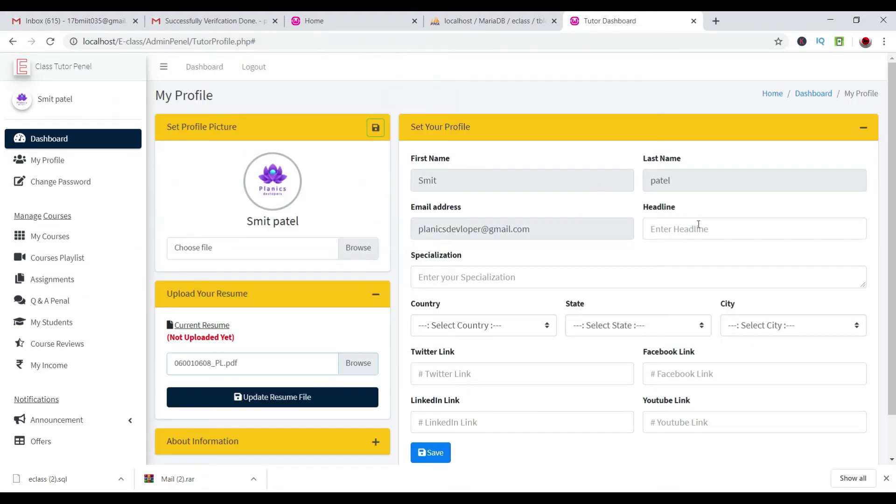
left_click(698, 224)
left_click(670, 299)
left_click(474, 282)
type("HTML,CSS,JAVA")
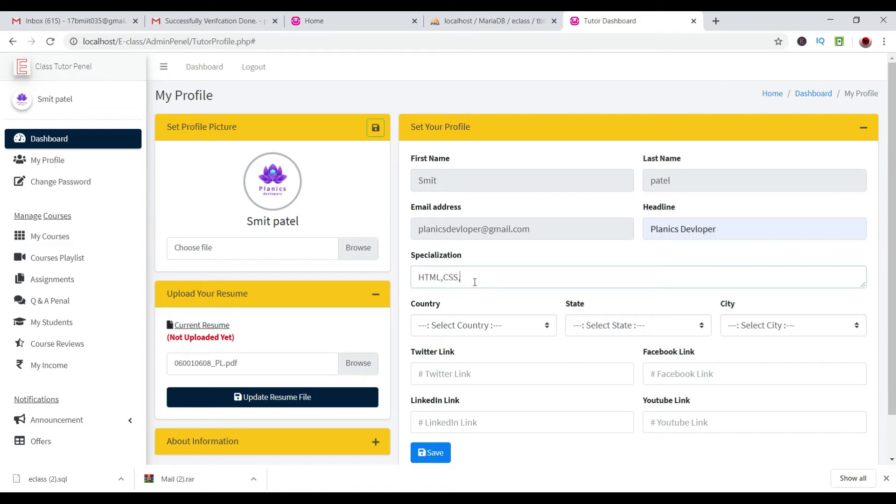
Set the location to India, Gujarat, Surat and save the tutor profile.
left_click(472, 328)
type("in")
key("Return")
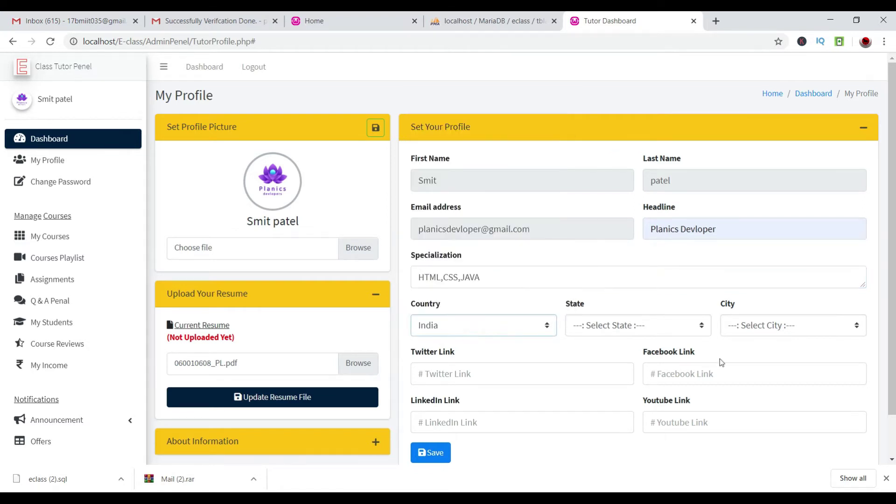
left_click(636, 336)
type("gu")
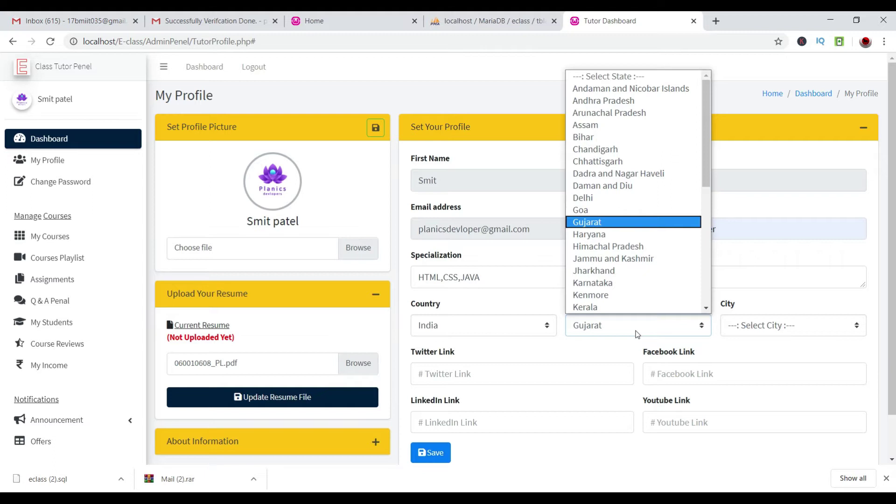
key("Return")
left_click(805, 324)
type("surat")
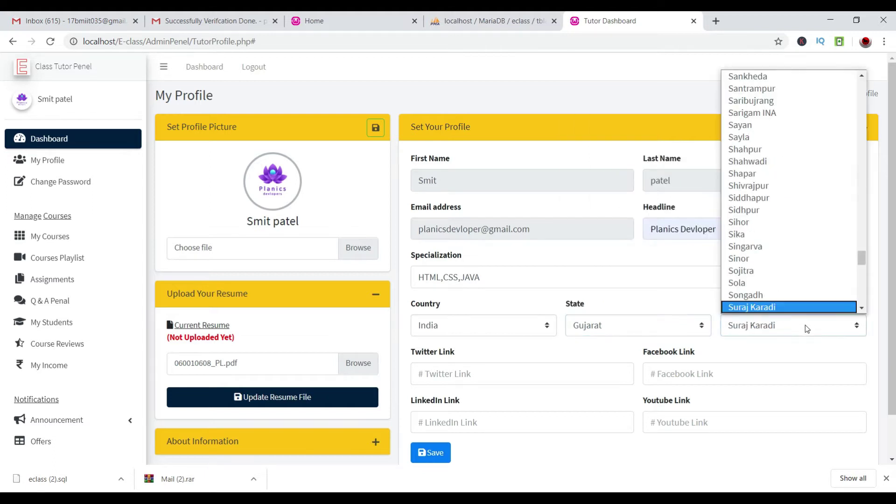
key("Return")
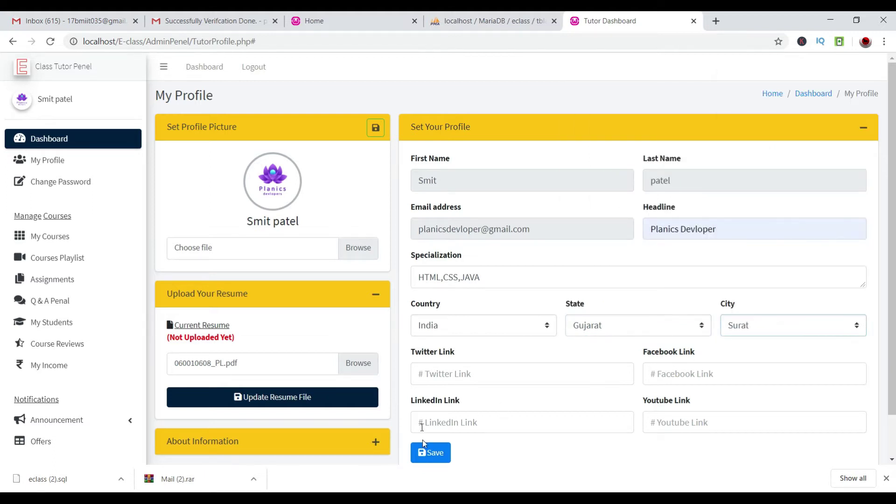
left_click(437, 453)
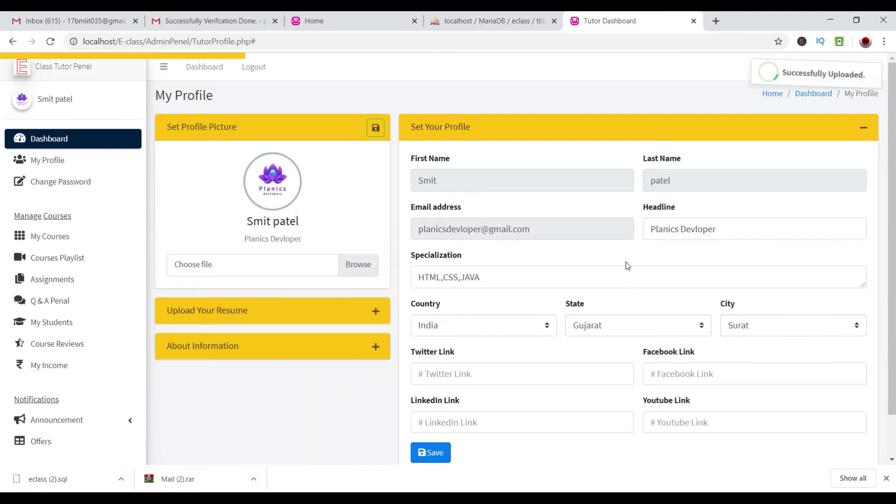
left_click_drag(849, 74, 772, 72)
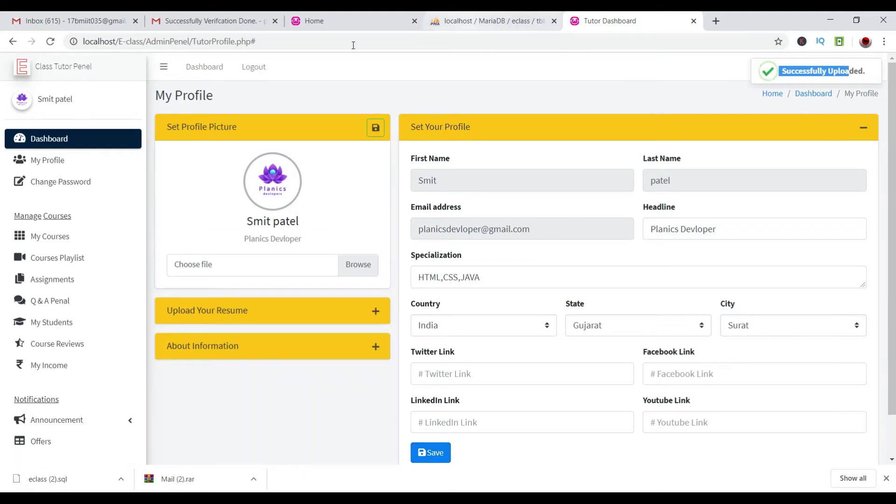
Log the tutor out and sign in with the admin username.
left_click(247, 69)
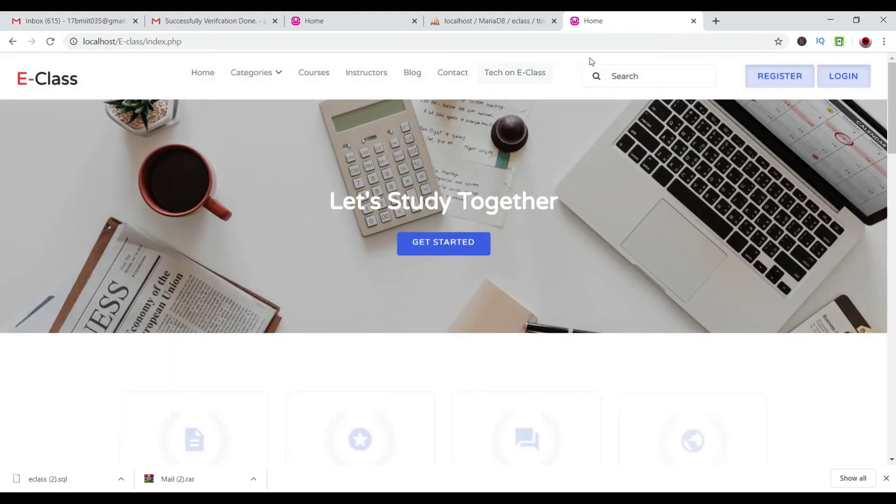
left_click(860, 81)
left_click(465, 144)
type("admin")
key("Tab")
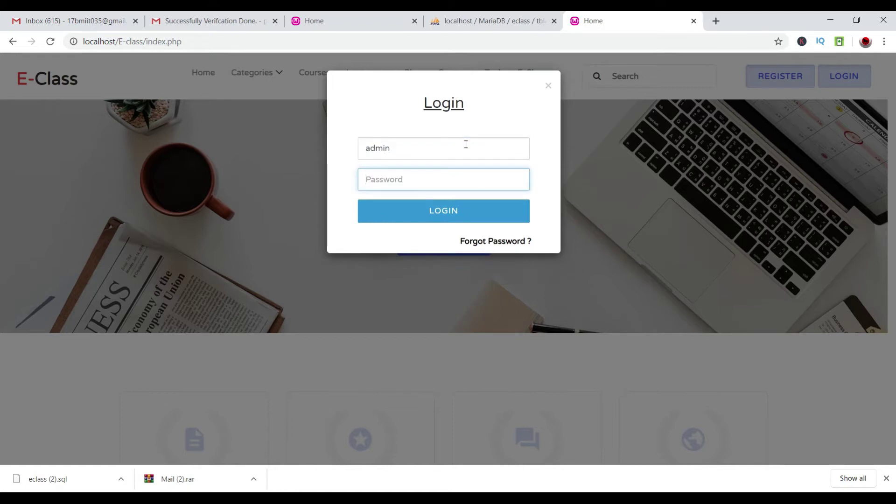
type("admin")
key("Return")
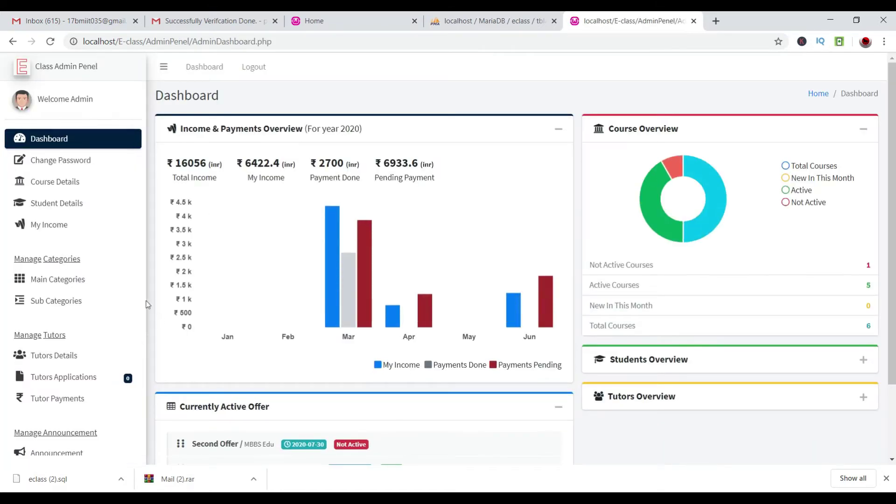
Review Tutors Details and the empty Tutors Applications list, then log out.
left_click(89, 357)
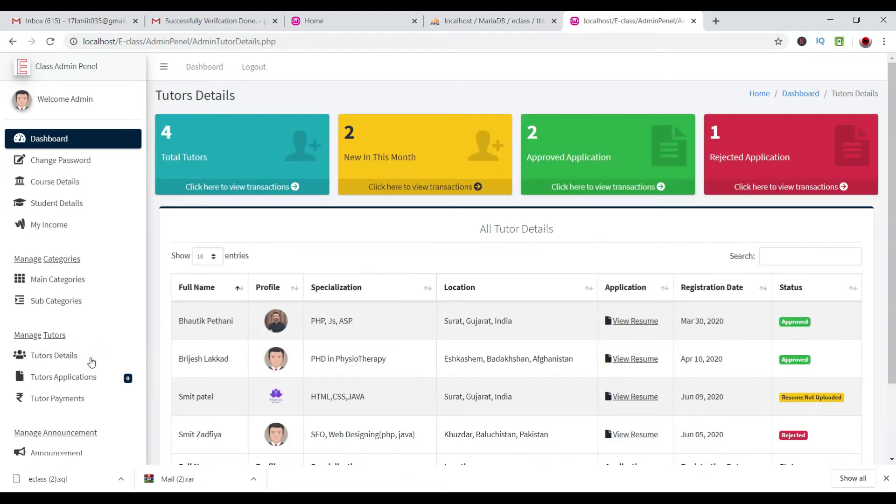
left_click(88, 379)
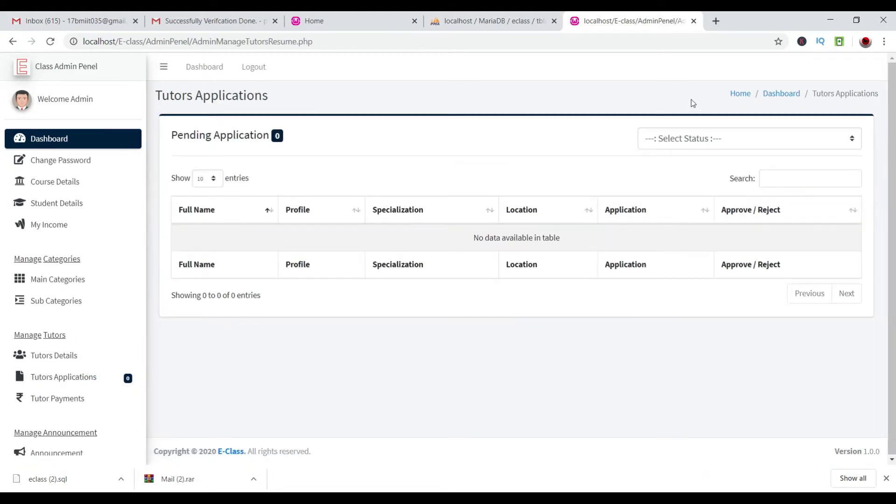
scroll(98, 414, "down", 1)
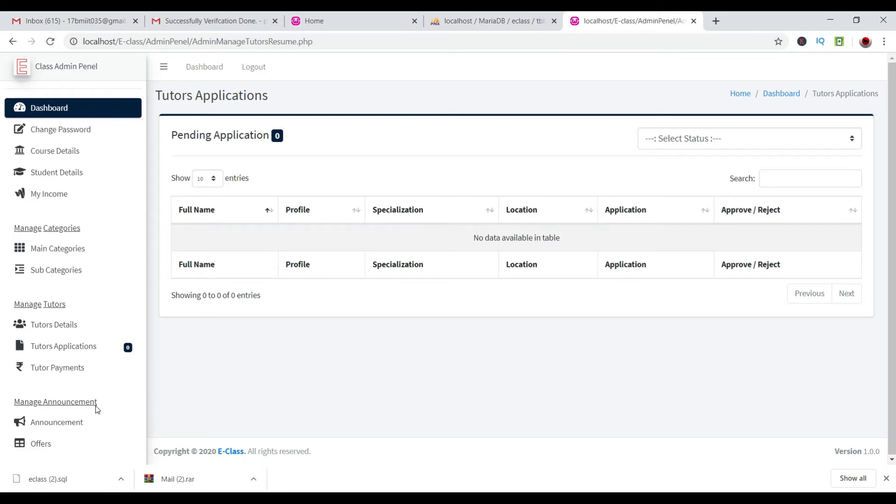
left_click(253, 67)
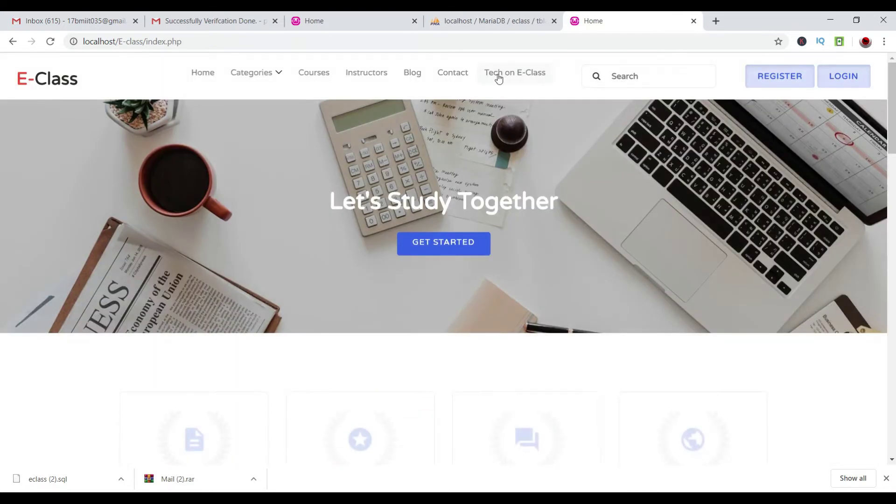
Log in as the tutor using the saved e-mail username and password.
left_click(499, 77)
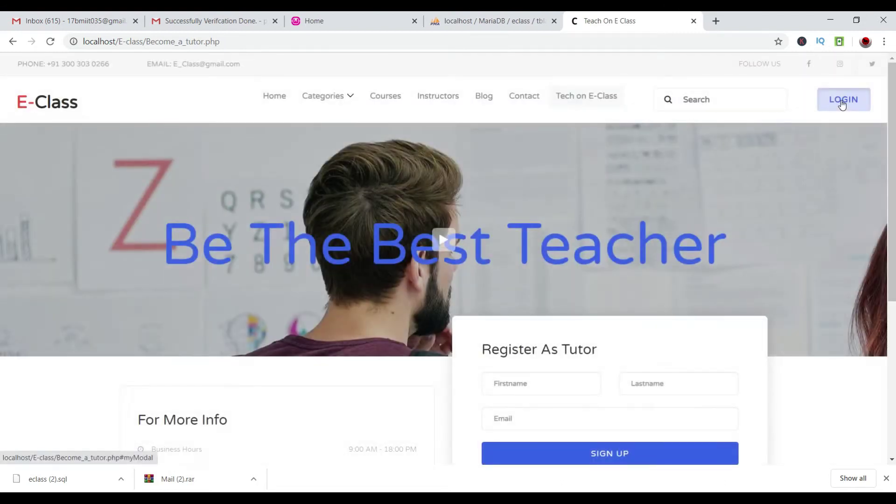
left_click(842, 103)
left_click(474, 147)
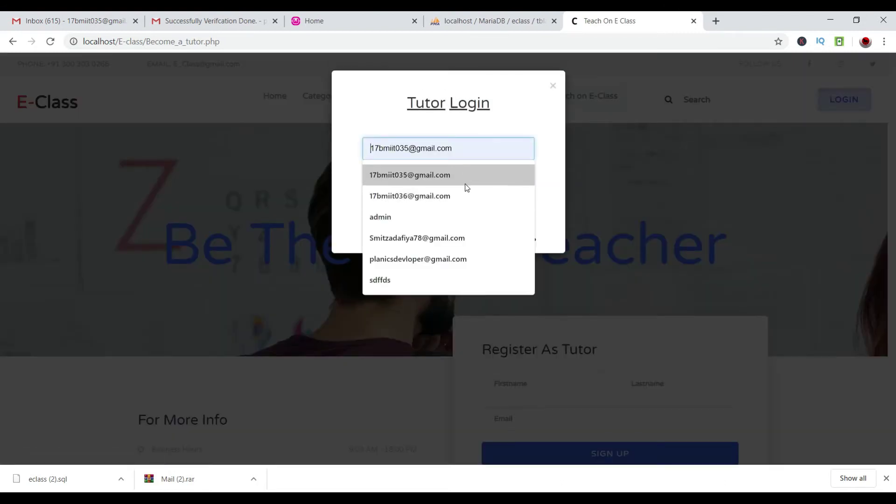
left_click(466, 264)
left_click(436, 181)
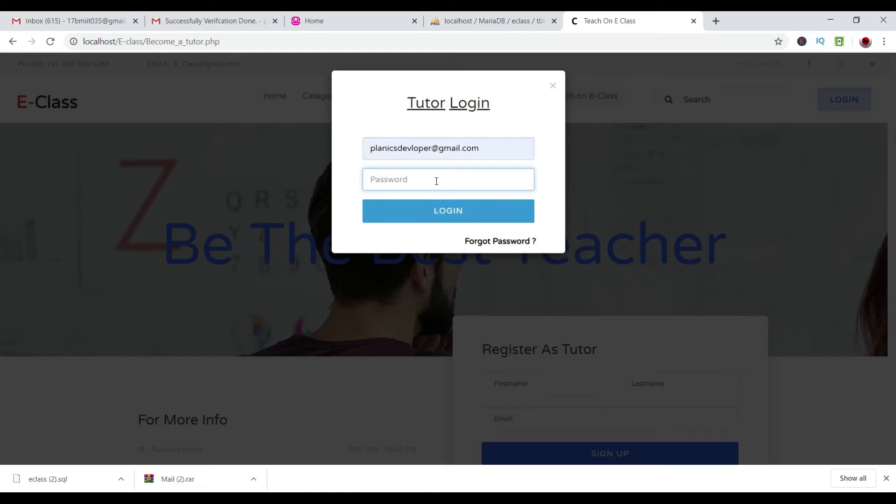
left_click(438, 219)
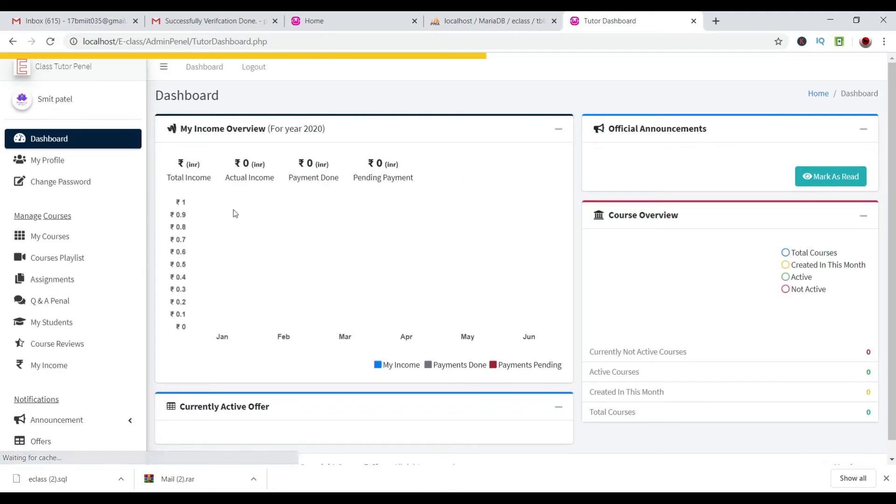
In My Profile, expand Upload Your Resume and preview the empty current resume.
left_click(48, 162)
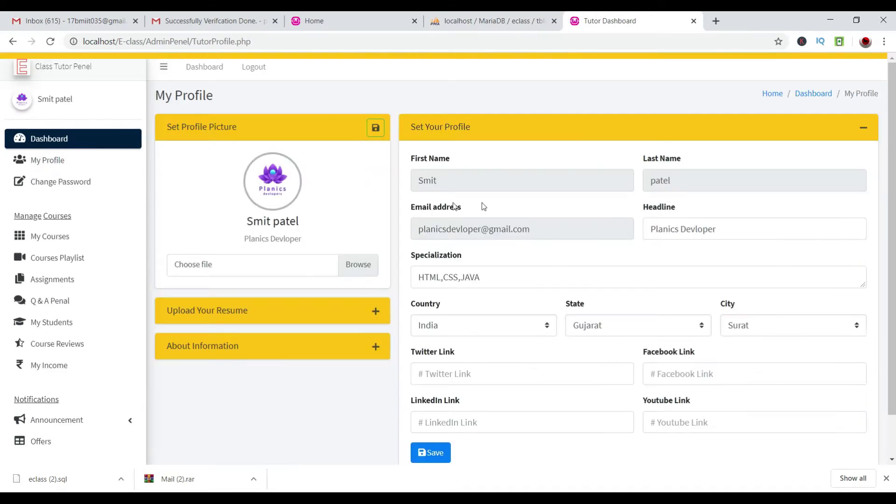
scroll(543, 216, "down", 1)
left_click(367, 269)
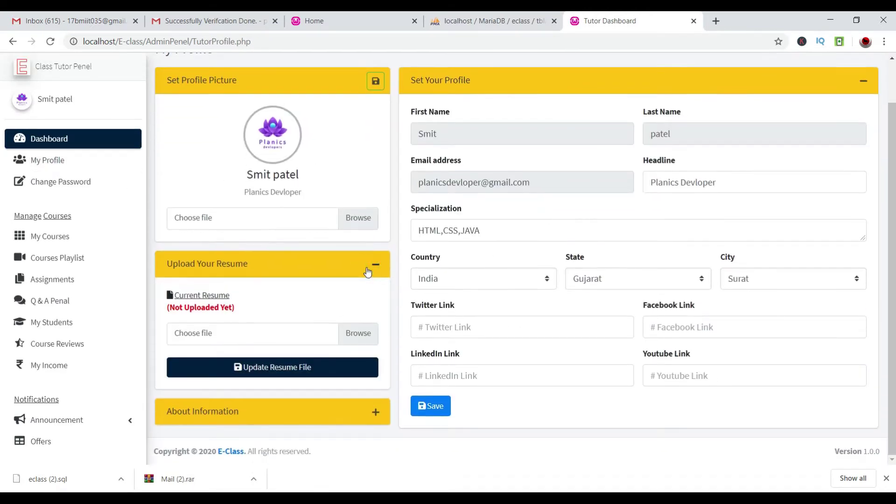
left_click(204, 301)
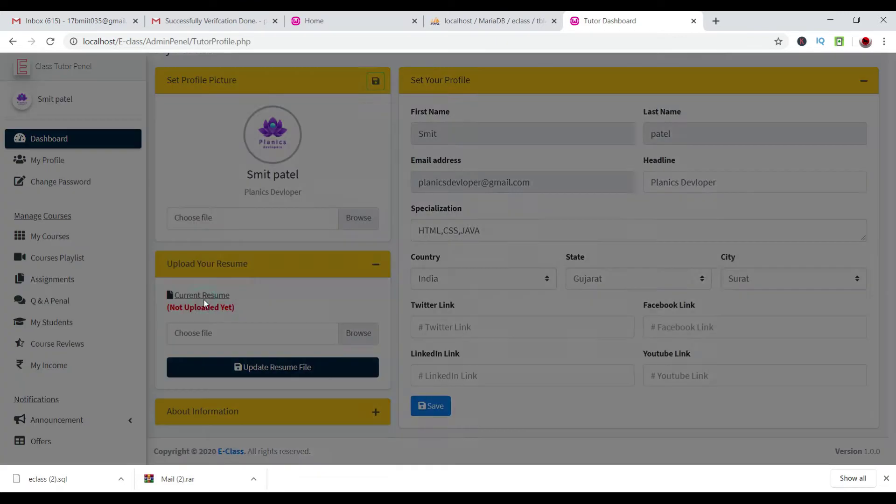
left_click(704, 87)
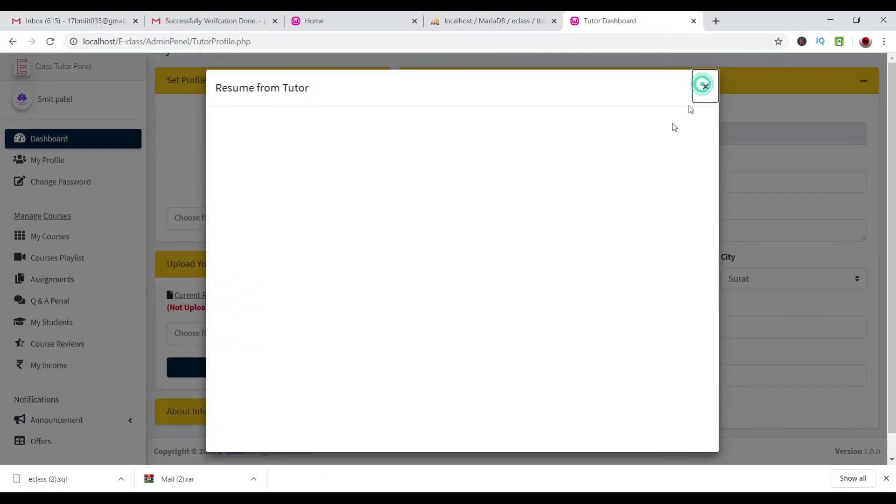
Upload 060010608_PL.pdf as the tutor's resume with Update Resume File.
left_click(359, 334)
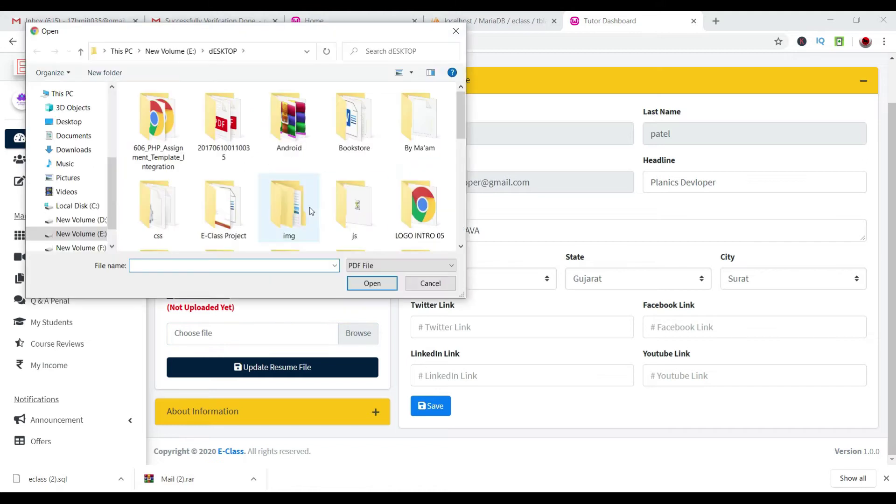
scroll(309, 207, "down", 3)
left_click(411, 135)
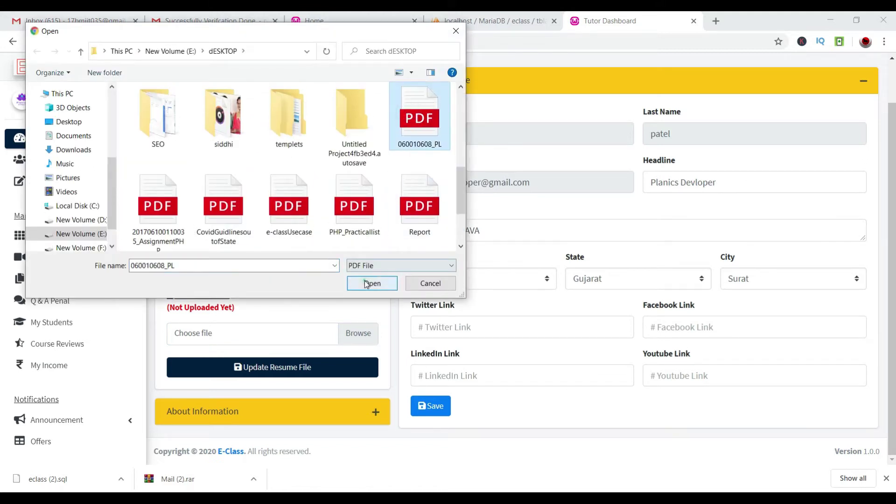
left_click(371, 284)
left_click(317, 373)
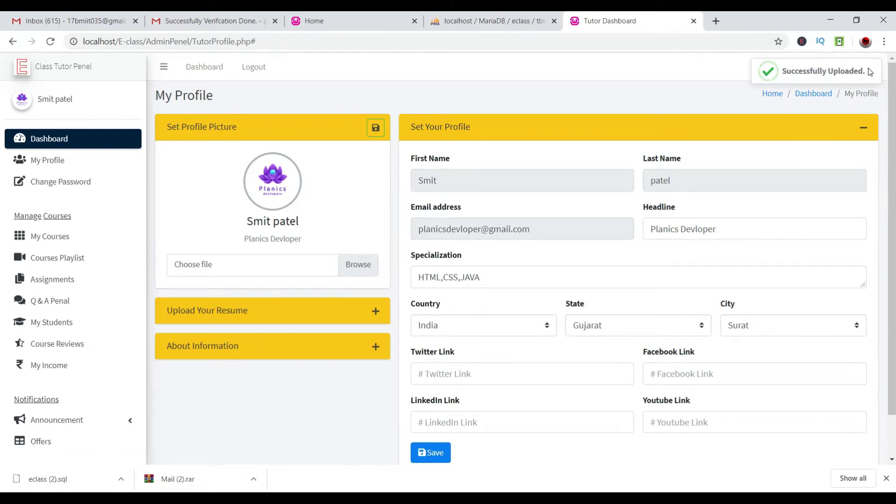
triple_click(705, 74)
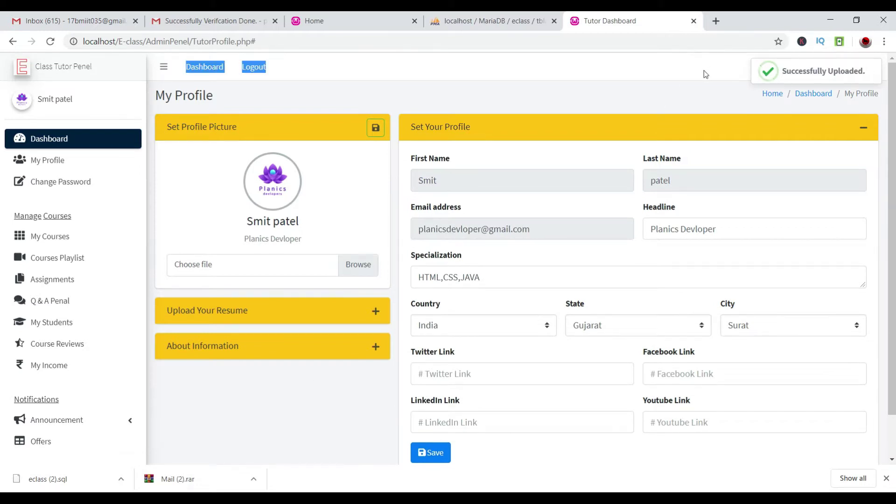
Log out of the tutor account and sign back in as admin.
left_click(253, 67)
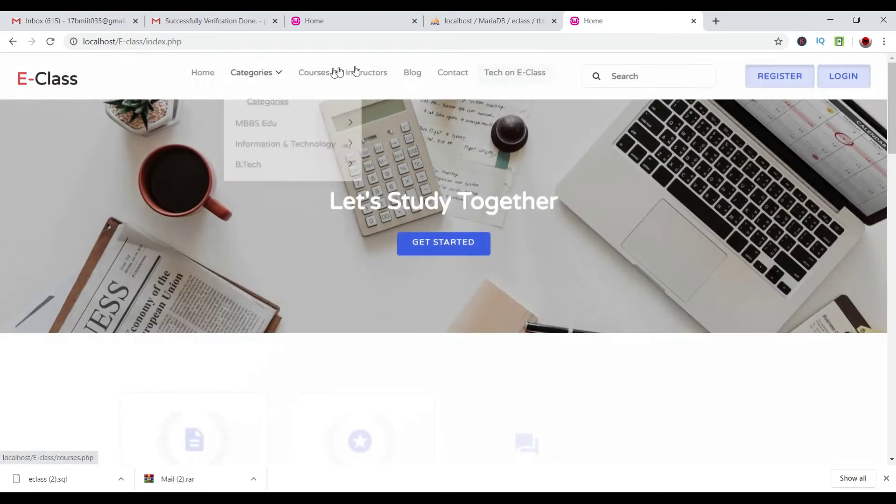
left_click(837, 76)
left_click(482, 148)
left_click(428, 215)
left_click(413, 179)
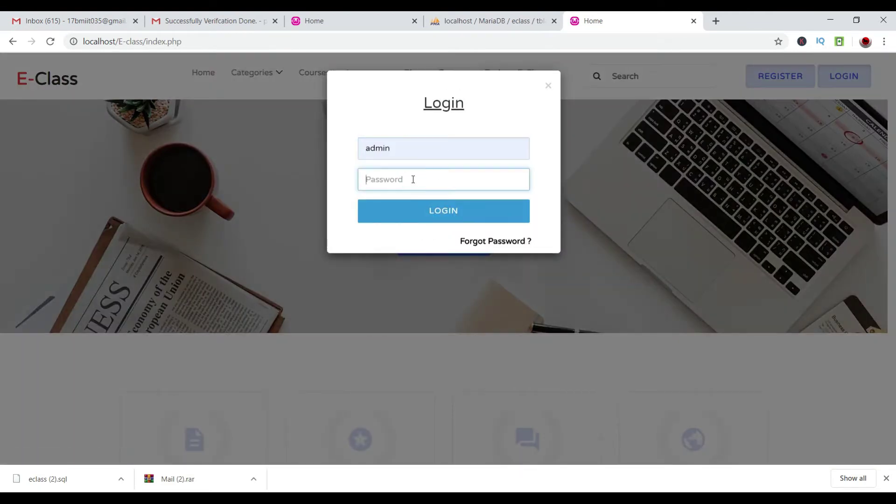
type("admin")
key("Tab")
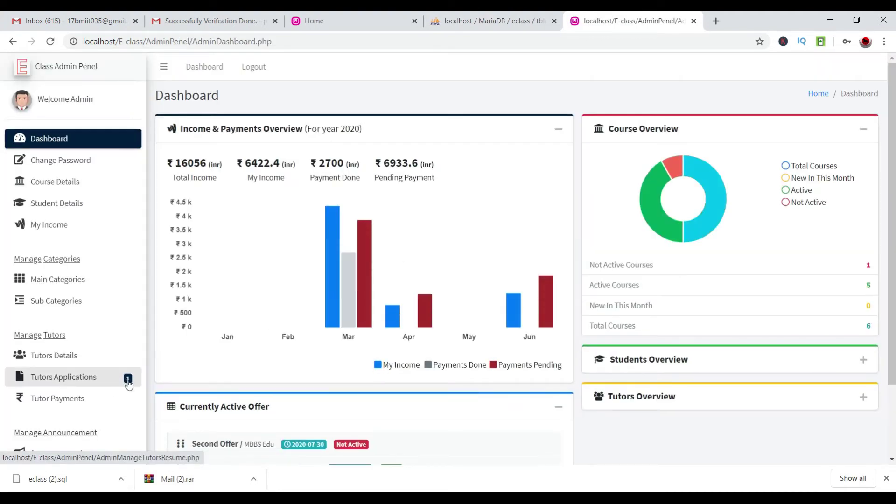
Review the pending tutor's resume in Tutors Applications and reject the application.
left_click(121, 375)
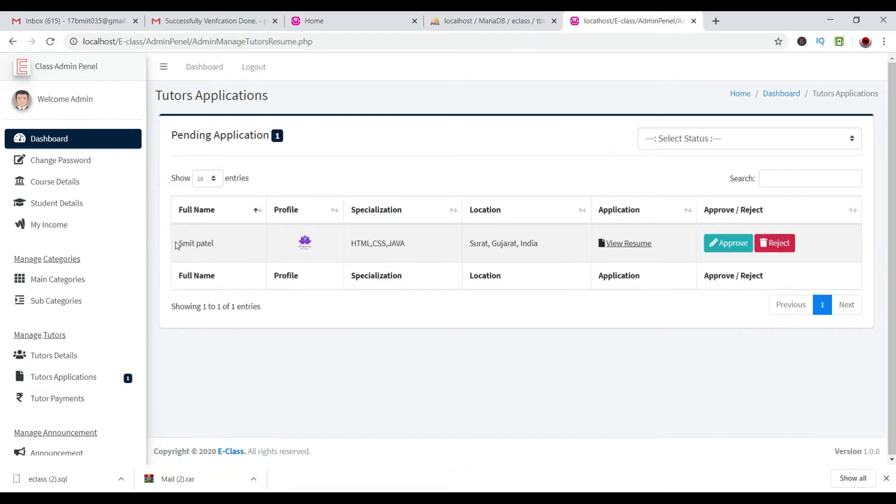
left_click_drag(175, 245, 527, 242)
left_click(532, 242)
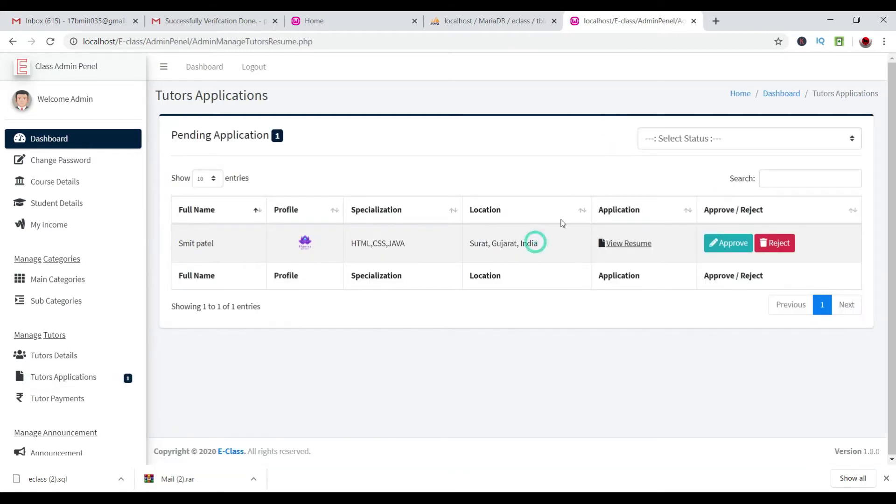
left_click(615, 242)
scroll(499, 264, "down", 20)
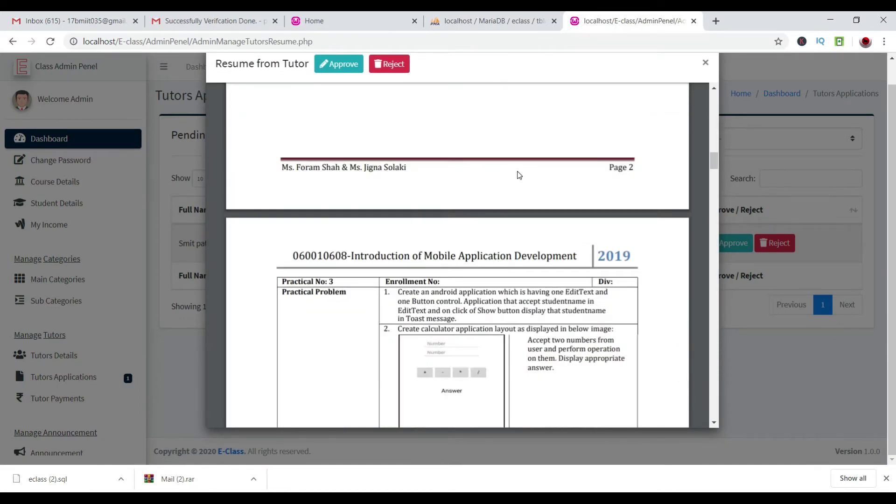
scroll(519, 175, "up", 10)
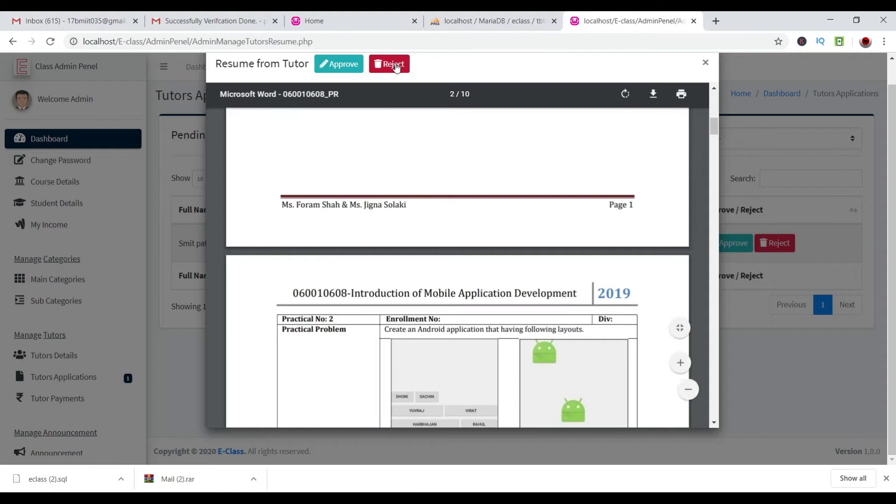
left_click(389, 65)
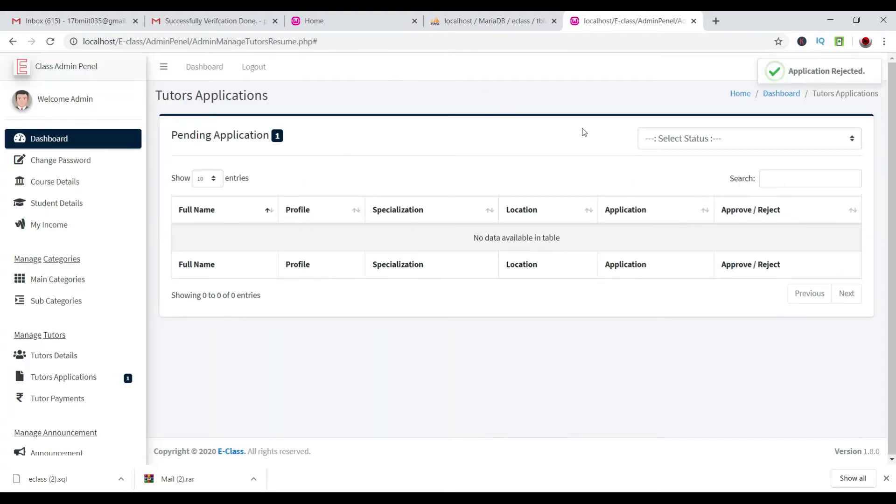
left_click(742, 144)
Filter to Rejected Applications and approve the just-rejected tutor's application.
left_click(707, 193)
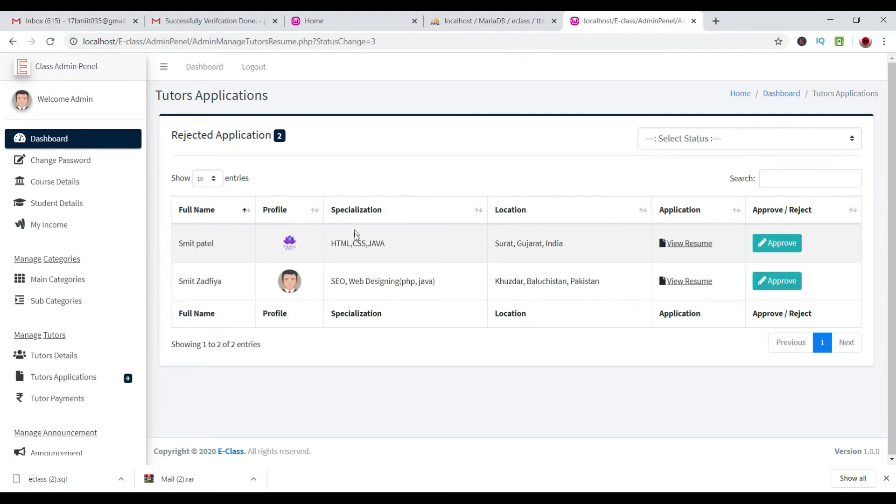
left_click_drag(331, 242, 179, 252)
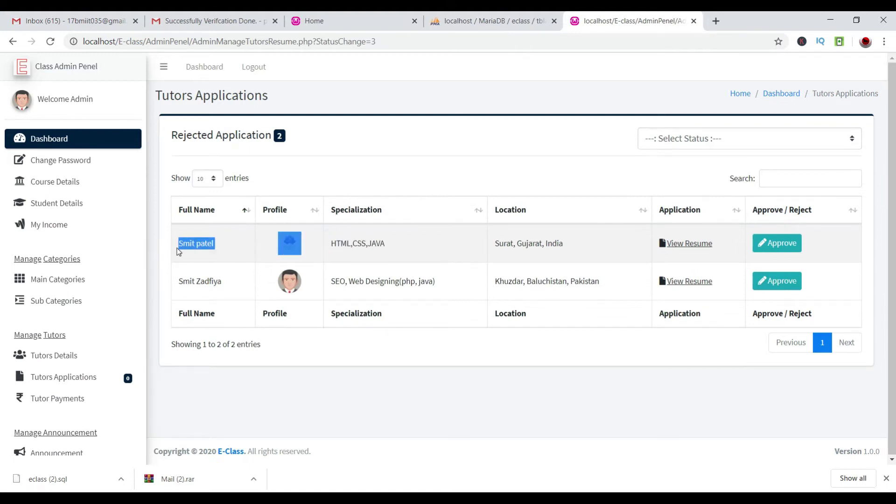
left_click(772, 244)
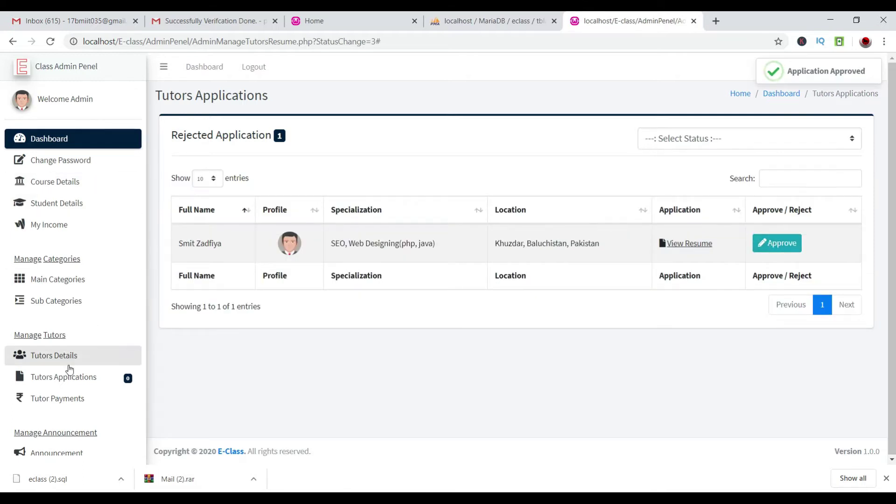
Go to the Tutor Payments overview from the sidebar.
left_click_drag(128, 376, 199, 390)
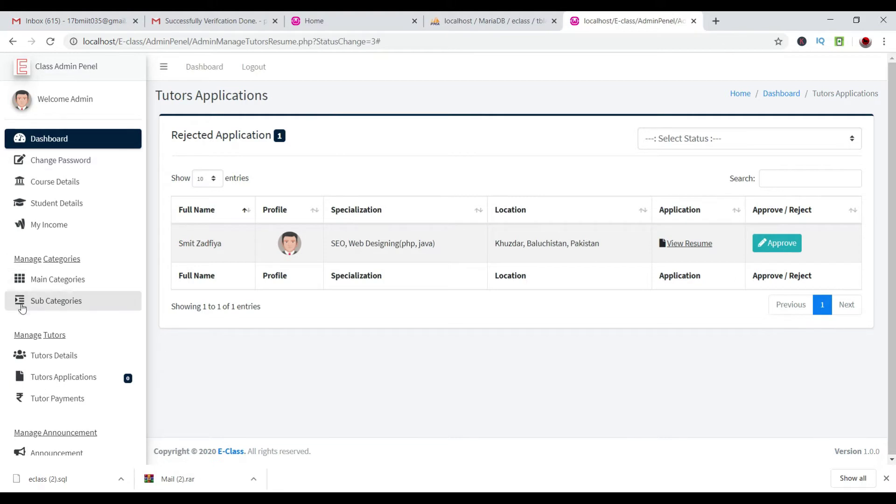
scroll(28, 317, "down", 1)
left_click(58, 368)
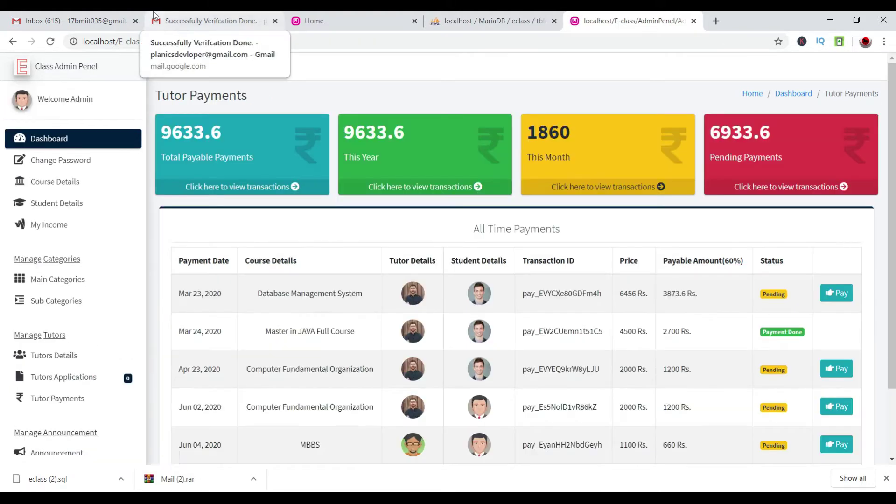
Inspect the payment totals (9633.6 payable, 6933.6 pending) and the first row's tutor details.
scroll(247, 310, "down", 2)
scroll(214, 189, "up", 3)
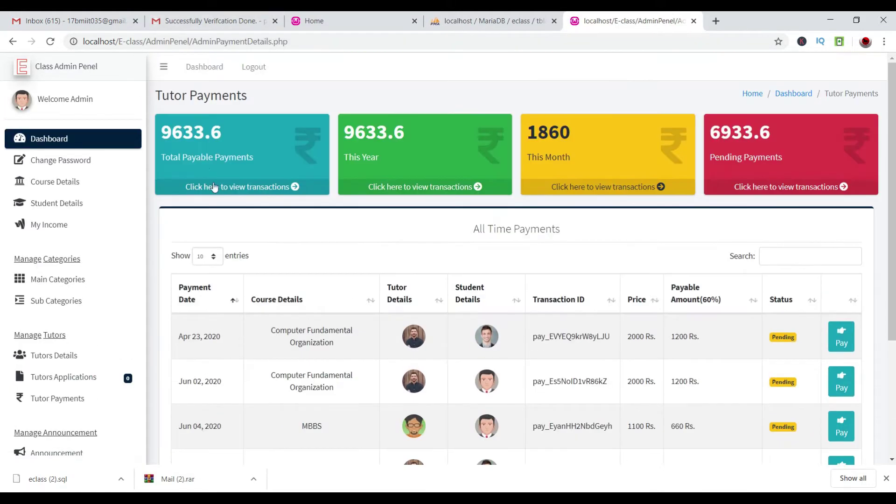
left_click_drag(229, 123, 160, 132)
left_click(471, 152)
double_click(796, 128)
scroll(784, 269, "down", 3)
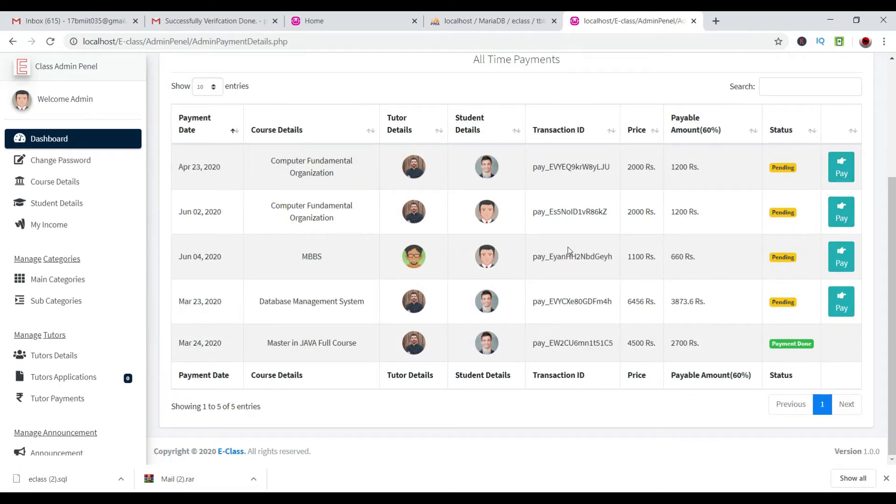
left_click(423, 162)
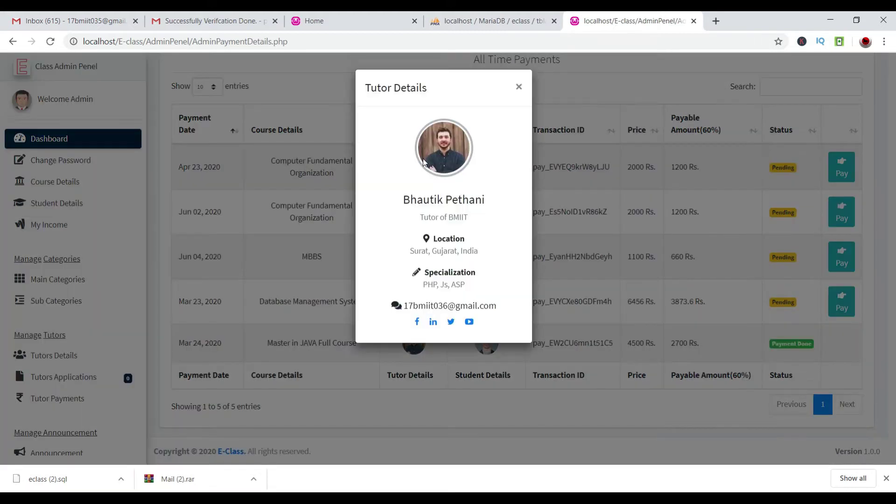
left_click(637, 167)
double_click(682, 168)
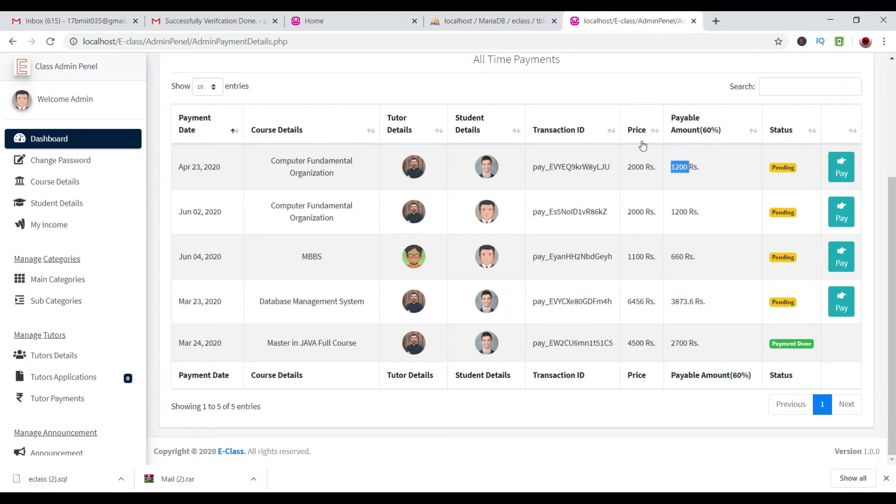
scroll(397, 132, "up", 1)
Sort the All Time Payments table by Price, highest first.
left_click(647, 196)
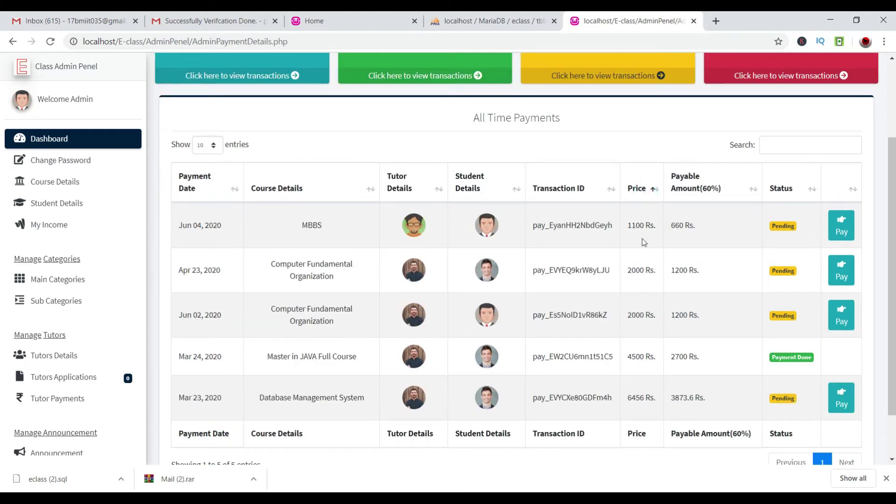
left_click(652, 188)
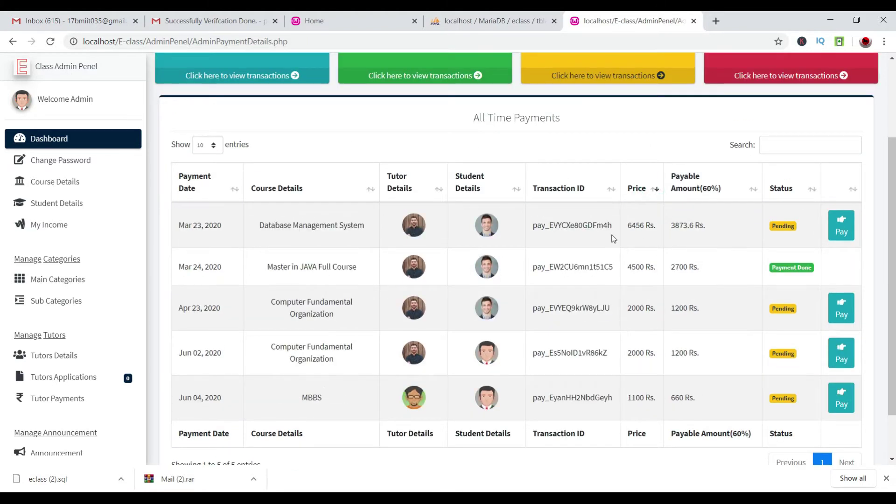
scroll(704, 391, "down", 1)
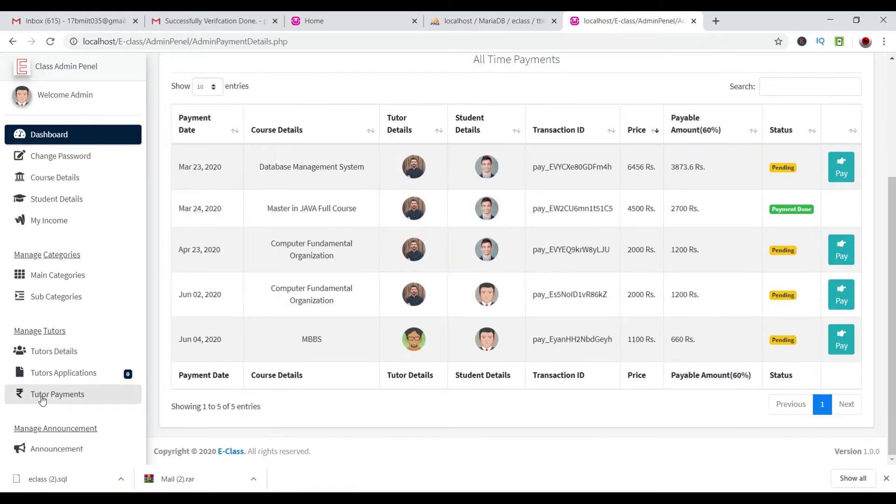
scroll(46, 396, "down", 1)
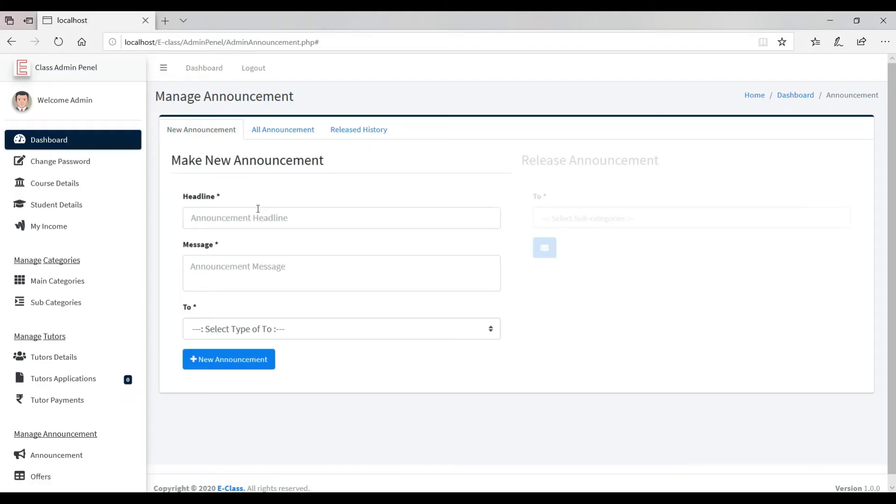
left_click(256, 217)
Paste the announcement headline and delete the word 'particular' from it.
type("bhai final test for particular")
left_click(270, 264)
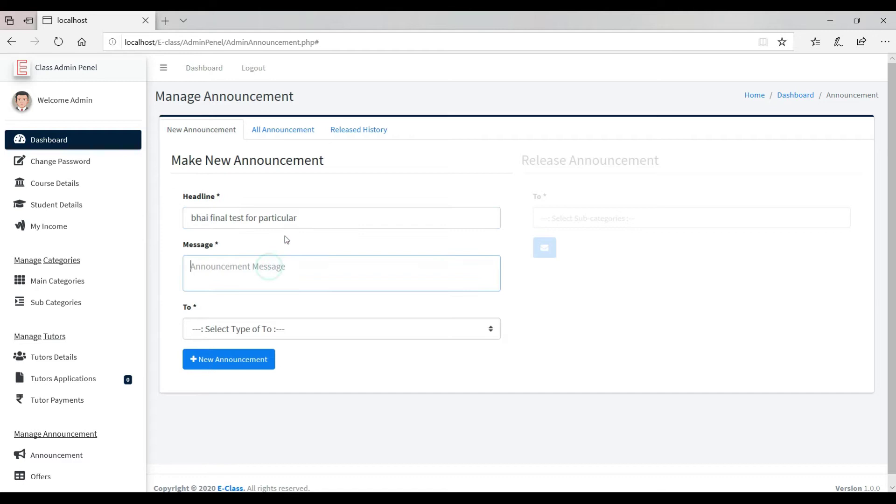
double_click(296, 217)
key("BackSpace")
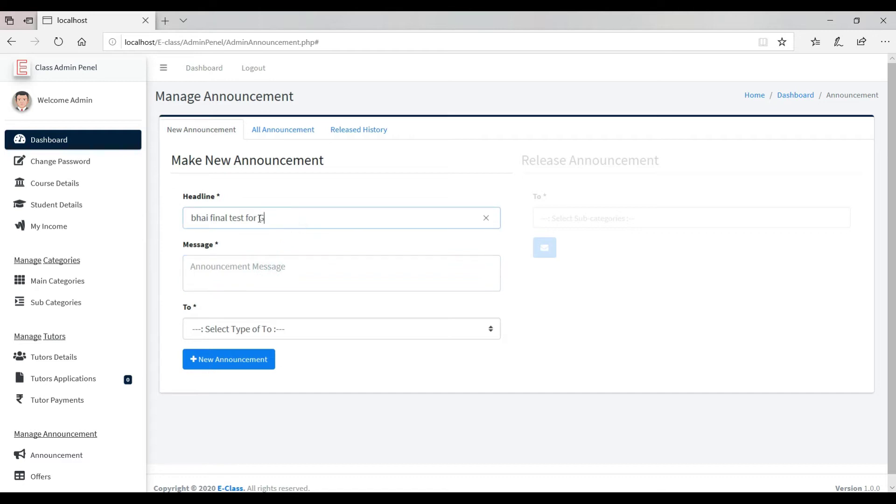
Paste the announcement message, removing the duplicated word and trailing 'particular'.
key("Tab")
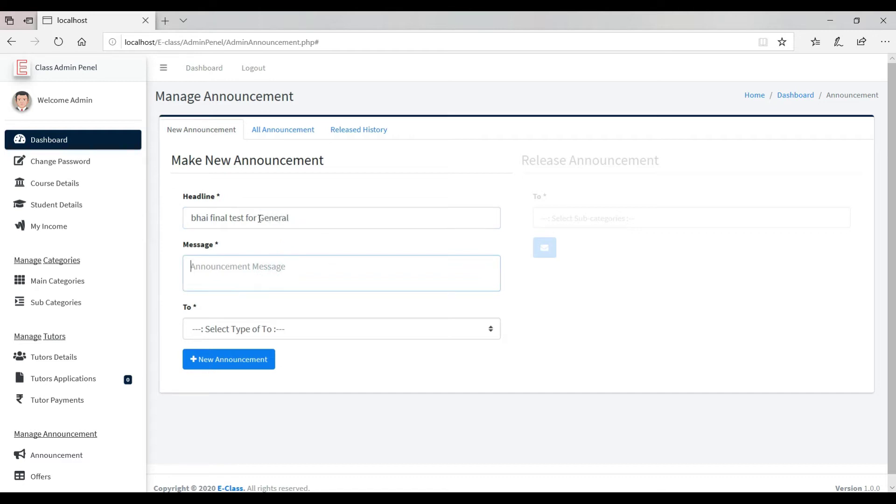
type("bhai final test for particular")
type("bhai final test for particular")
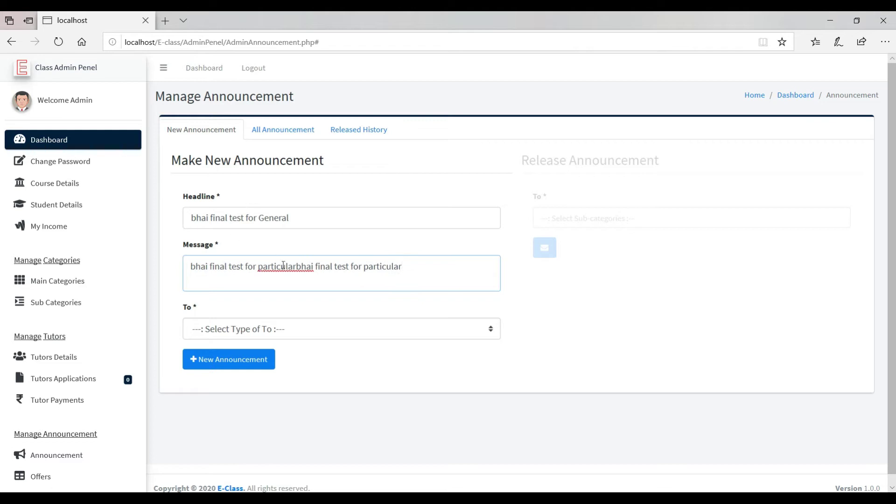
triple_click(283, 265)
left_click(283, 265)
double_click(283, 265)
key("BackSpace")
left_click_drag(340, 267, 309, 272)
key("BackSpace")
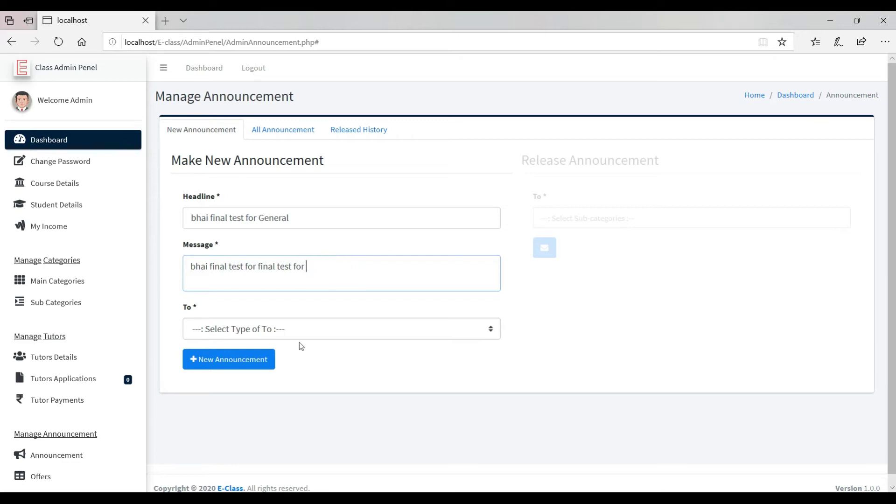
Address the announcement to General, create it, and confirm it under All Announcement.
left_click(296, 327)
left_click(235, 343)
left_click(231, 368)
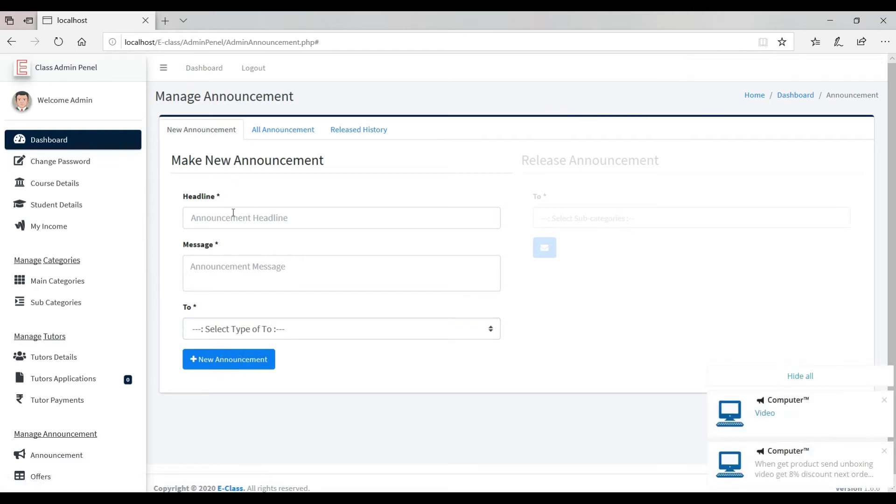
left_click(344, 129)
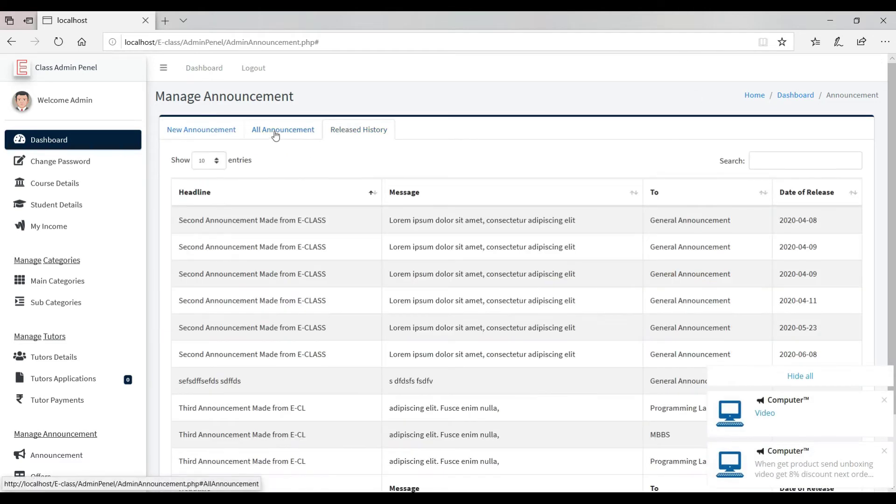
left_click(277, 132)
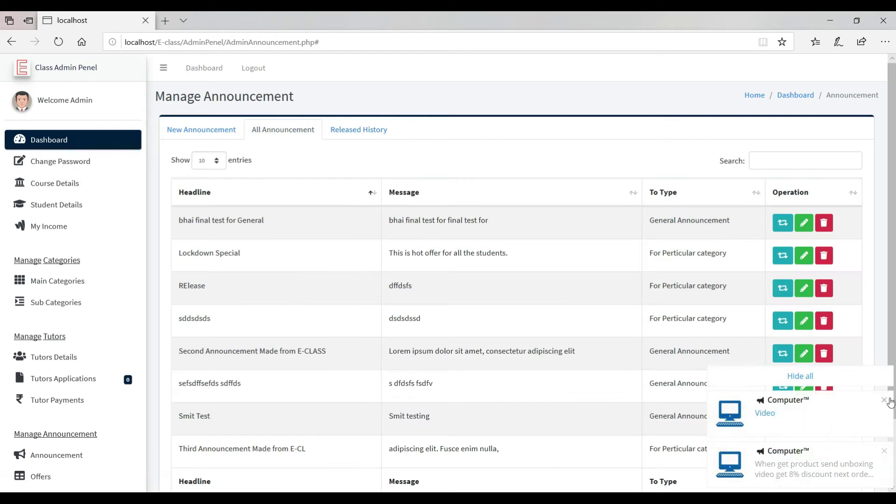
scroll(509, 205, "down", 2)
scroll(512, 206, "up", 2)
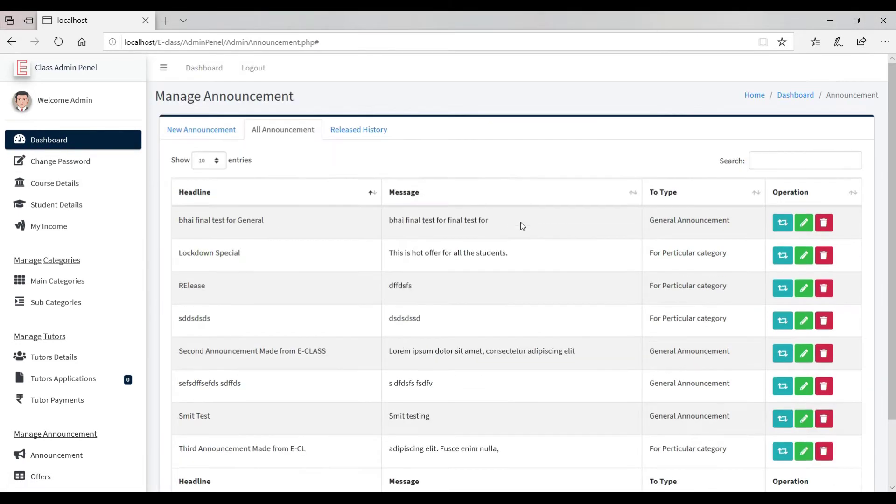
left_click(182, 138)
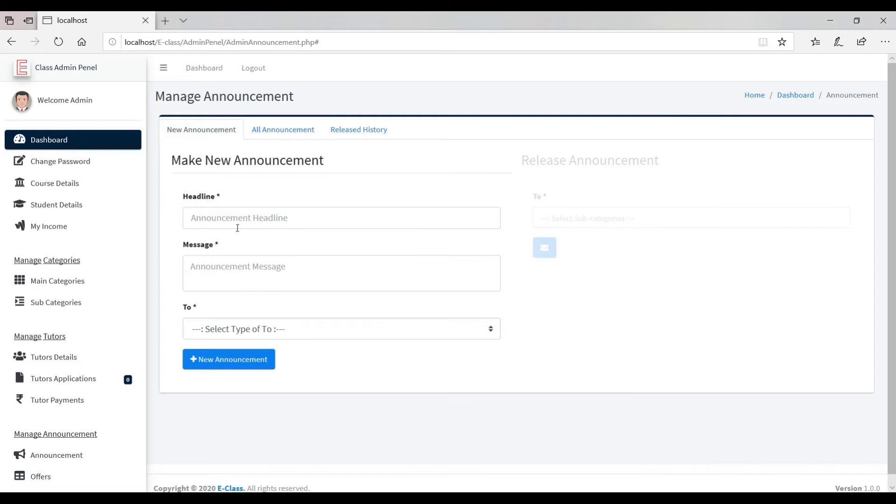
Create the 'bhai final test for particular' announcement addressed to Particular Categories.
type("bhai final test for particular")
type("bhai final test for particular")
left_click(251, 329)
left_click(246, 349)
left_click(226, 367)
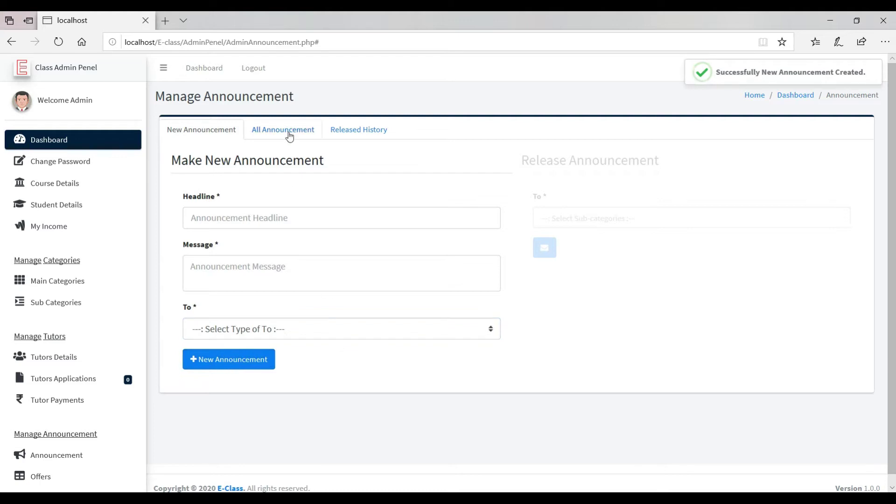
Release the 'bhai final test for particular' announcement to Programming Languages.
left_click(289, 135)
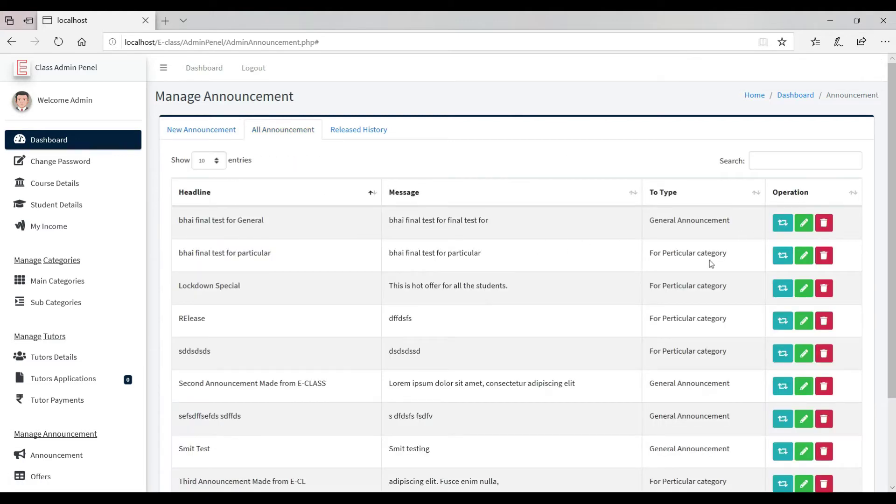
left_click(783, 261)
left_click(658, 219)
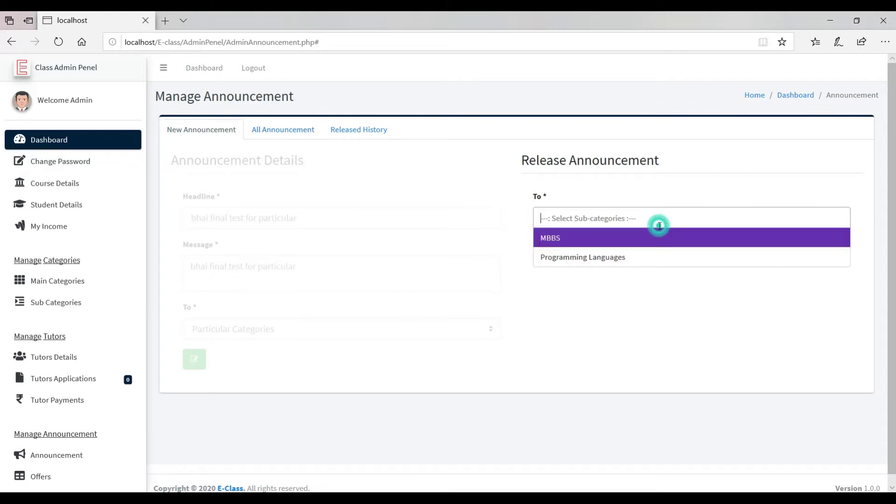
left_click(652, 256)
left_click(552, 250)
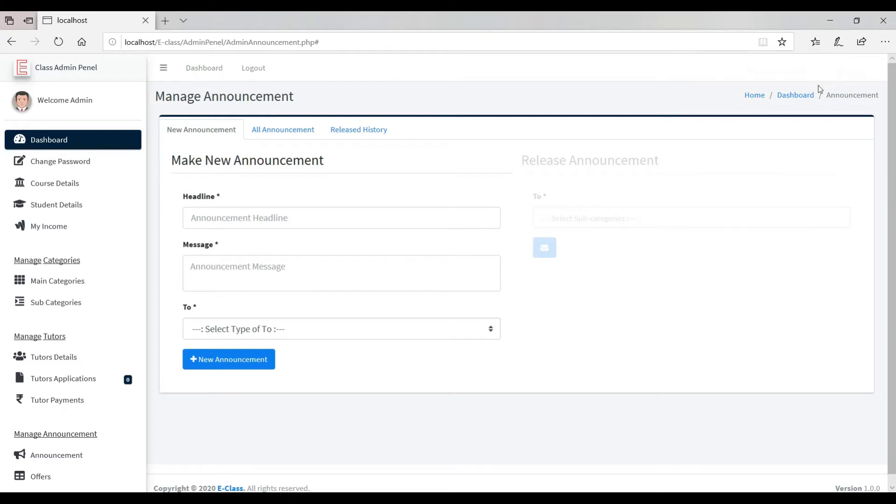
Release the 'bhai final test for General' announcement from the announcements list.
left_click(269, 129)
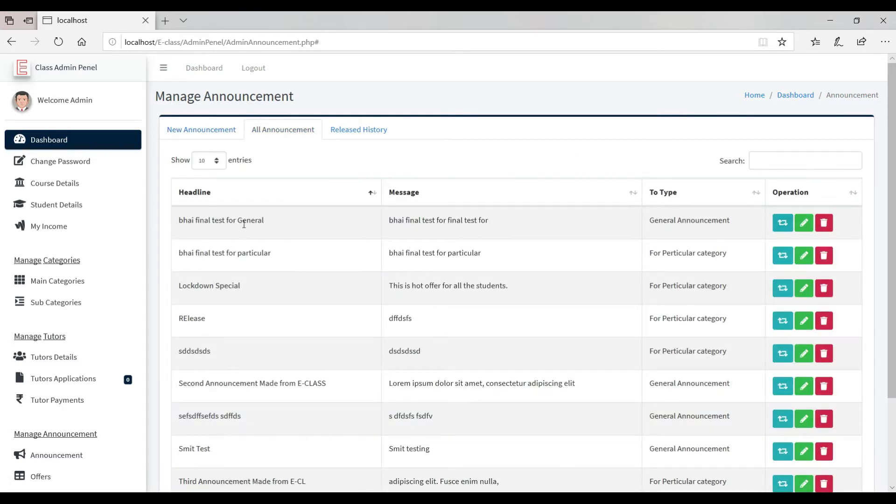
left_click(777, 224)
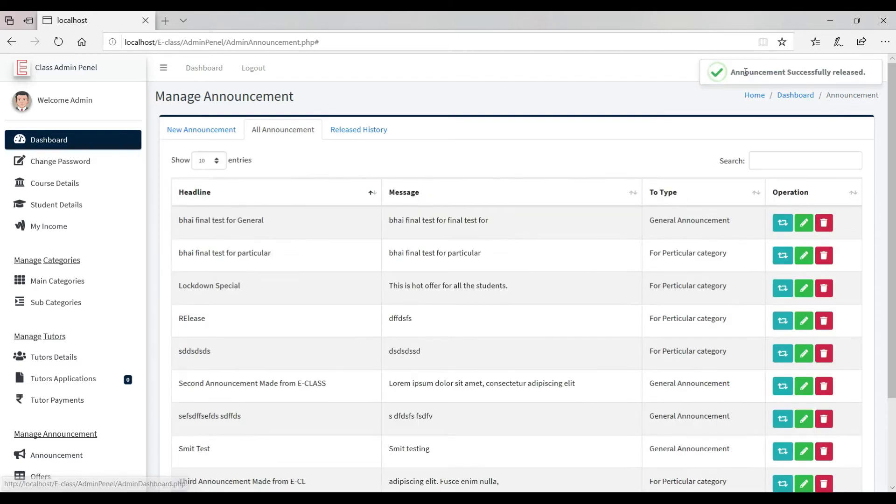
left_click_drag(744, 72, 841, 134)
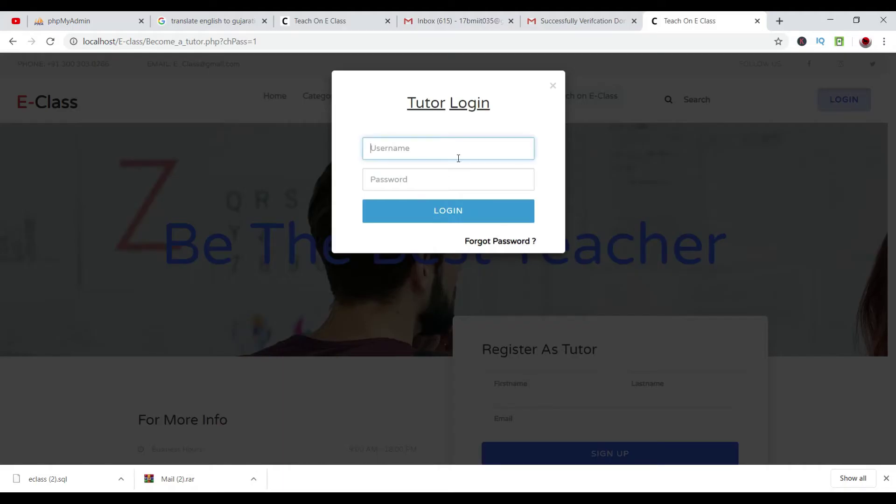
left_click(458, 158)
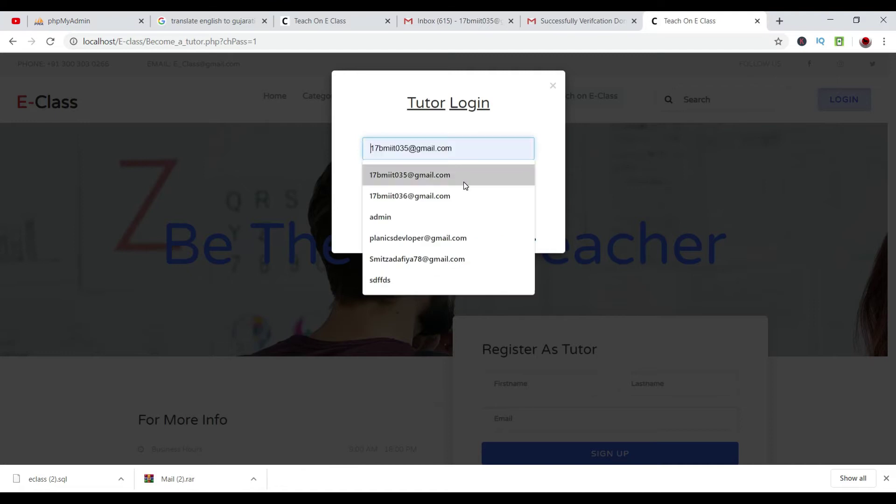
Sign in with a saved tutor username and password, check the dashboard, then log out.
left_click(447, 238)
left_click(426, 179)
type("••")
type("•")
key("Return")
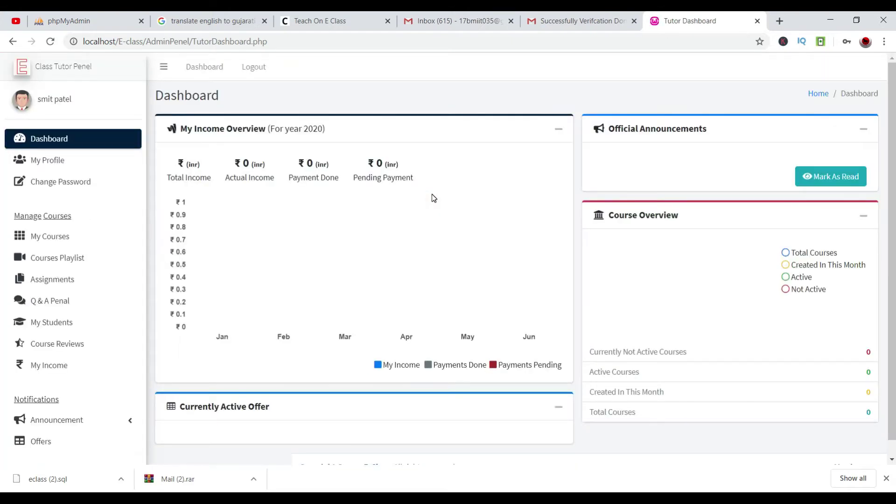
scroll(437, 209, "down", 1)
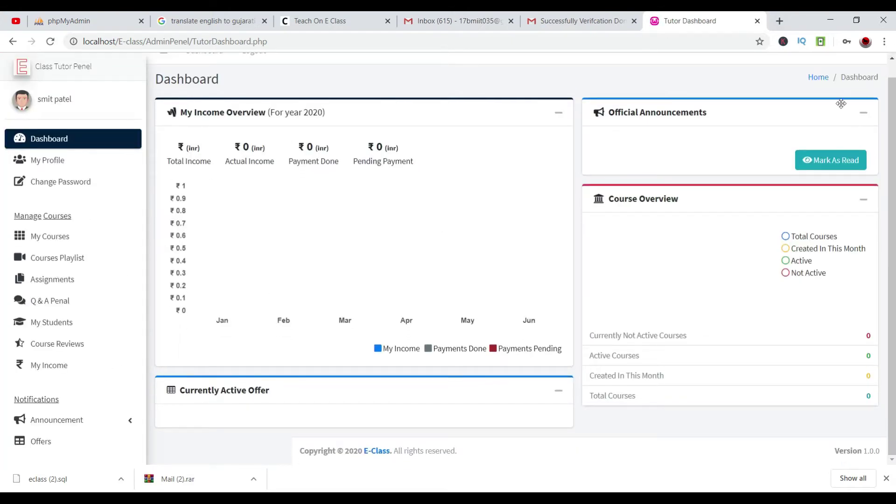
scroll(246, 142, "up", 1)
left_click(265, 66)
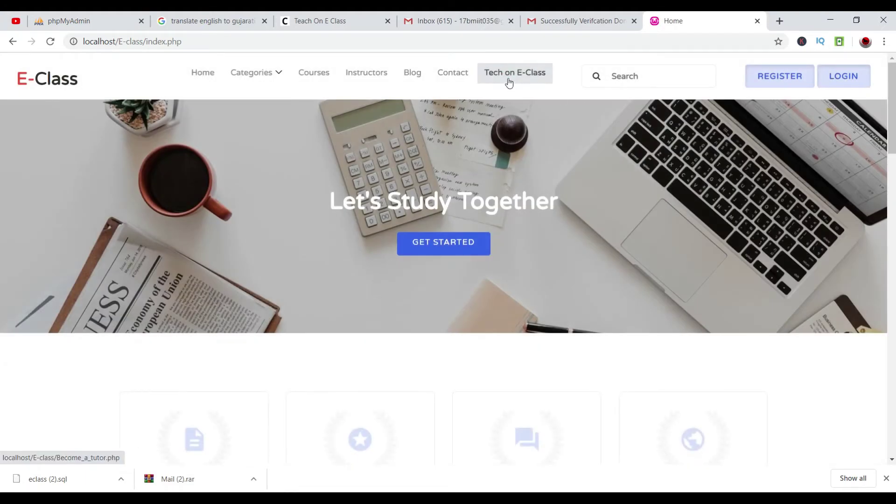
Sign in again from the Become a Tutor page using a different saved tutor account.
left_click(508, 82)
left_click(844, 99)
left_click(420, 142)
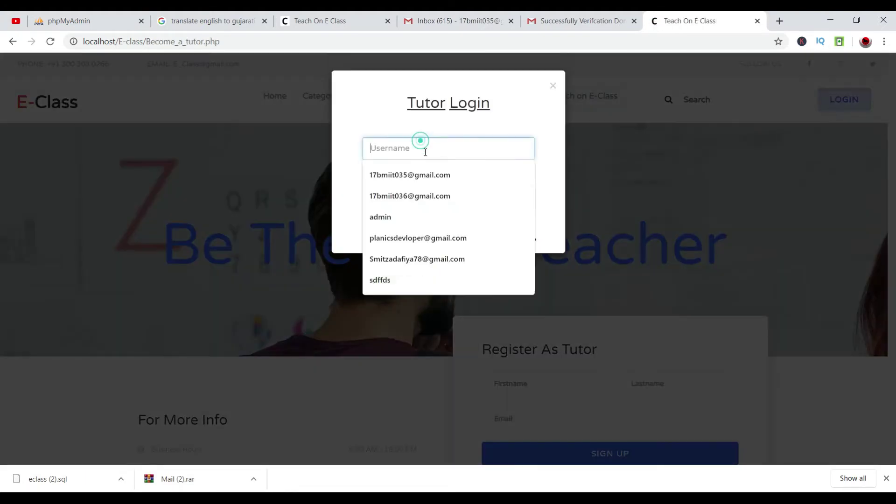
left_click(430, 189)
left_click(426, 173)
type("123")
key("Return")
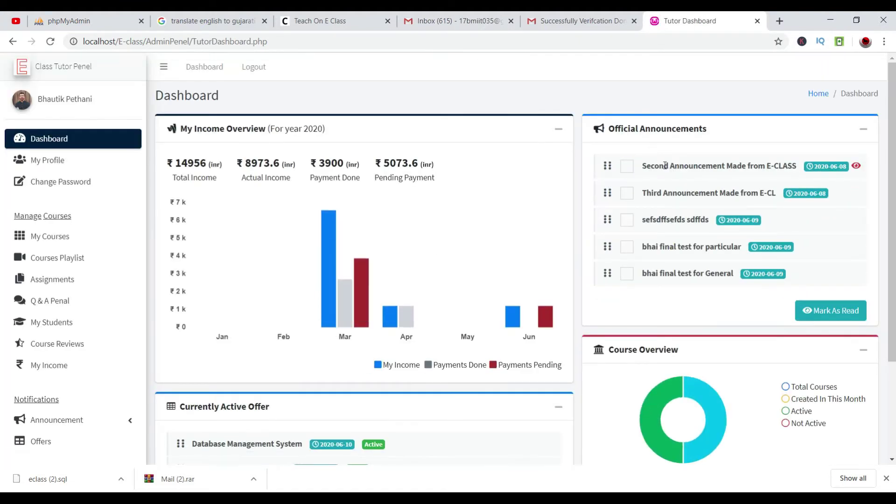
scroll(665, 165, "down", 3)
Find both bhai final test titles under Official Announcements and read the particular one.
left_click_drag(738, 148, 642, 146)
left_click_drag(739, 120, 639, 119)
left_click(856, 119)
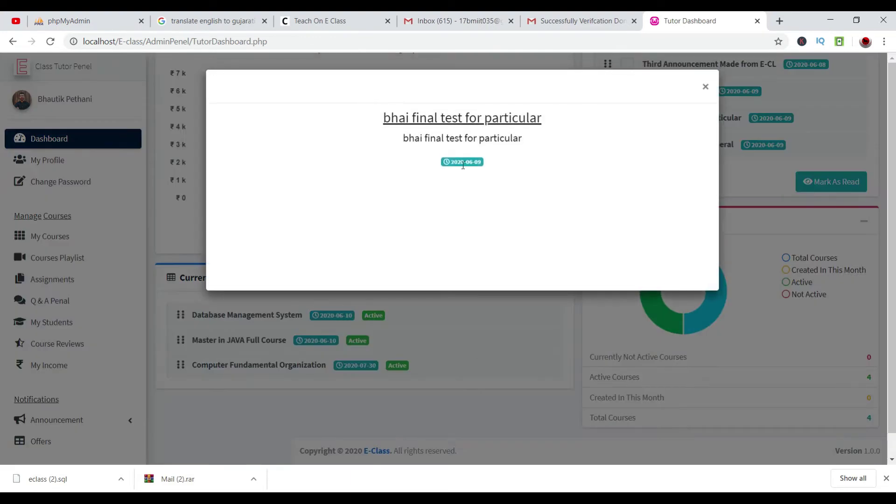
left_click_drag(400, 137, 771, 97)
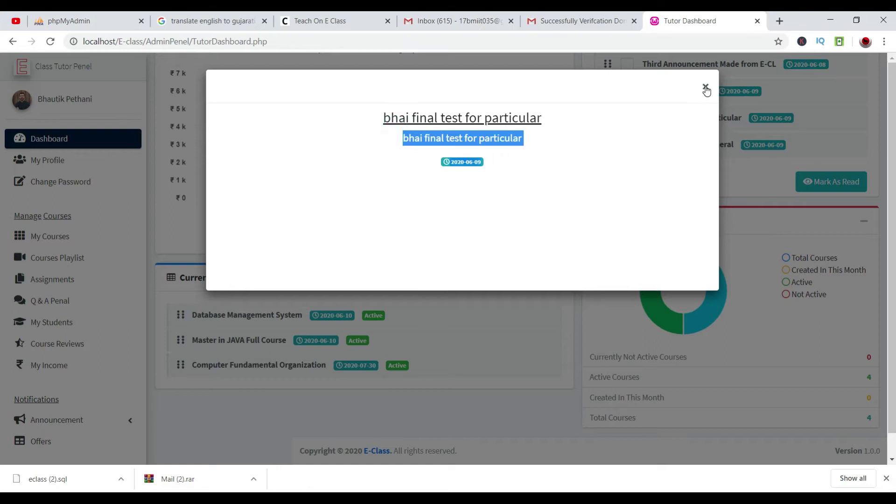
left_click(705, 88)
Read the 'bhai final test for General' announcement, log out, and return to admin announcements.
left_click(853, 145)
left_click_drag(398, 118, 780, 92)
left_click(714, 86)
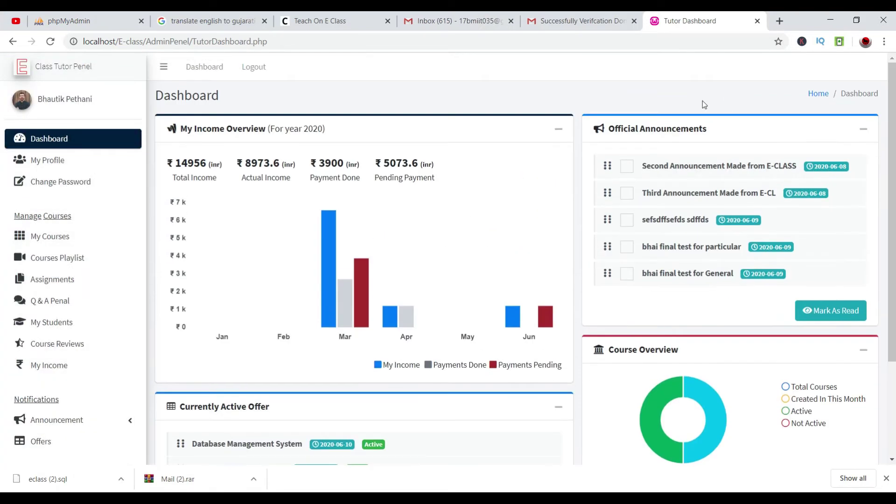
left_click(263, 76)
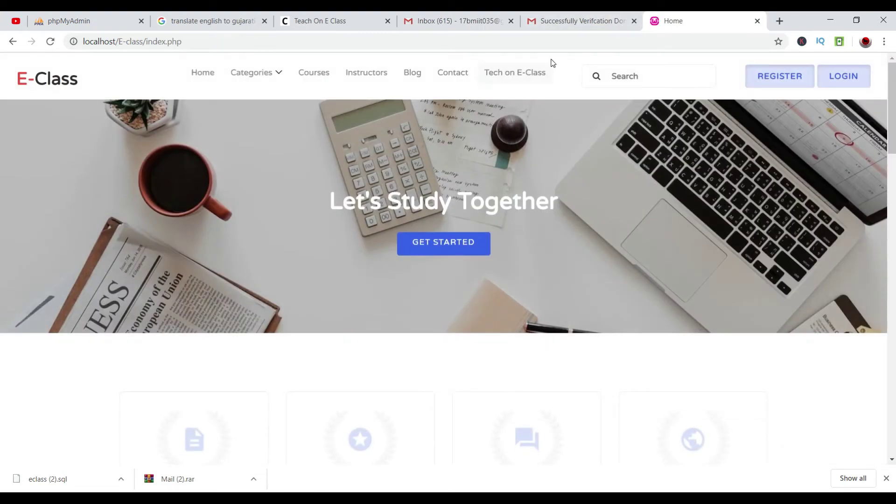
key("alt+Tab")
scroll(460, 234, "down", 3)
scroll(501, 232, "up", 3)
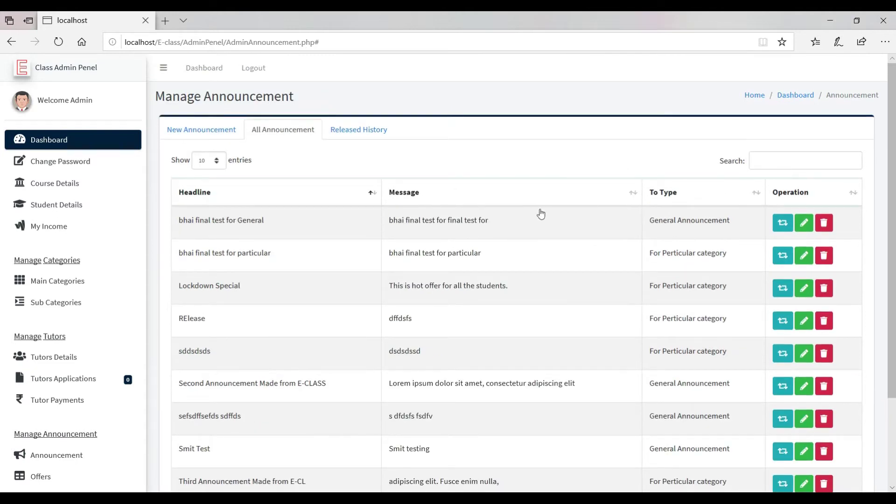
Release the General announcement, then delete both bhai final test rows, leaving seven announcements.
left_click(782, 224)
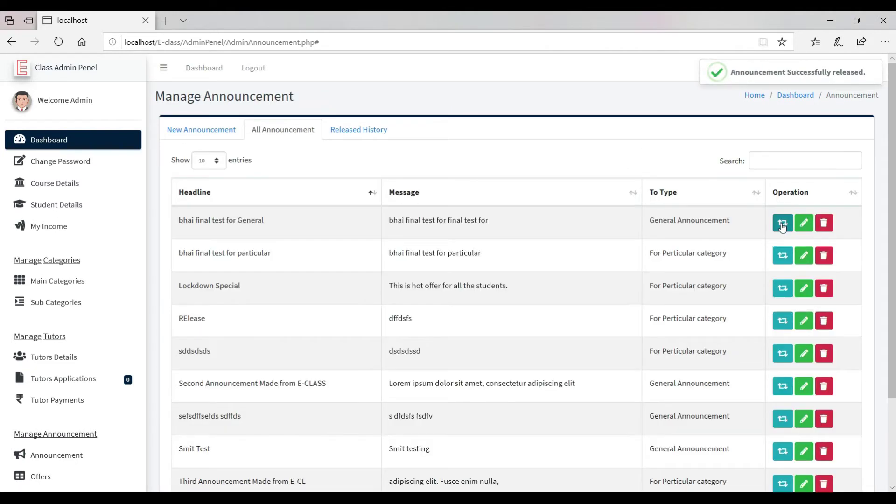
left_click(823, 229)
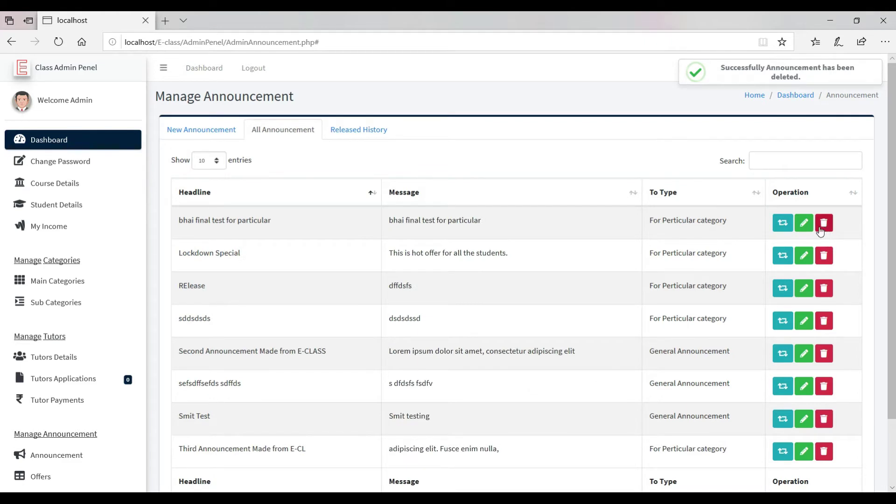
left_click(822, 227)
scroll(69, 372, "down", 1)
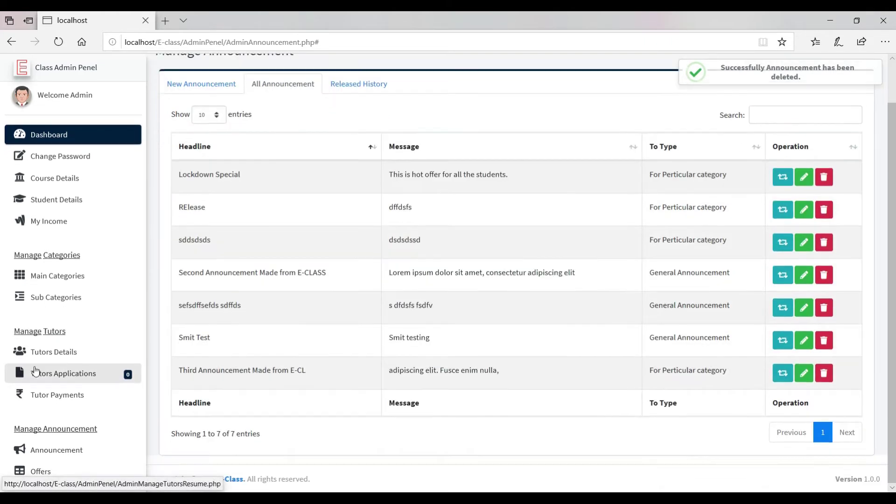
Pay the tutor's pending Jun 02, 2020 payment of 1200 Rs. in Tutor Payments.
left_click(71, 394)
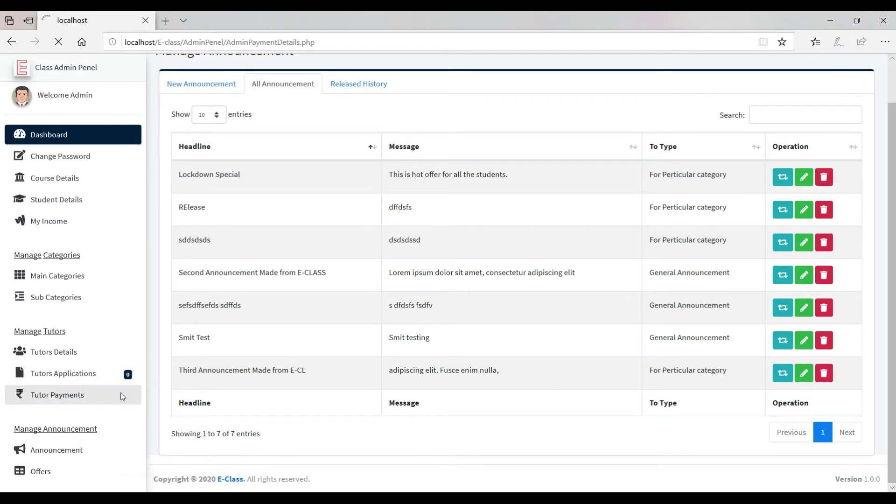
scroll(345, 335, "down", 2)
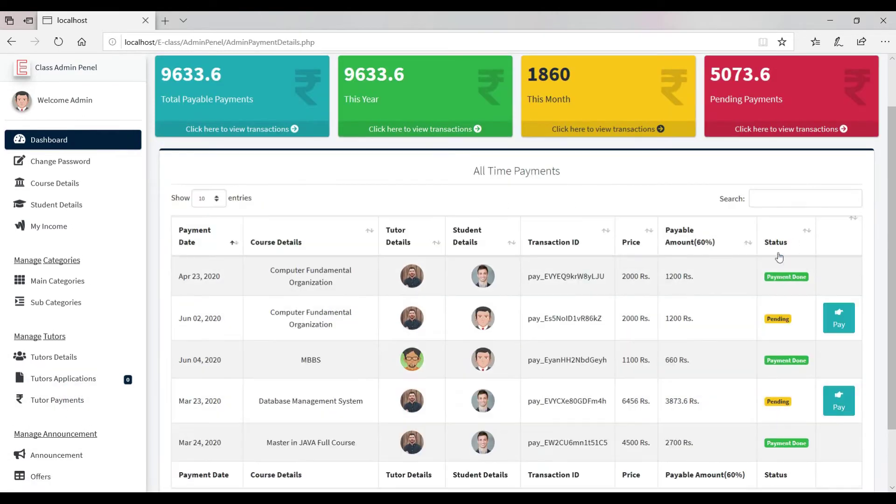
left_click(843, 309)
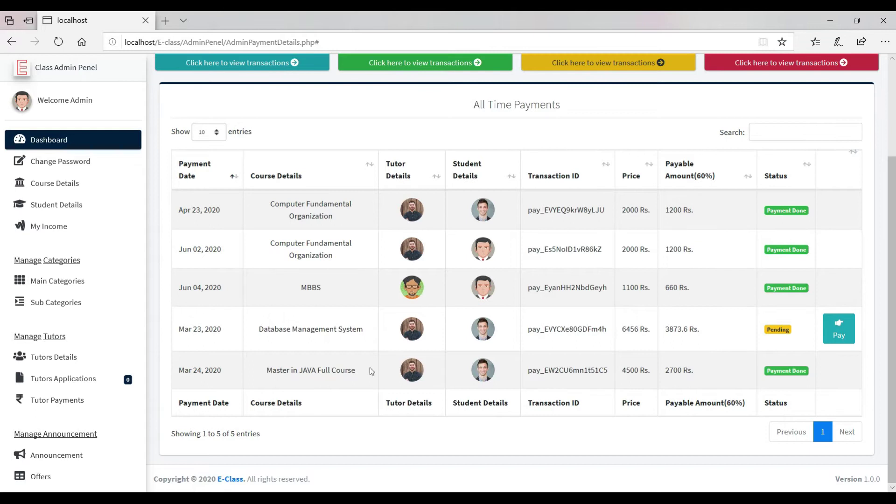
scroll(486, 202, "up", 3)
left_click_drag(771, 134, 670, 140)
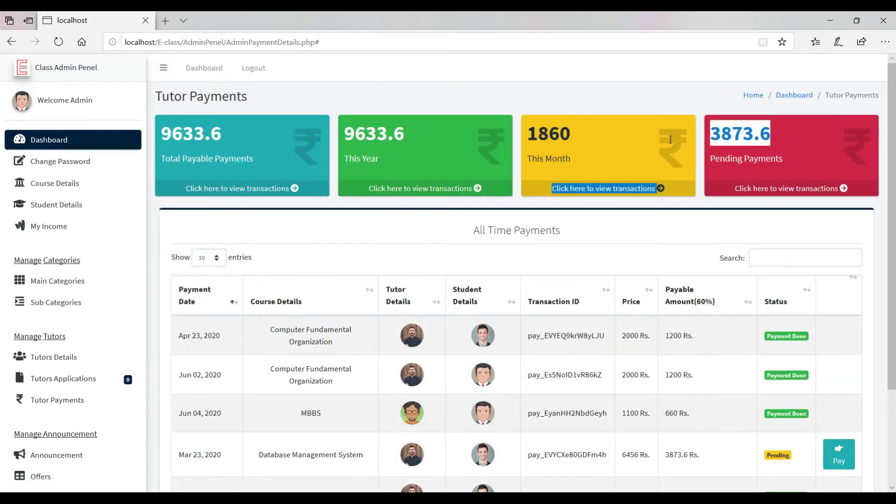
scroll(117, 301, "down", 3)
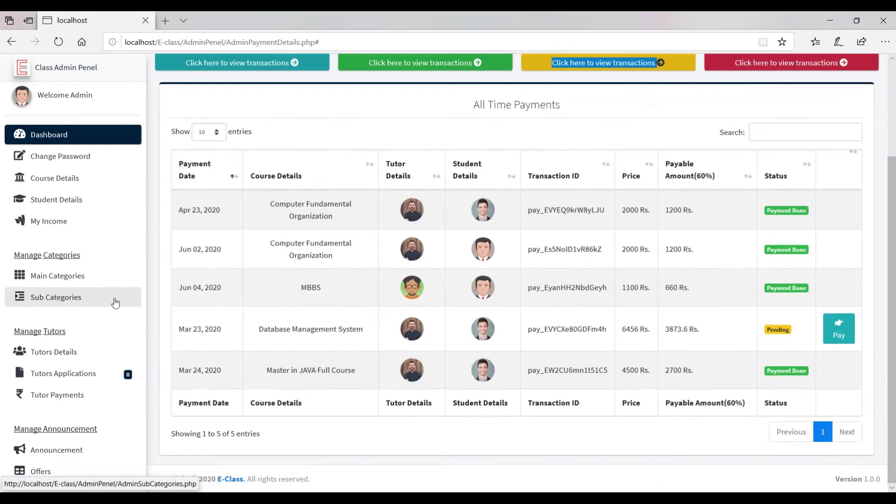
left_click(63, 475)
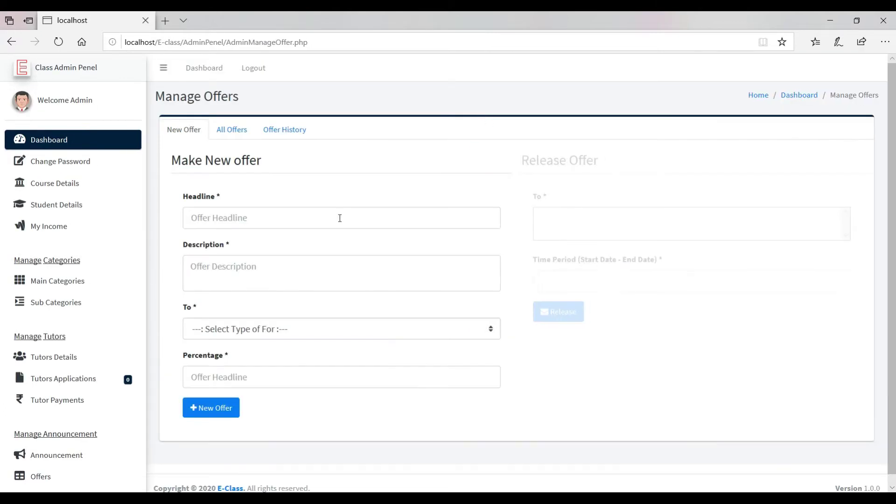
Enter offer headline 'LOckdown offer' and description 'lockdown study from home'.
left_click(345, 215)
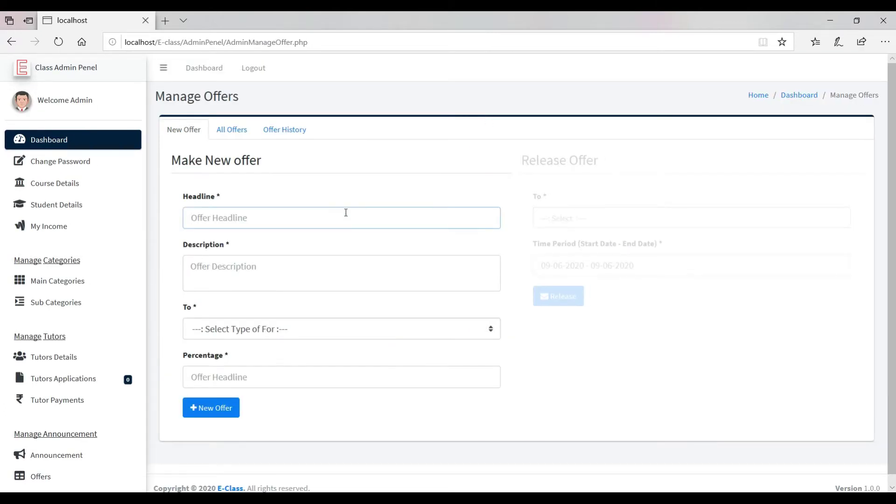
type("LOckdown offer")
key("Tab")
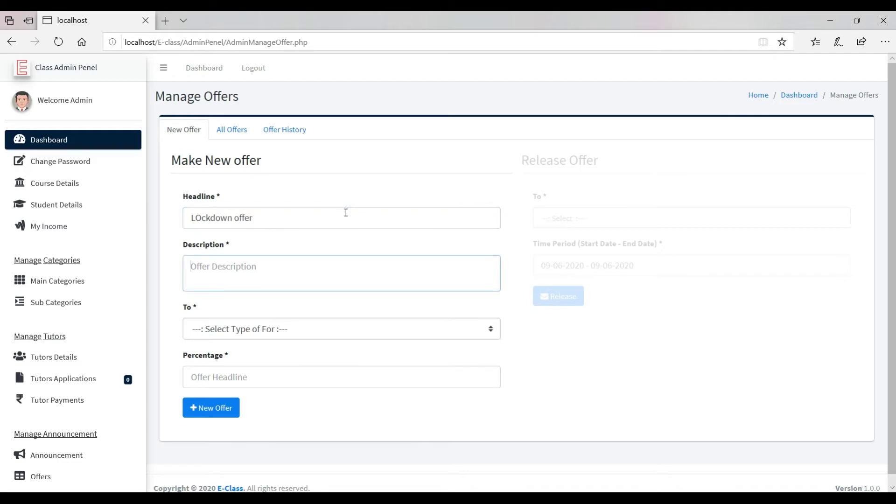
type("Iockdown study for home")
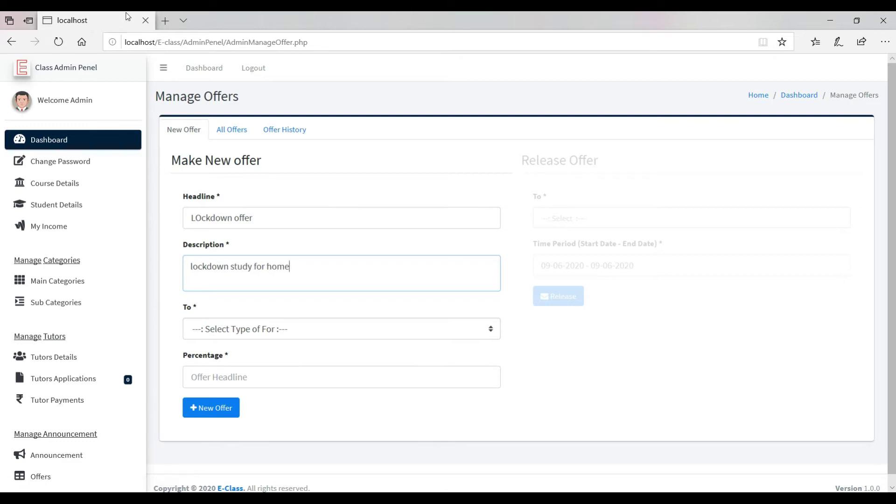
left_click(265, 264)
key("BackSpace")
key("BackSpace")
key("BackSpace")
type("from")
Target the offer at Main-Categories with 10 percent and create it.
left_click(306, 334)
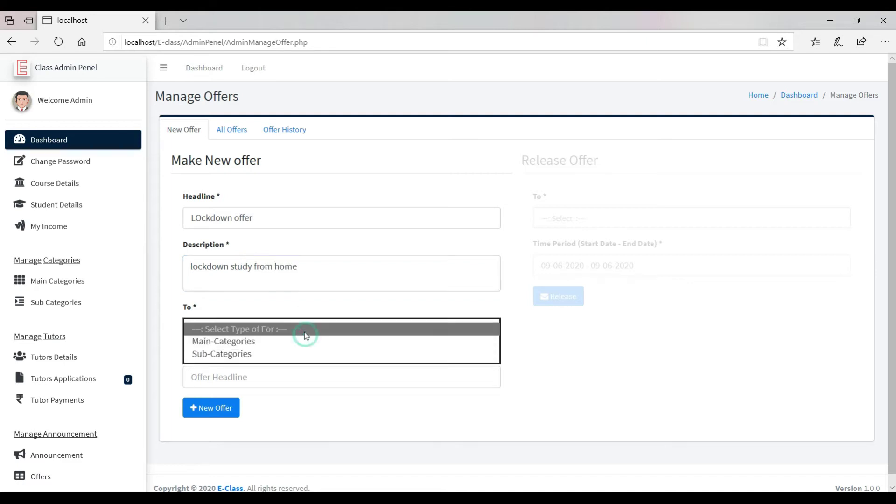
left_click(268, 354)
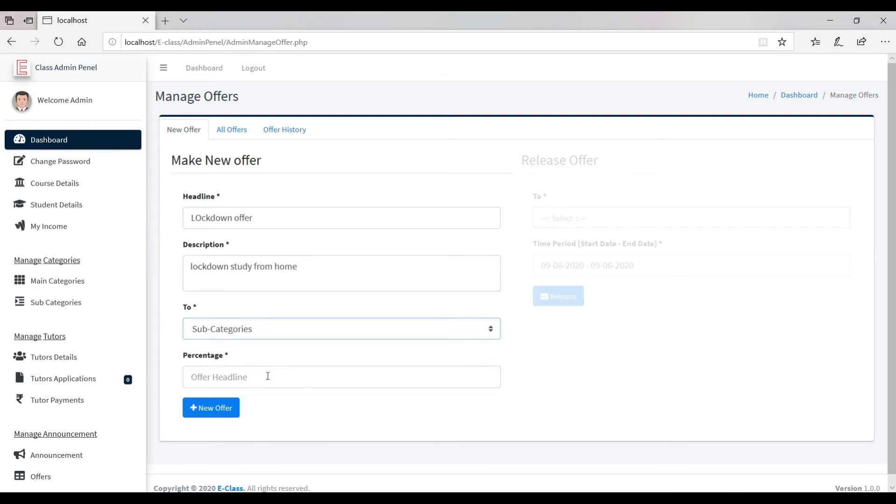
left_click(281, 386)
left_click(365, 331)
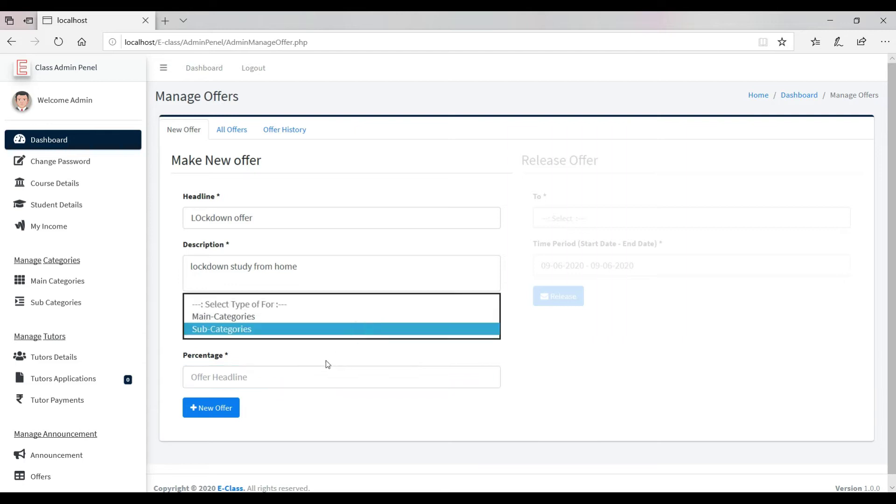
left_click(320, 312)
left_click(280, 372)
type("10")
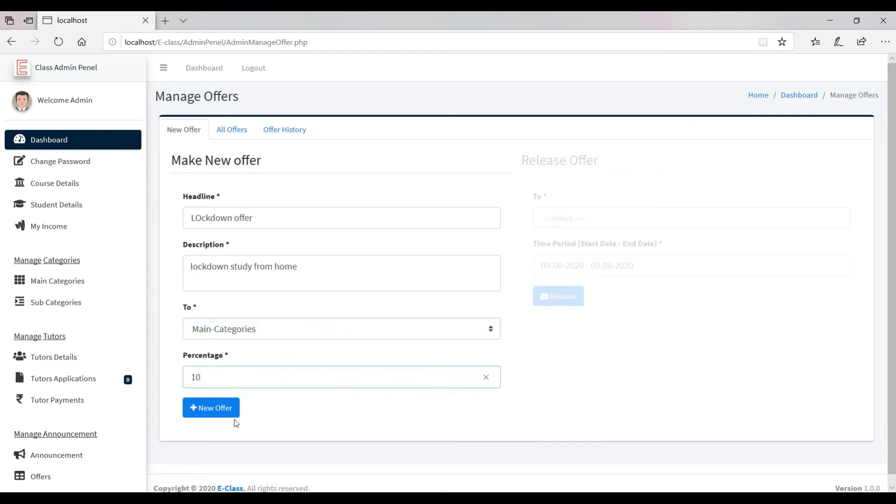
left_click(233, 414)
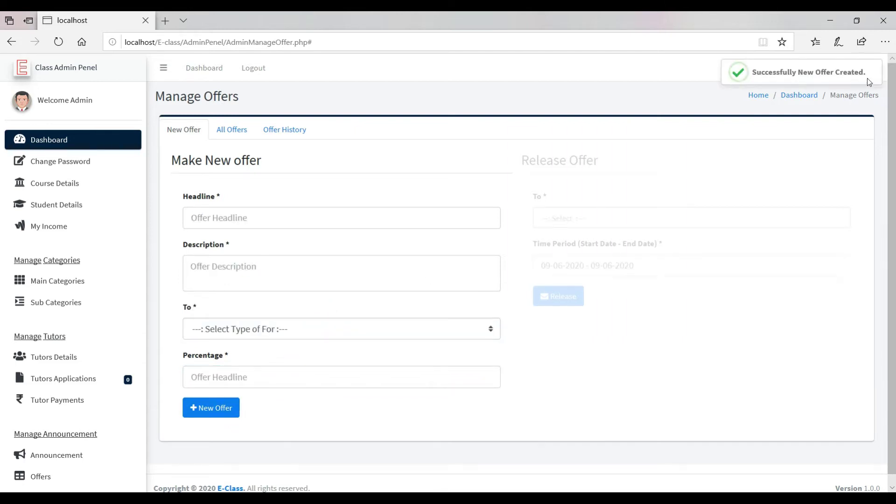
Release the LOckdown offer row from All Offers to Information & Technology.
left_click(237, 132)
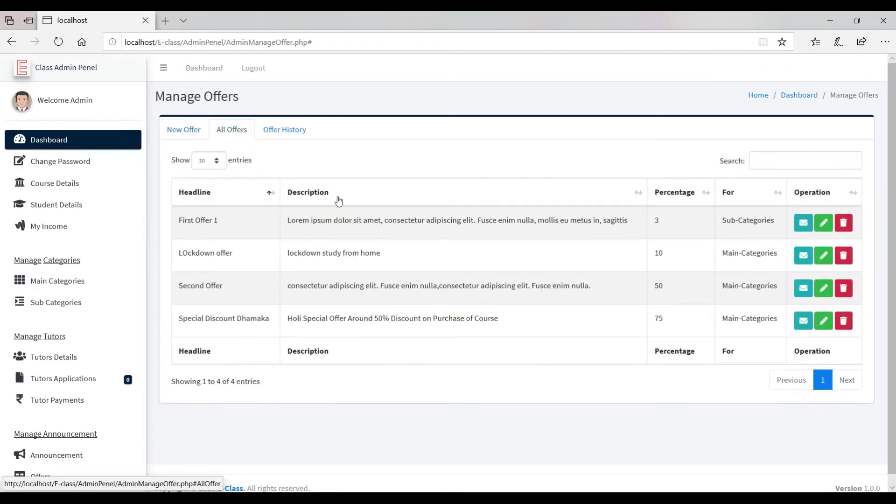
left_click_drag(230, 252, 792, 258)
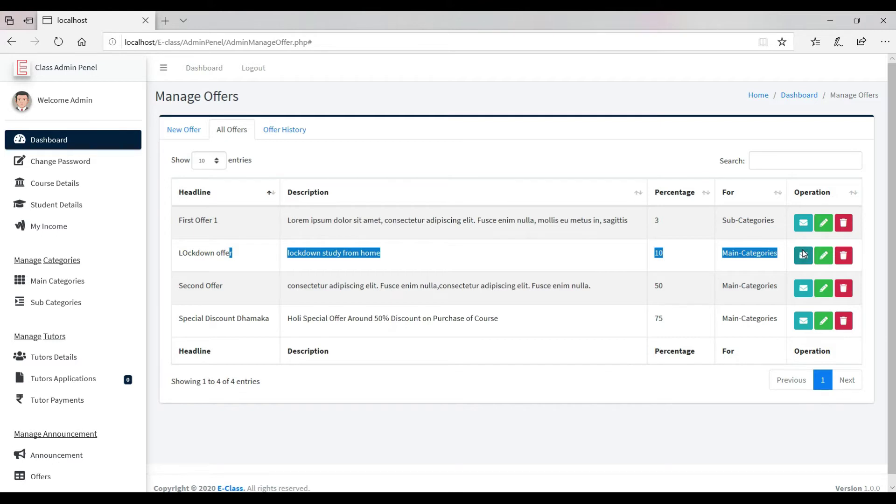
left_click(803, 253)
left_click(646, 222)
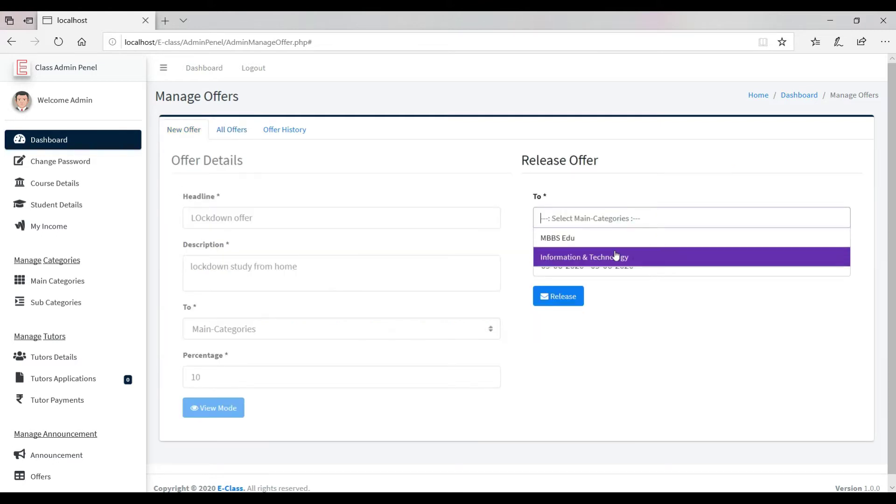
left_click(624, 256)
left_click(569, 304)
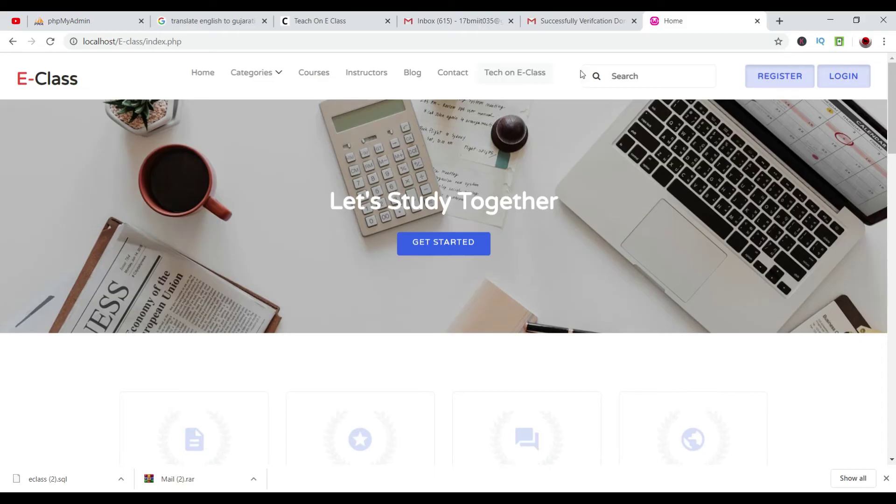
Sign in as the tutor with the saved e-mail, review the dashboard, then log out.
left_click(515, 72)
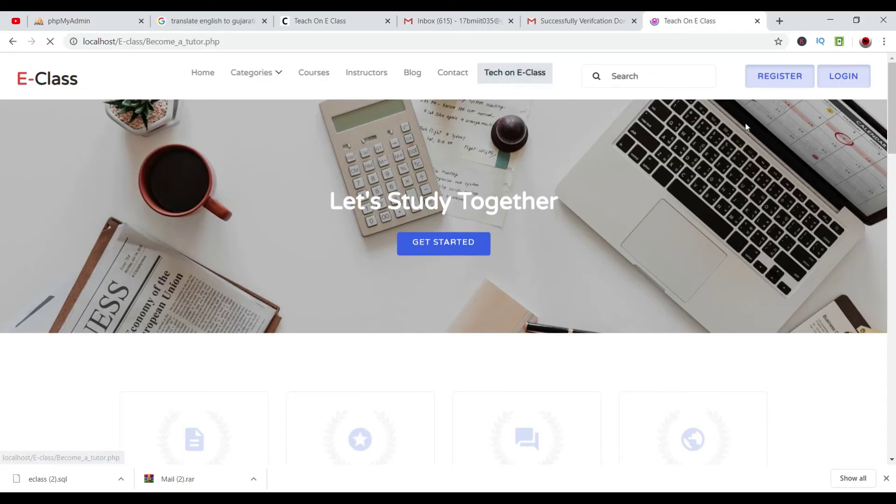
left_click(844, 100)
left_click(474, 142)
left_click(432, 198)
left_click(432, 182)
type("12")
key("Return")
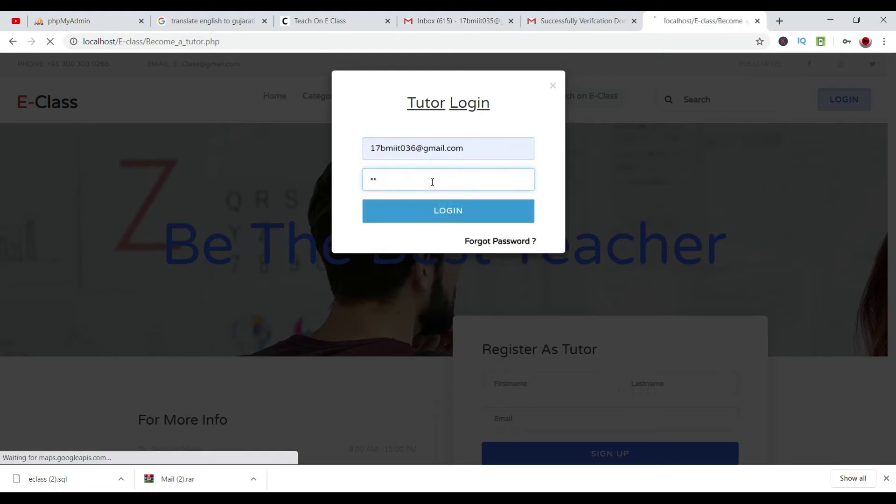
scroll(676, 195, "down", 3)
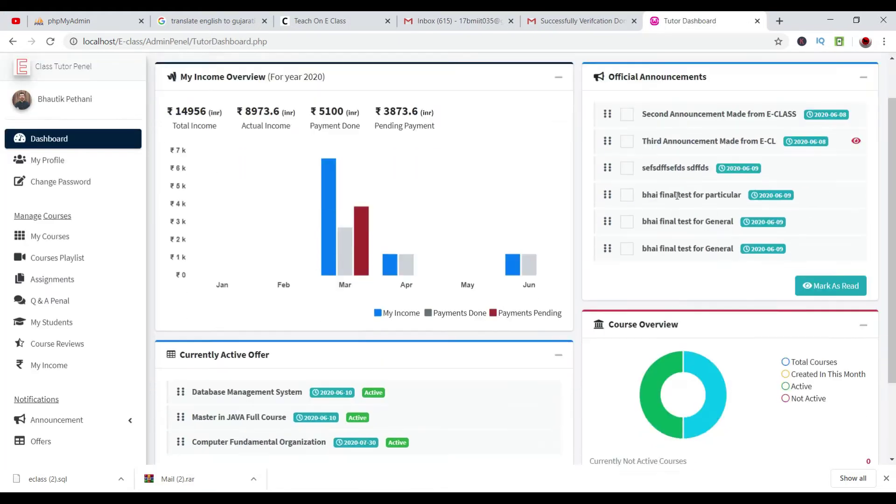
left_click_drag(255, 315, 286, 315)
left_click_drag(192, 338, 280, 338)
scroll(280, 339, "up", 3)
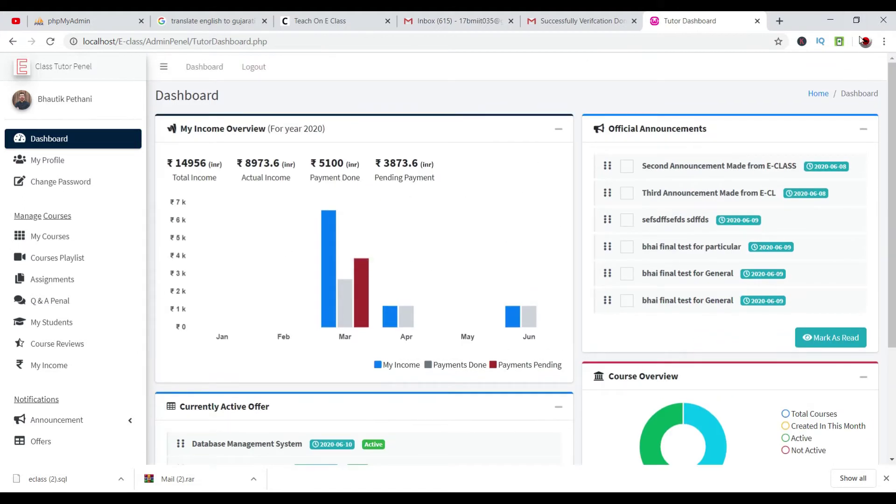
left_click(254, 66)
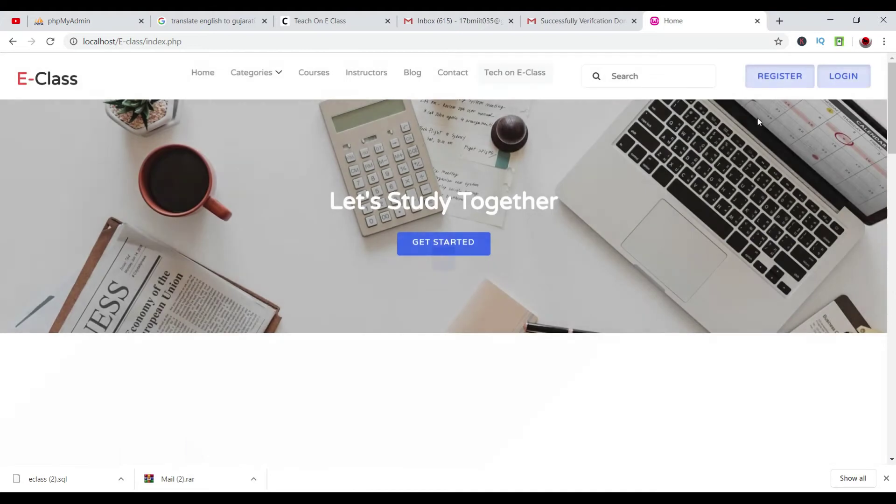
Sign back in as the tutor using the saved e-mail and the account password.
left_click(785, 83)
left_click(546, 83)
left_click(514, 72)
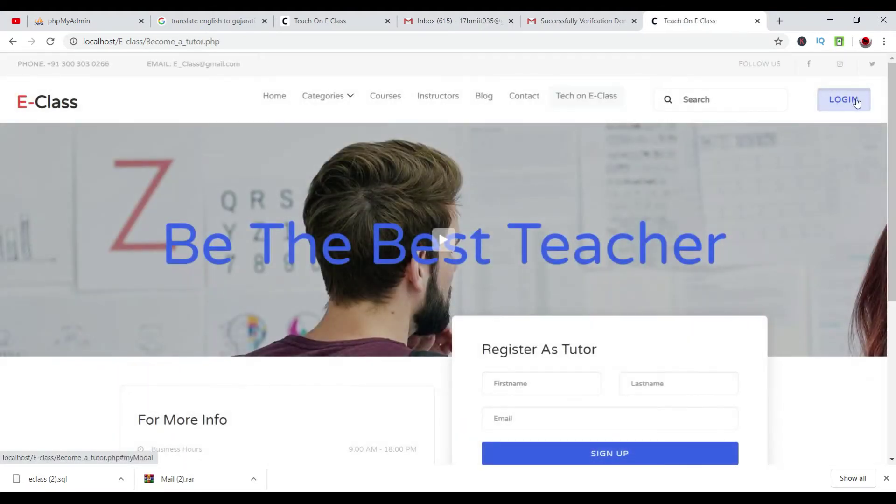
left_click(854, 99)
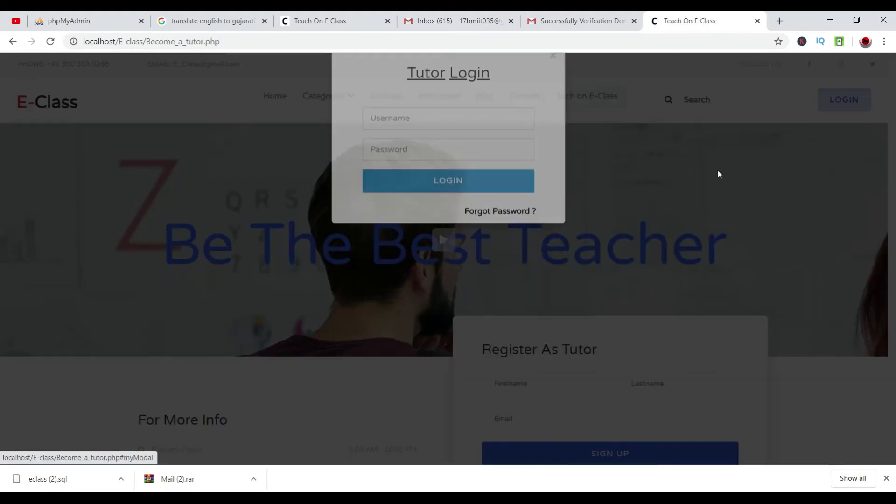
left_click(453, 153)
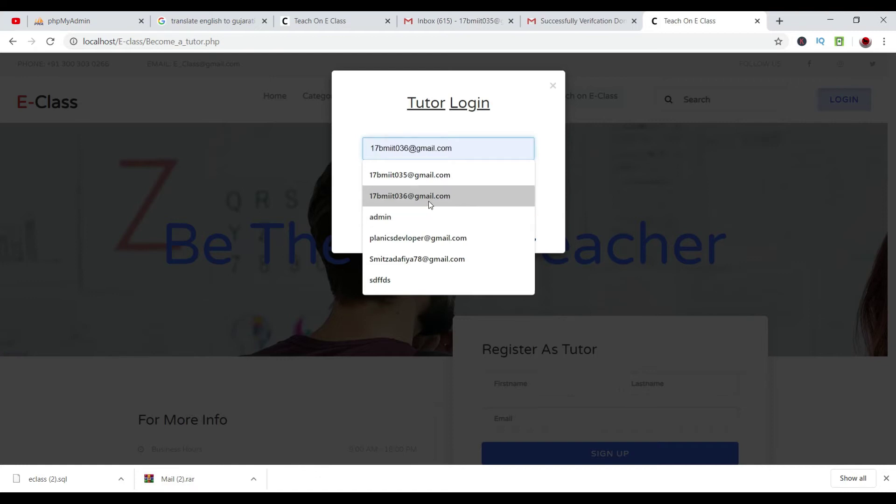
left_click(429, 200)
left_click(435, 172)
type("12345678")
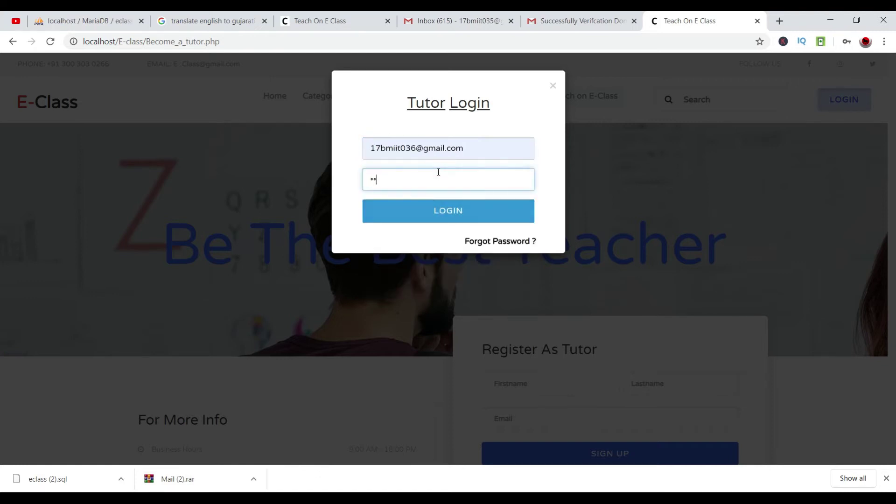
key("Return")
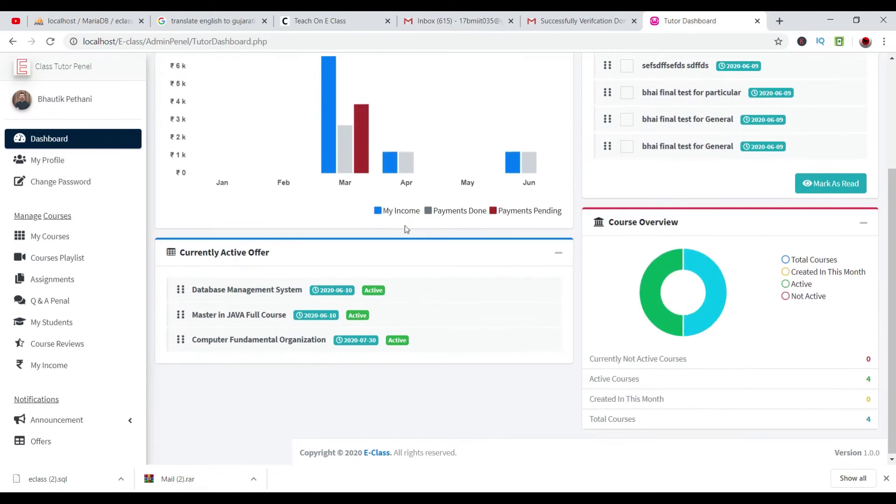
Open the Database Management System course offers and attempt to start the LOckdown offer.
scroll(377, 302, "up", 3)
scroll(377, 302, "down", 3)
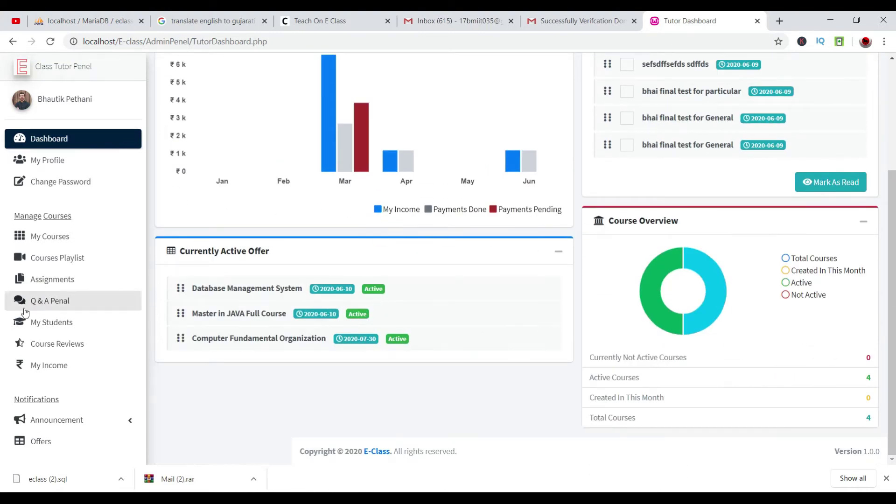
left_click(70, 448)
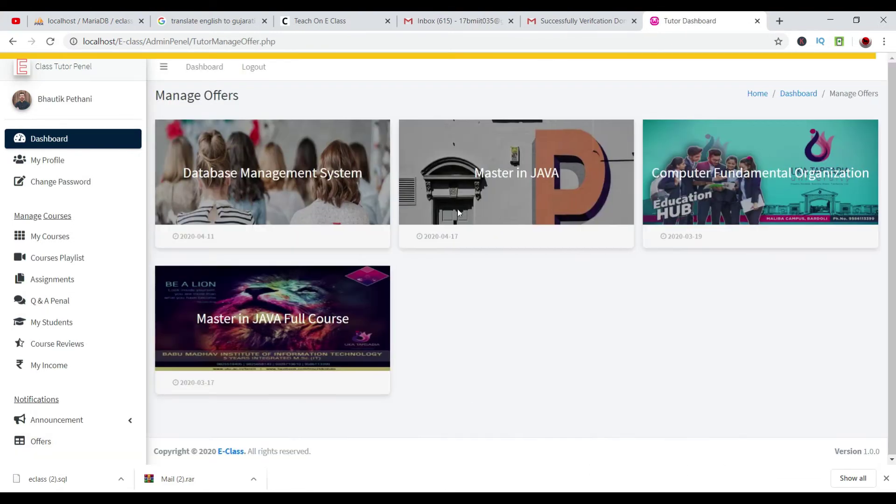
left_click(285, 173)
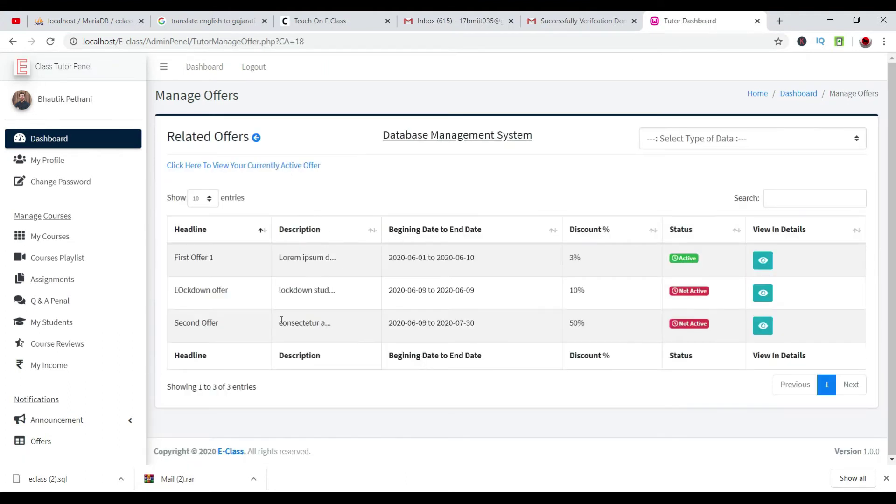
left_click_drag(172, 293, 805, 289)
left_click(805, 289)
left_click(763, 293)
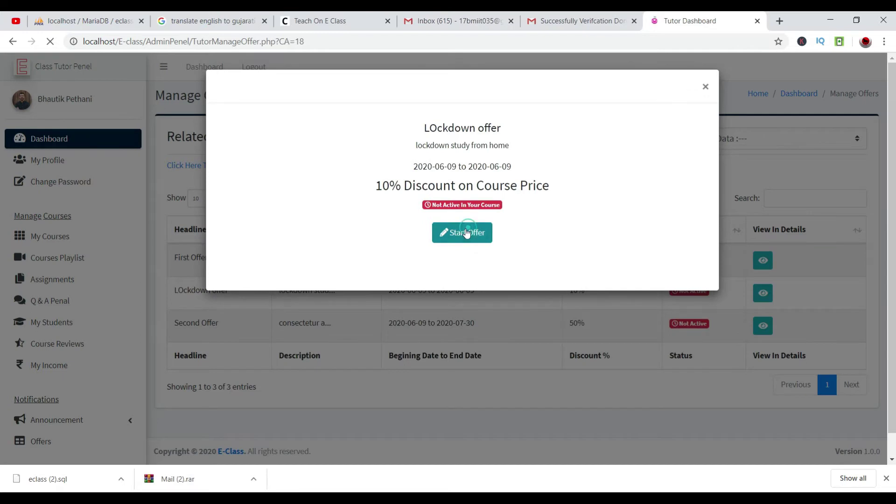
left_click(466, 232)
left_click(680, 258)
Stop First Offer 1, then start the LOckdown offer for the course.
left_click(763, 260)
left_click(462, 232)
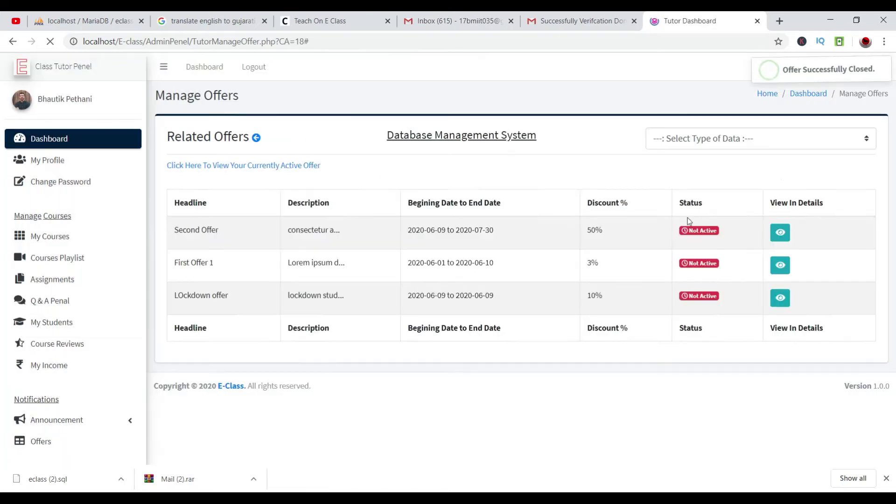
left_click(762, 293)
left_click(467, 233)
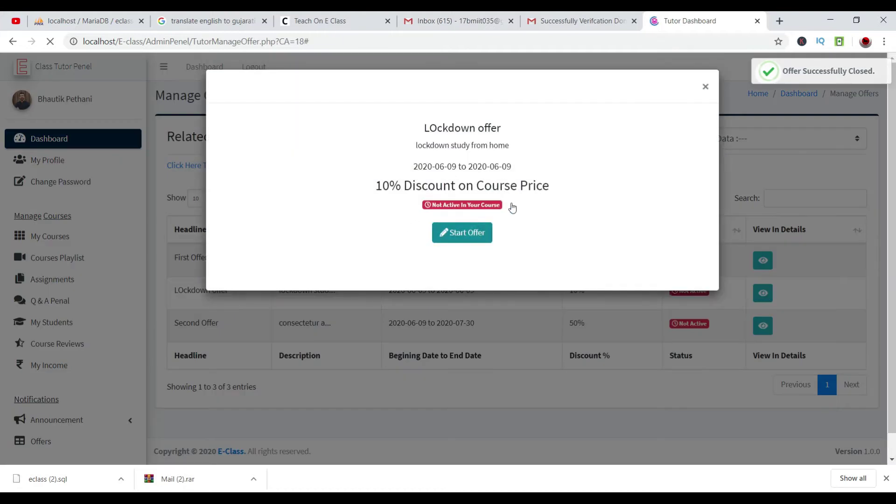
key("ctrl+a")
left_click(520, 338)
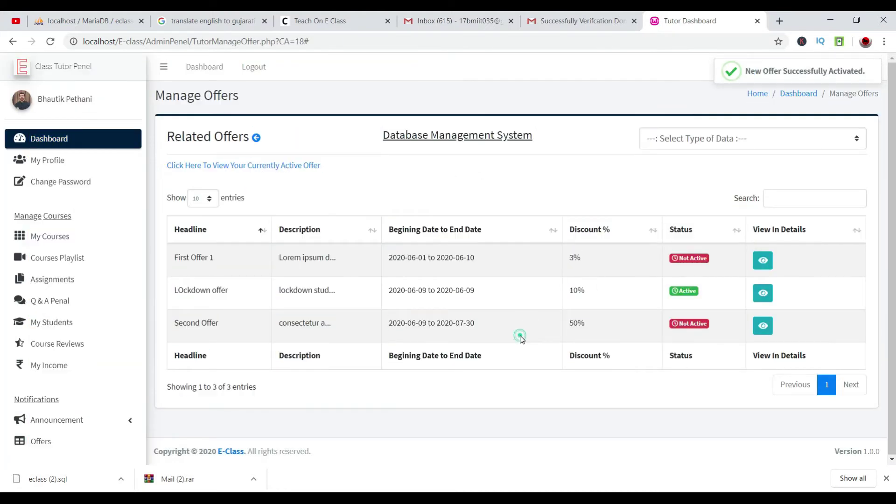
Log the tutor out and delete the LOckdown offer row from All Offers.
left_click(254, 67)
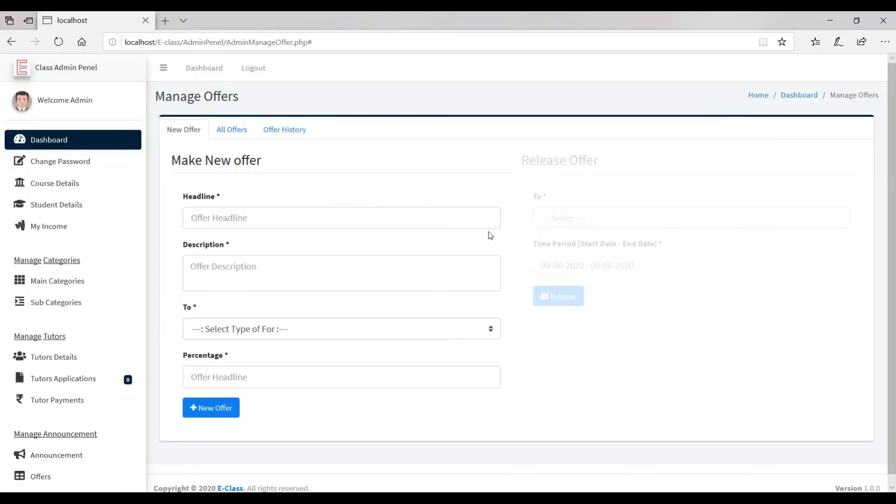
scroll(346, 266, "down", 1)
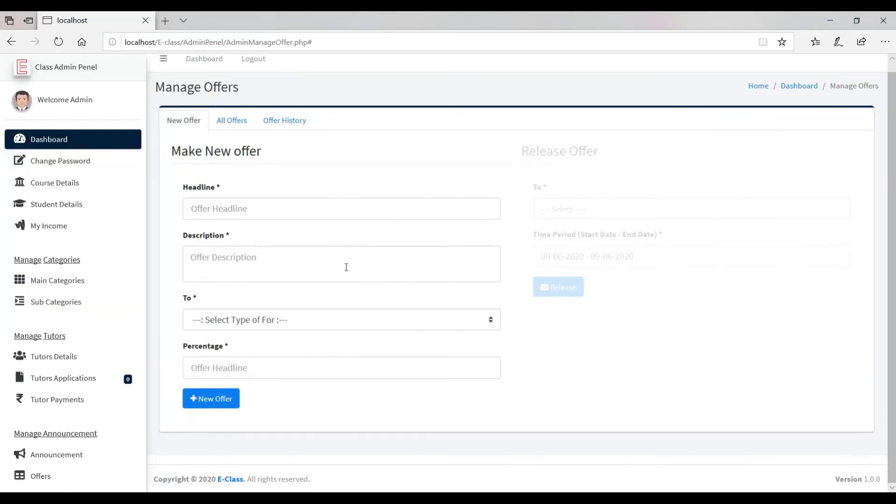
left_click(234, 120)
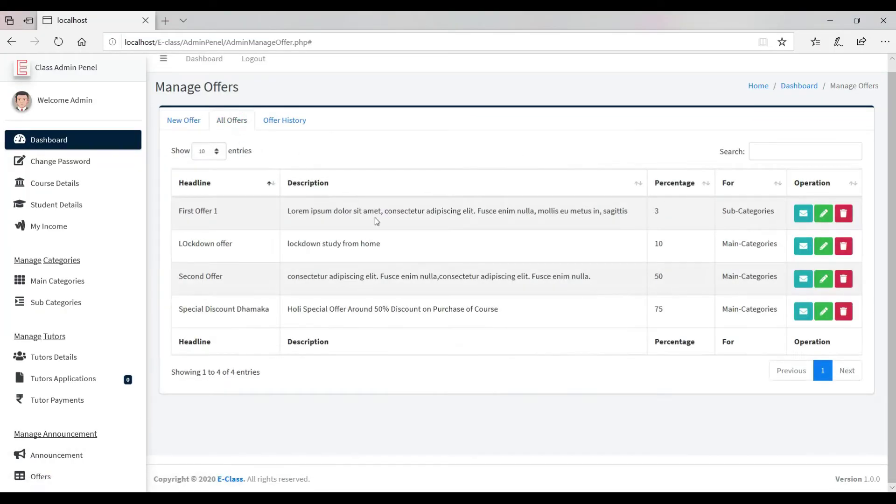
left_click_drag(266, 250, 754, 244)
left_click(788, 244)
left_click_drag(765, 73, 872, 91)
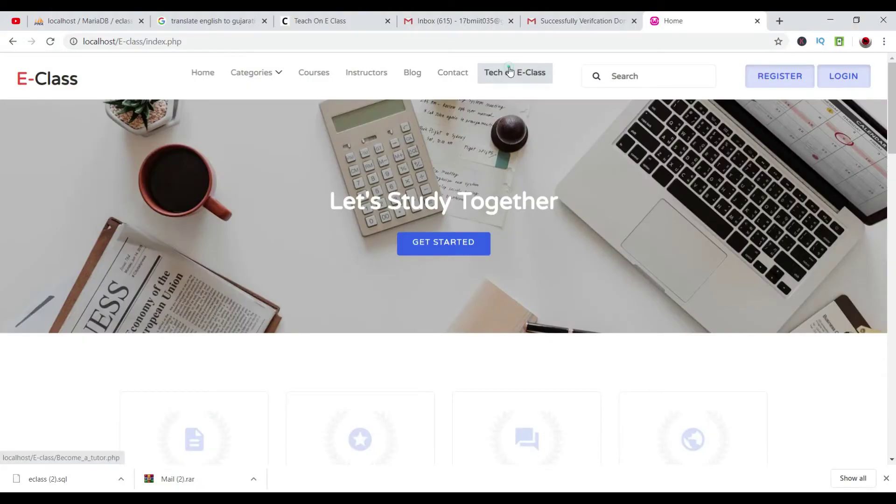
left_click(509, 71)
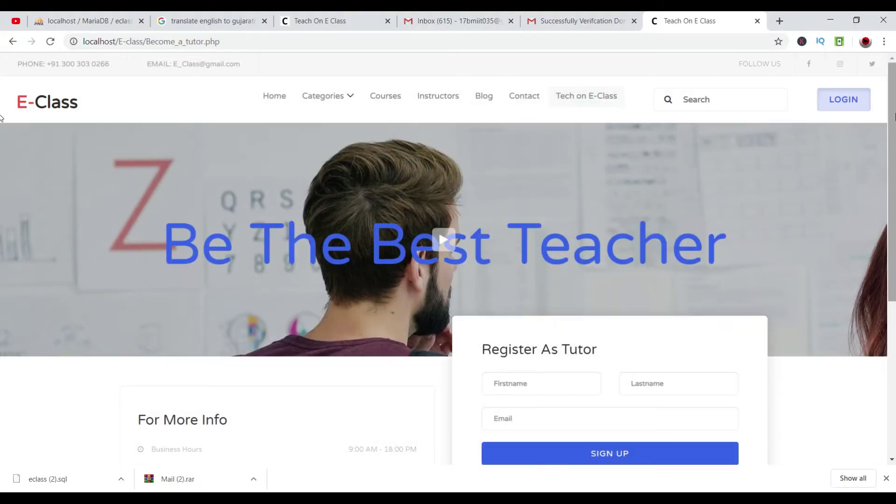
Log in as the tutor with the saved username and password.
left_click(842, 101)
left_click(497, 152)
left_click(453, 200)
left_click(436, 172)
type("1234")
key("Return")
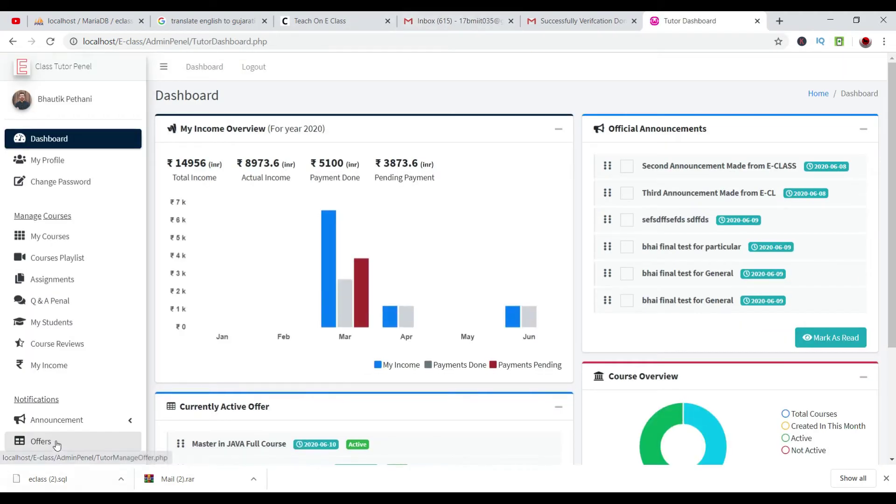
Stop the LOckdown offer on the Database Management System course.
left_click(57, 444)
left_click(279, 184)
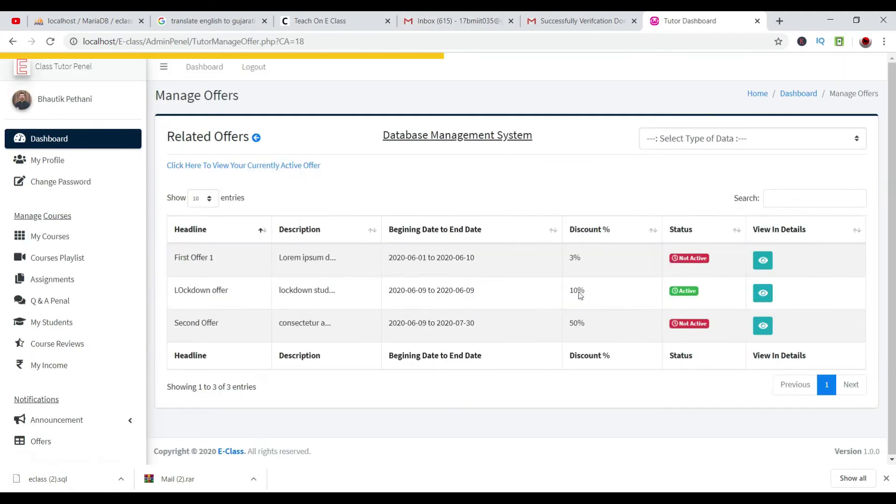
left_click_drag(172, 286, 752, 278)
left_click(765, 292)
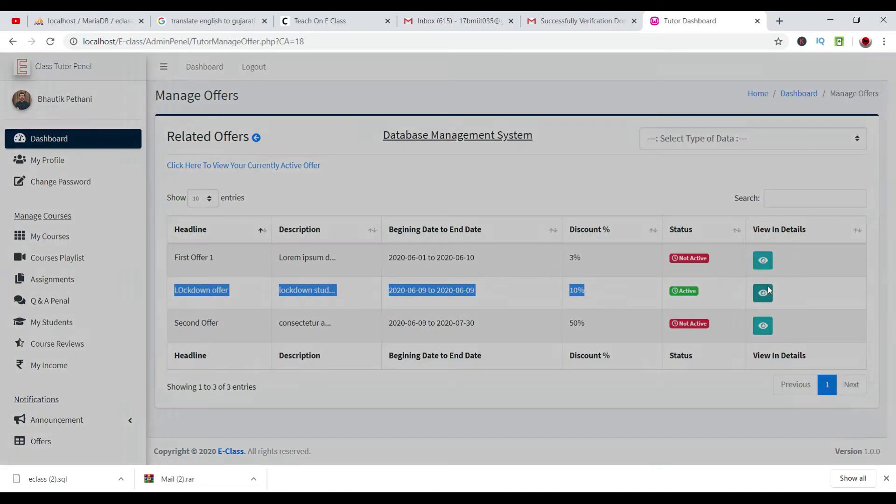
left_click(462, 231)
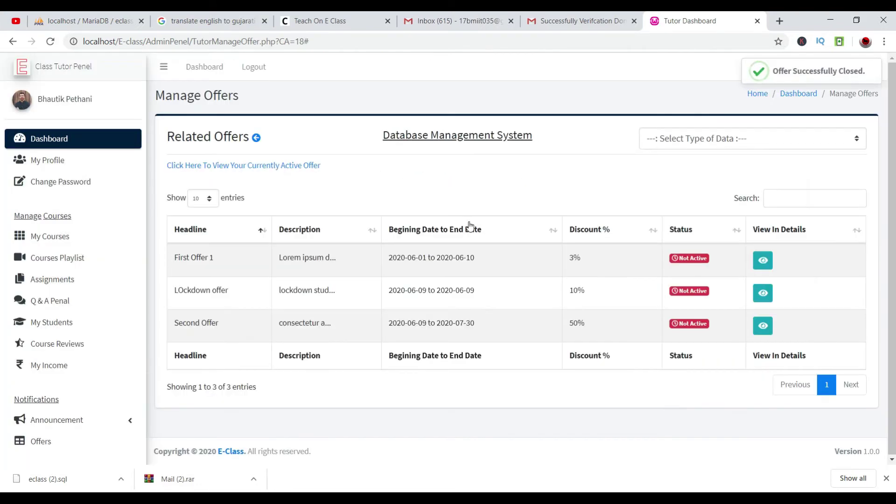
key("alt+Tab")
key("alt+Tab")
key("Tab")
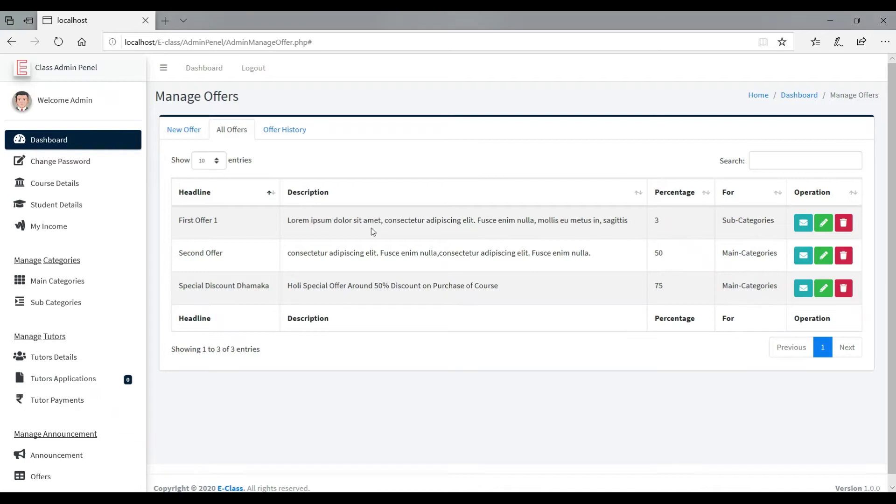
Toggle the LOckdown offer off, on, then off in Offer History, and refresh the tutor's offers page.
left_click(285, 133)
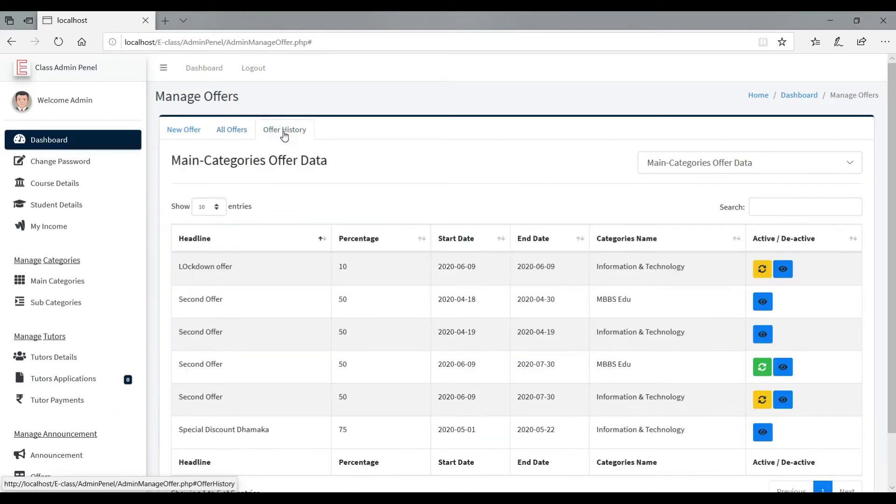
left_click(760, 269)
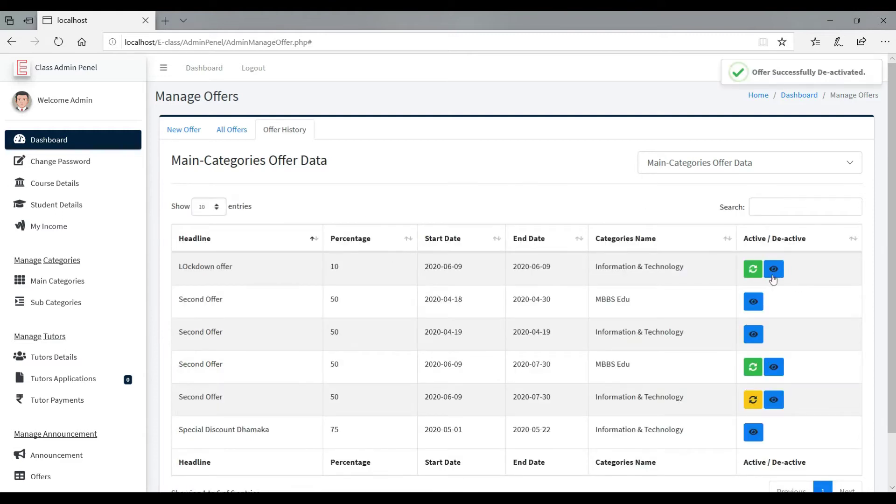
left_click(754, 270)
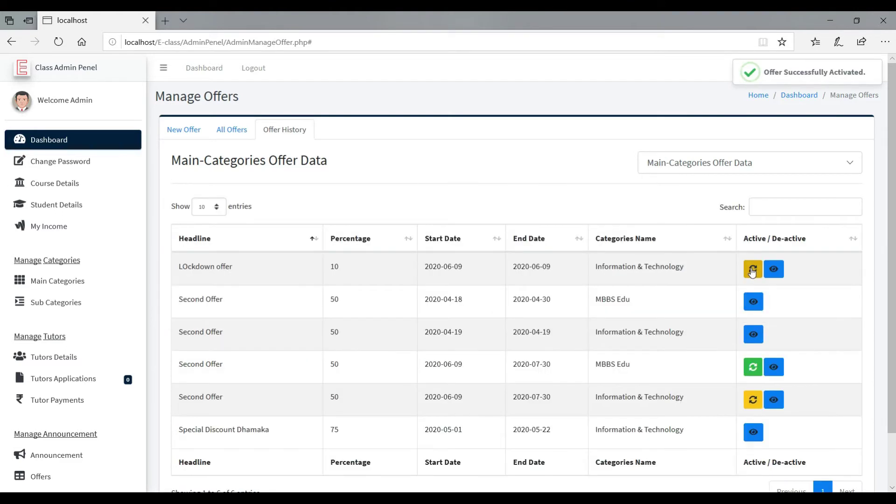
left_click(751, 270)
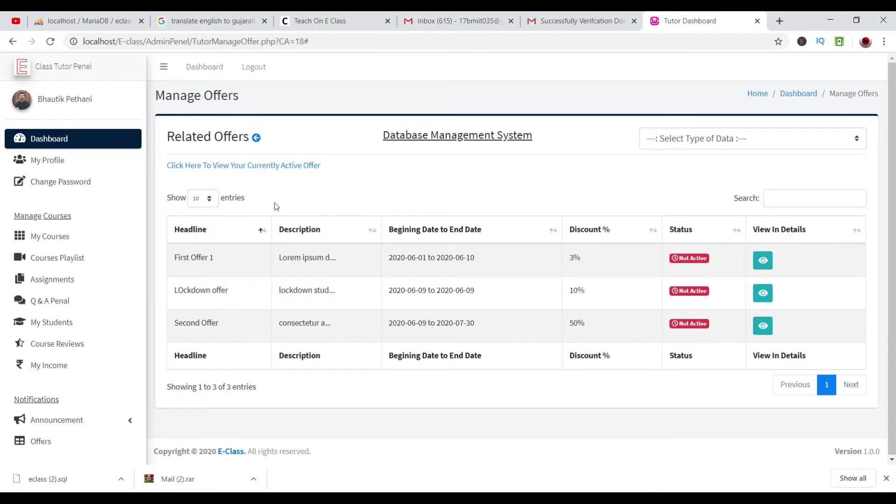
left_click(50, 41)
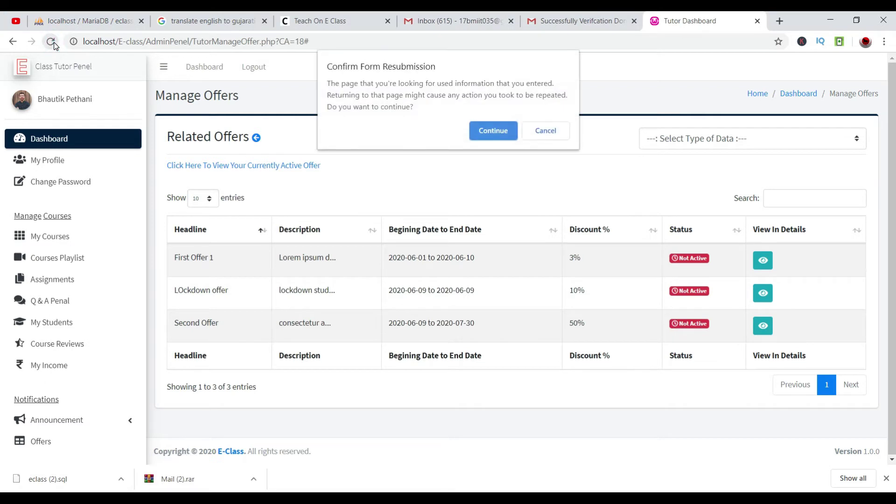
left_click(485, 136)
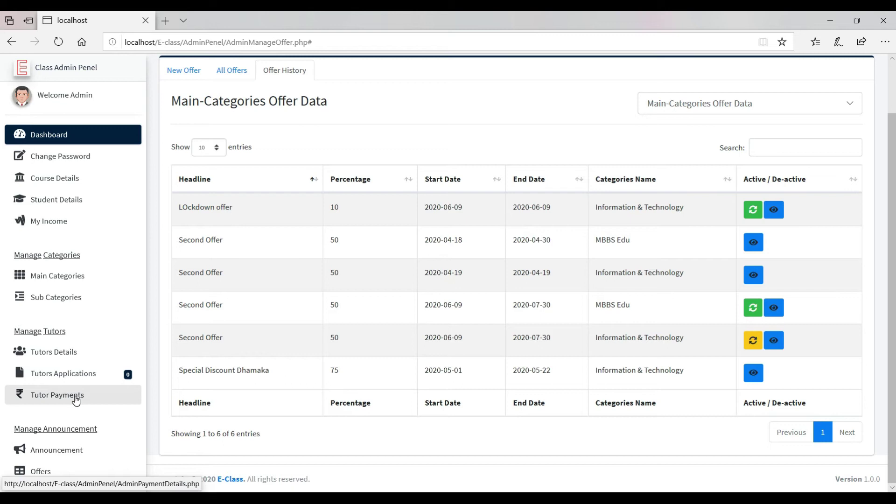
Sign the admin out using Logout in the top bar.
scroll(274, 304, "up", 2)
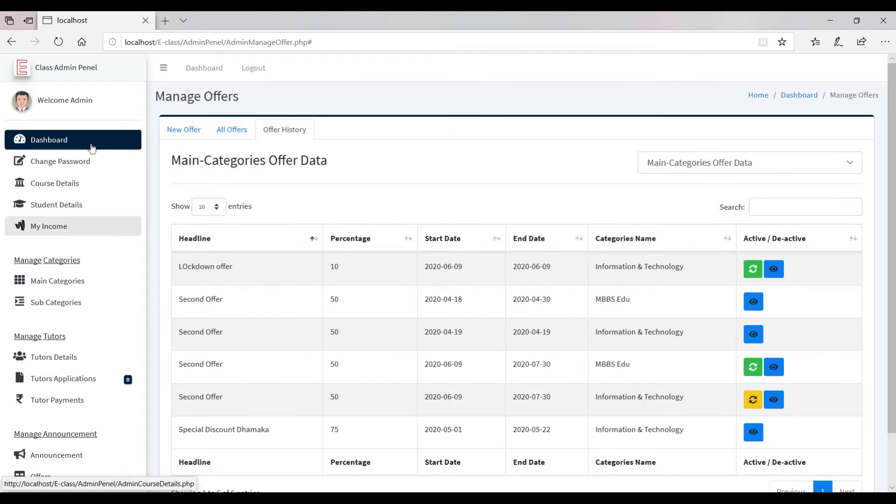
left_click(246, 68)
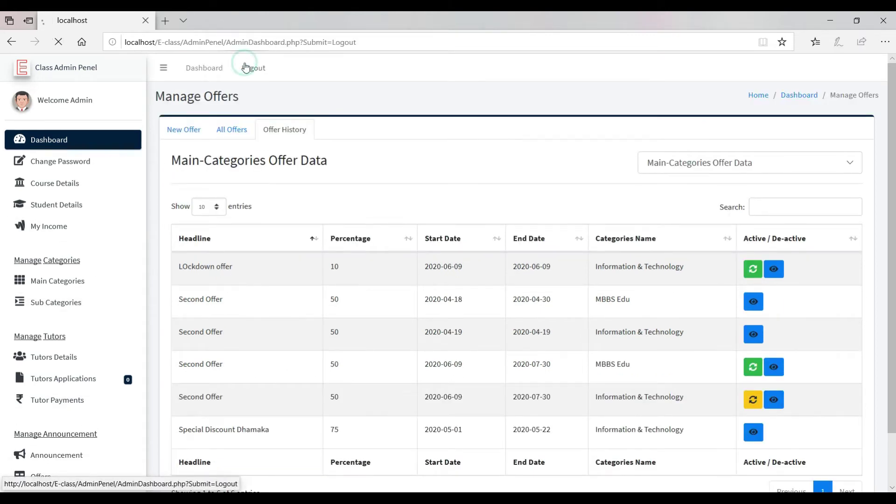
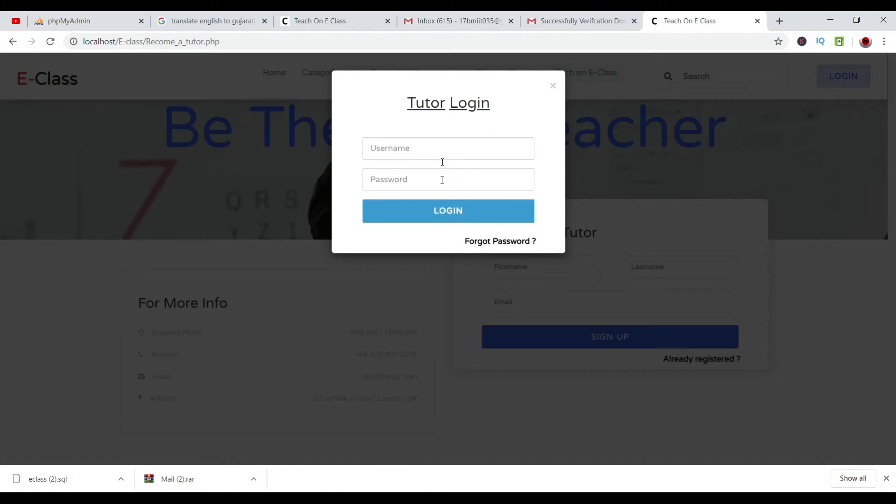
Log in to the Tutor Panel with the saved tutor username and the account password.
left_click(442, 140)
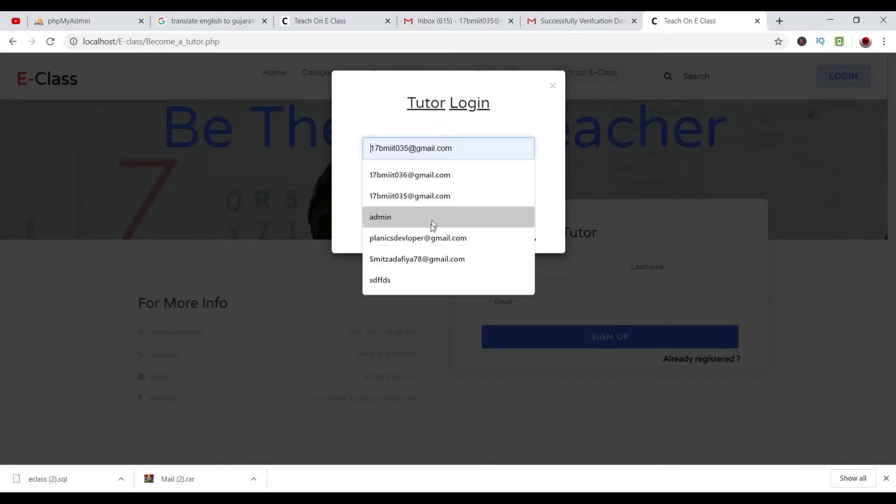
left_click(423, 238)
left_click(405, 178)
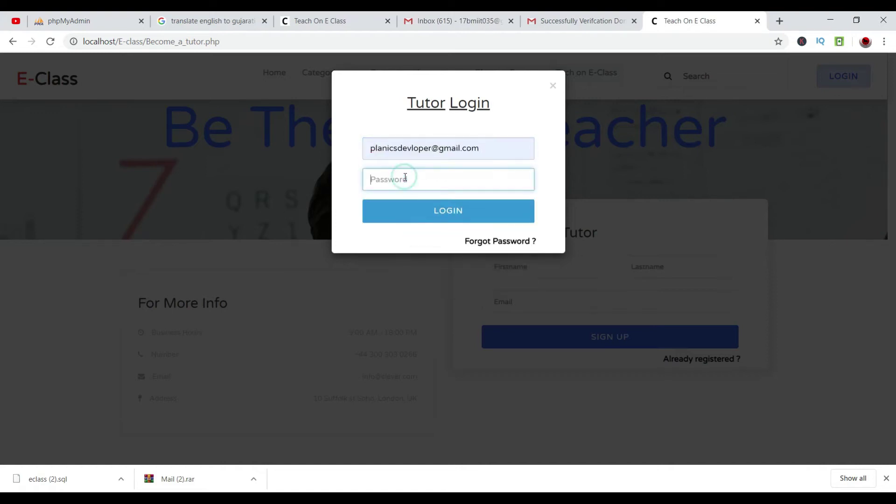
type("12")
key("Return")
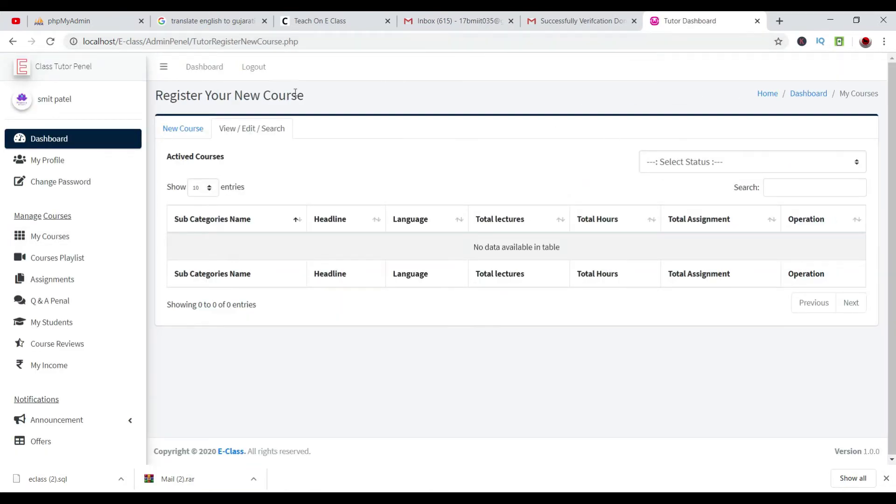
Start a new English course under Information & Technology > Programming Languages.
left_click(195, 136)
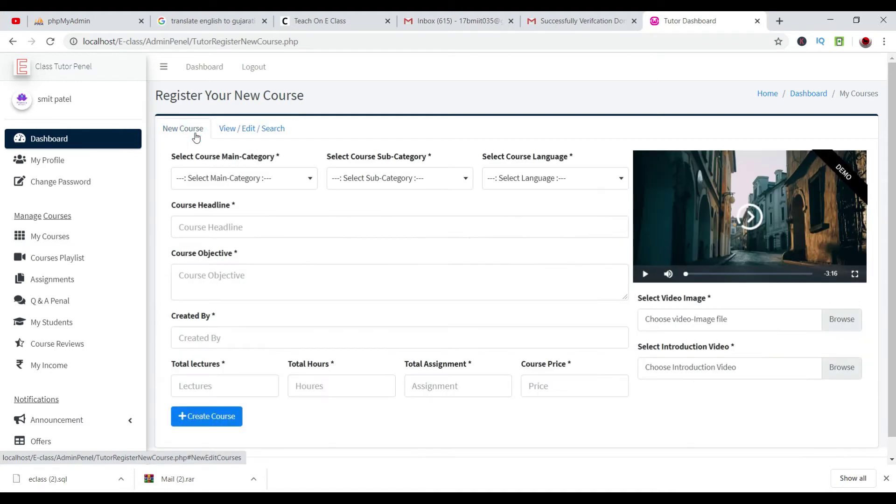
left_click(213, 183)
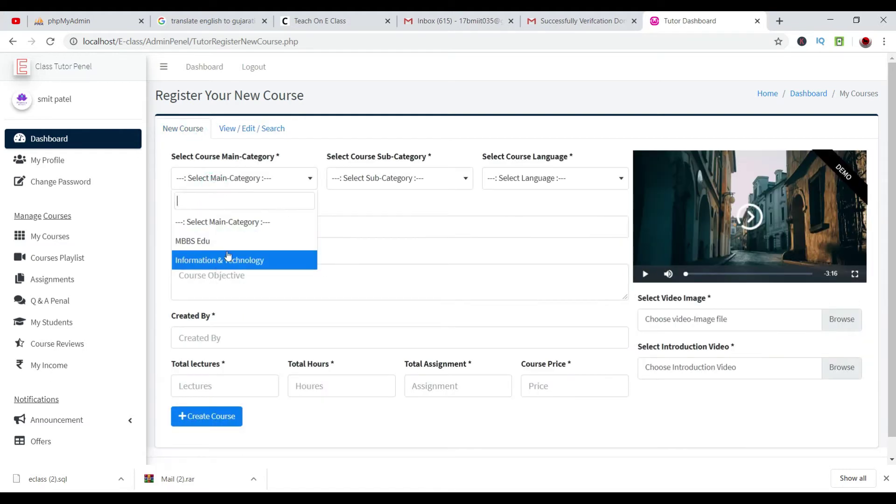
left_click(352, 184)
left_click(285, 179)
left_click(226, 261)
left_click(363, 181)
left_click(377, 240)
left_click(555, 182)
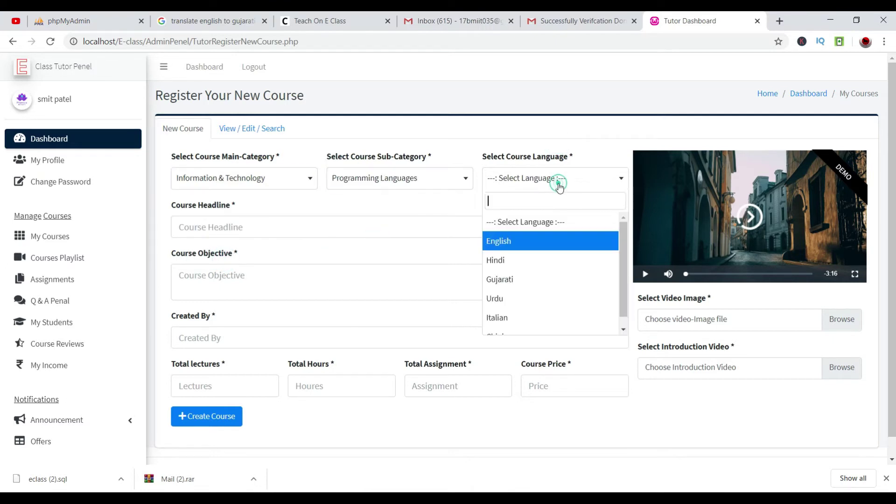
left_click(530, 242)
Enter headline 'Android By Planics Dev', an objective, and the suggested author in Created By.
left_click(339, 228)
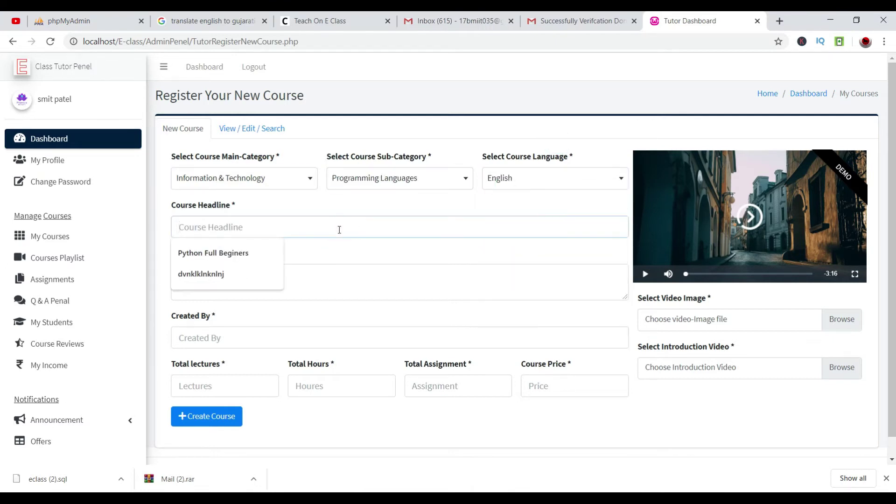
type("Android By")
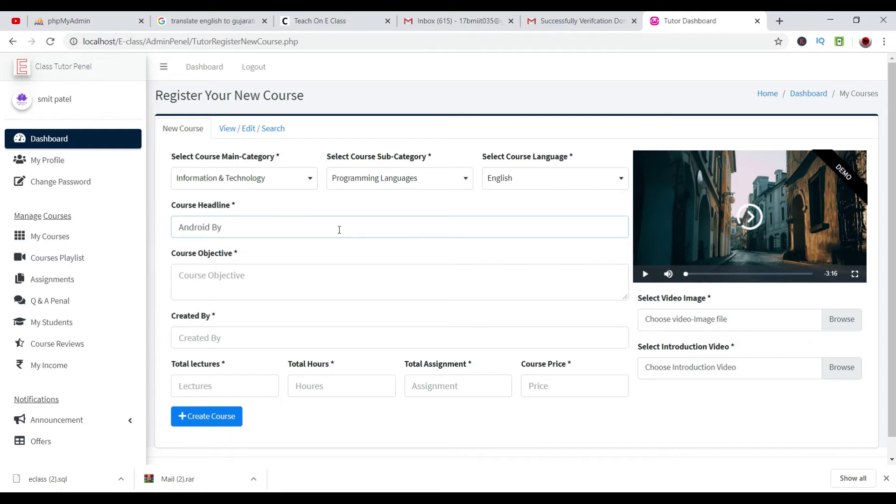
type("Planics Dev")
key("Tab")
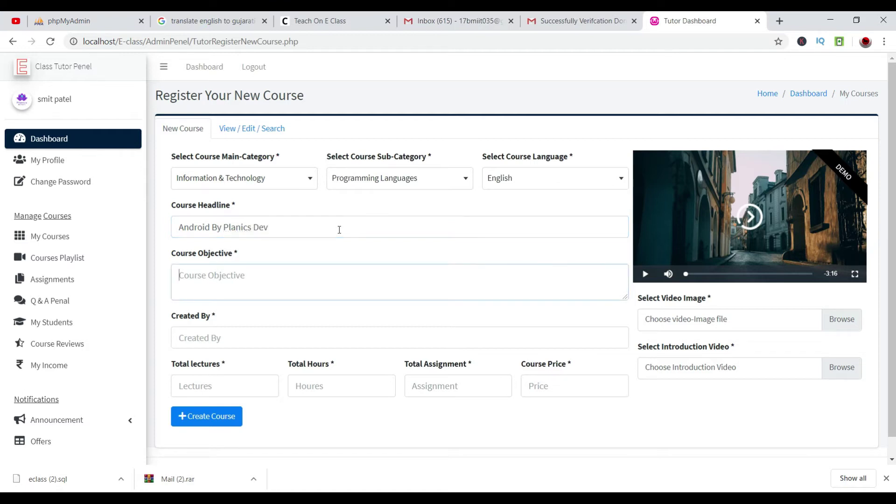
type("O")
type("make android app your own")
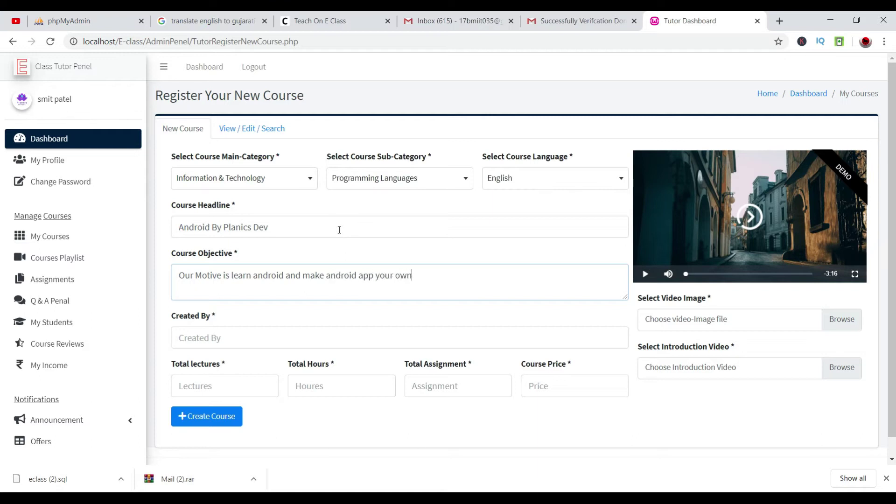
key("Tab")
type("smi")
key("Down")
key("Return")
Enter 3 lectures, 4 hours, 3 assignments and a course price of 500.
left_click(240, 380)
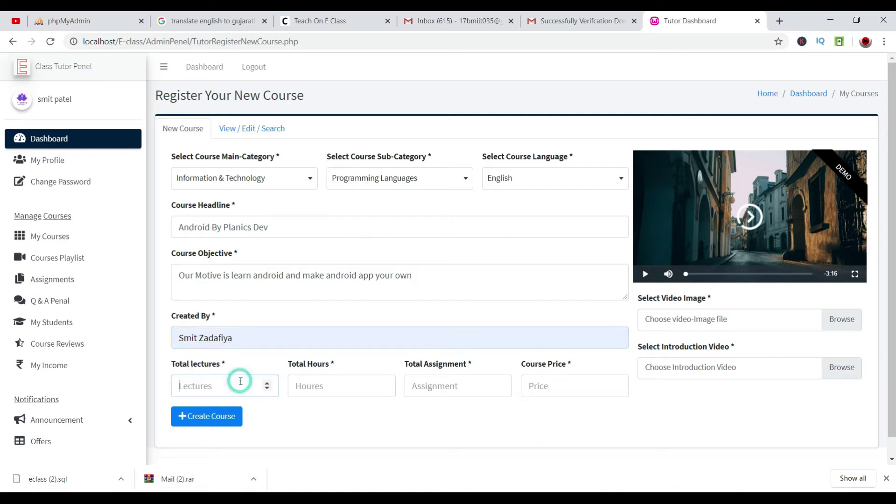
type("3")
left_click(358, 391)
type("4")
left_click(425, 395)
type("3")
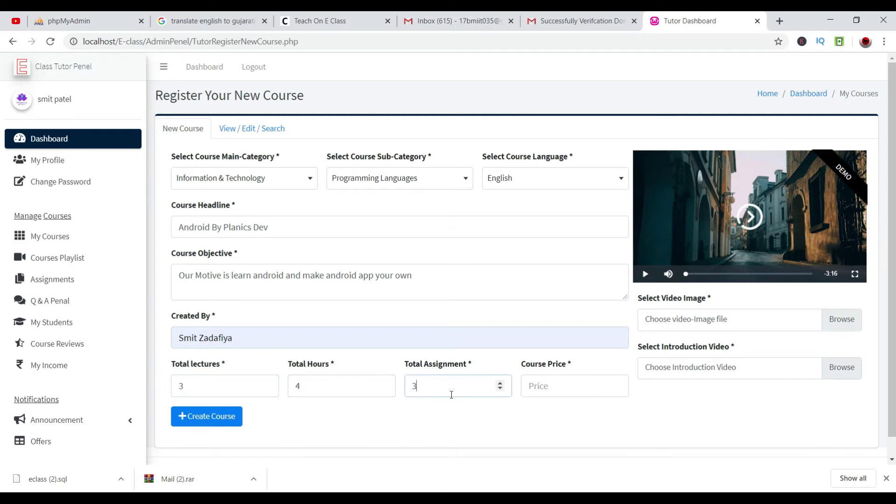
left_click(528, 386)
type("500")
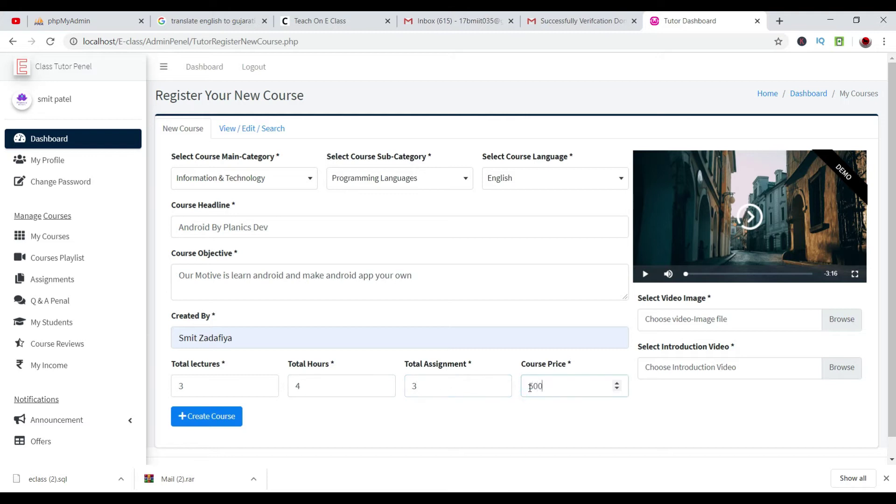
left_click(842, 329)
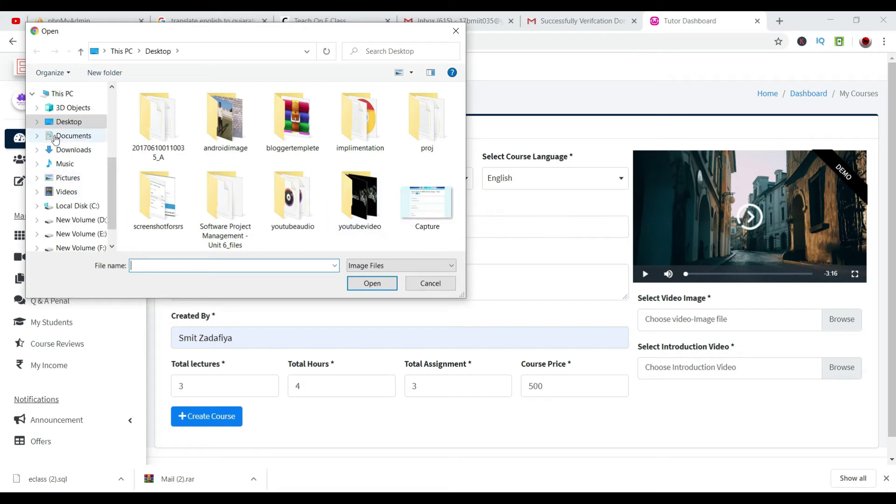
Attach CAPTURE.PNG from Pictures as the course's video image.
left_click(68, 177)
left_click(426, 125)
left_click(358, 125)
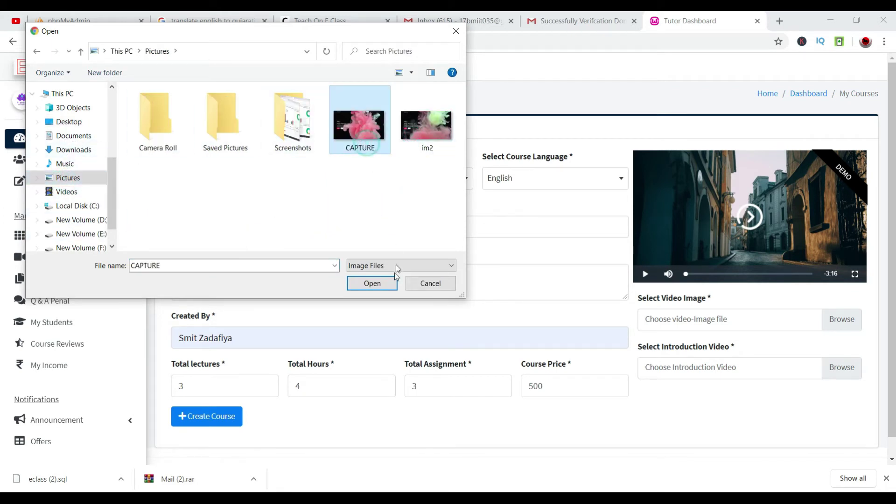
left_click(372, 282)
Browse the F:\STUDY folders and pick the Layouts And MVC video as introduction video.
left_click(845, 369)
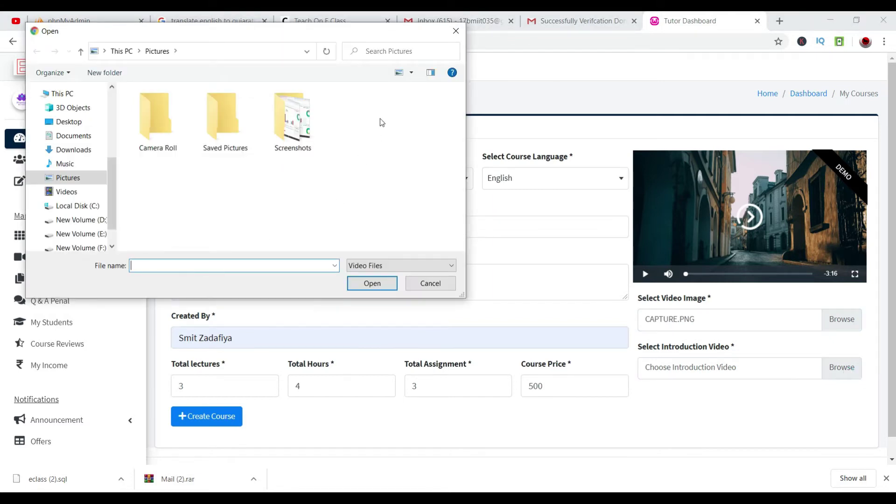
left_click(78, 247)
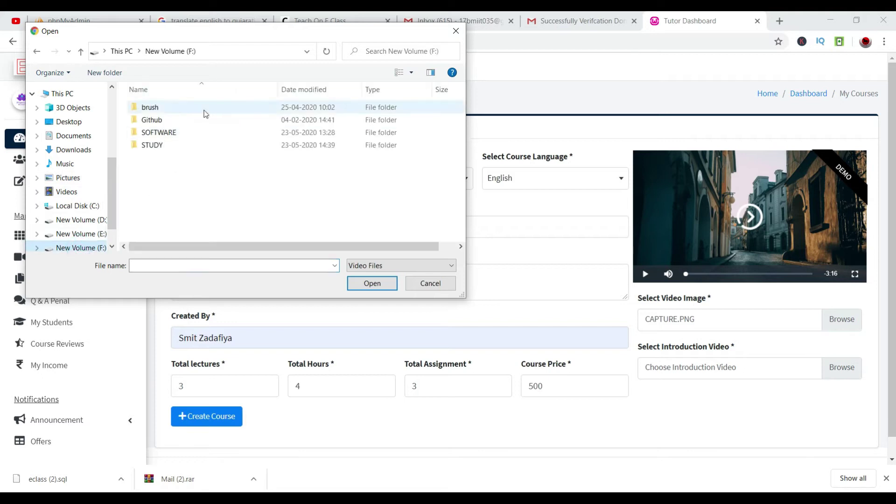
double_click(166, 145)
double_click(174, 108)
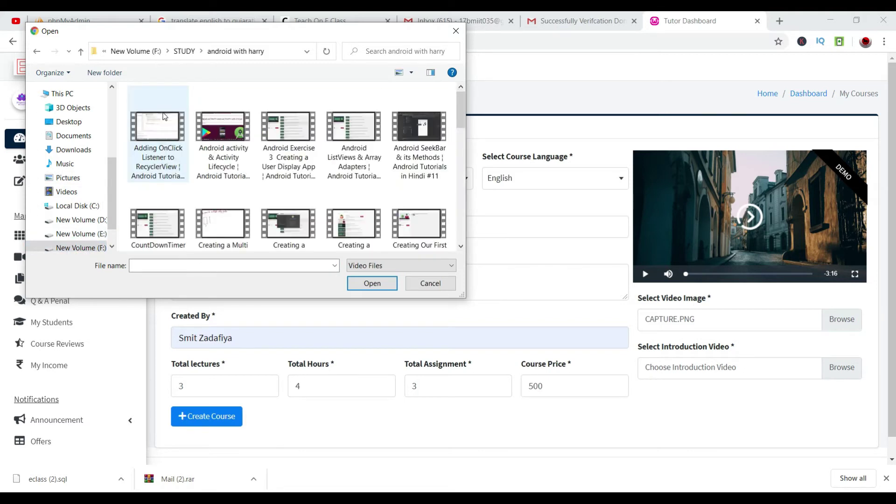
left_click(159, 125)
scroll(317, 138, "down", 5)
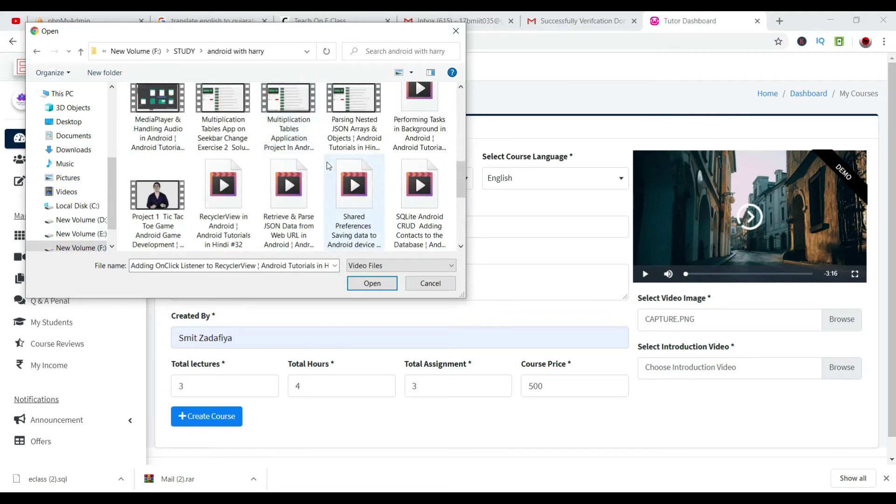
scroll(326, 206, "up", 5)
left_click(184, 51)
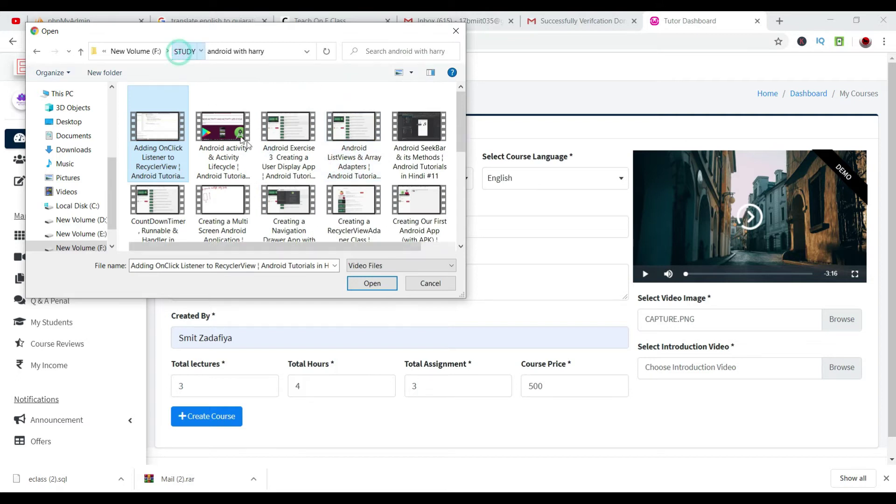
double_click(208, 119)
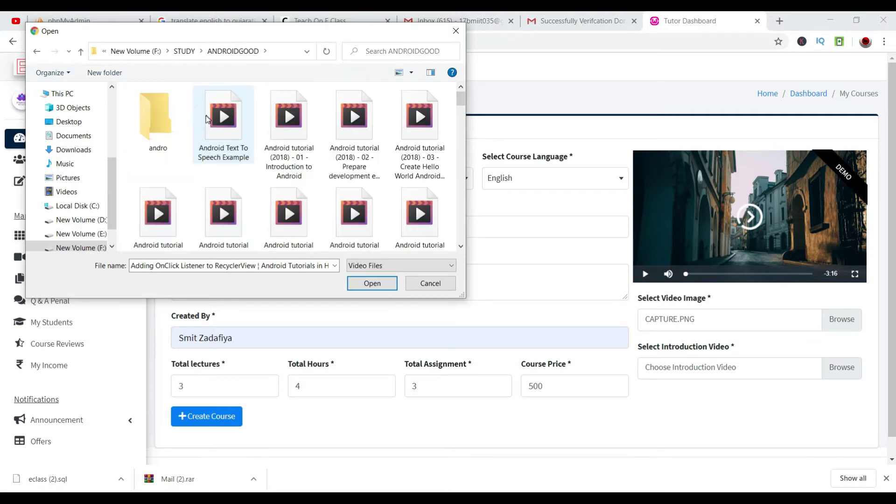
left_click(223, 136)
double_click(159, 120)
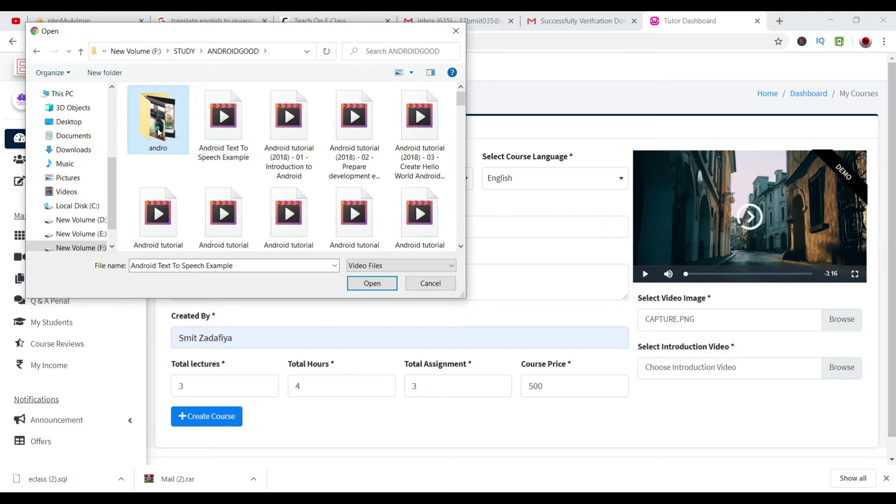
left_click(228, 133)
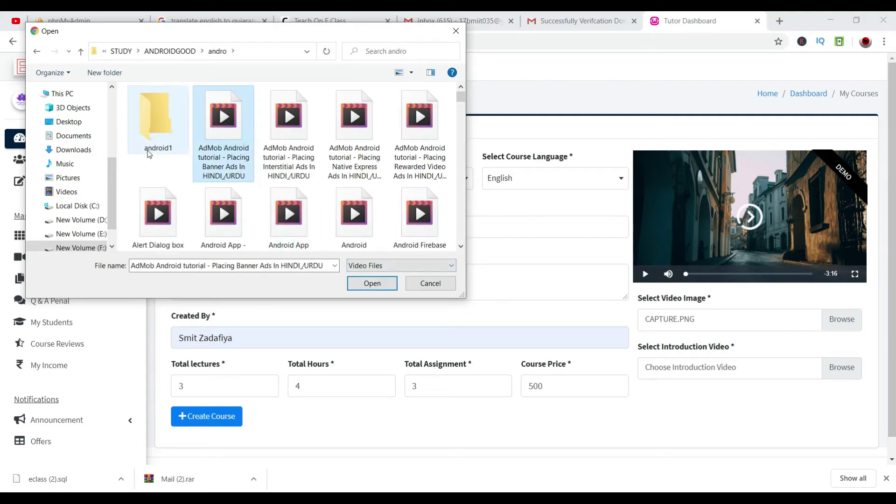
left_click(155, 132)
left_click(155, 132)
double_click(192, 91)
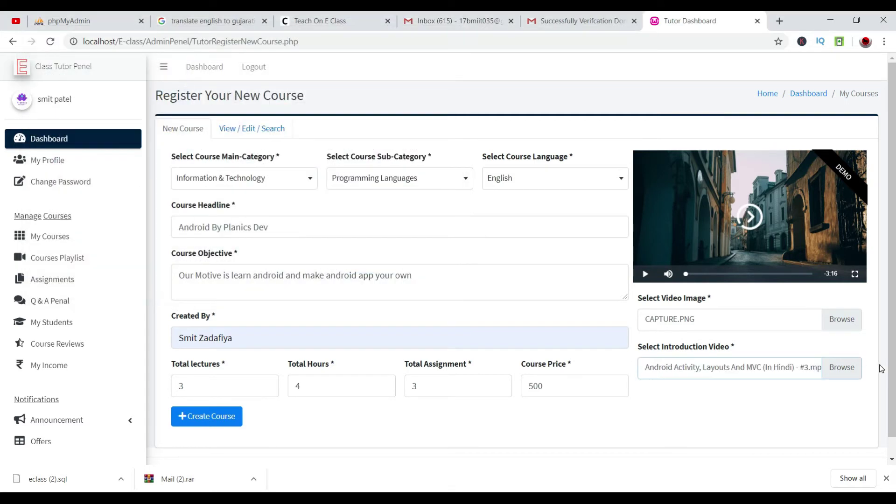
Replace the introduction video with 'Android Getting Started (In Hindi) - #1.mp4'.
left_click(842, 368)
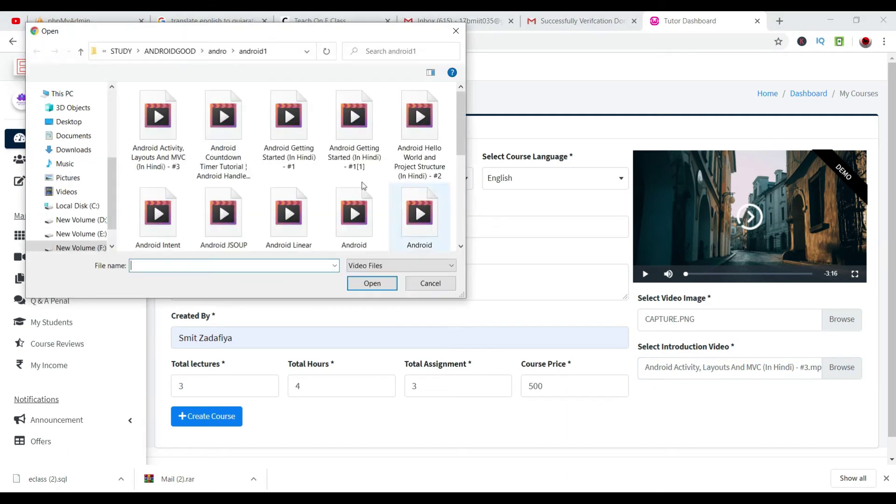
left_click(288, 117)
left_click(372, 284)
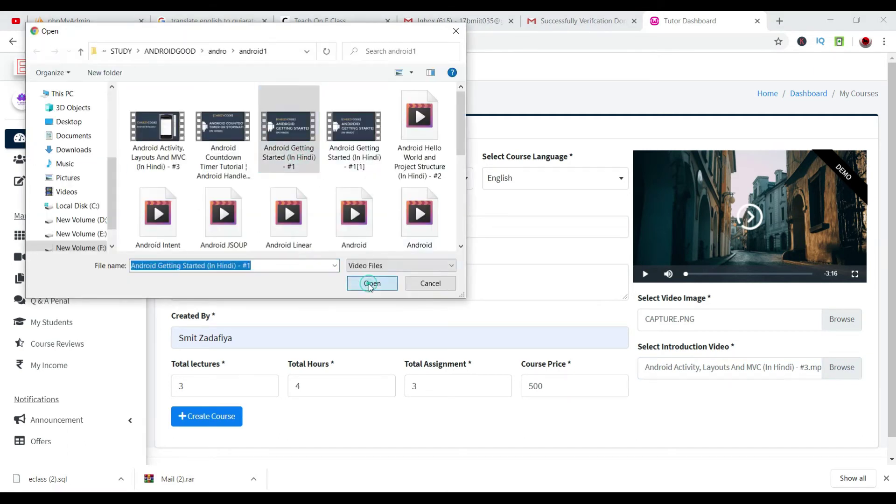
scroll(280, 397, "down", 1)
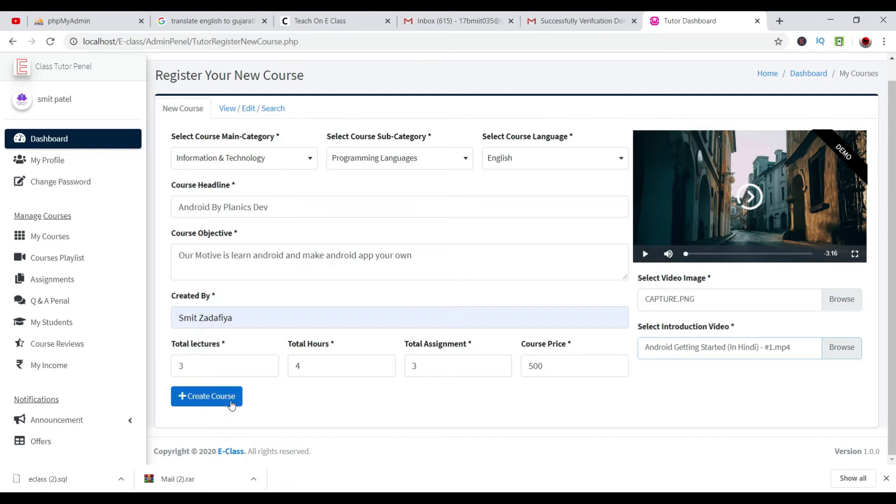
Create the course and open its details from the course list.
left_click(230, 401)
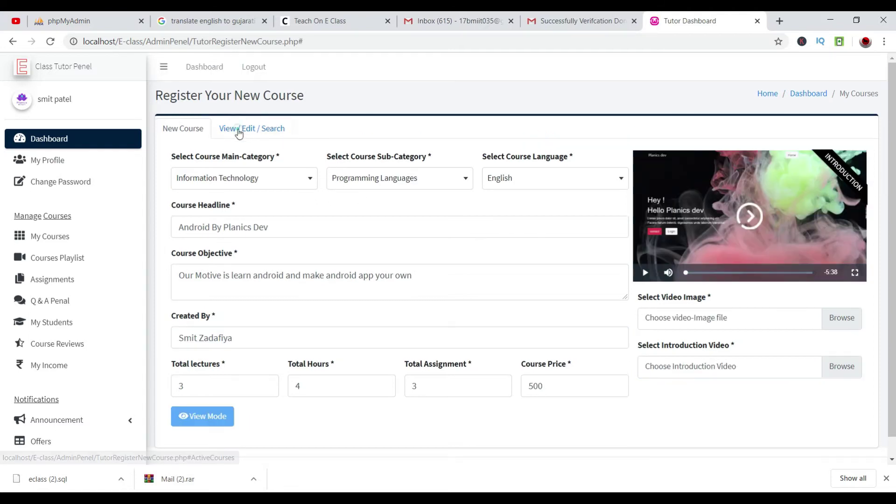
left_click(236, 131)
left_click(787, 251)
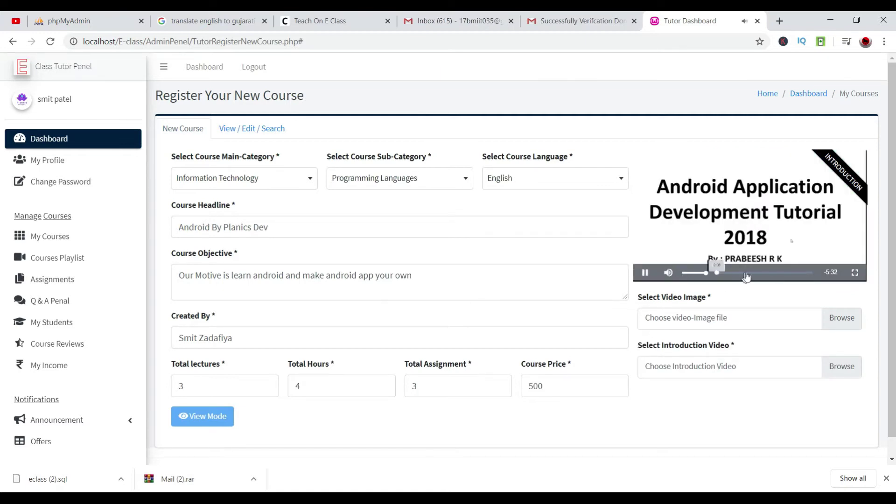
Play the intro video full screen, then exit and pause it at the Introduction to Android slide.
left_click(855, 272)
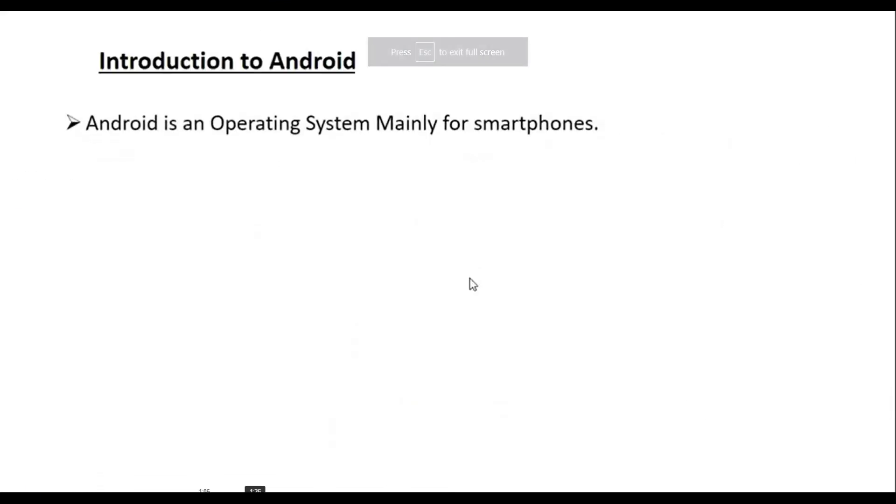
key("Escape")
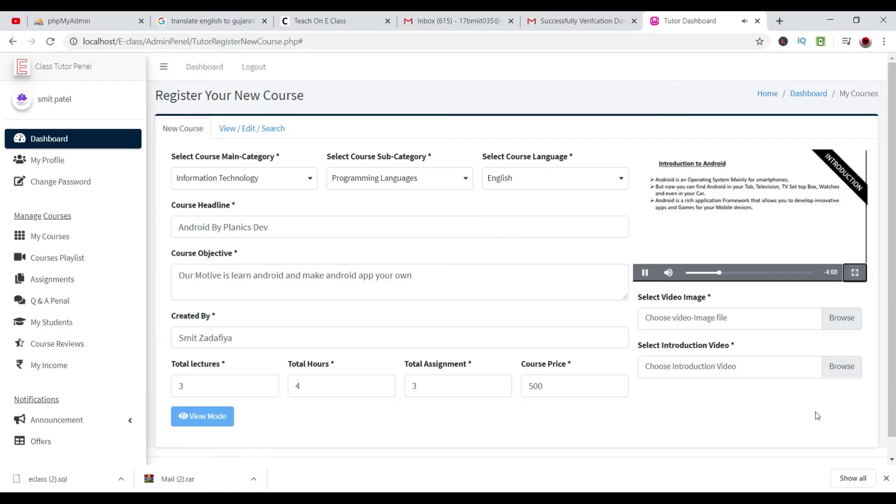
left_click(729, 221)
scroll(793, 326, "down", 1)
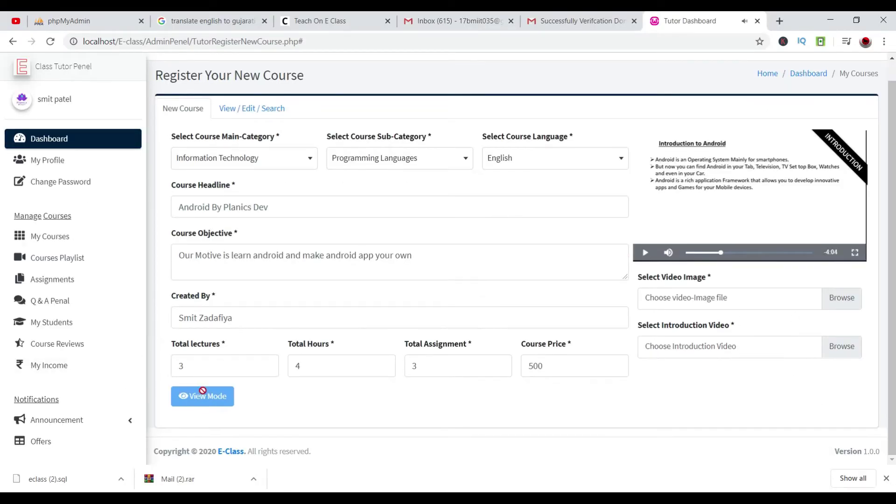
Open Android By Planics Dev for editing, review Created By, hours and price, and save it.
left_click(228, 110)
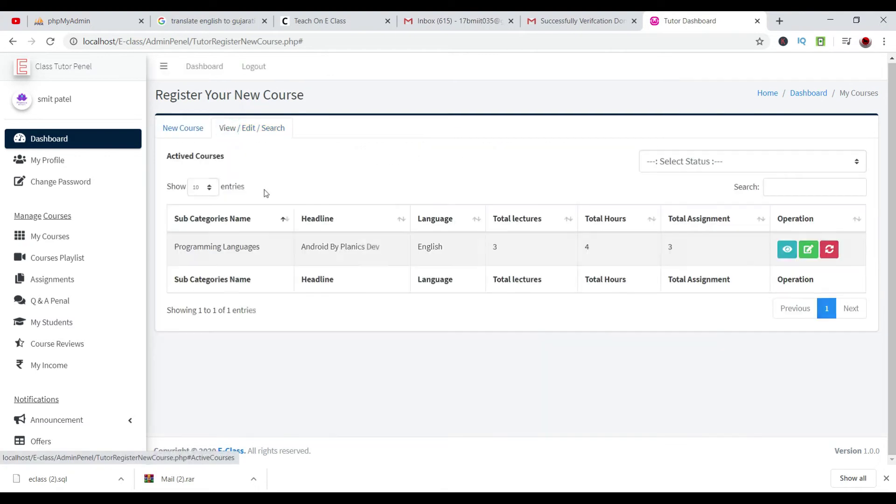
left_click(817, 250)
double_click(394, 343)
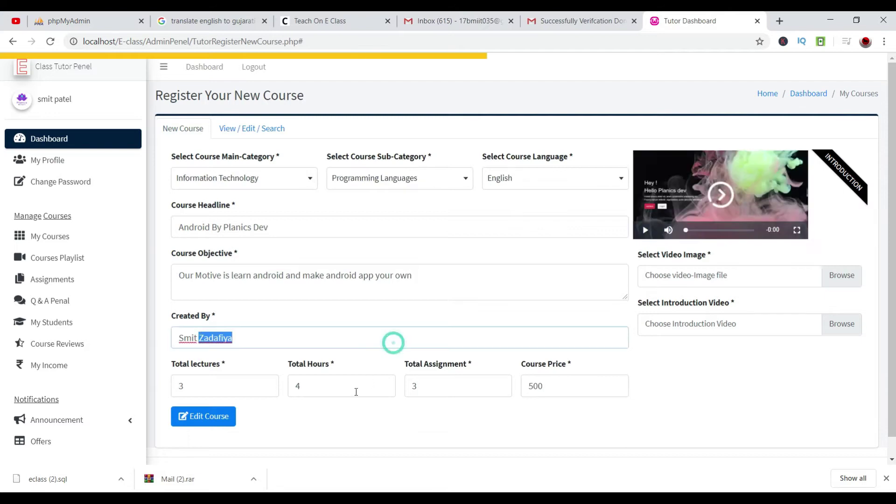
left_click(353, 388)
left_click(580, 388)
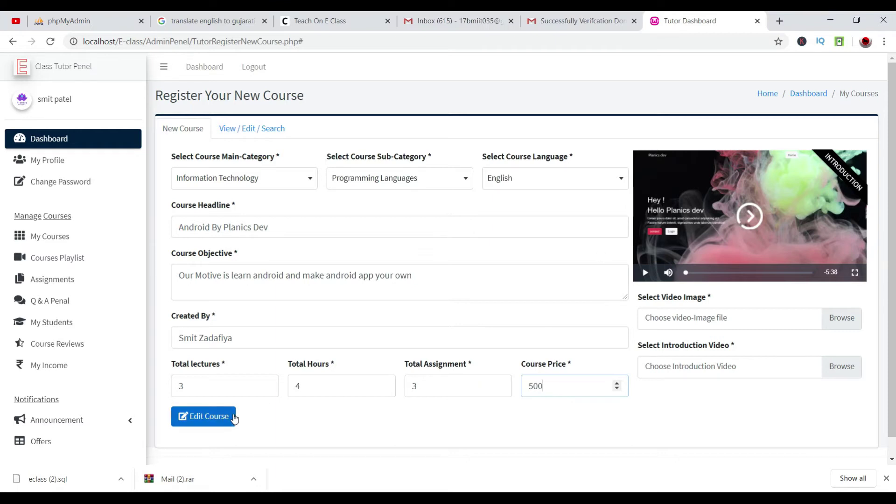
left_click(256, 129)
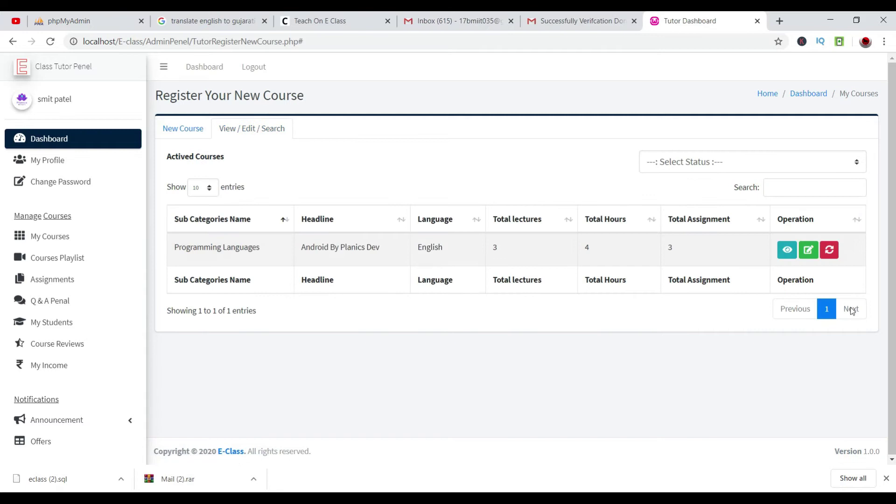
View the Android course's details and its playlist page, then return to the courses list.
left_click(786, 251)
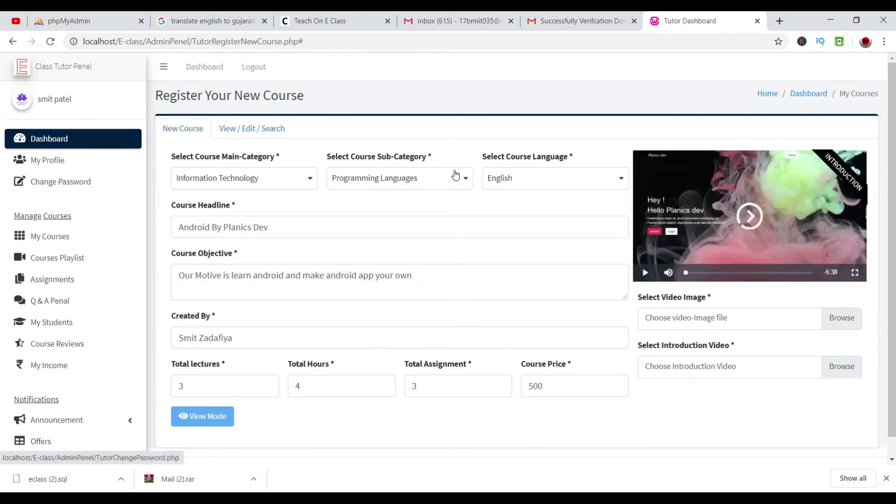
left_click(36, 255)
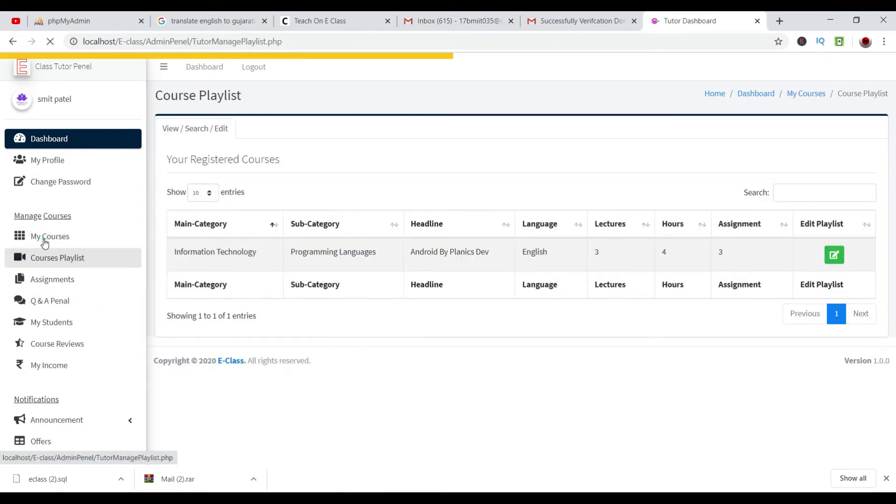
left_click(66, 239)
Deactivate the Android course, find it under De-Actived Courses, reactivate it, and open Courses Playlist.
left_click(829, 249)
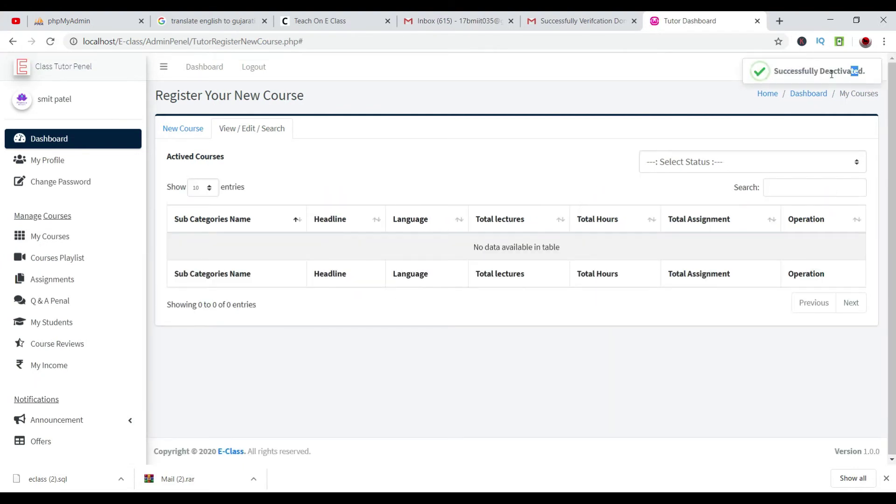
left_click(704, 163)
left_click(690, 191)
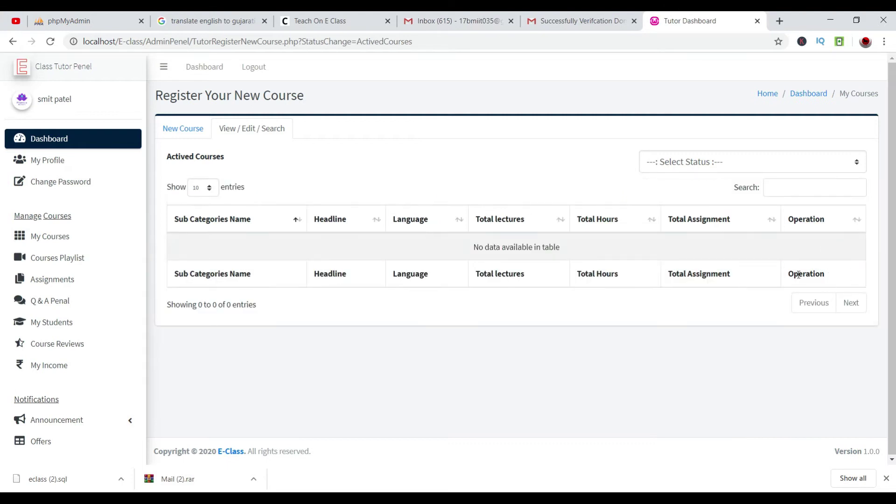
left_click(765, 161)
left_click(742, 202)
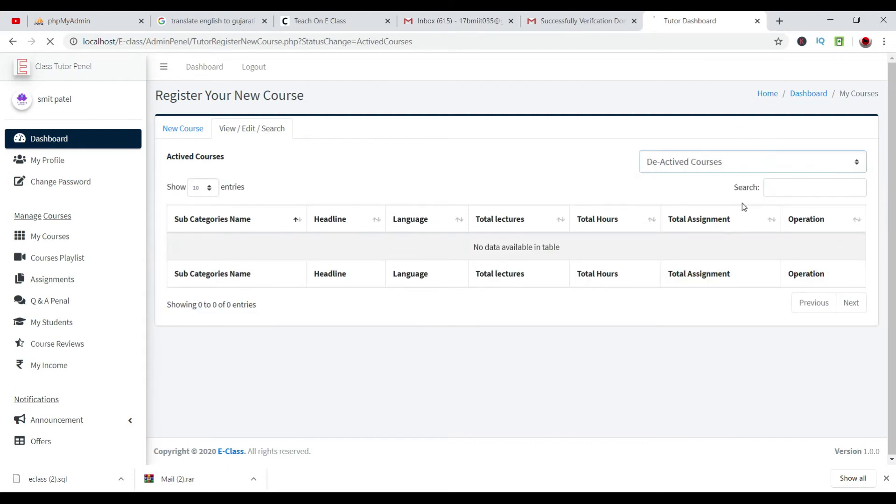
left_click(835, 252)
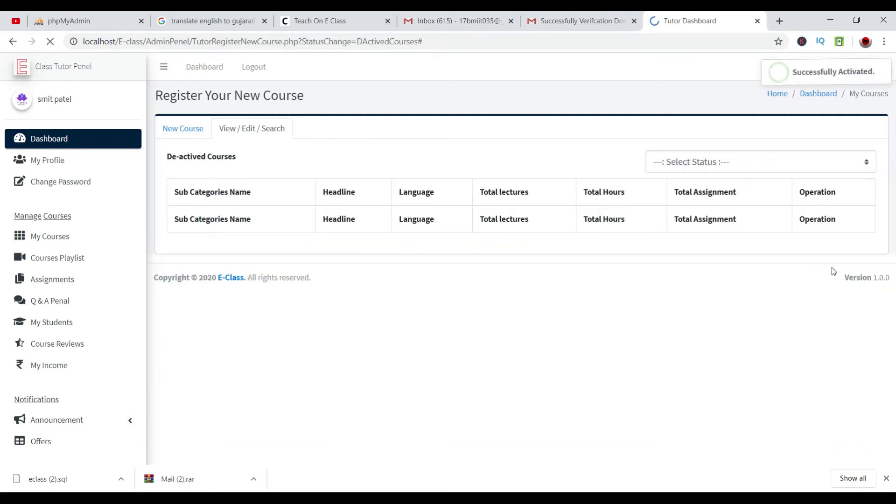
left_click_drag(863, 75, 771, 85)
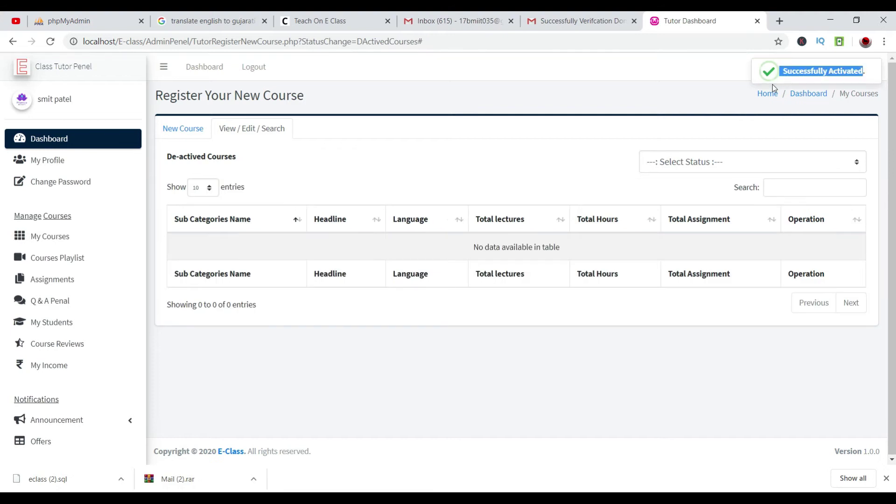
left_click(43, 260)
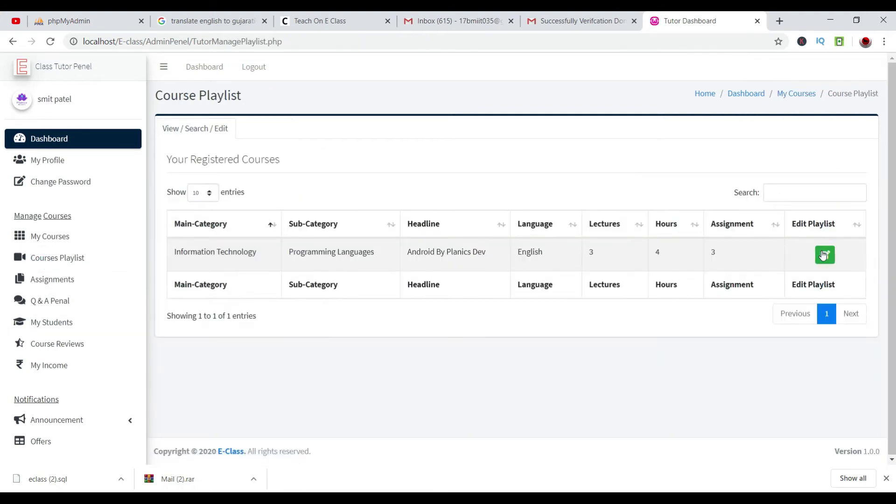
Add an Android playlist lecture: duration 10, title 'Android Setup', outcome 'How to install Android studio'.
left_click(824, 254)
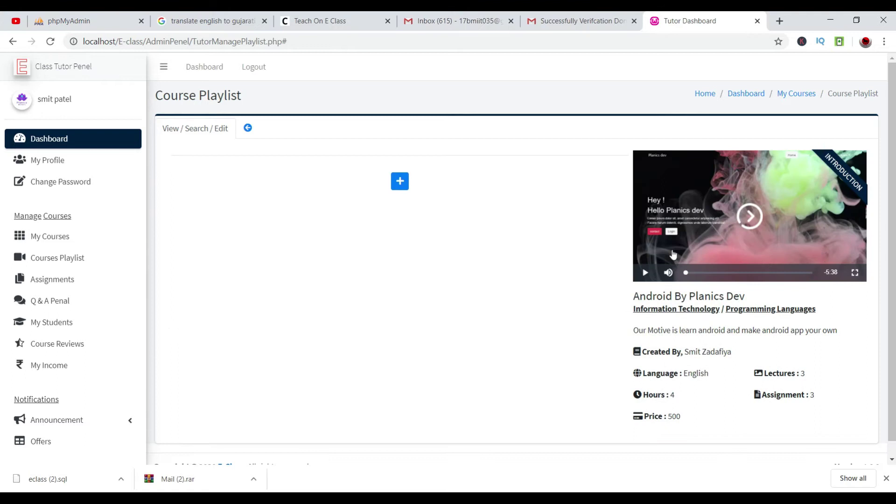
left_click(400, 181)
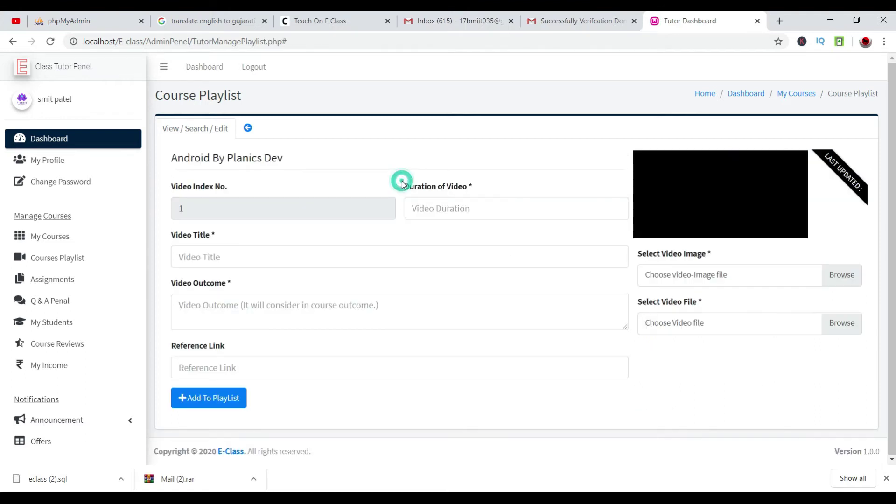
left_click(489, 210)
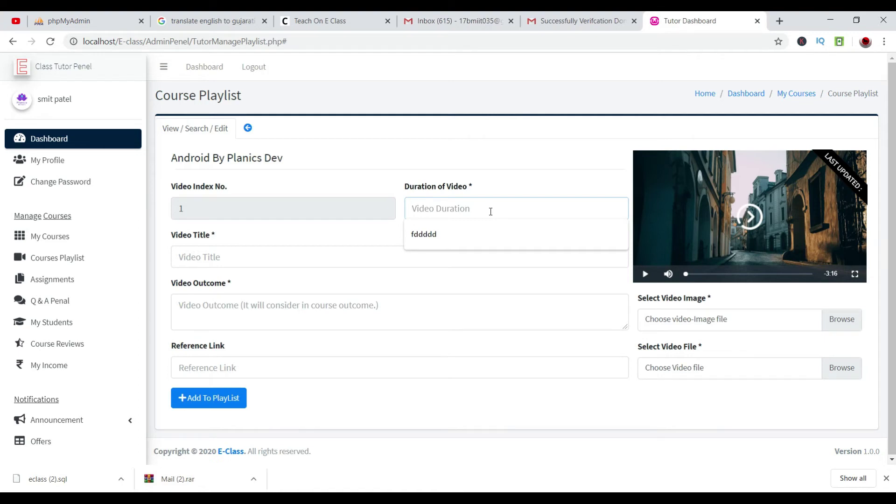
type("10")
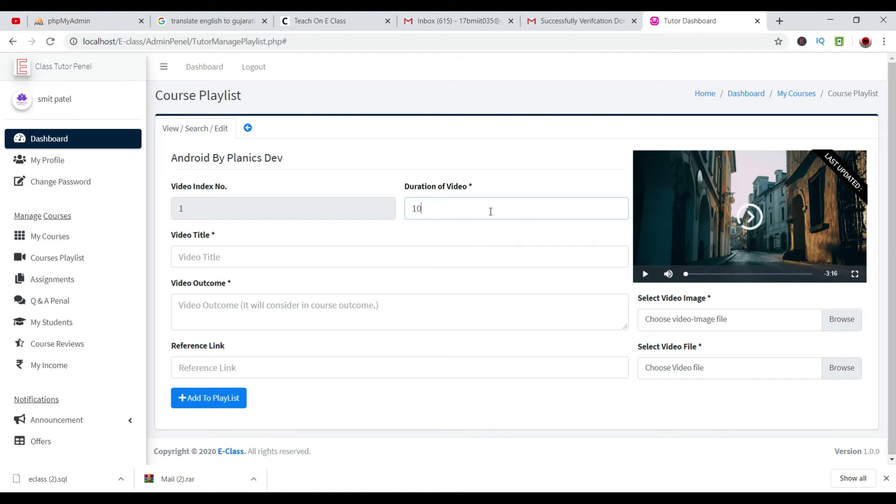
left_click(349, 257)
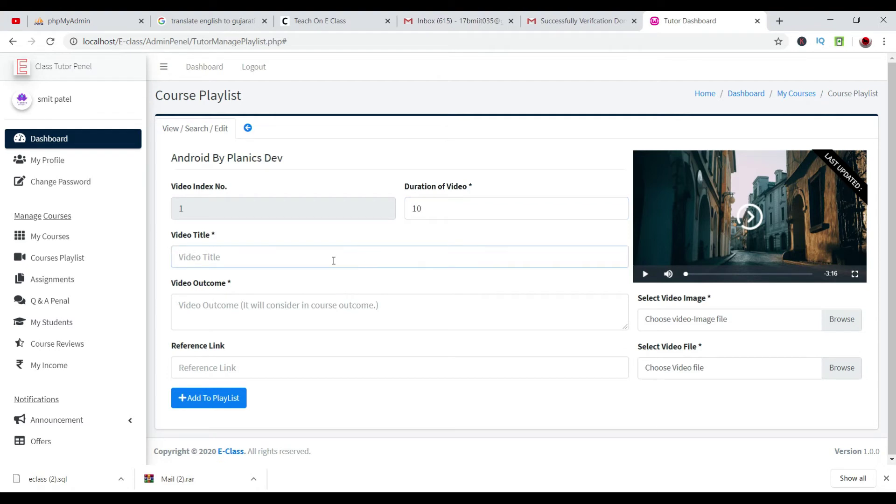
type("Android Setup")
key("Tab")
type("Ho")
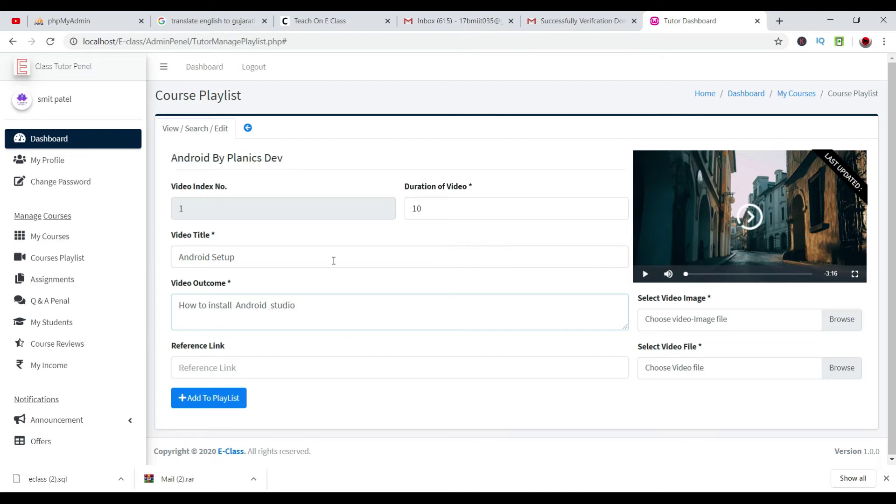
left_click(448, 359)
Attach Screenshot (3).png from Pictures > Screenshots as the lecture image.
left_click(861, 326)
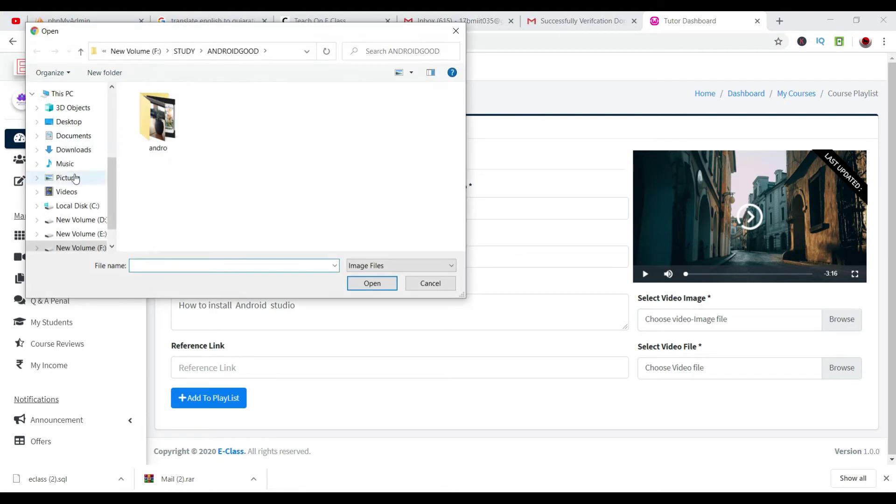
left_click(70, 178)
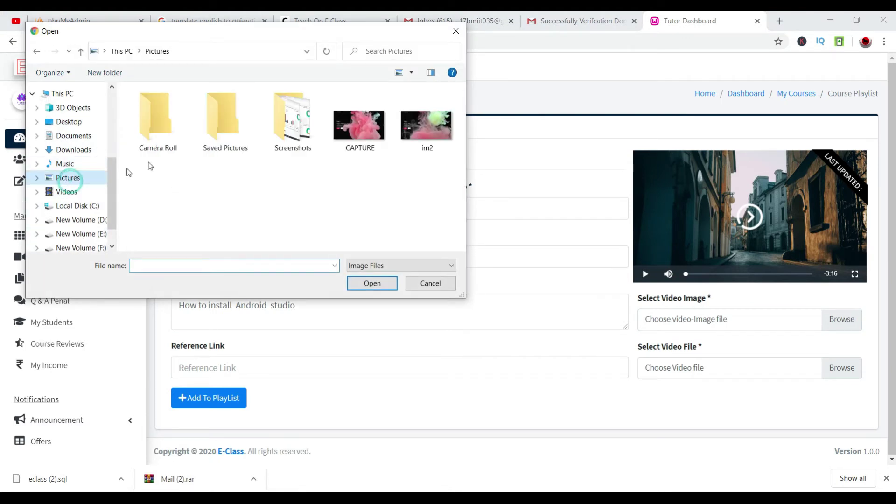
left_click(278, 144)
left_click(279, 144)
left_click(279, 143)
left_click(372, 283)
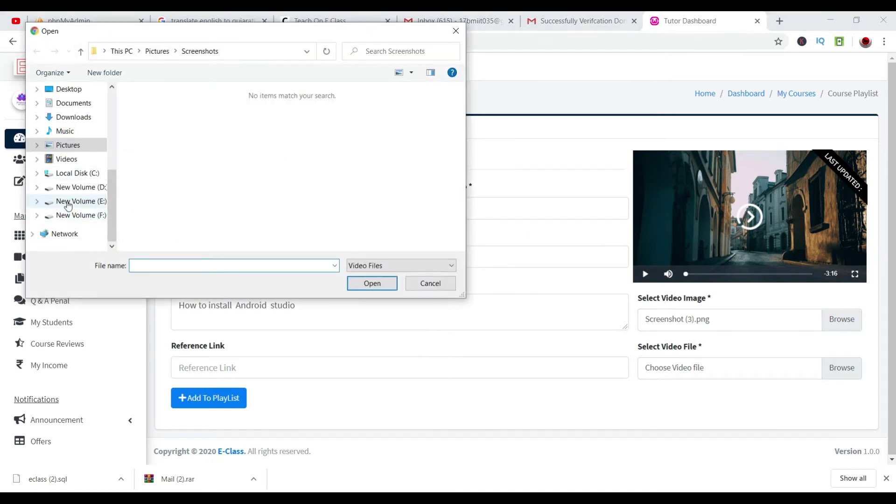
Attach 'Android tutorial (2018) - 02 - Prepare development environment.mp4' from F:\STUDY\ANDROIDGOOD as the video.
left_click(70, 215)
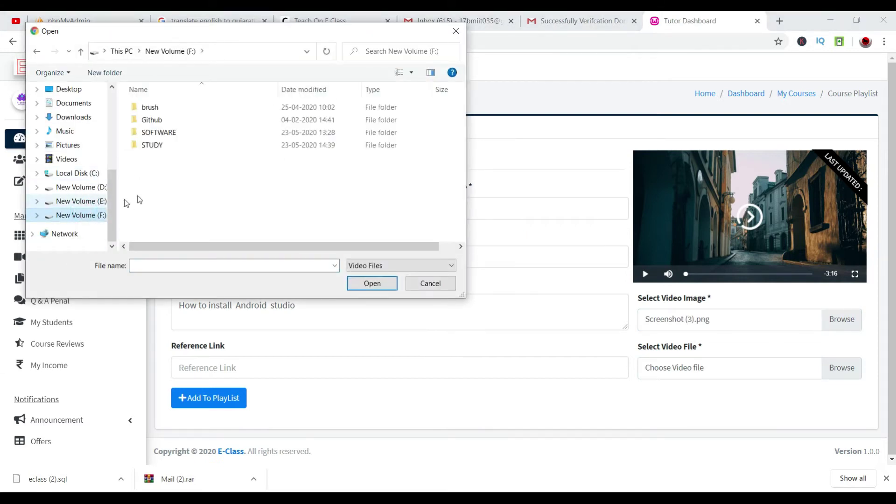
double_click(197, 148)
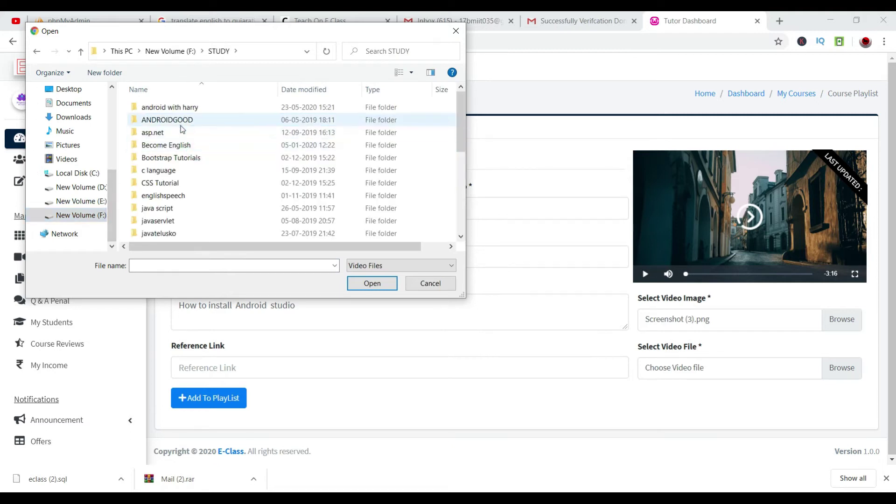
double_click(167, 119)
left_click(355, 140)
left_click(371, 283)
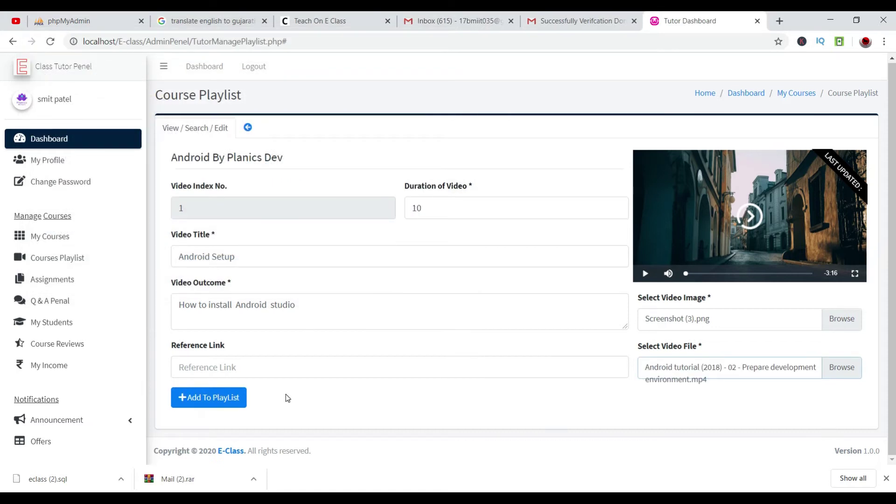
Add the Android Setup lecture to the playlist and open its details.
left_click(230, 404)
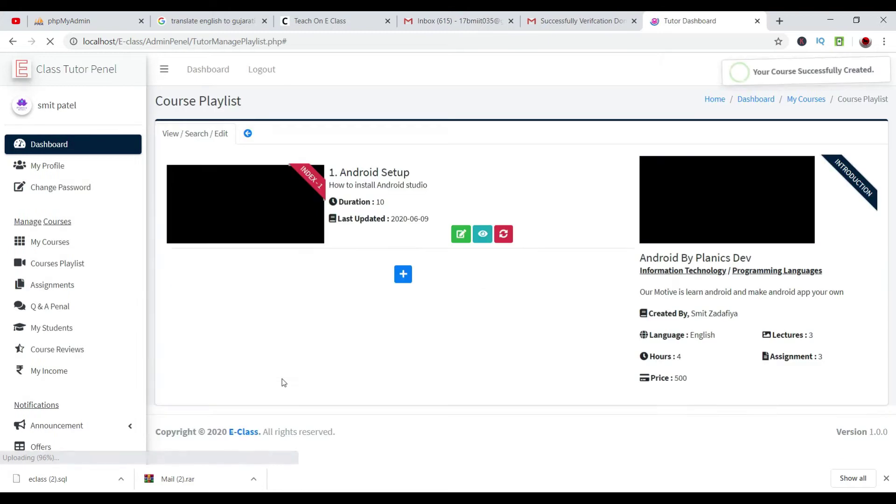
left_click(833, 73)
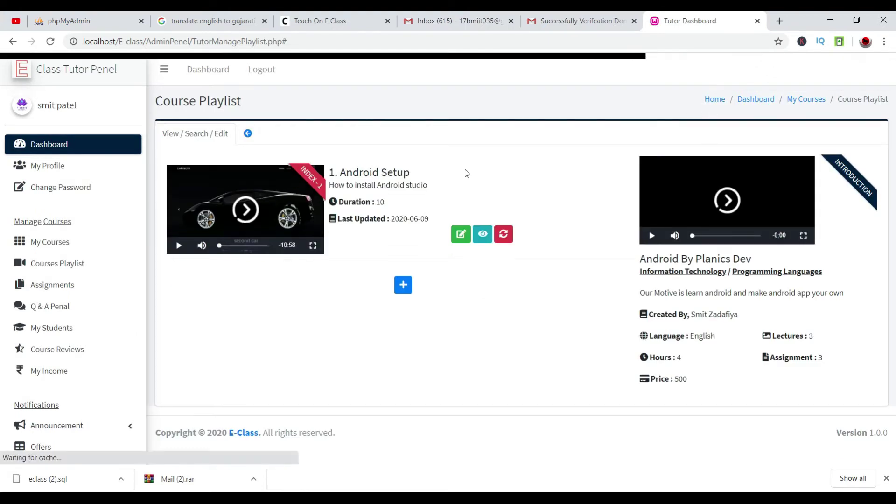
left_click(480, 236)
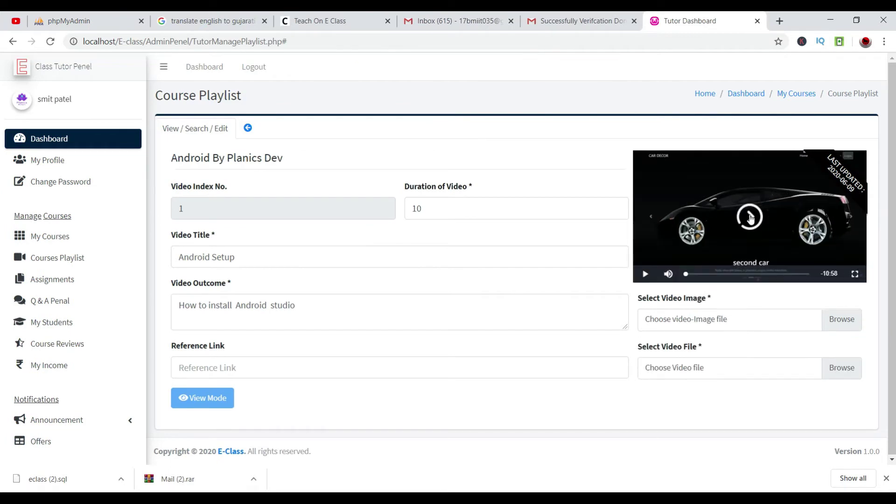
Play and skip through the lecture video, pause it, and go back to the playlist.
left_click(746, 216)
left_click(711, 274)
left_click(728, 274)
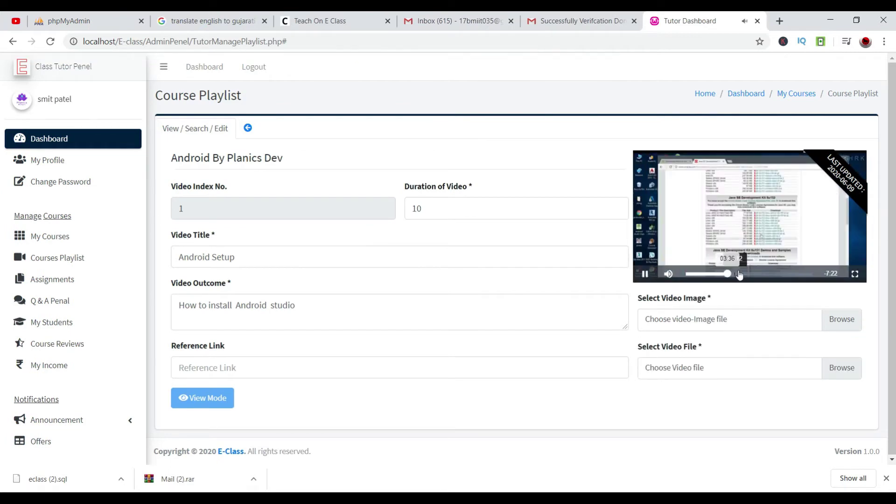
left_click(740, 274)
left_click(755, 274)
left_click(765, 274)
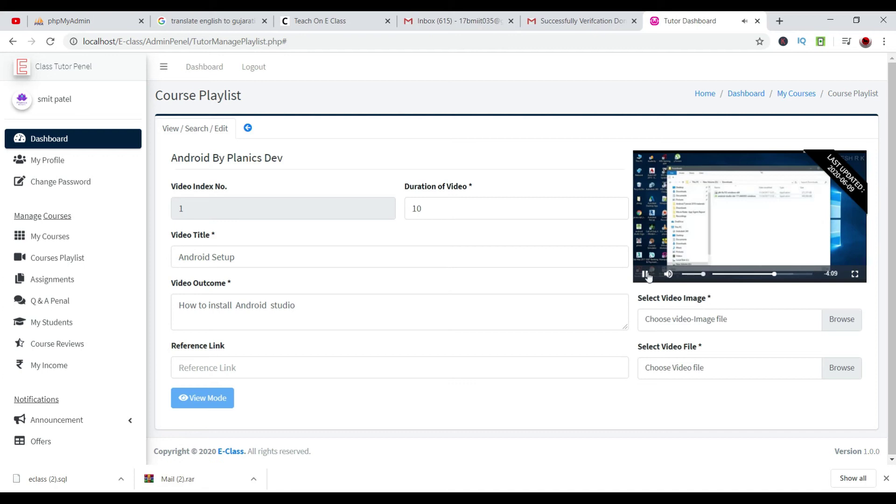
left_click(644, 274)
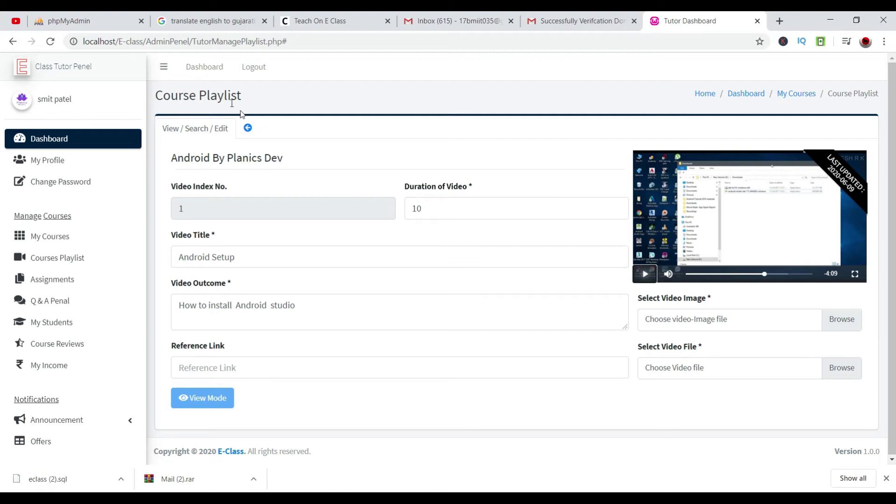
left_click(247, 128)
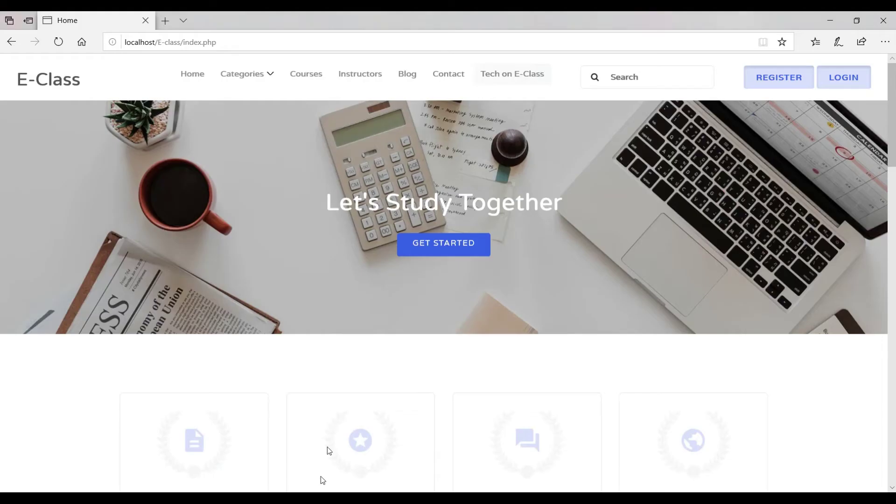
Register a new student through Sign Up with a first name, last name and e-mail address.
left_click(846, 84)
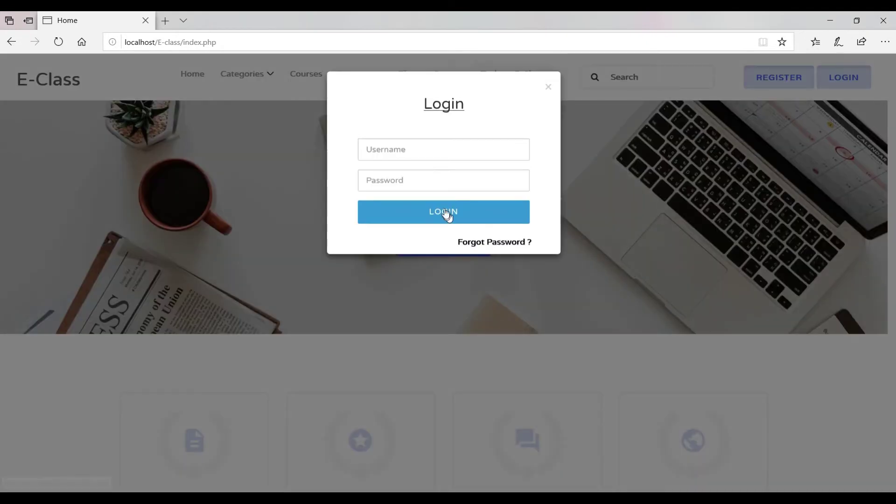
left_click(548, 87)
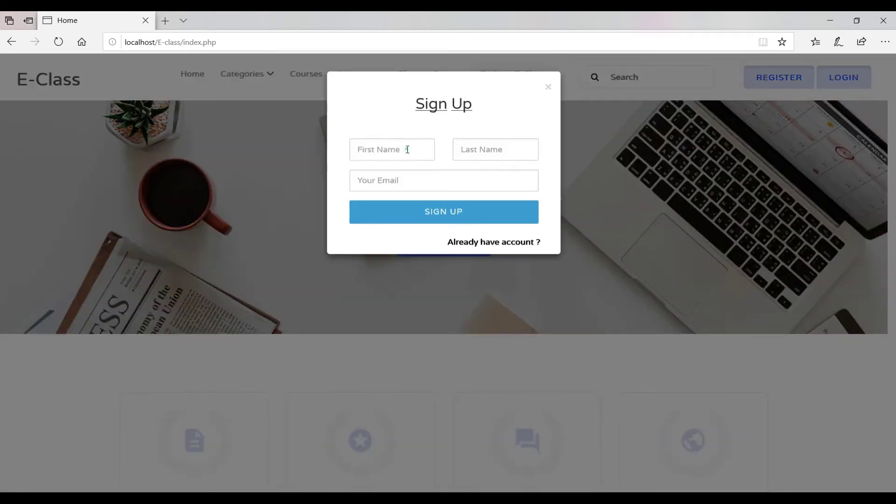
left_click(408, 149)
type("smit")
key("Tab")
type("z\\")
key("Tab")
type("17")
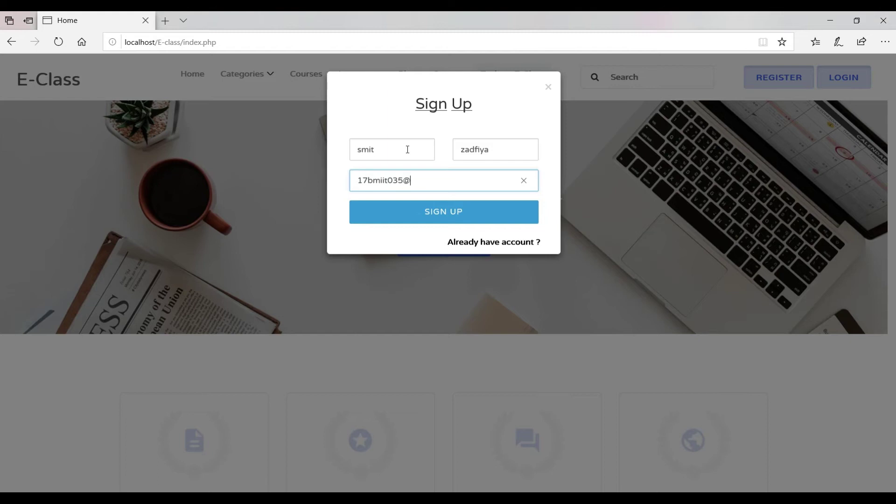
key("Return")
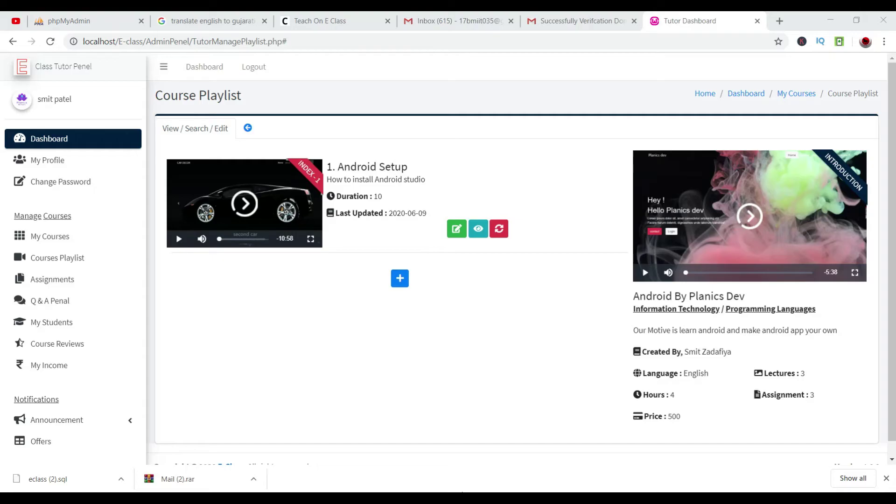
Acknowledge the Edge verify-your-account notice and return to the Gmail inbox.
left_click(460, 19)
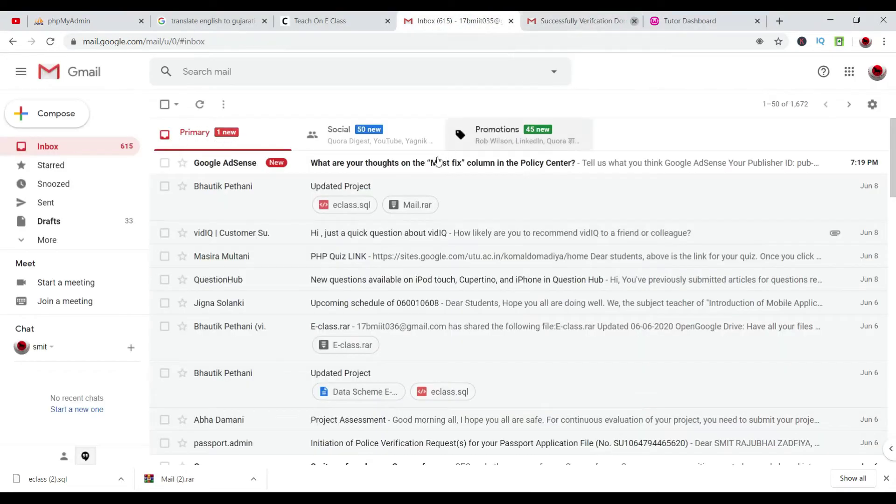
left_click(828, 19)
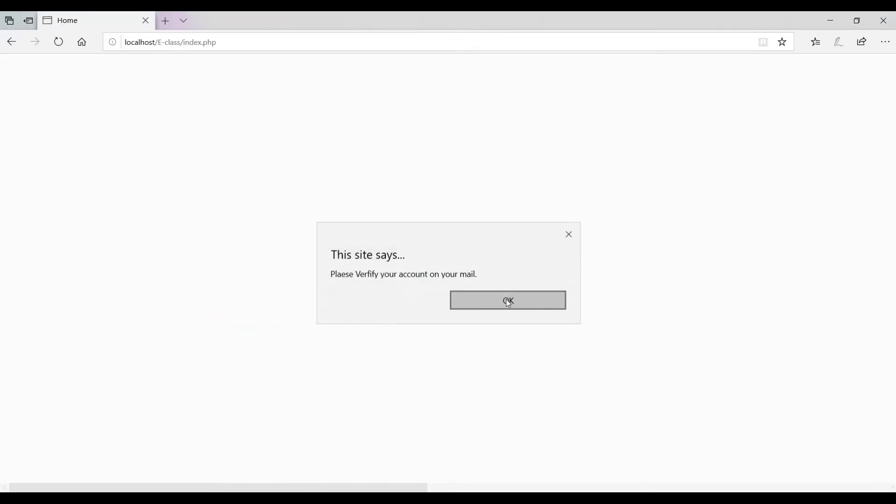
left_click(471, 294)
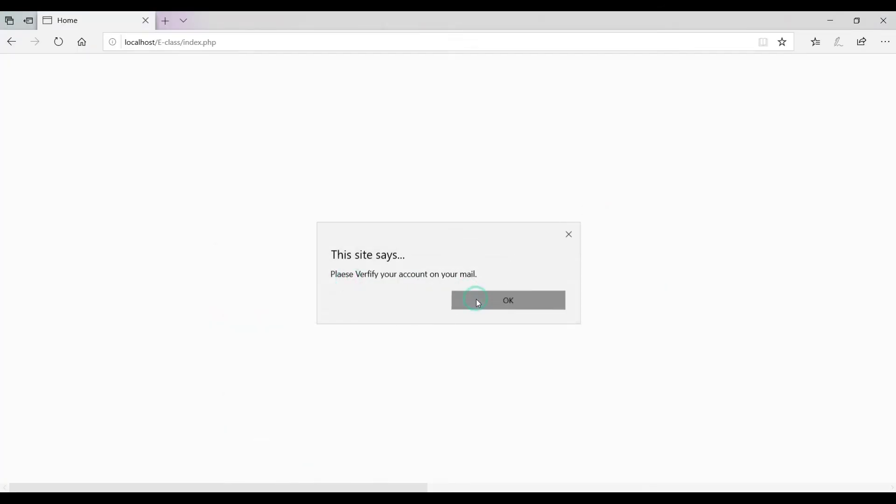
key("alt+Tab")
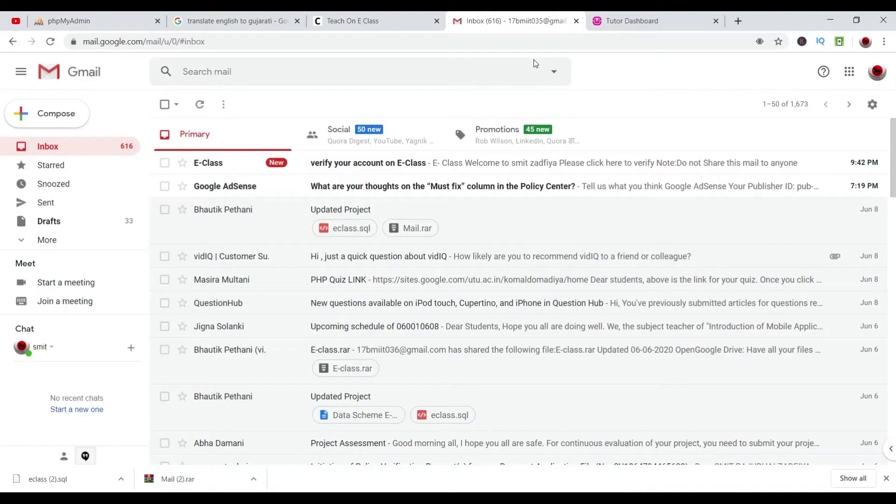
Open the E-Class verification email, mark it Looks safe, and follow its verify link.
left_click(246, 162)
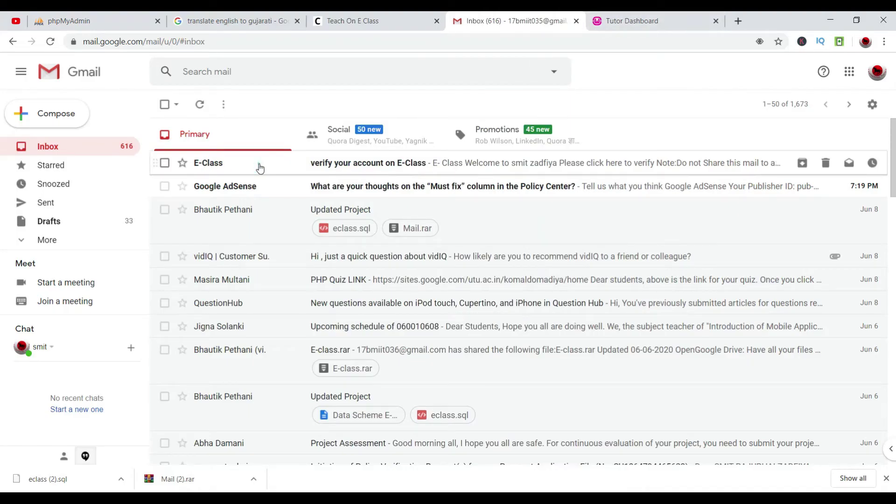
left_click(260, 167)
left_click(337, 264)
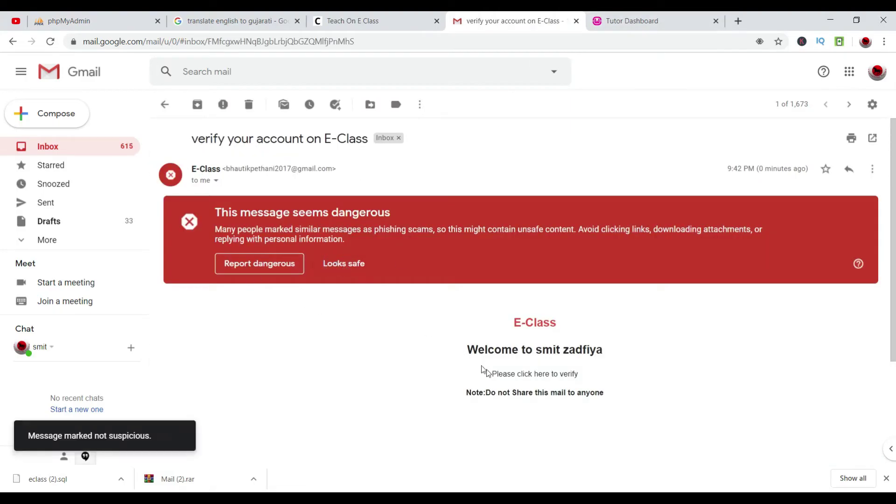
left_click(354, 265)
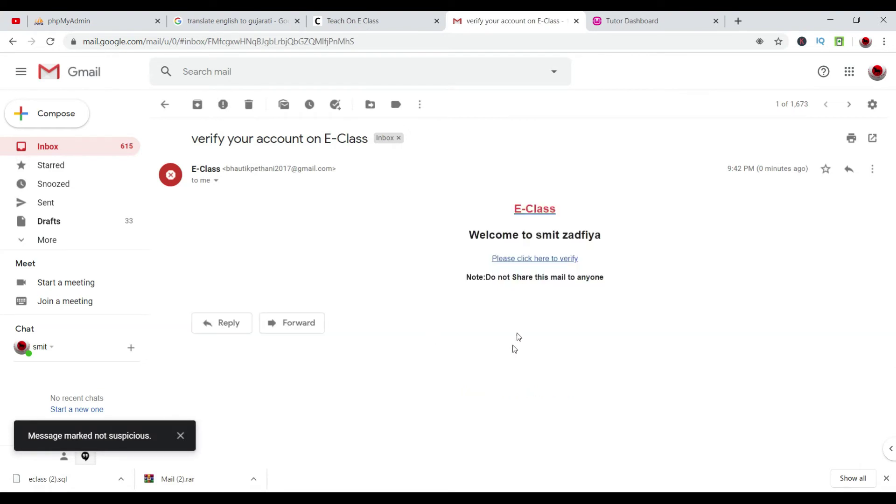
left_click(523, 260)
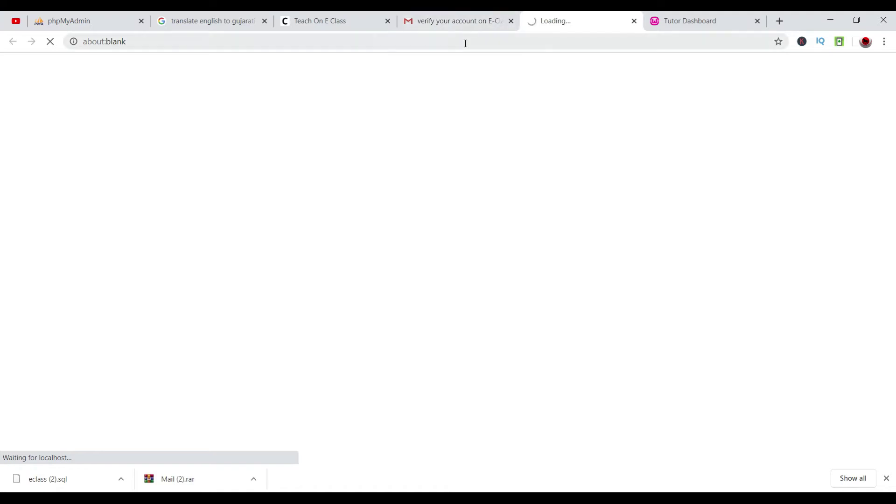
Dismiss the credentials-sent notice, close the verification tab, and return to the Gmail inbox.
left_click(563, 104)
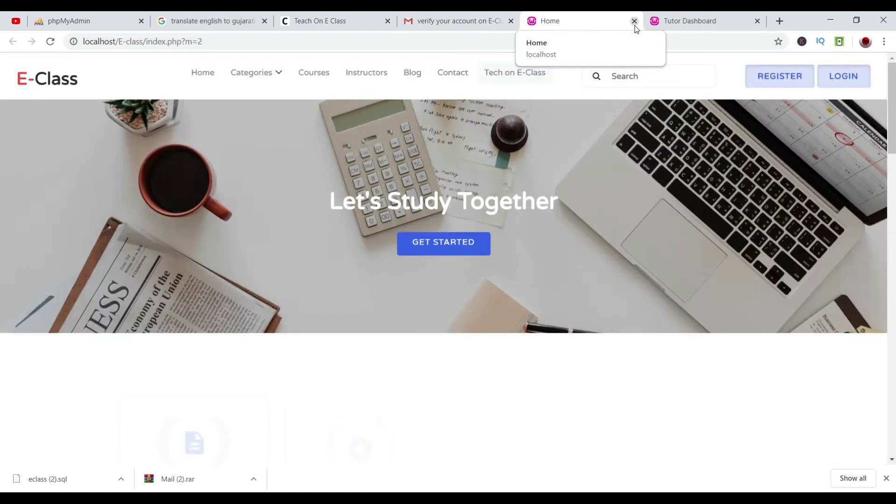
left_click(634, 21)
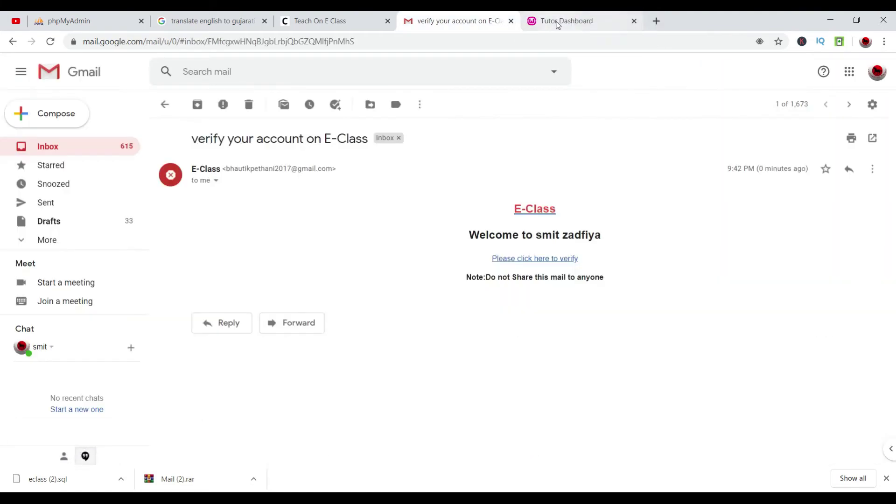
left_click(558, 22)
left_click(455, 21)
left_click(164, 104)
Copy the generated password from the 'Successfully Verifcation Done' email and bring up the E-Class login form.
left_click(327, 162)
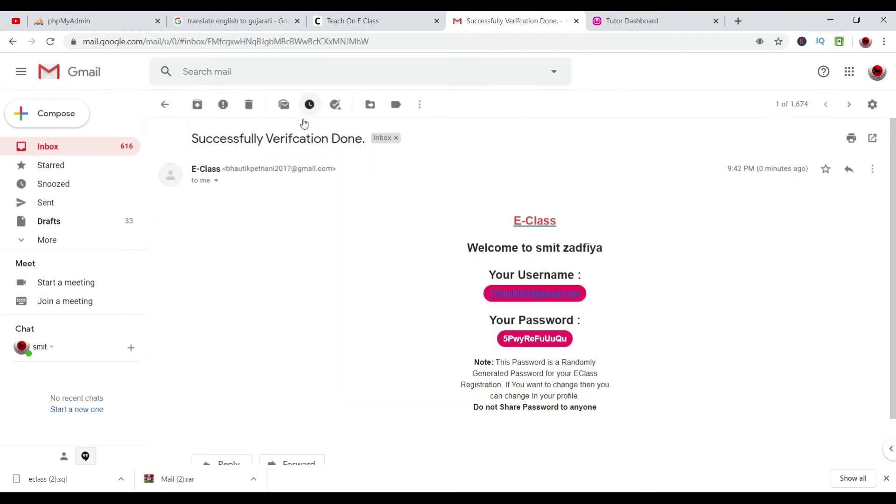
left_click_drag(512, 216, 557, 342)
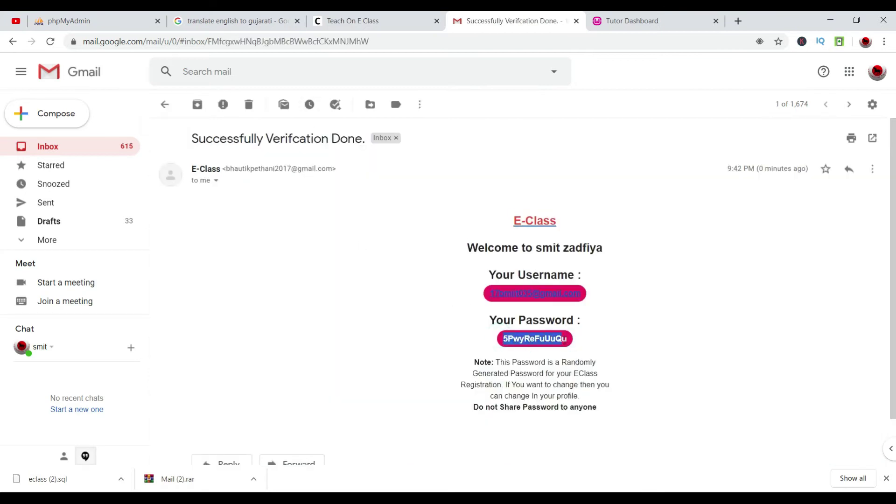
key("alt")
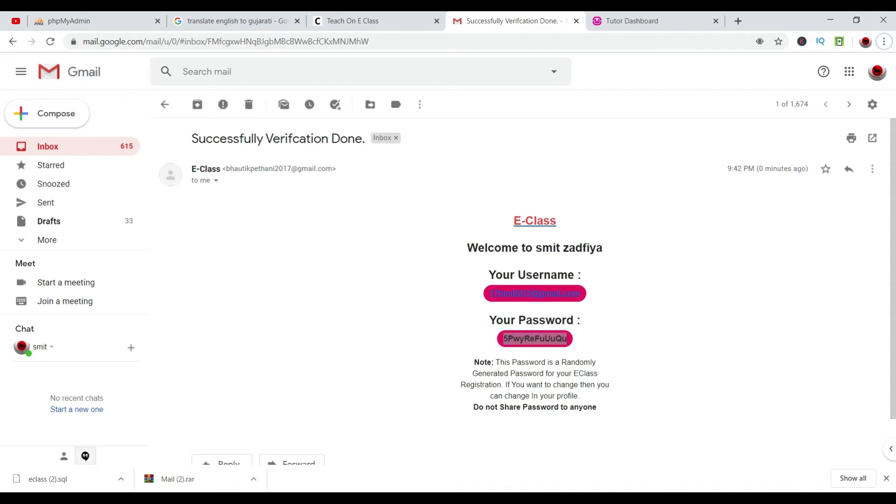
key("alt+Tab")
left_click(845, 87)
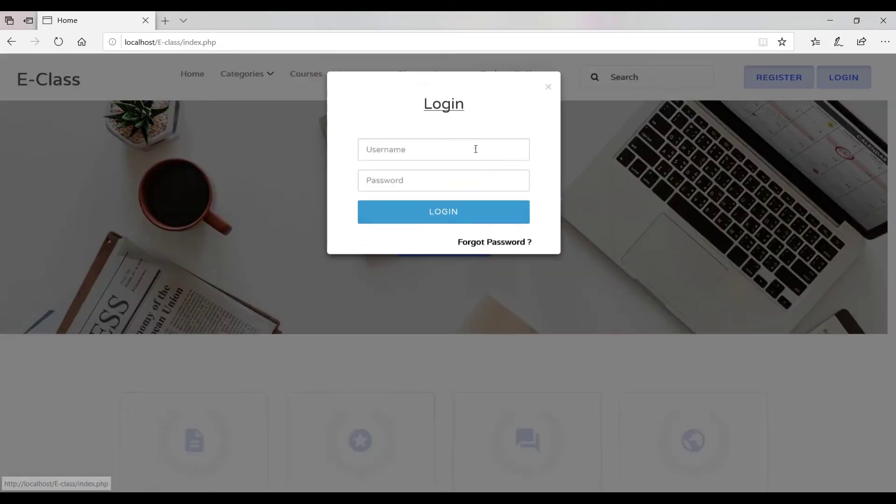
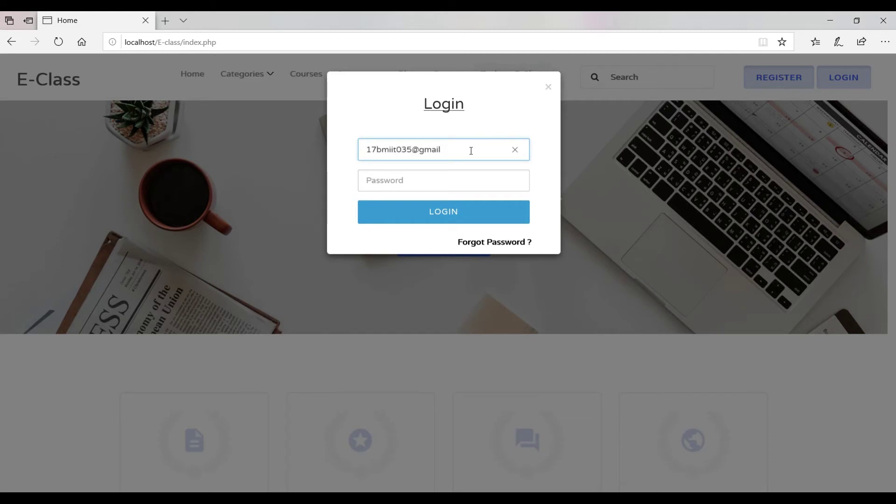
Log in with the student's e-mail as username and the emailed password pasted in.
key("Tab")
type("*************")
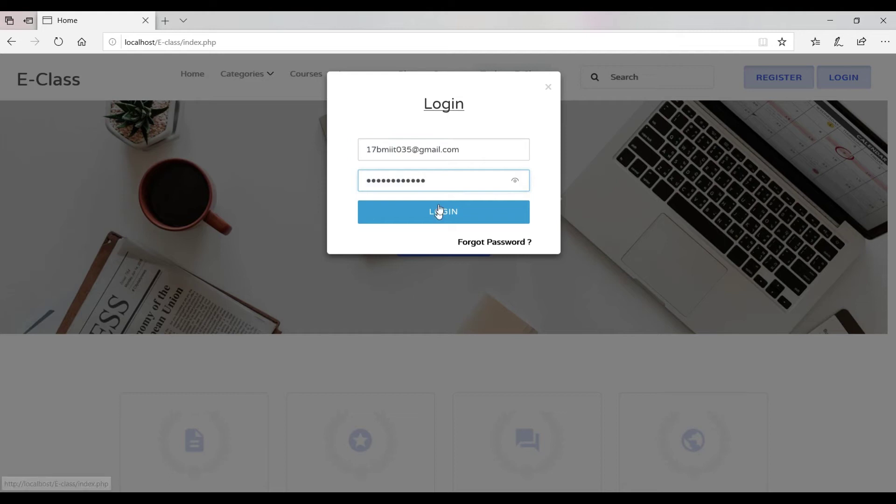
left_click(440, 208)
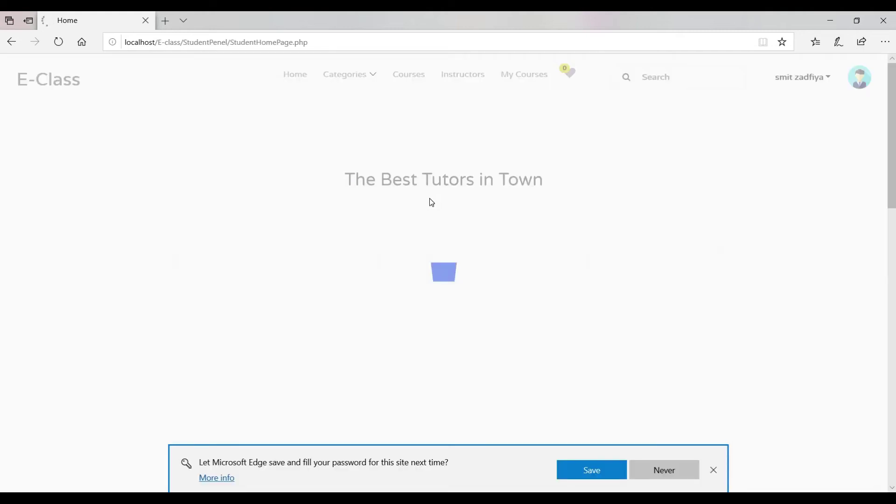
Change the student's password, pasting the emailed one as old and entering a new one twice.
scroll(698, 215, "down", 6)
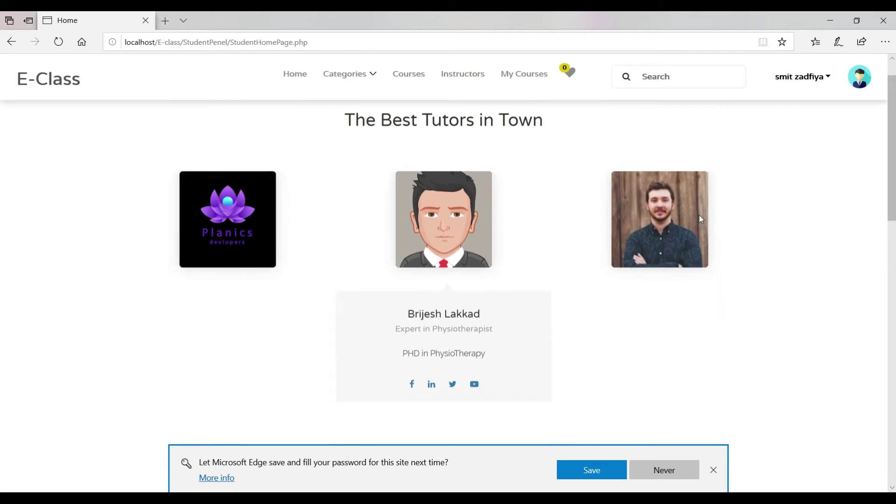
scroll(699, 215, "up", 6)
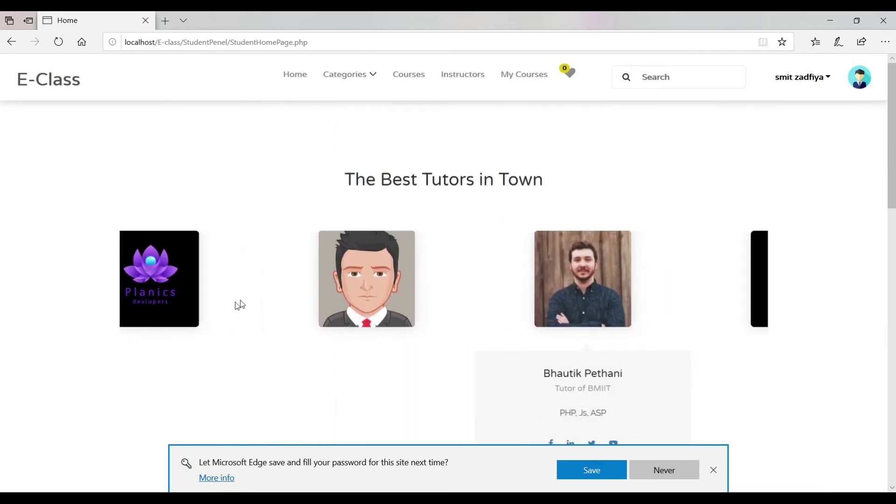
left_click(812, 85)
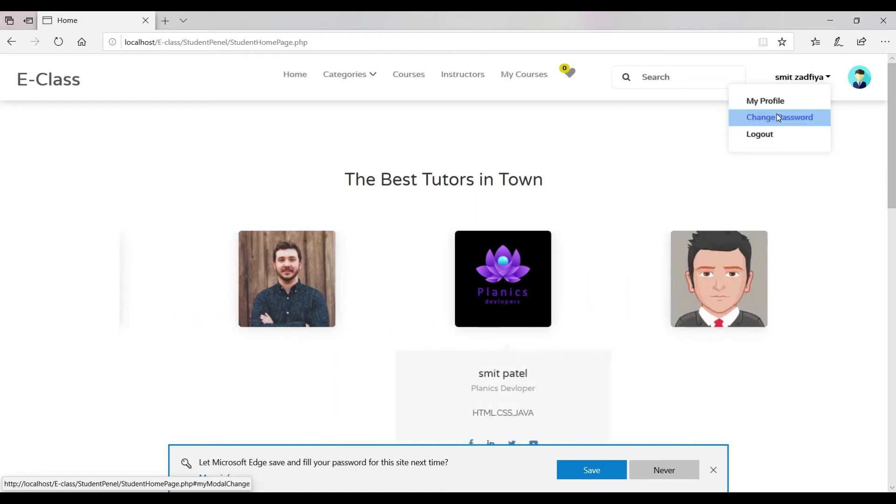
left_click(777, 118)
left_click(458, 142)
key("ctrl+v")
left_click(446, 184)
type("12")
key("Tab")
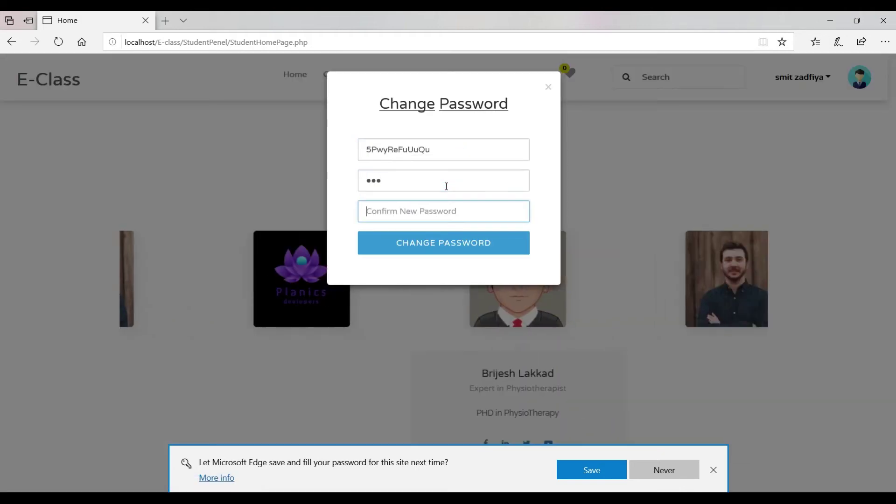
type("123")
left_click(420, 243)
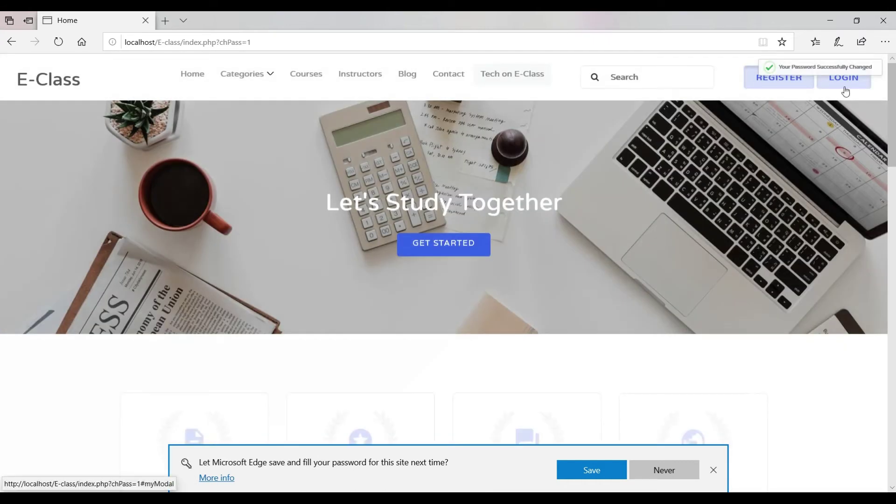
Log back in with the student's e-mail address and the new password.
left_click(843, 84)
left_click(462, 146)
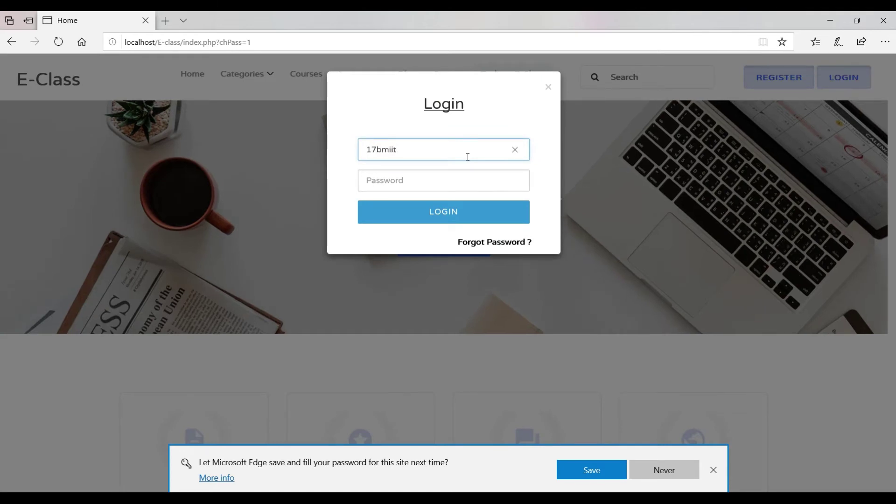
key("Tab")
type("123")
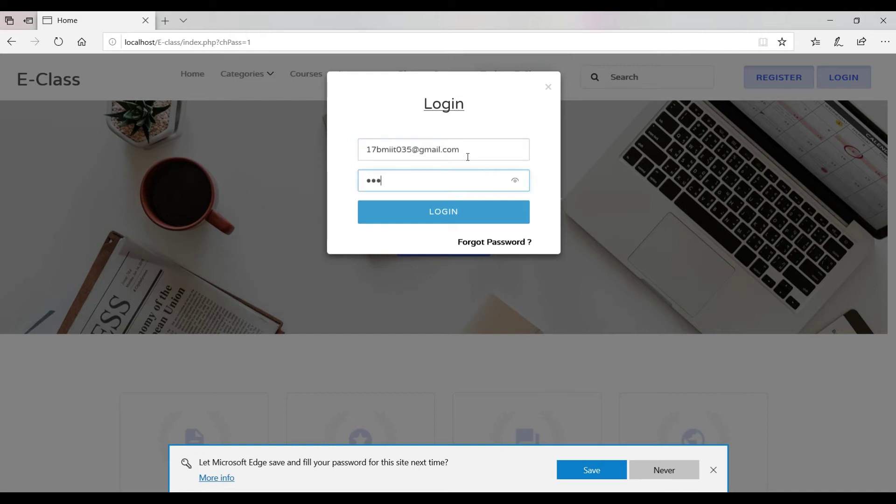
key("Return")
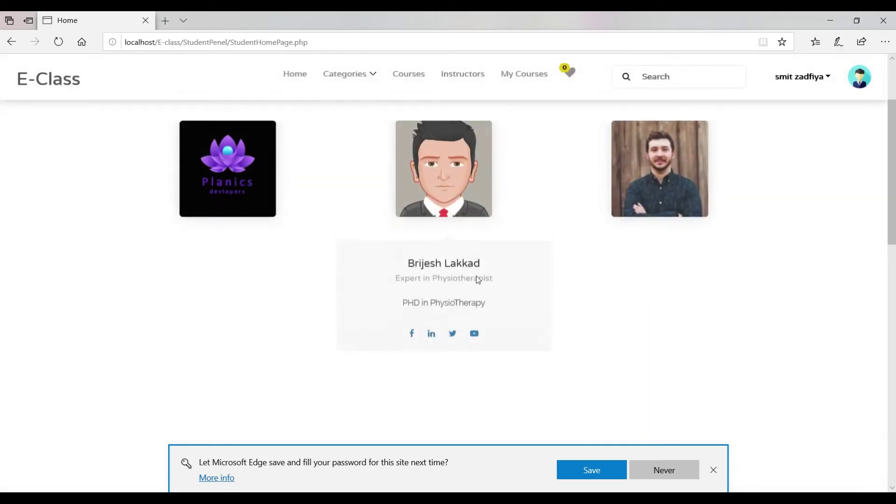
Browse Categories > Information & Technology > Programming Languages and open Android By Planics Dev.
scroll(466, 256, "down", 2)
mouse_move(349, 80)
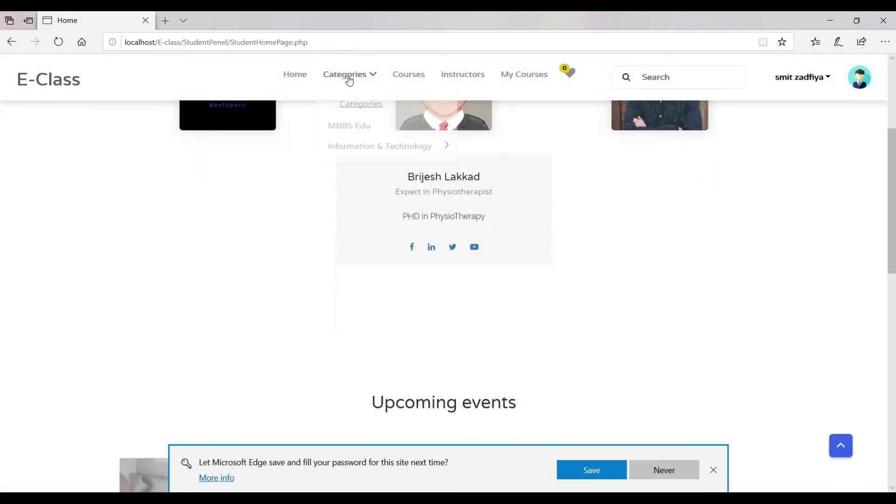
left_click(411, 146)
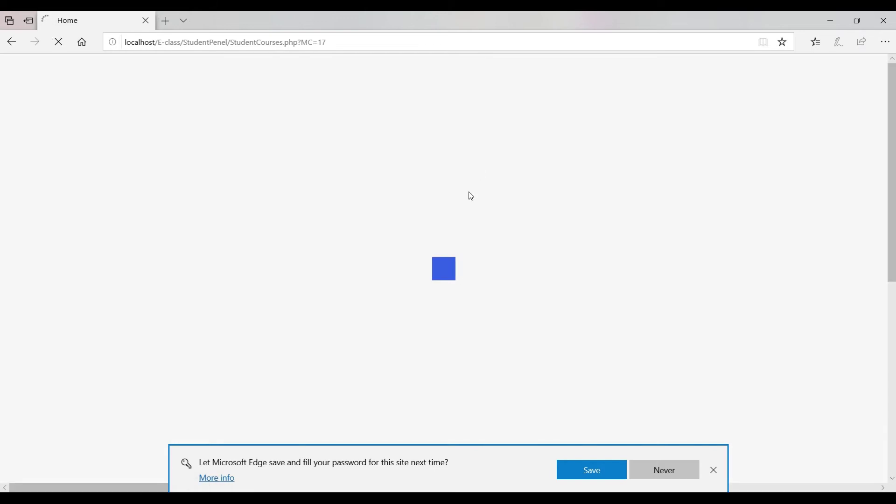
left_click(714, 472)
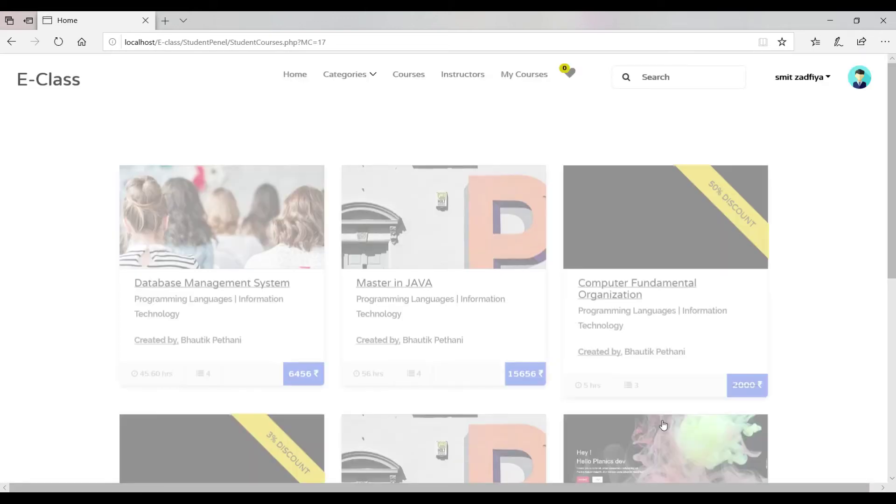
scroll(619, 334, "down", 2)
scroll(619, 334, "down", 3)
left_click(586, 336)
left_click_drag(586, 336, 710, 376)
left_click(686, 350)
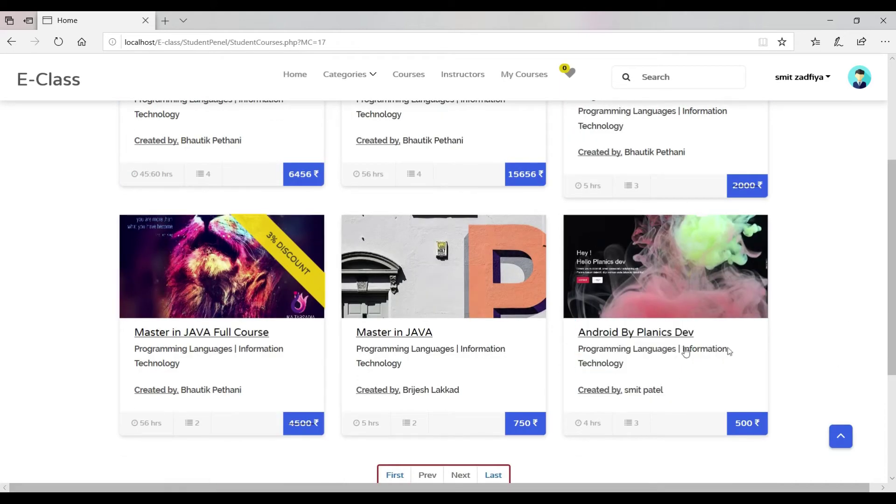
left_click(657, 334)
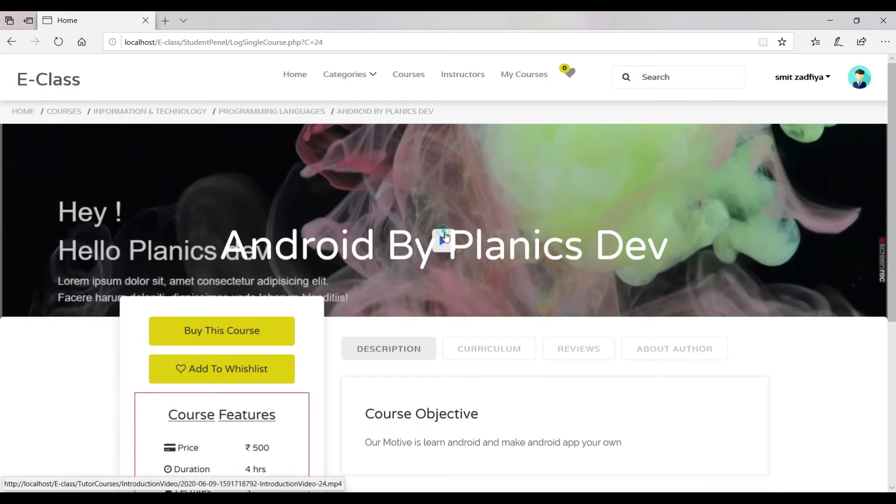
Play the course intro video, skip near the end, watch fullscreen at maximum volume, then close it.
left_click(443, 237)
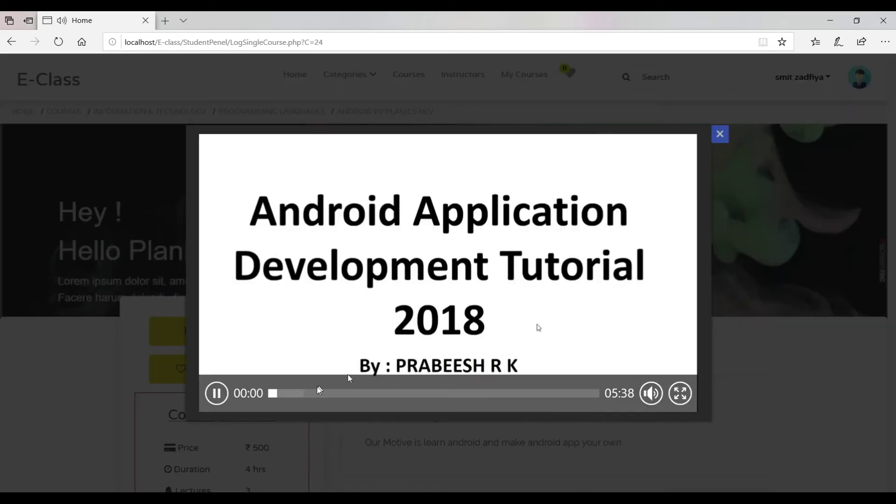
left_click(305, 395)
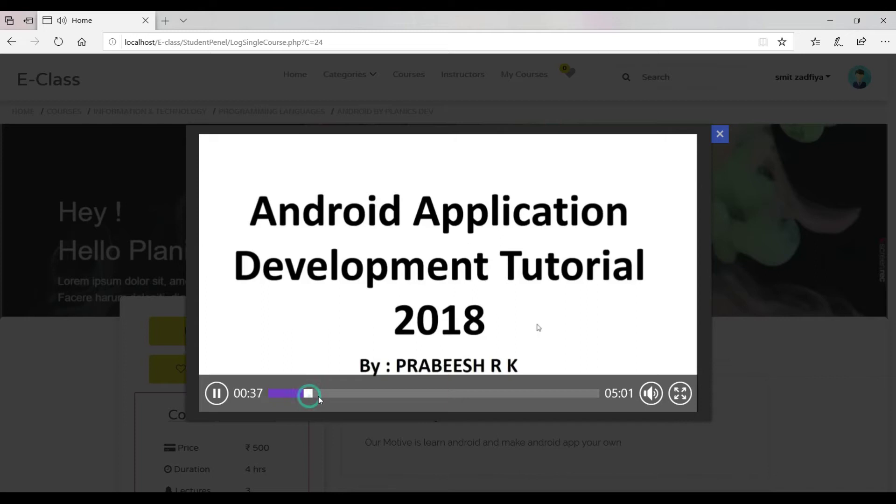
left_click(374, 394)
left_click(544, 393)
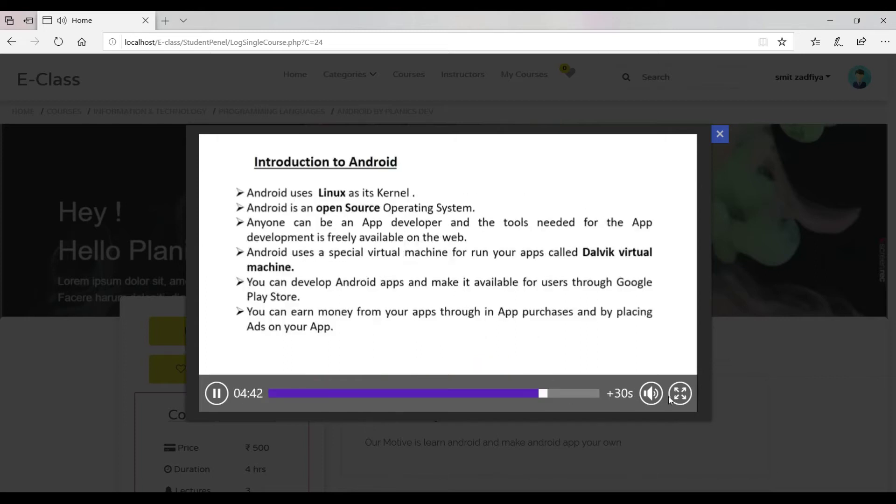
left_click(678, 394)
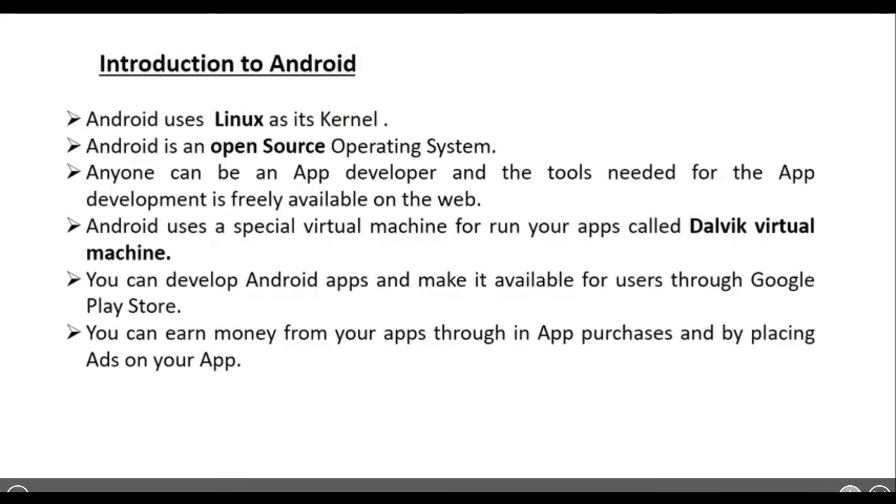
left_click(849, 395)
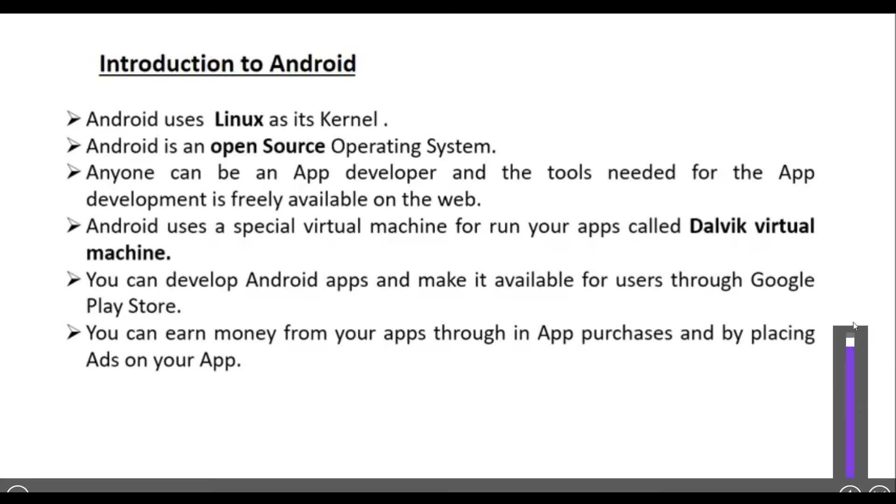
left_click_drag(853, 326, 854, 317)
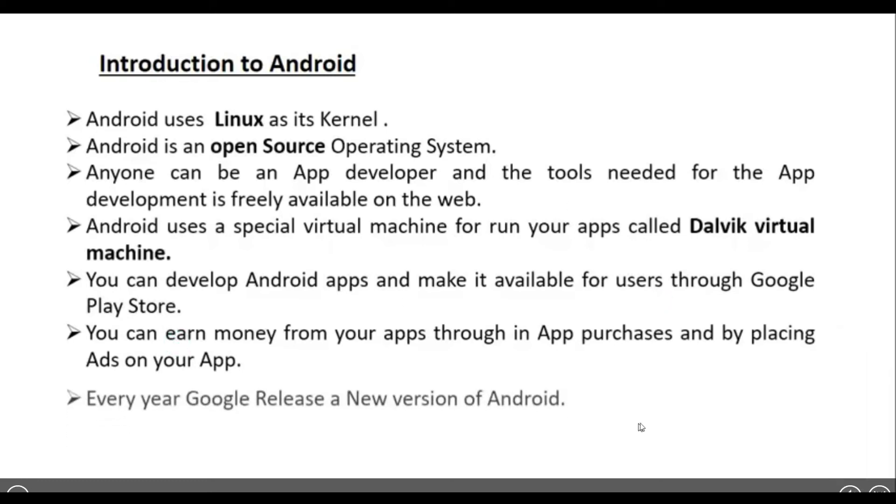
key("Escape")
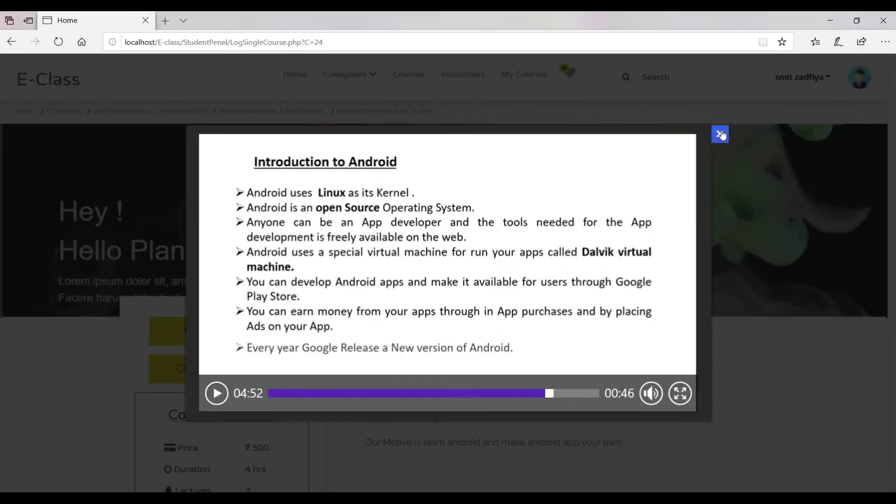
left_click(719, 134)
Review the course's Curriculum, Reviews and About Author tabs.
scroll(342, 335, "down", 1)
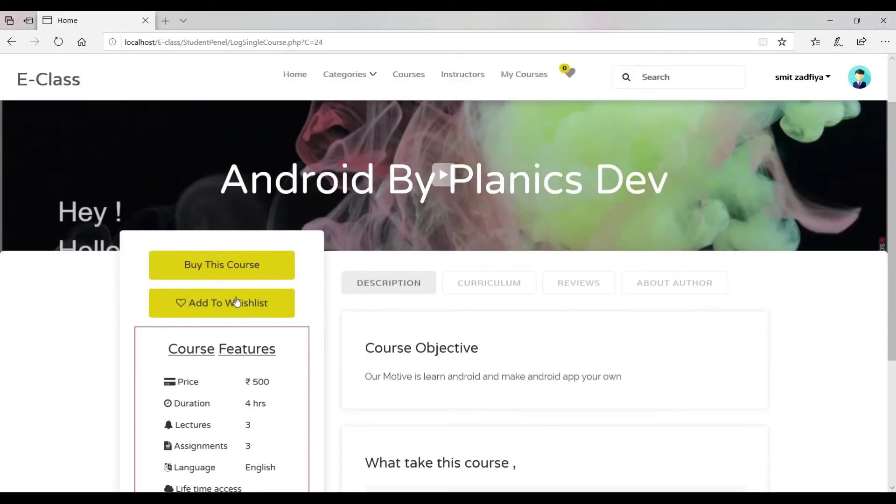
scroll(323, 276, "down", 2)
left_click_drag(372, 245, 626, 246)
left_click(485, 159)
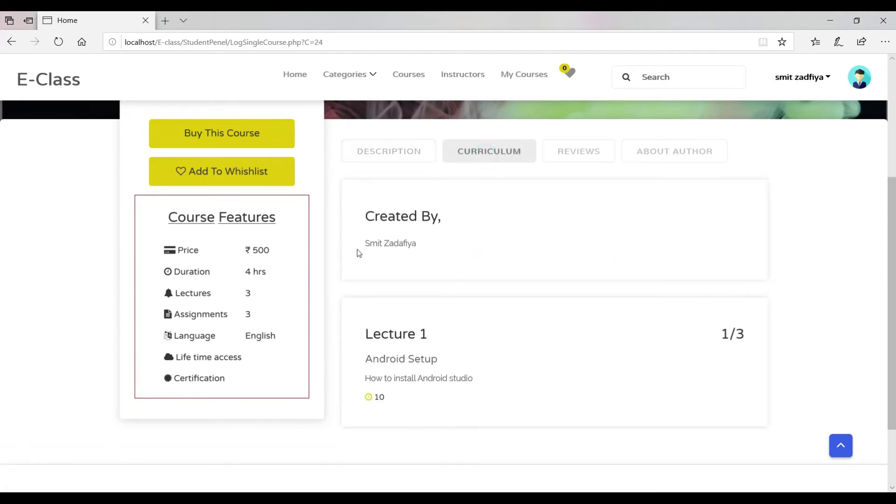
left_click_drag(370, 244, 416, 247)
left_click_drag(384, 343, 427, 335)
left_click(602, 151)
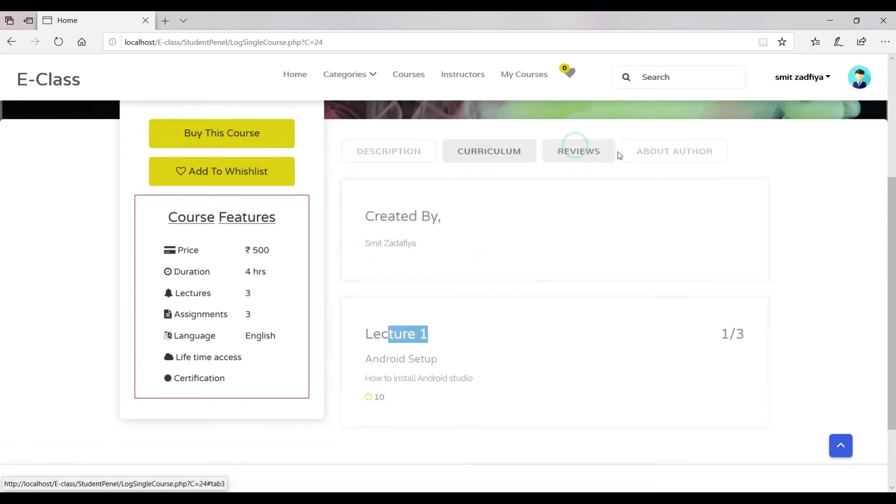
left_click(637, 151)
left_click(403, 244)
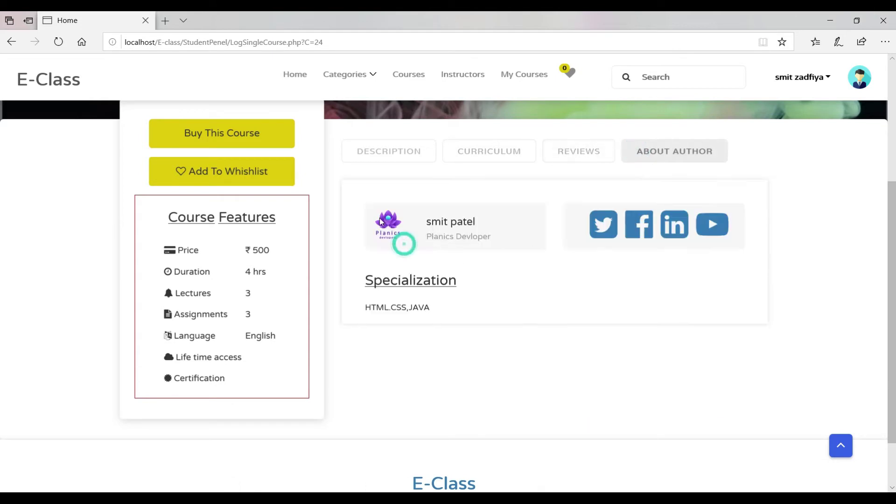
left_click_drag(420, 330, 399, 268)
left_click(440, 390)
scroll(492, 392, "up", 4)
Open a new lecture form from the Tutor Dashboard's Android course playlist.
key("alt+Tab")
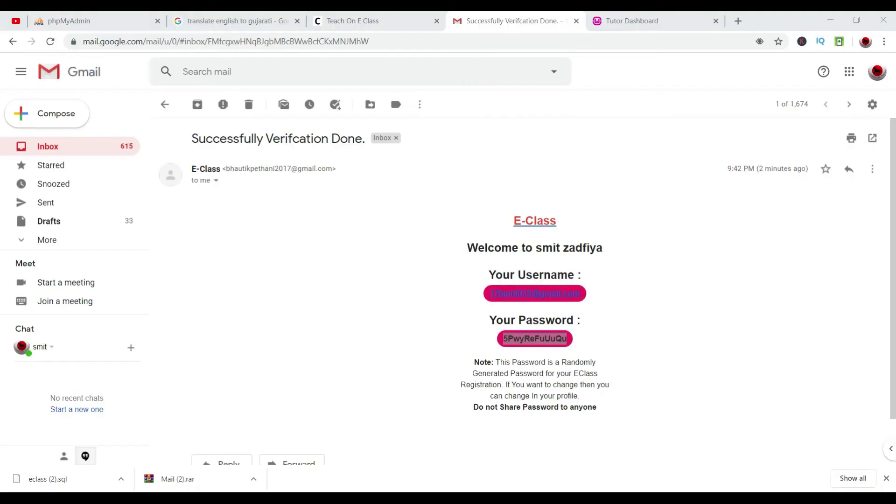
left_click(652, 22)
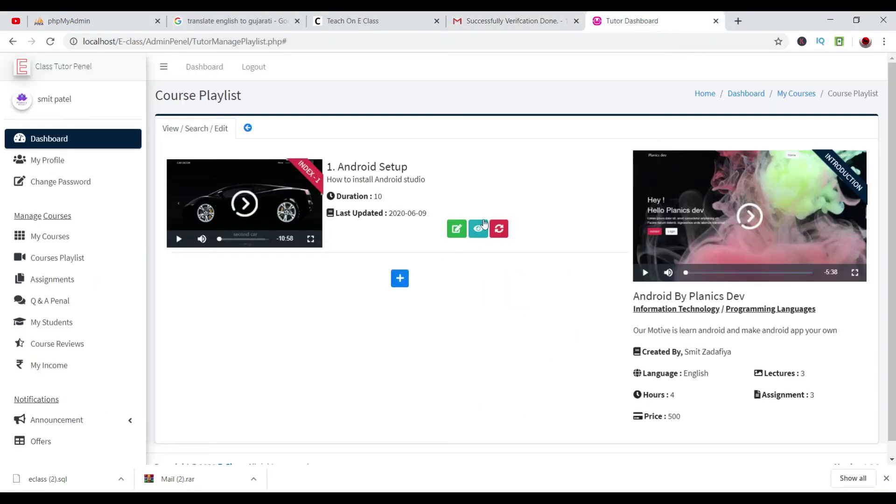
left_click(407, 278)
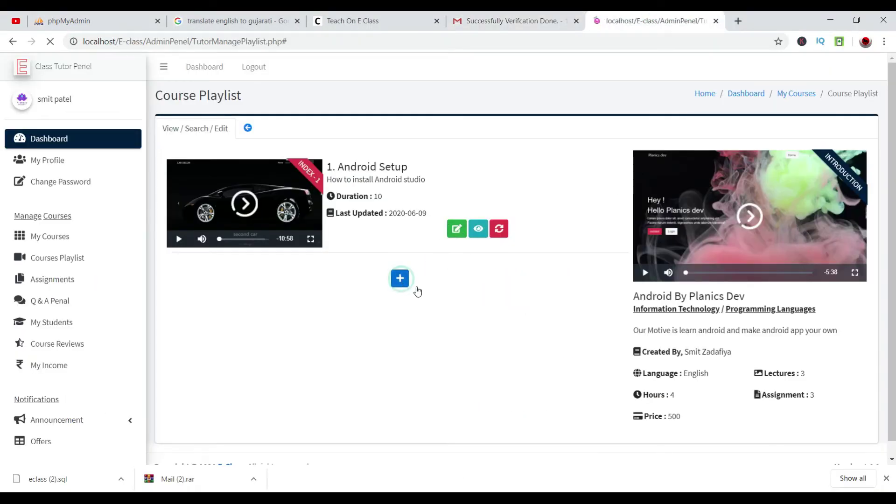
left_click(455, 209)
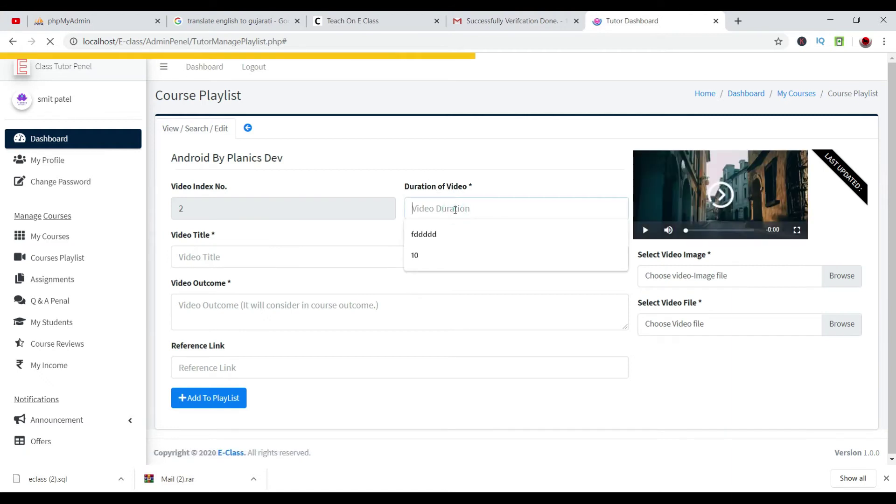
type("He")
key("BackSpace")
key("BackSpace")
key("BackSpace")
key("BackSpace")
key("BackSpace")
type("2")
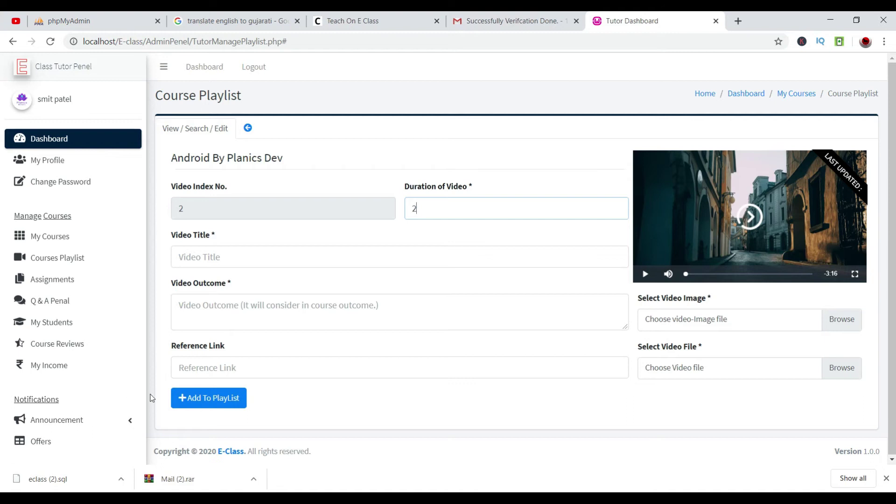
left_click(214, 398)
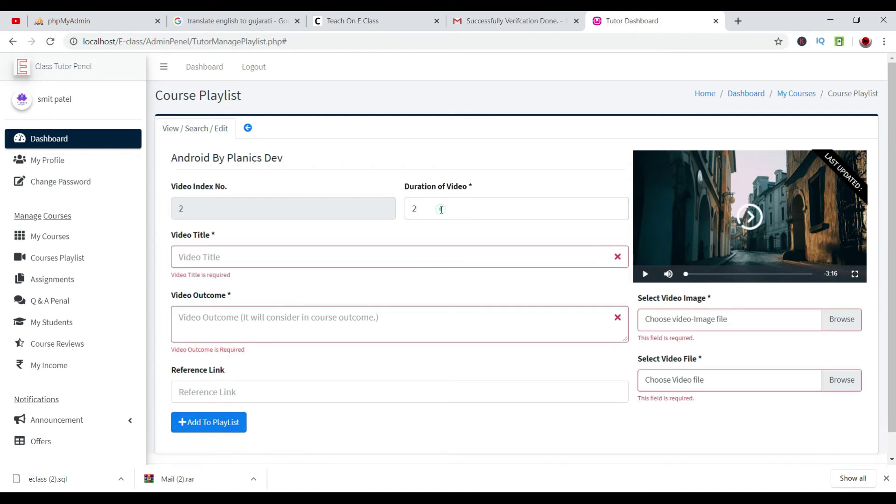
Set duration 15, title 'Hello World in Android studio', and fill in the video outcome.
double_click(410, 207)
key("BackSpace")
type("15")
left_click(354, 259)
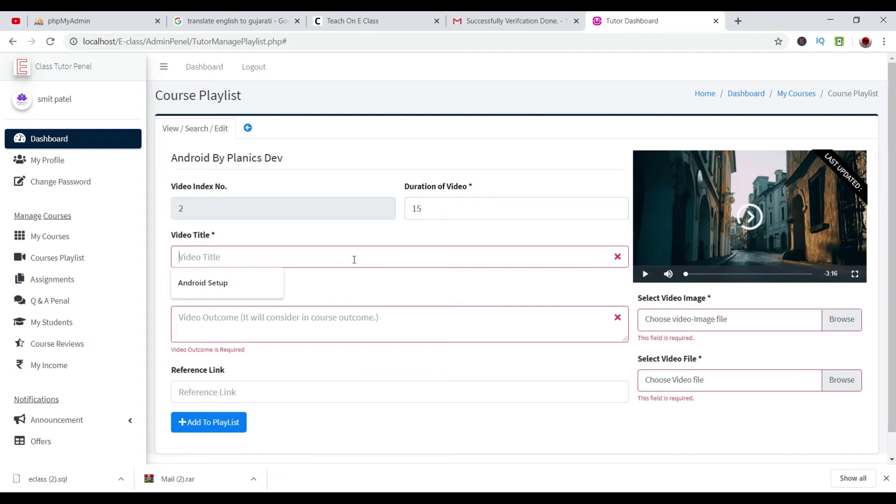
type("Hello World in Android studio")
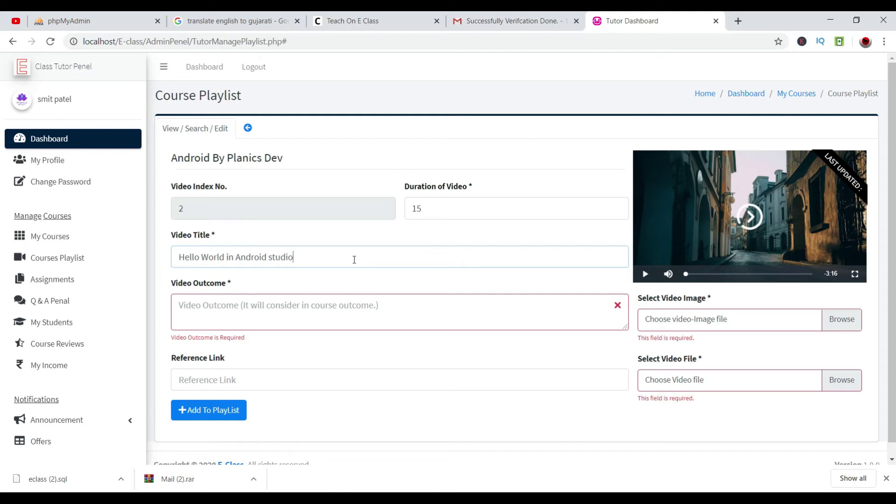
left_click_drag(336, 256, 163, 256)
key("ctrl+c")
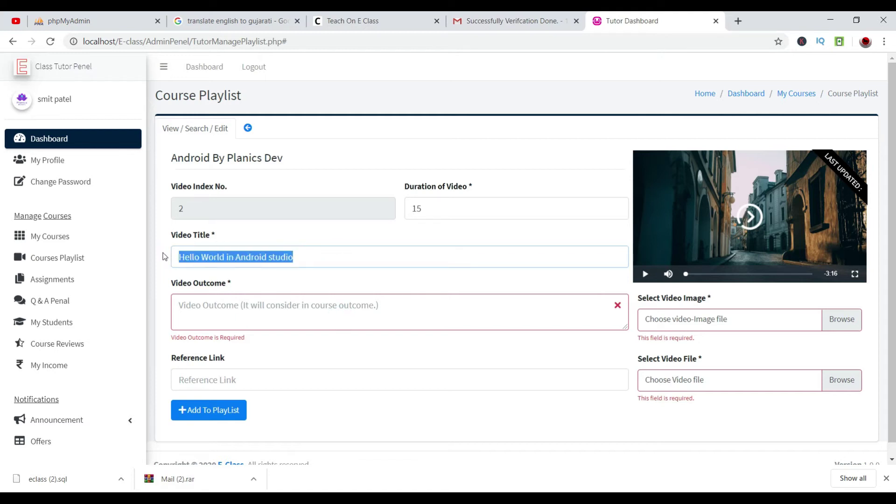
left_click(223, 322)
key("ctrl+v")
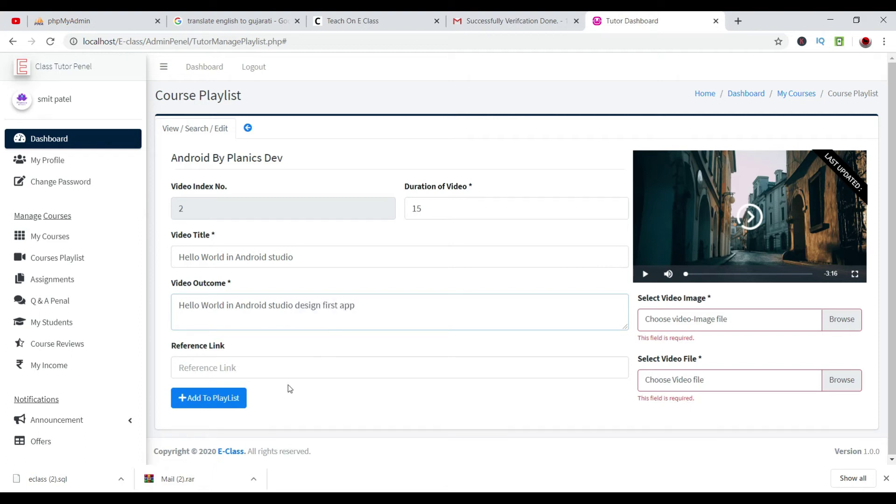
Choose 404.PNG from Desktop\youtubevideo as the lecture image.
left_click(843, 327)
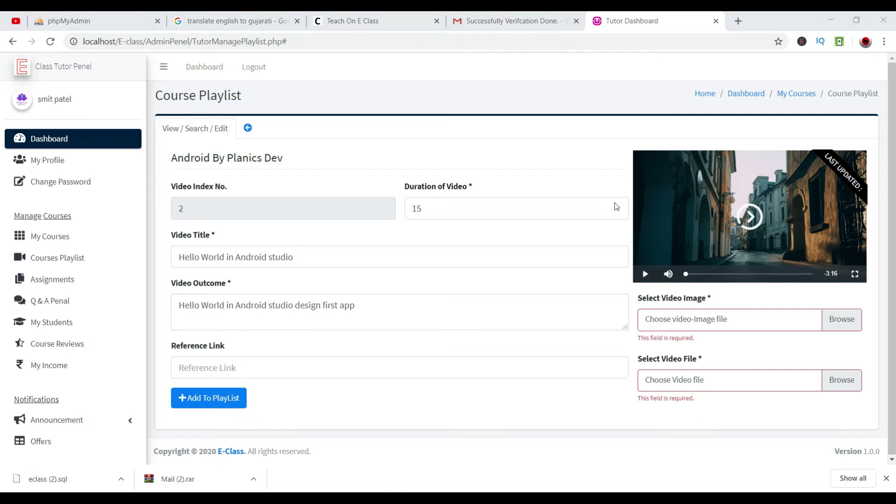
scroll(107, 193, "down", 1)
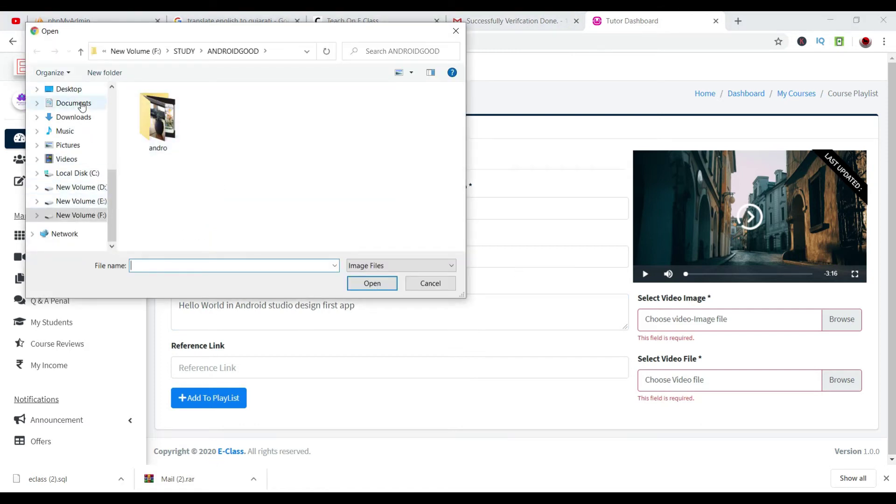
left_click(69, 88)
double_click(359, 216)
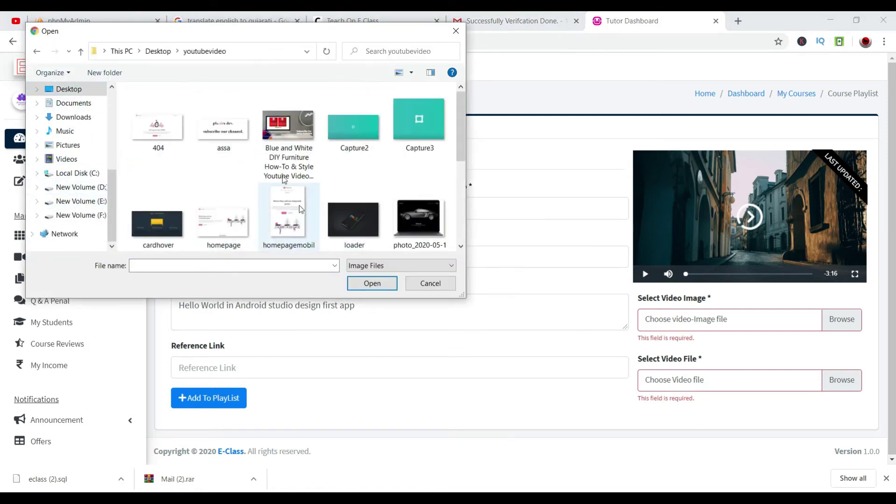
left_click(225, 140)
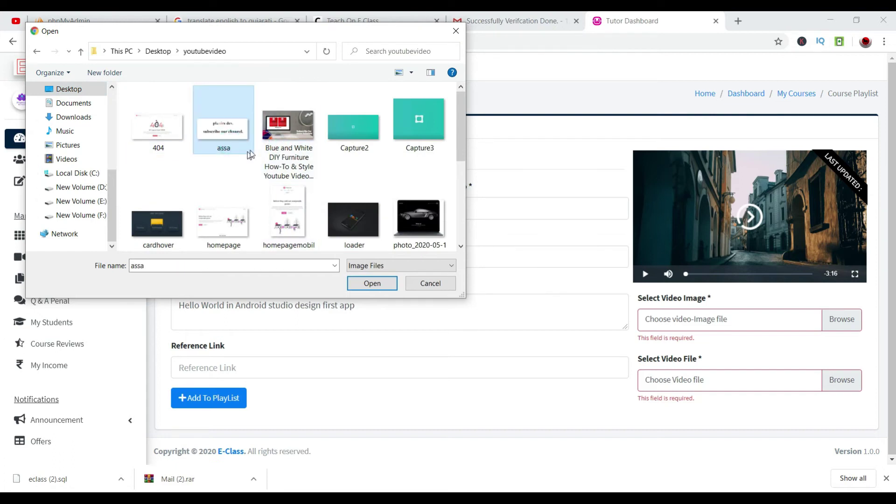
left_click(175, 148)
Attach the 'Android tutorial (2018) - 03' video from F:\STUDY\ANDROIDGOOD and add lecture 2 to the playlist.
left_click(372, 283)
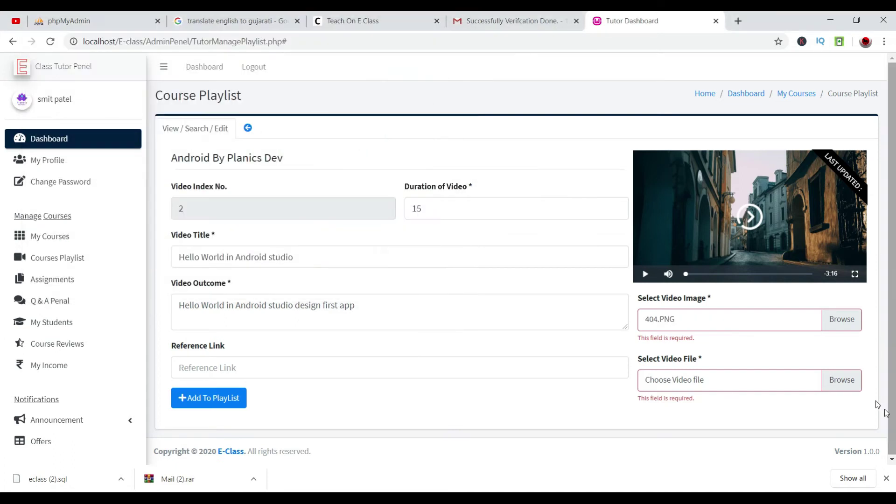
key("Return")
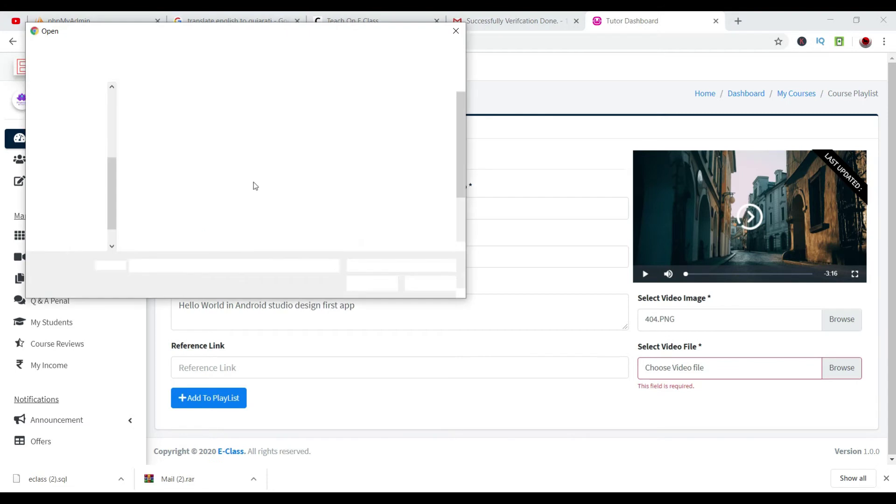
scroll(77, 205, "down", 1)
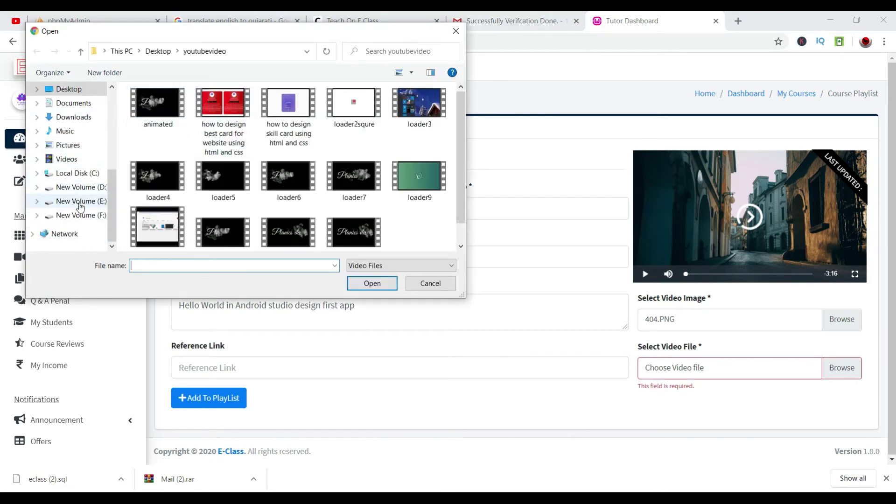
left_click(77, 215)
double_click(317, 147)
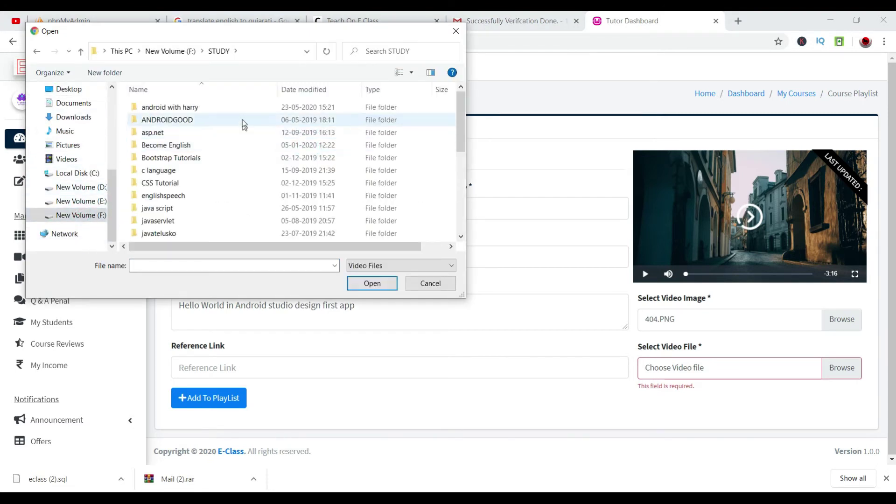
double_click(241, 107)
left_click(185, 50)
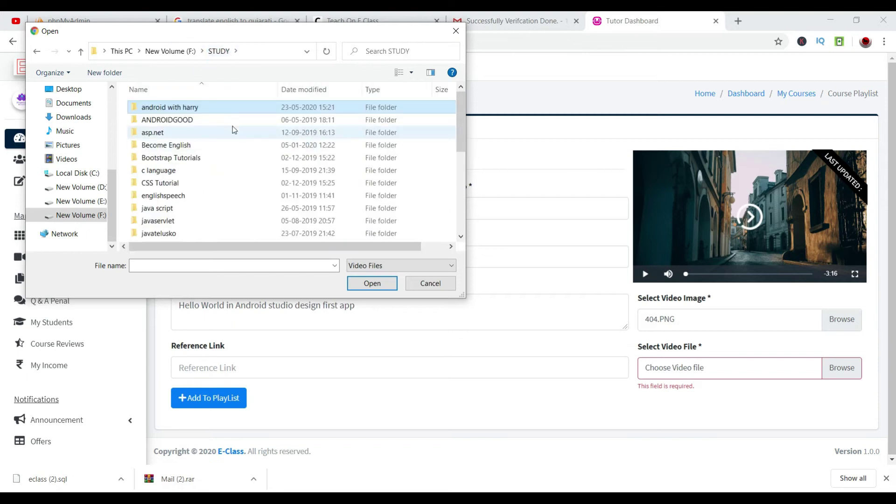
double_click(233, 120)
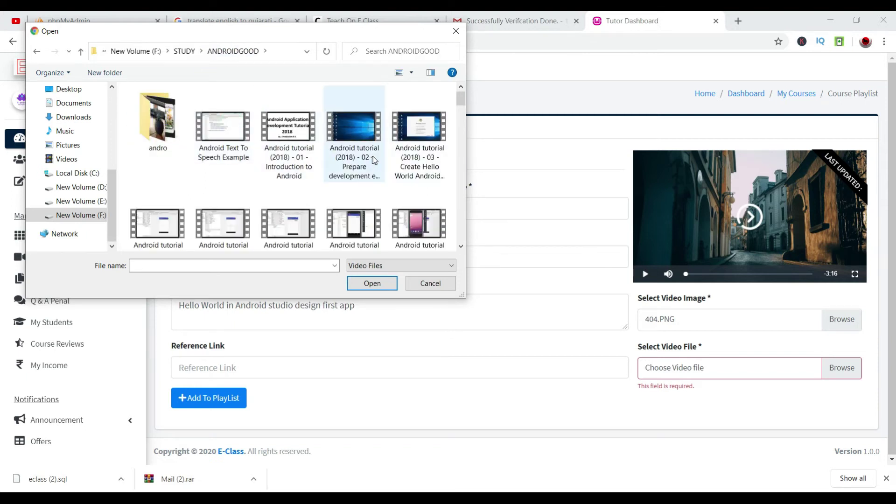
left_click(419, 139)
left_click(389, 284)
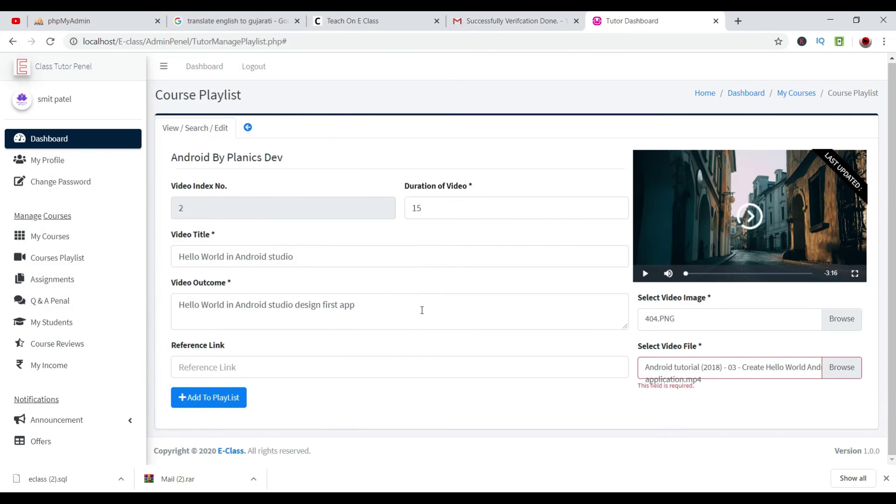
left_click(236, 397)
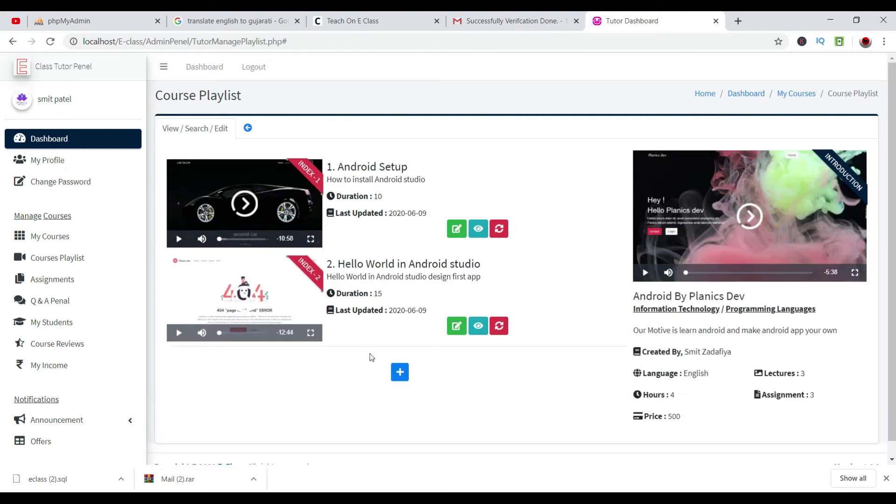
Start a new lecture with a video duration of 5.
left_click(399, 371)
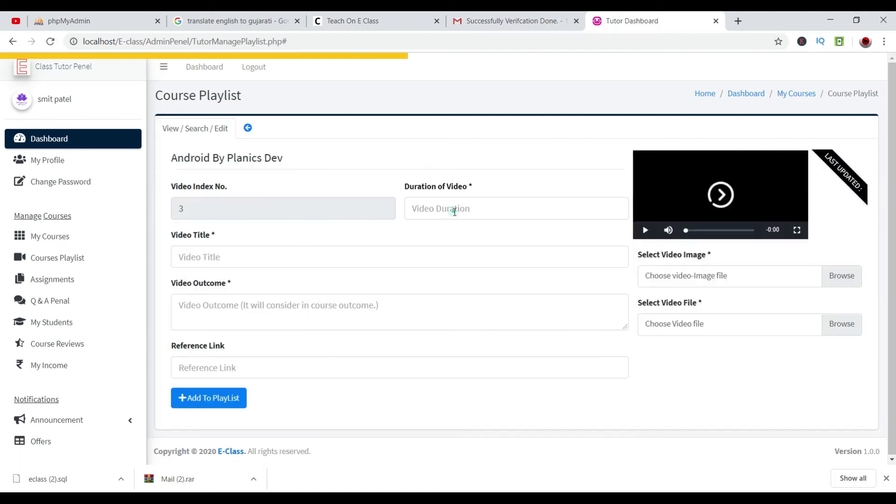
left_click(455, 210)
type("S")
key("BackSpace")
type("5")
key("Tab")
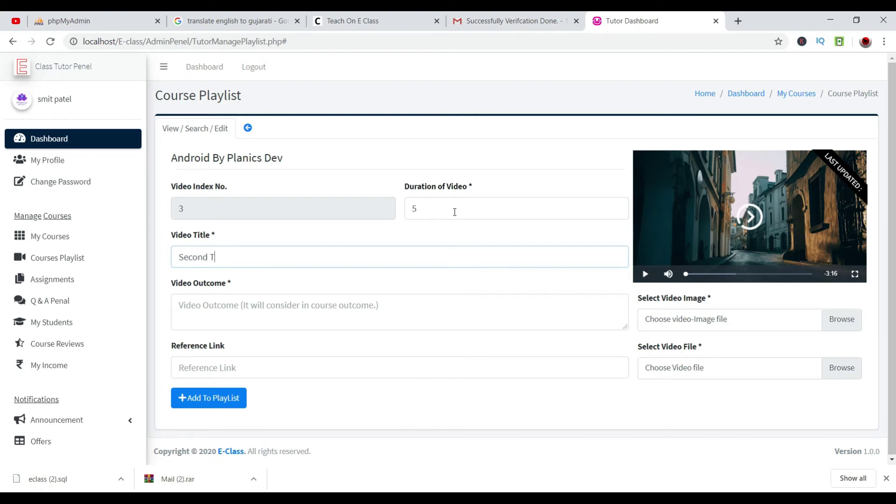
Title it 'Second Testing video' and paste that title repeatedly as the outcome.
type("deo")
key("Tab")
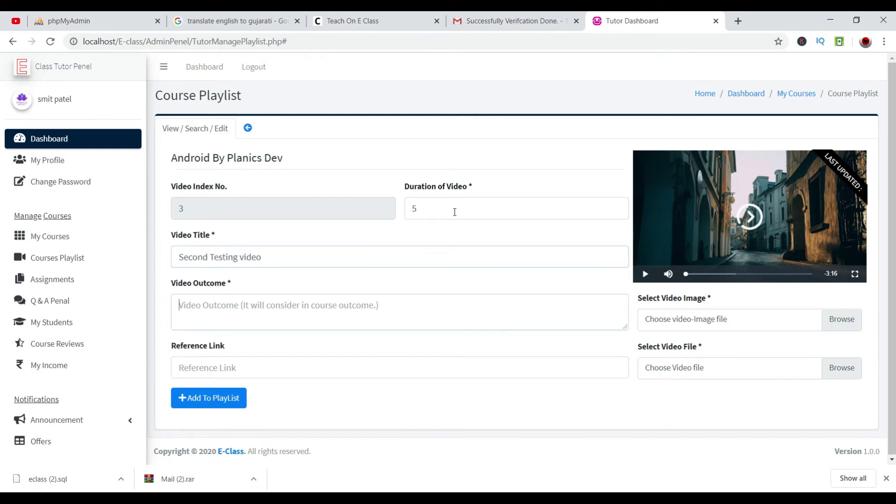
left_click_drag(348, 258, 162, 262)
key("ctrl+c")
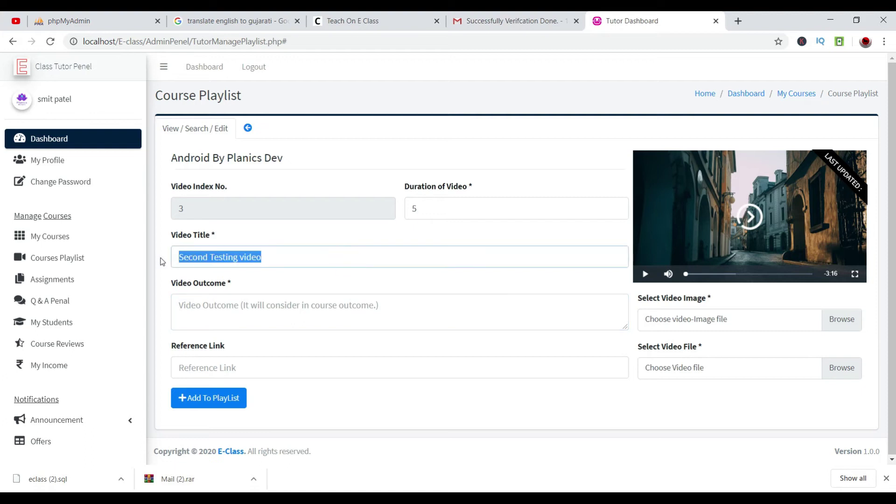
left_click(254, 315)
key("ctrl+v")
key("ctrl+v")
key("ctrl+v")
key("ctrl+v")
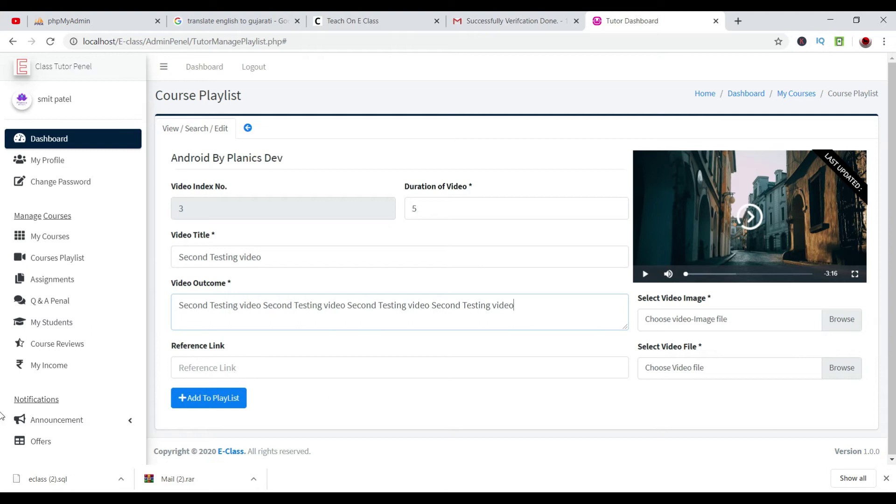
left_click(852, 328)
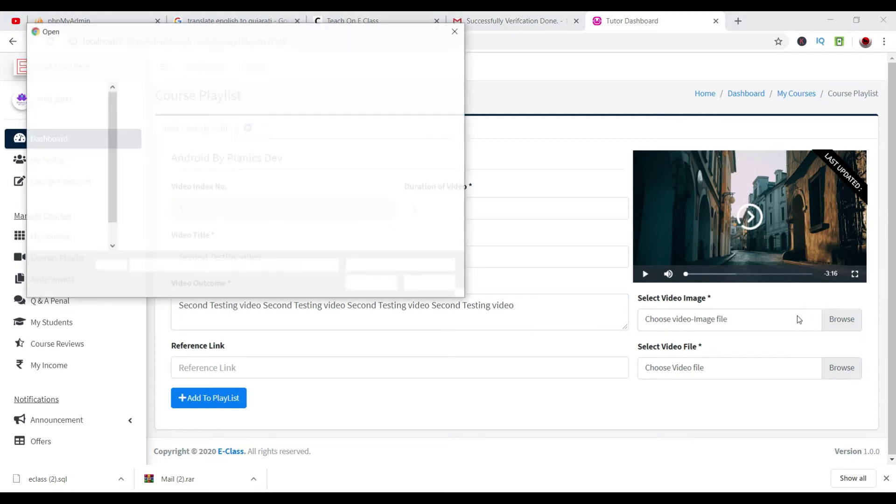
Pick cardhover.PNG from Desktop\youtubevideo as the lecture image.
left_click(71, 121)
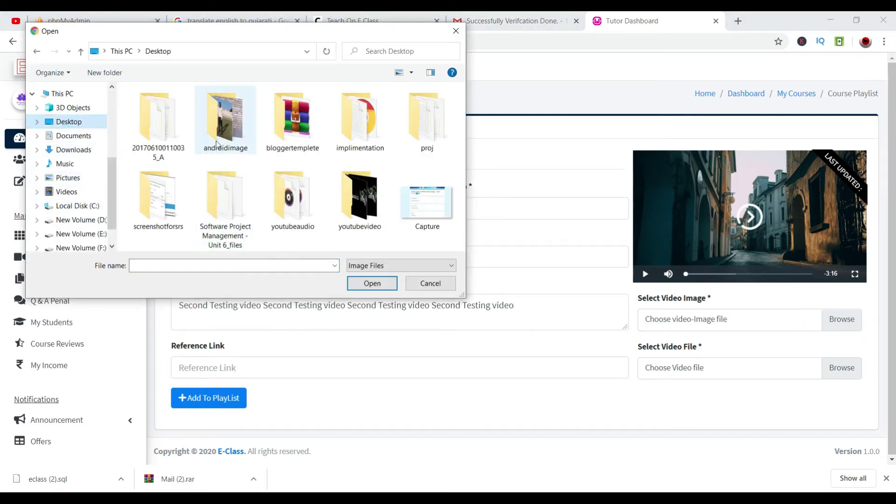
double_click(337, 200)
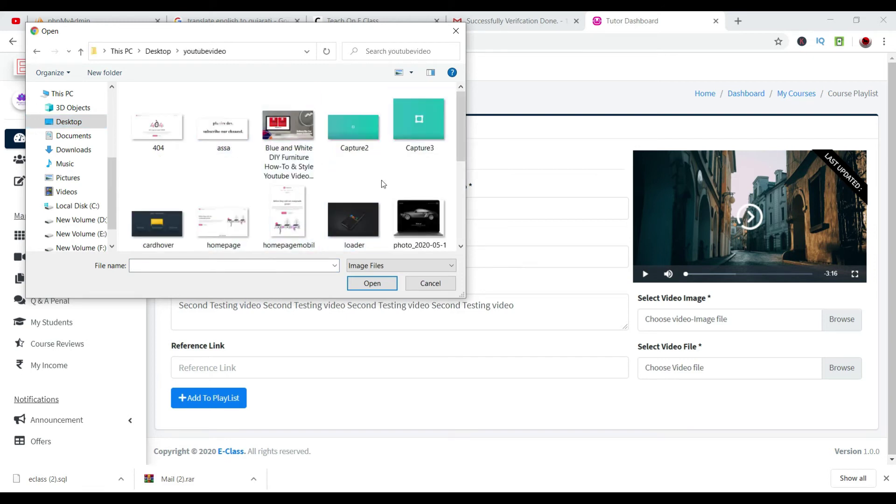
left_click(420, 222)
left_click(158, 212)
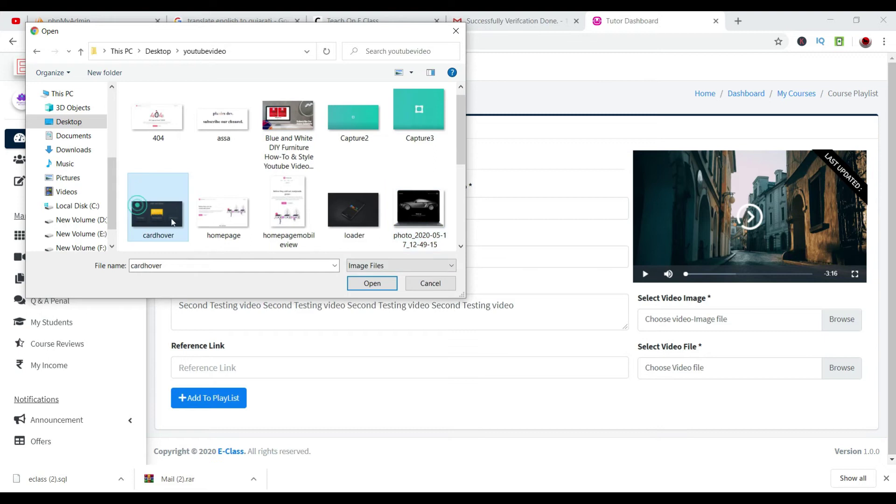
left_click(371, 283)
Attach 'Android tutorial (2018) - 04' from F:\STUDY\ANDROIDGOOD and add lecture 3 to the playlist.
left_click(830, 364)
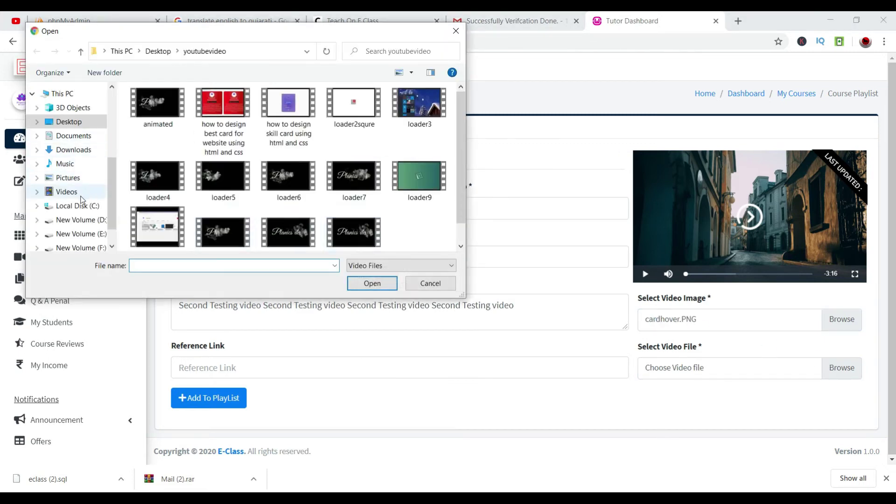
scroll(73, 214, "down", 1)
scroll(73, 215, "down", 1)
left_click(72, 201)
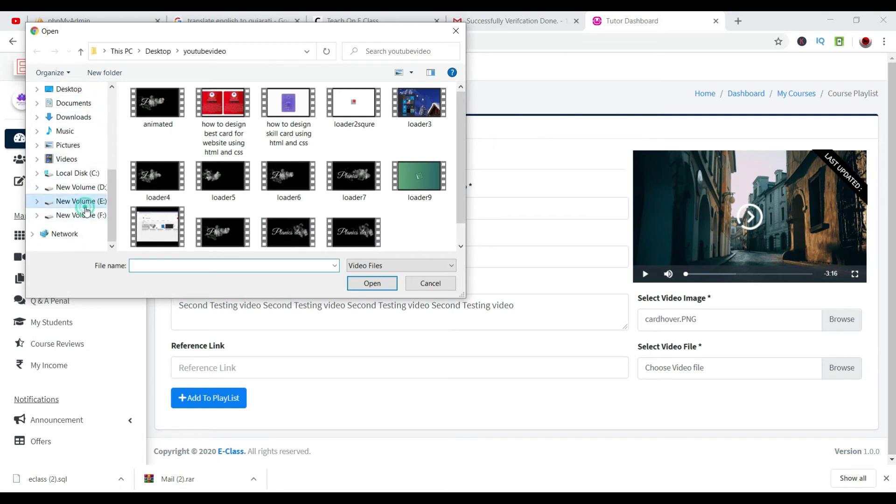
left_click(74, 214)
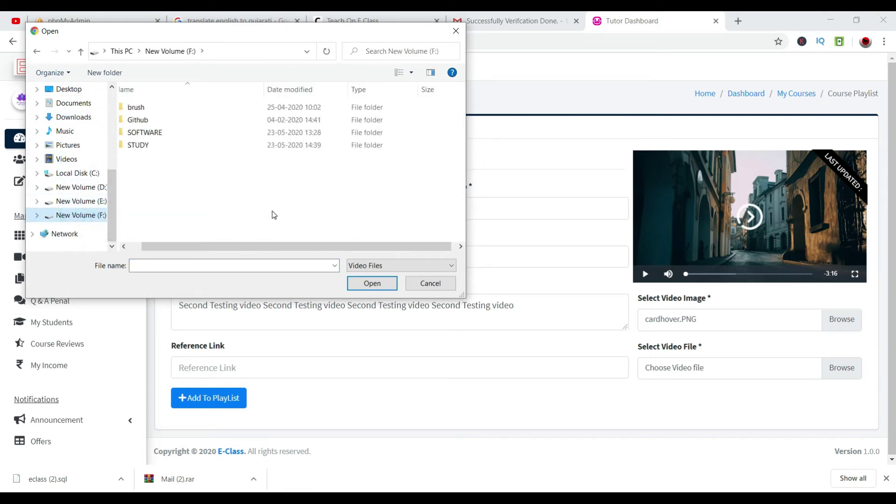
double_click(236, 146)
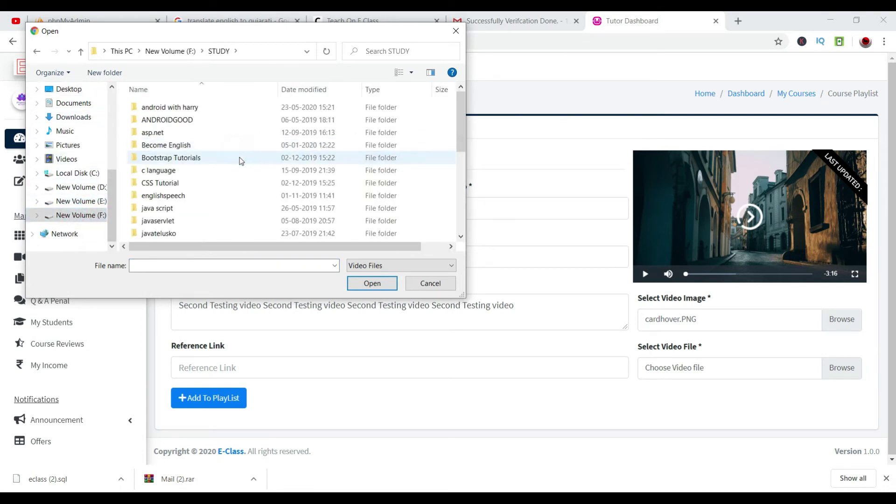
double_click(219, 121)
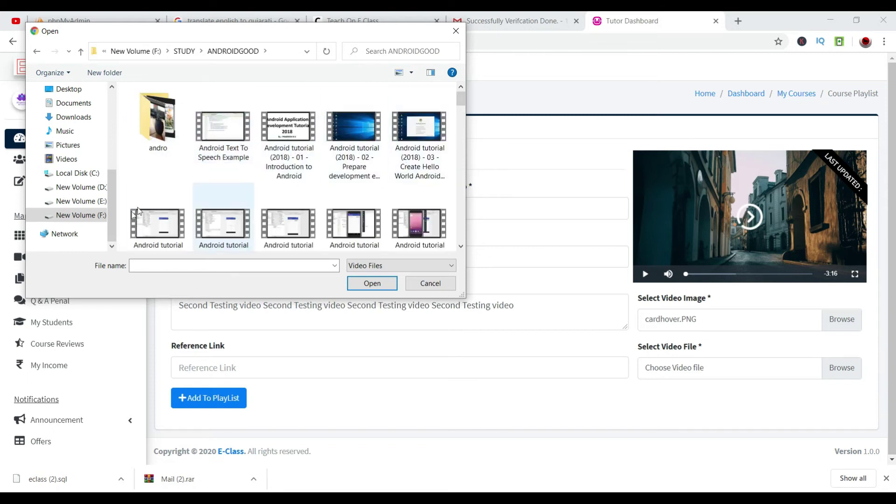
left_click(157, 224)
scroll(280, 233, "down", 2)
left_click(372, 283)
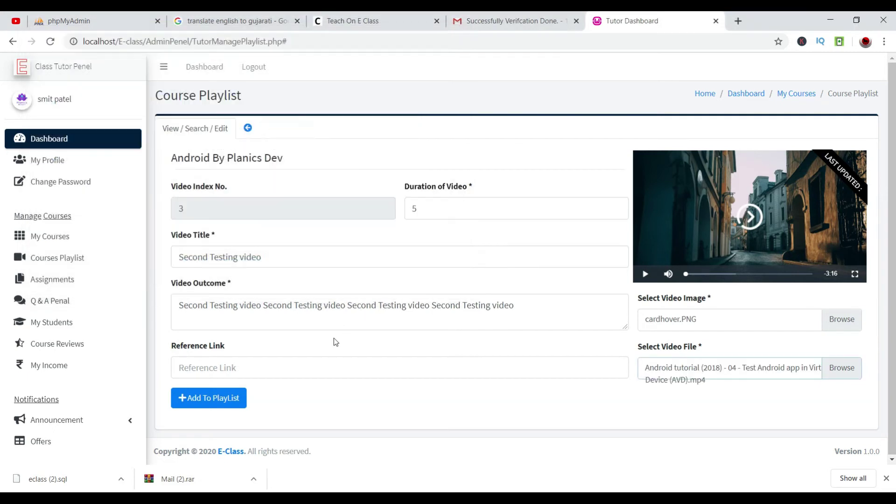
left_click(219, 401)
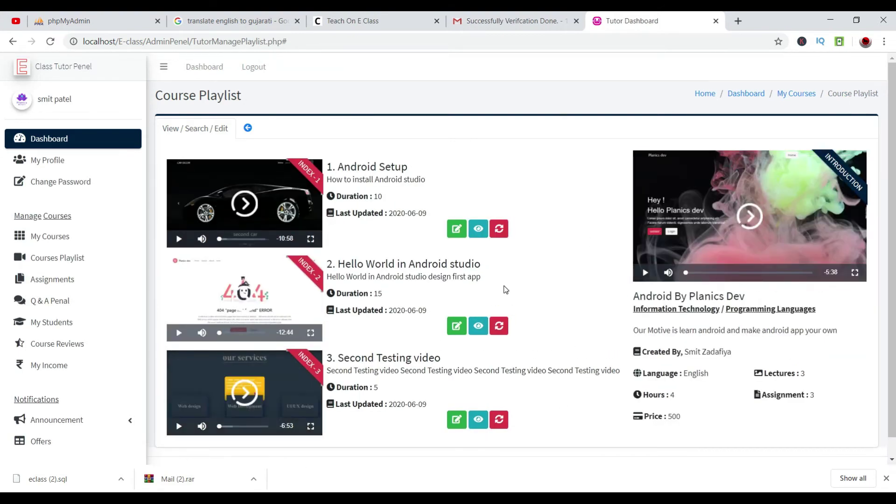
Activate lecture 1, Android Setup, in the tutor's course playlist.
scroll(521, 439, "down", 1)
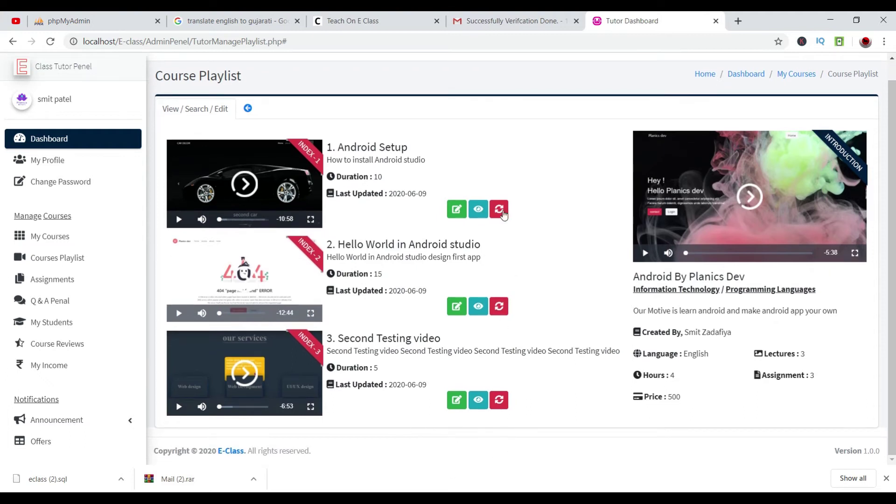
left_click(502, 212)
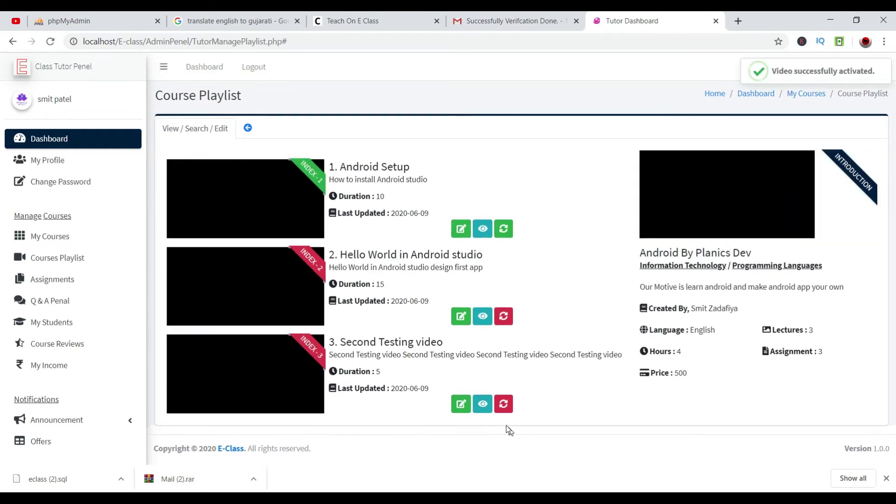
key("alt+Tab")
Wishlist the Android By Planics Dev course, start buying it, and clear the phone number.
scroll(256, 342, "down", 3)
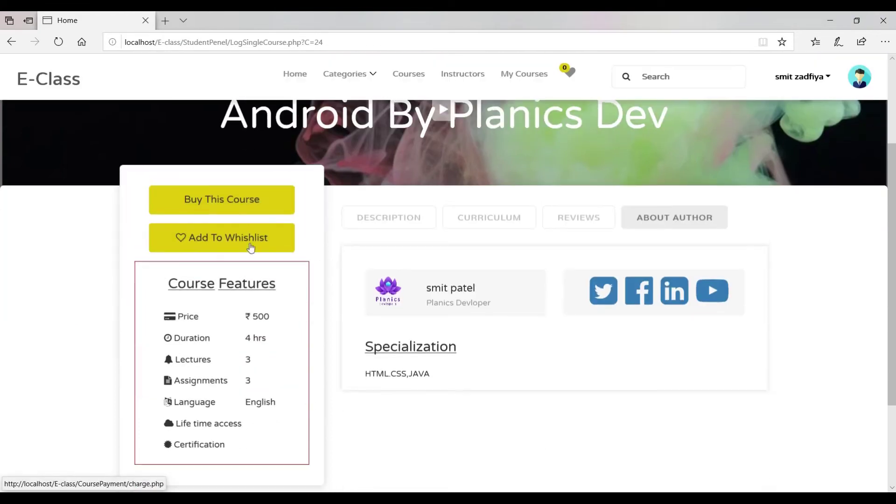
left_click(239, 237)
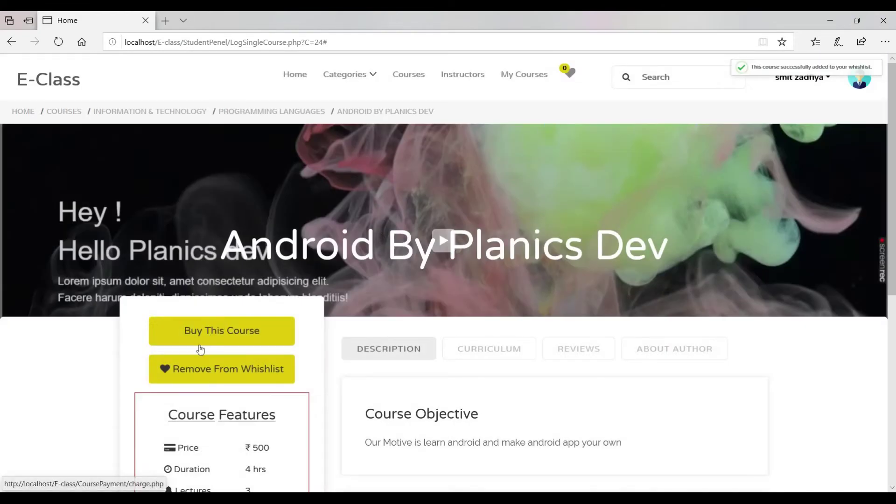
left_click(195, 329)
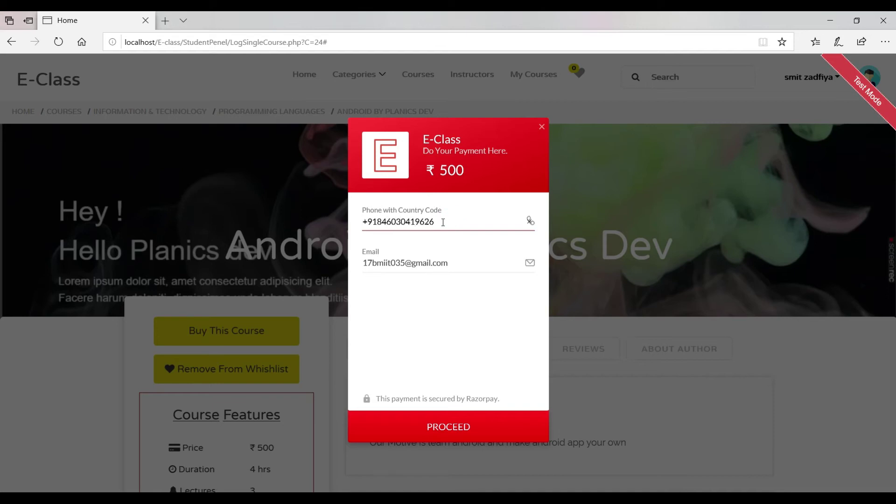
key("ctrl+a")
key("BackSpace")
Pay the ₹ 500 fee via State Bank of India netbanking and mark the test payment successful.
left_click(457, 428)
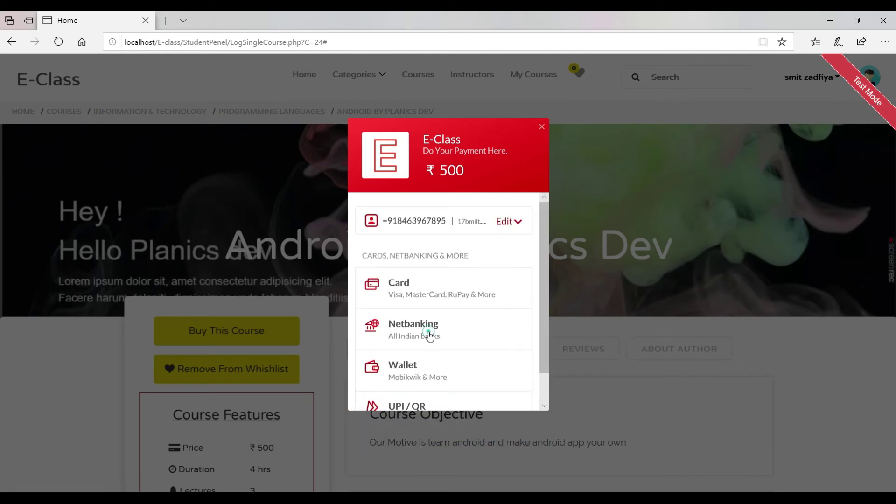
left_click(428, 334)
left_click(377, 256)
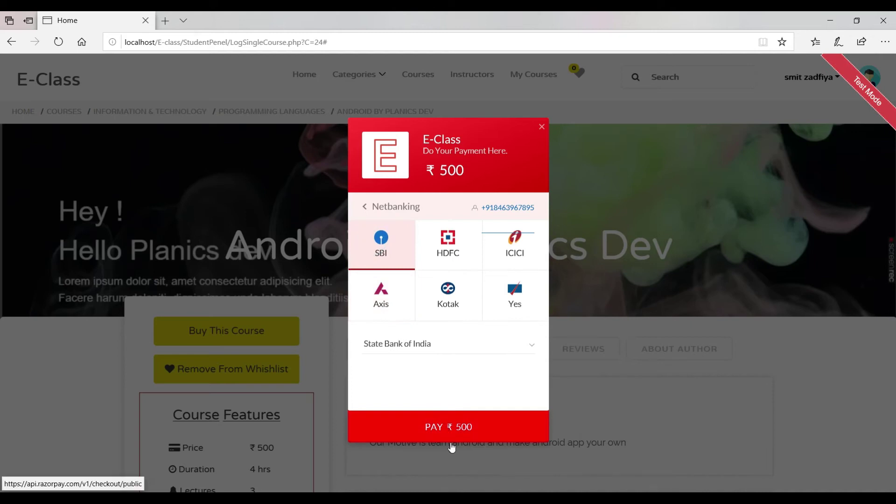
left_click(496, 429)
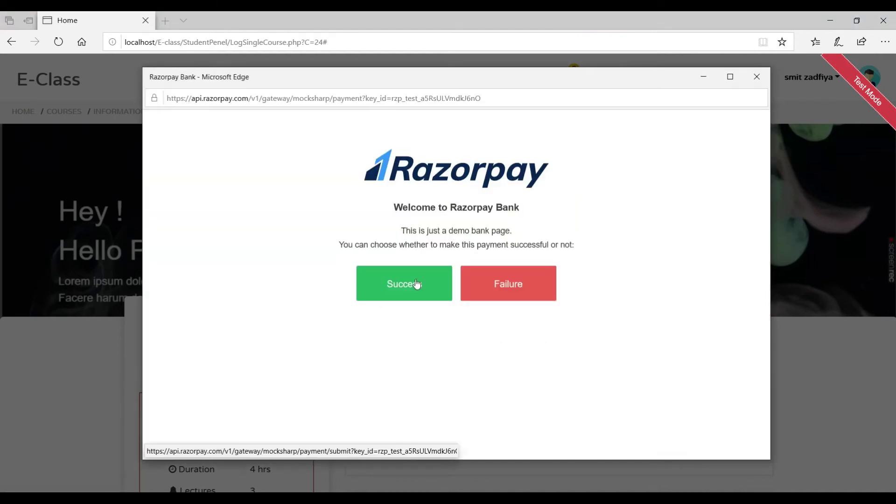
left_click(415, 279)
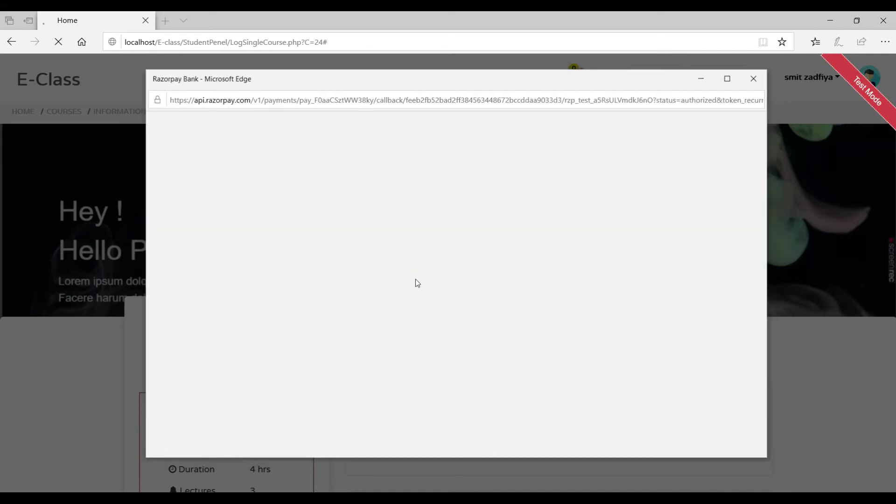
Open the purchased course's playlist.
scroll(300, 279, "down", 5)
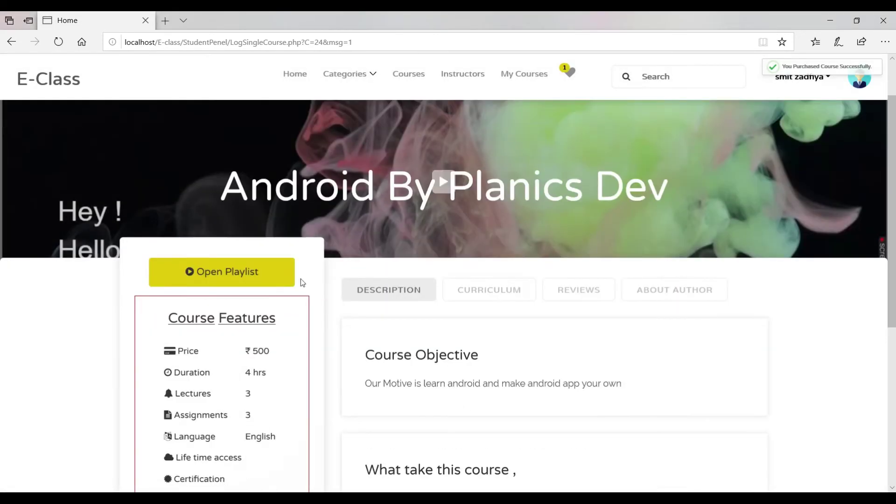
scroll(194, 280, "up", 5)
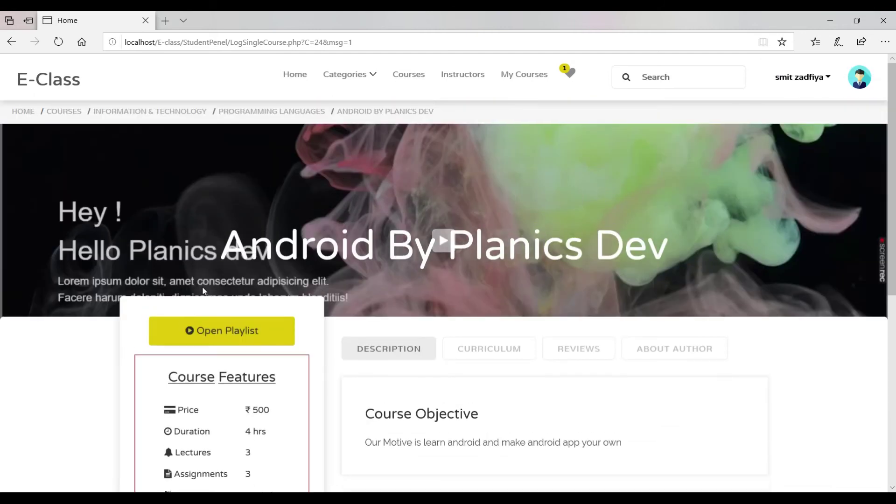
scroll(219, 276, "down", 2)
left_click(219, 272)
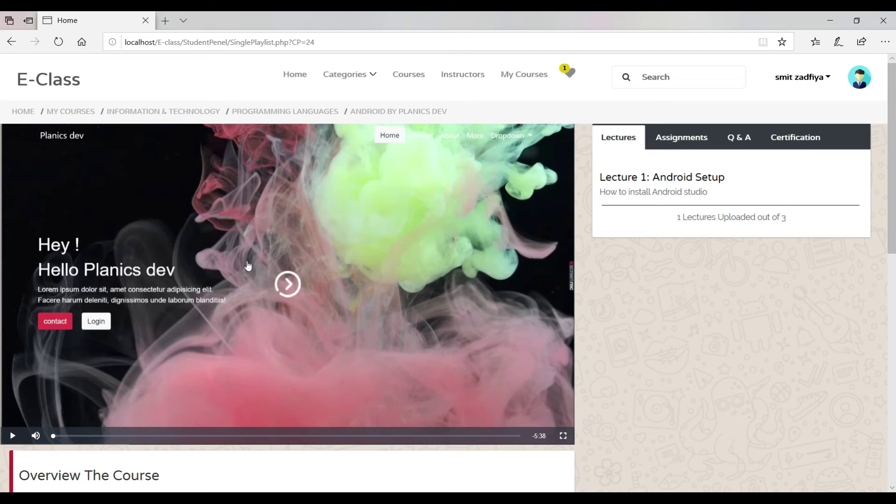
Look over the Curriculum tab's lecture list and highlight the Lecture 3 description line.
scroll(438, 202, "down", 10)
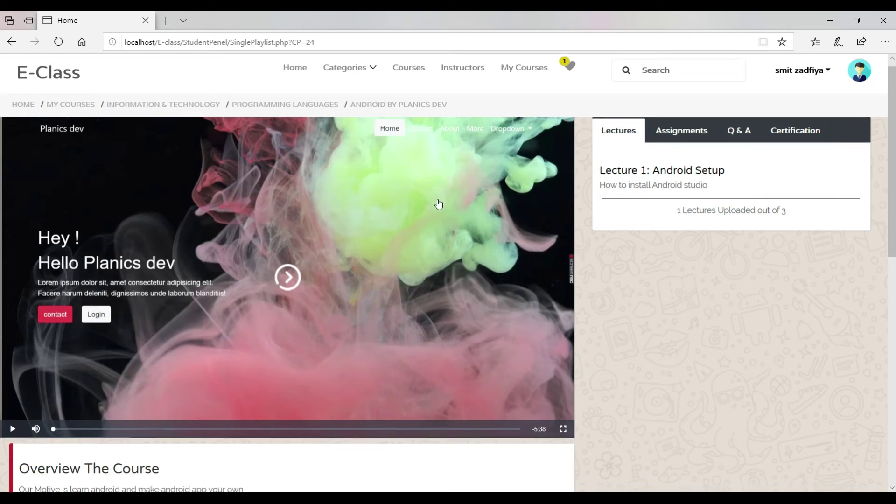
scroll(428, 230, "up", 4)
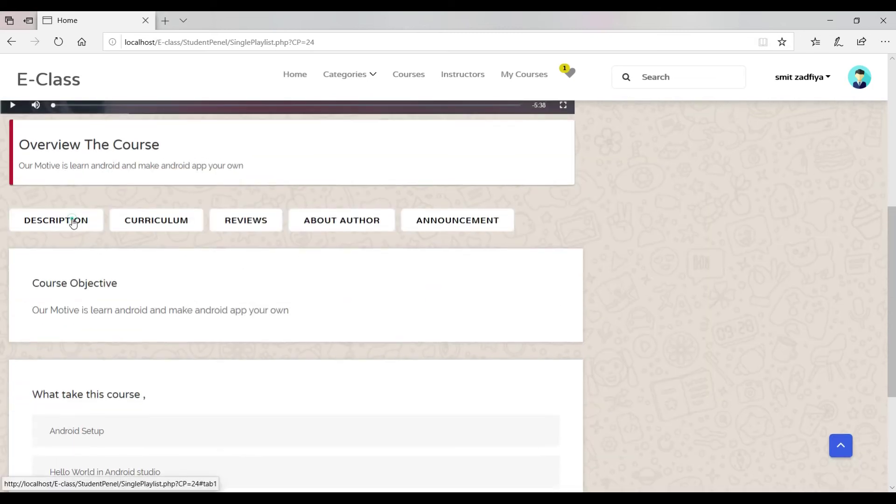
left_click(149, 218)
scroll(203, 233, "down", 5)
scroll(206, 245, "up", 3)
scroll(199, 252, "down", 4)
left_click_drag(125, 235, 39, 129)
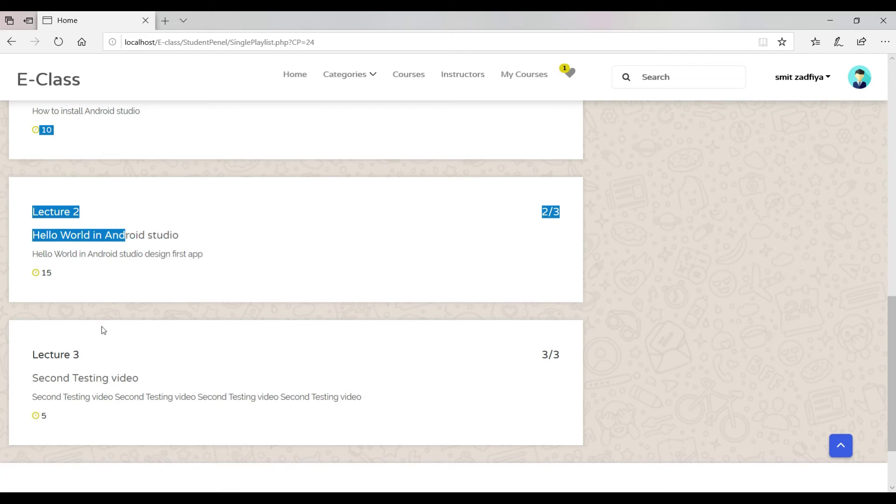
left_click_drag(32, 397, 355, 397)
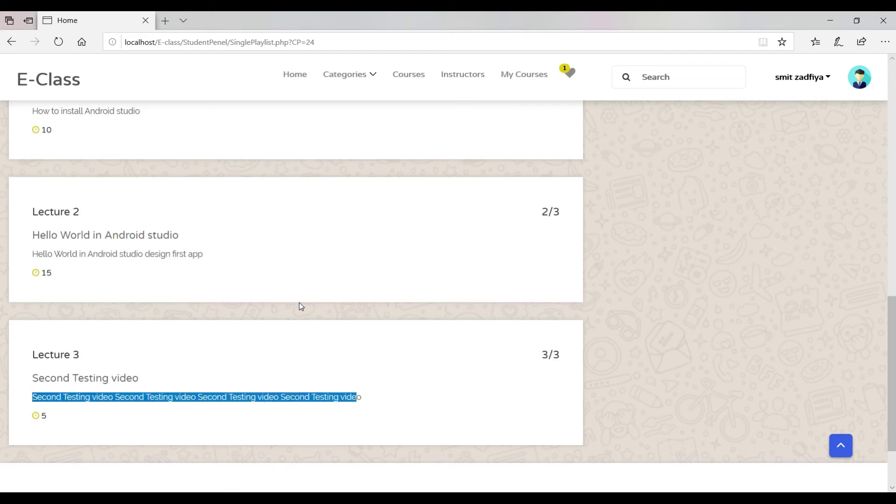
scroll(333, 310, "up", 7)
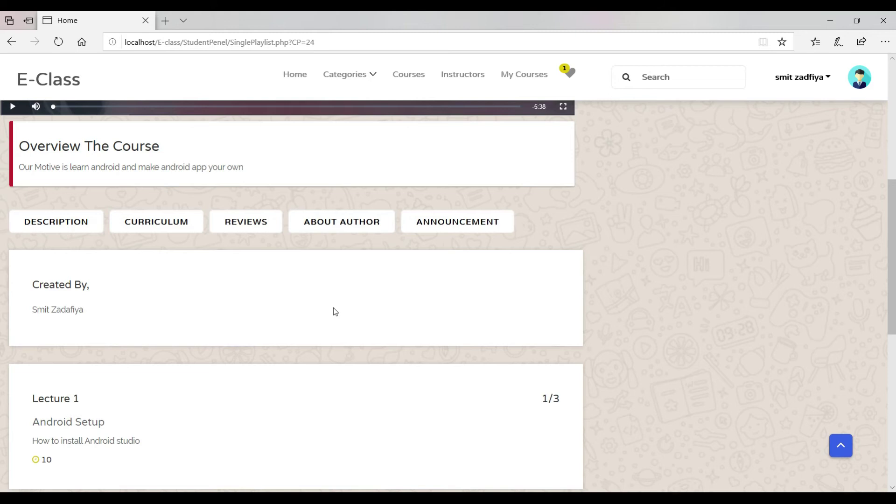
scroll(346, 254, "up", 3)
scroll(346, 262, "down", 2)
scroll(345, 264, "down", 10)
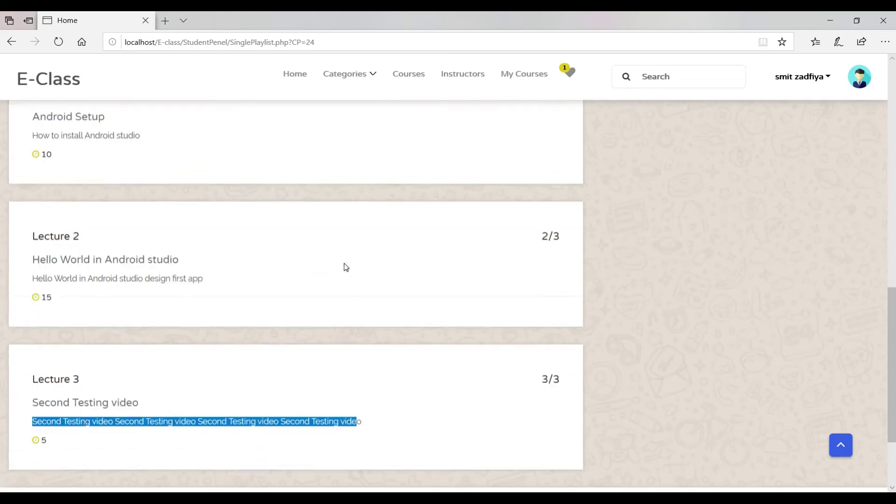
scroll(344, 266, "up", 9)
scroll(346, 271, "up", 6)
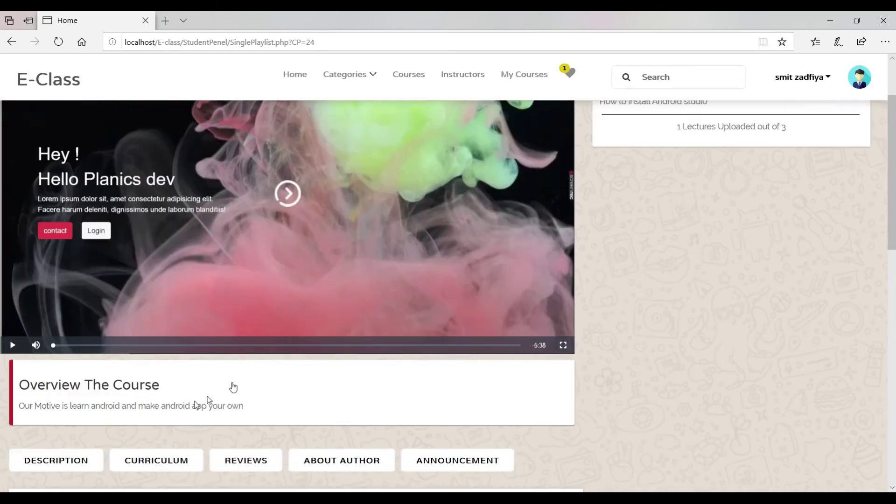
scroll(230, 385, "down", 4)
Check the Description, Curriculum and Reviews tabs, then open Lecture 1: Android Setup.
left_click(154, 266)
left_click(154, 269)
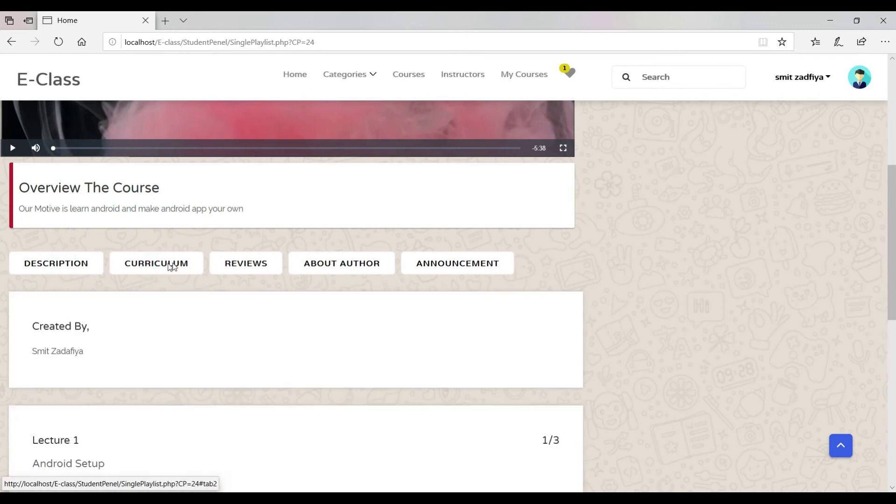
scroll(200, 276, "down", 10)
scroll(186, 252, "up", 7)
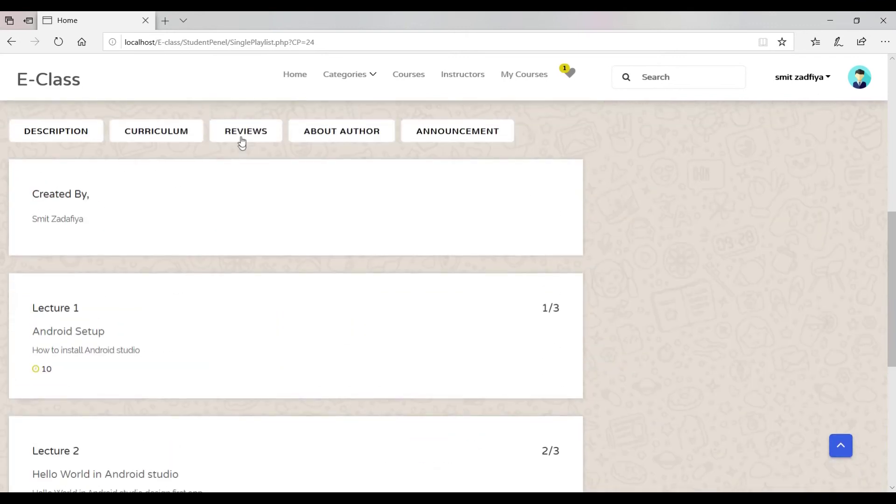
left_click(241, 140)
scroll(307, 147, "up", 5)
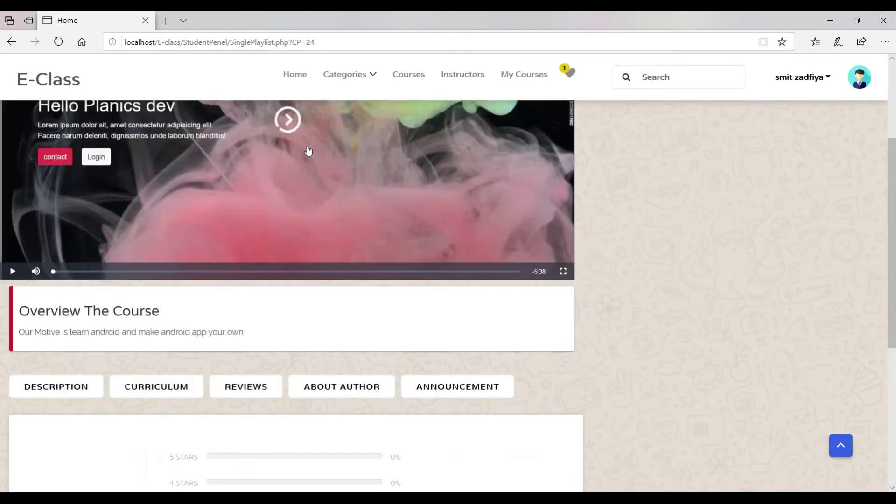
scroll(307, 149, "up", 3)
left_click(660, 176)
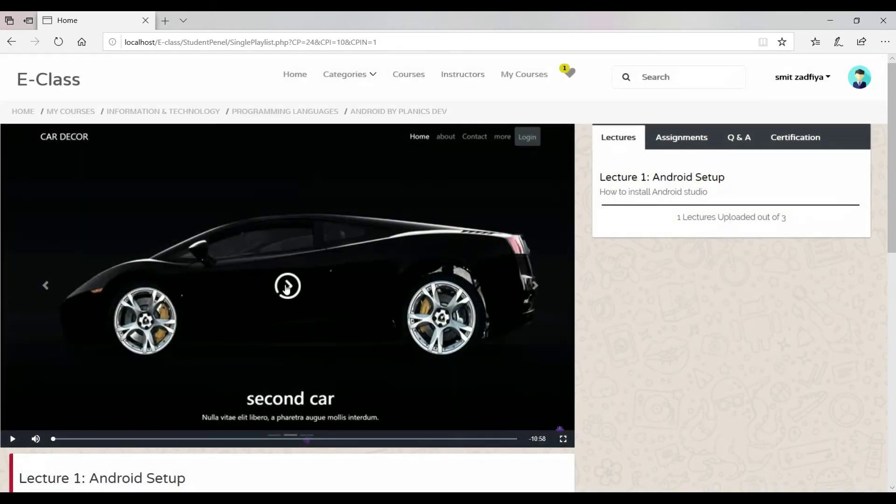
Play Lecture 1, skip ahead to the Java download part, and pause it.
left_click(285, 285)
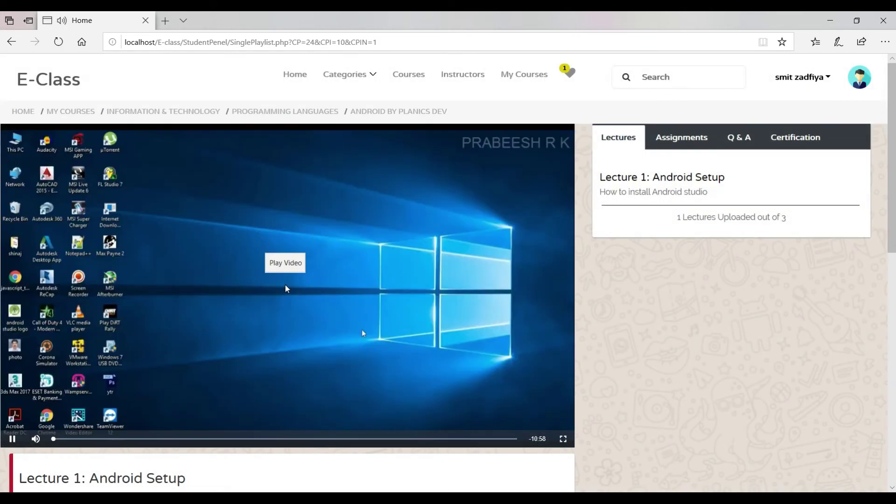
scroll(275, 294, "down", 1)
left_click(220, 373)
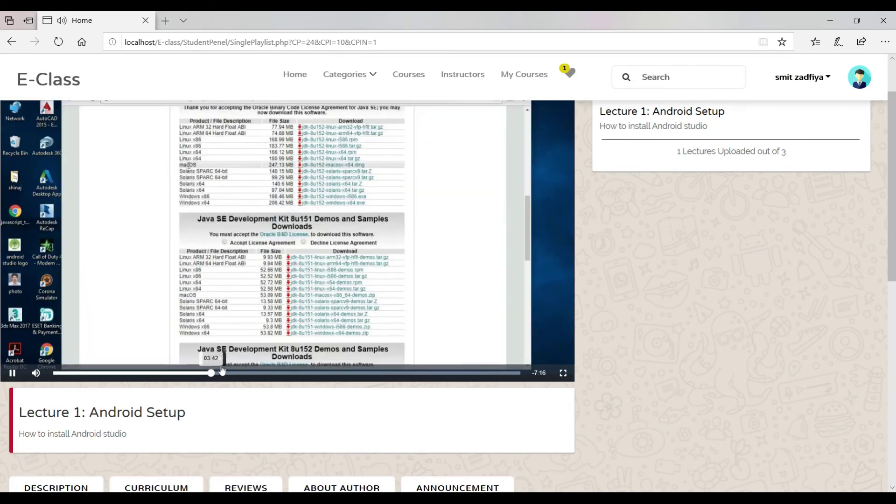
scroll(274, 350, "up", 1)
left_click(504, 260)
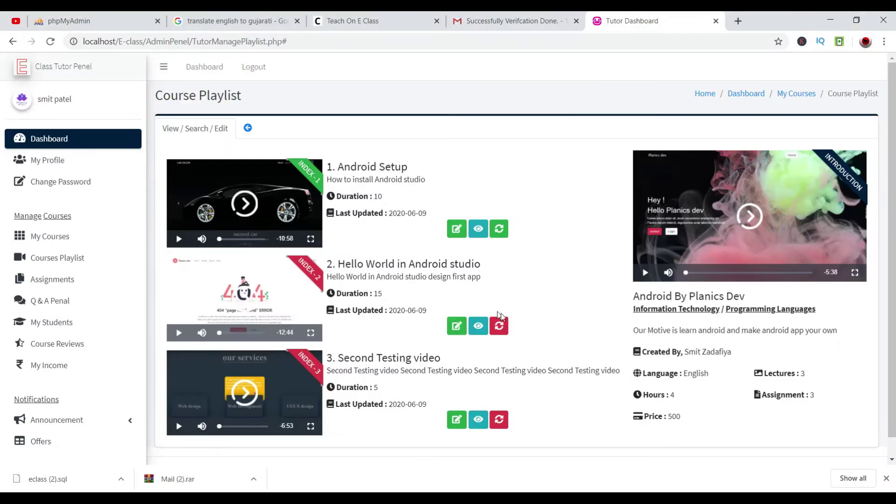
Activate the second playlist video as tutor and reload the student's lecture page.
left_click(499, 325)
key("alt+Tab")
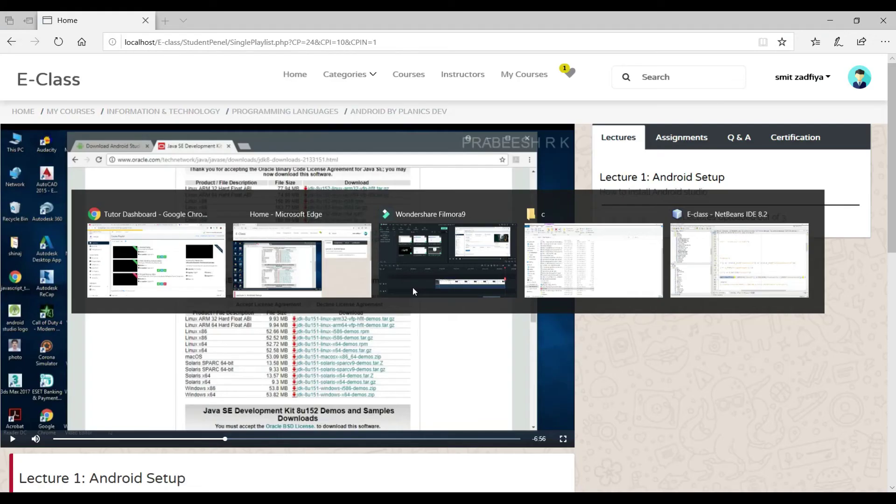
left_click(58, 41)
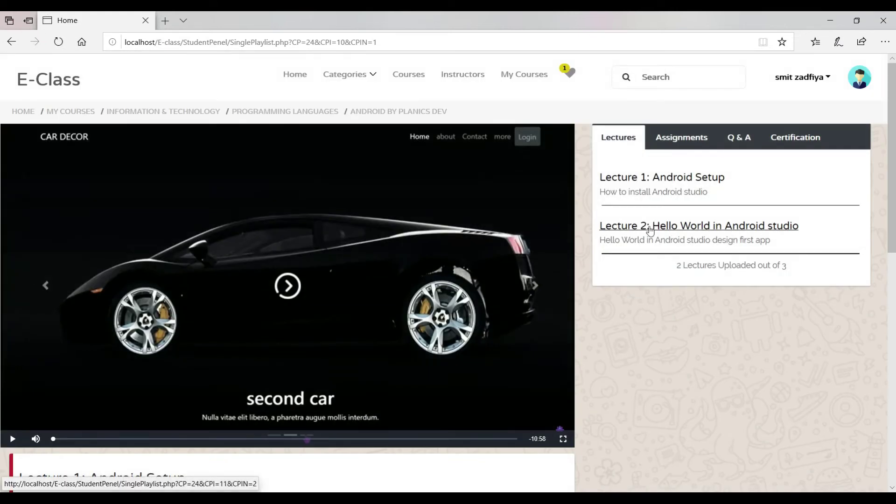
Open Lecture 2: Hello World in Android studio and skip through its video to near the end.
left_click(756, 233)
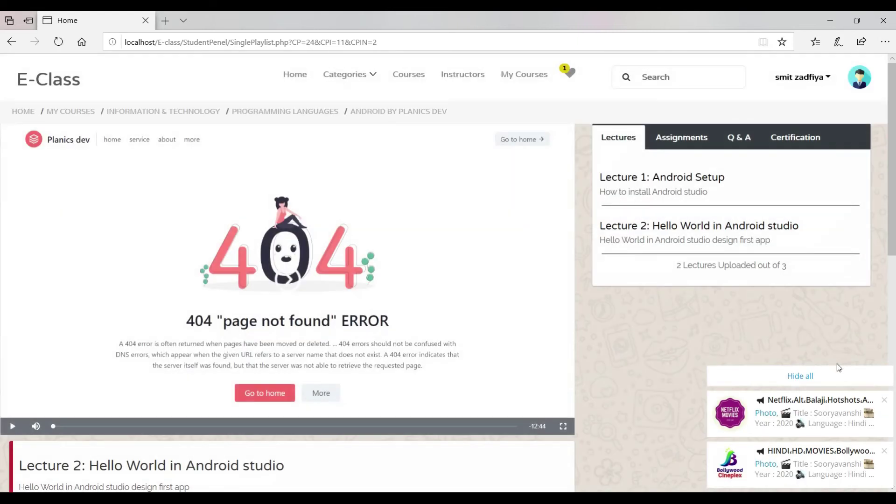
left_click(833, 374)
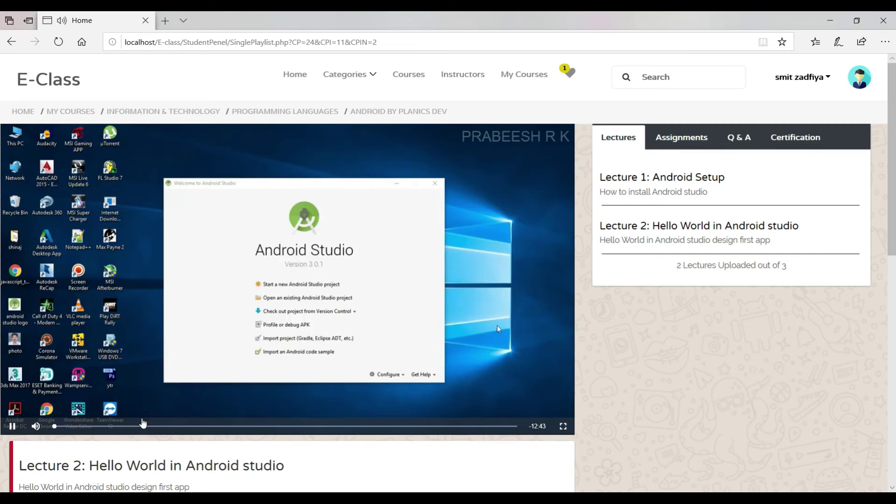
left_click(140, 426)
left_click(194, 426)
left_click(293, 426)
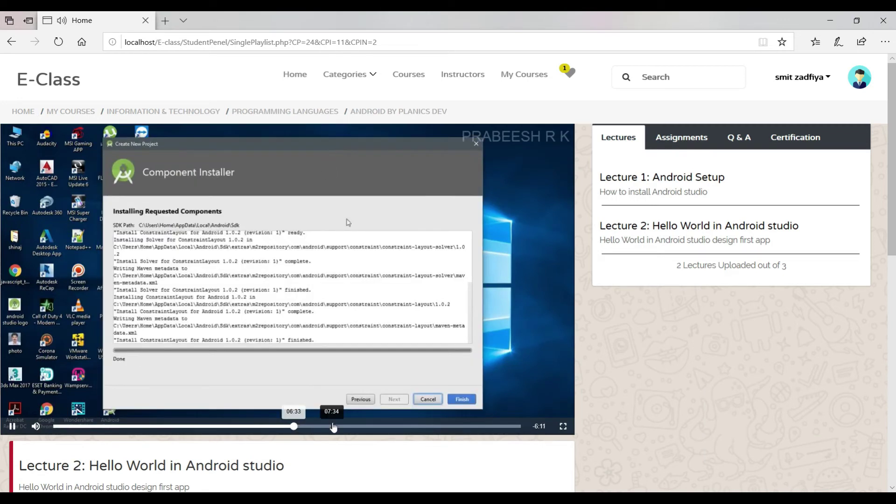
left_click(373, 426)
left_click(441, 426)
left_click(462, 426)
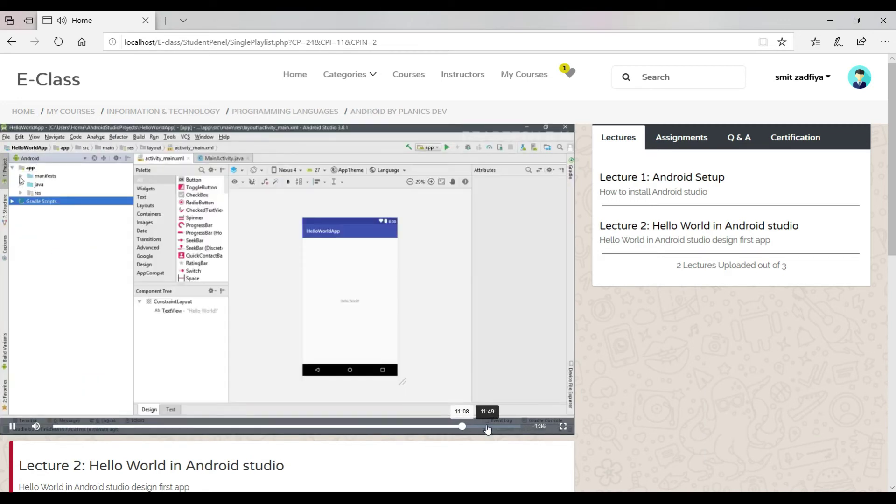
left_click(487, 426)
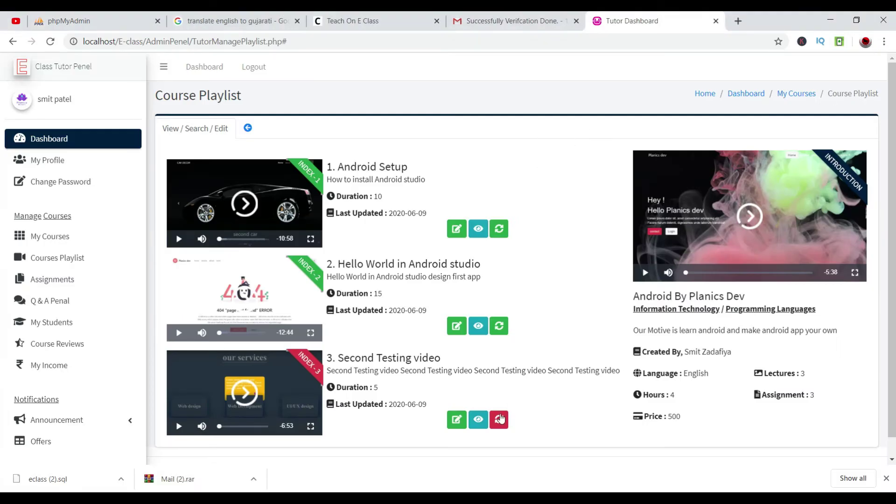
Activate the third playlist video, Second Testing video, reloading the student's page between attempts.
left_click(500, 419)
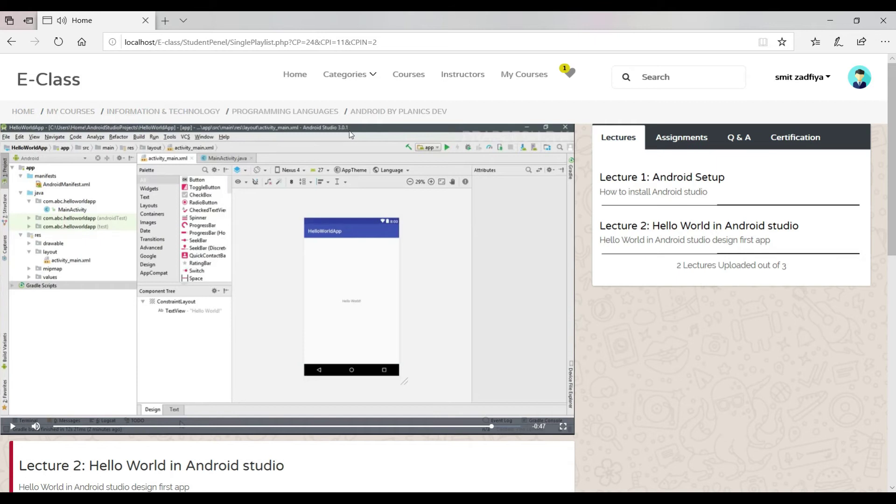
left_click(51, 87)
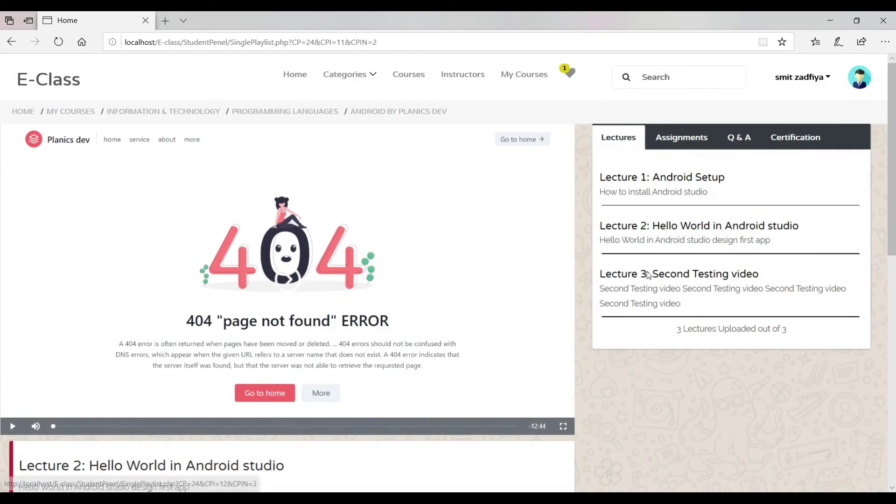
key("alt+Tab")
key("alt+Tab")
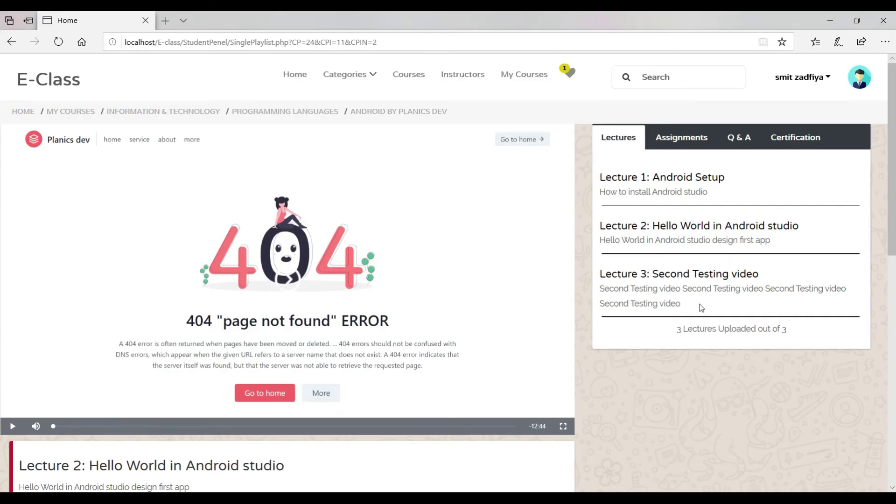
key("alt+Tab")
left_click(499, 420)
key("alt+Tab")
left_click(57, 42)
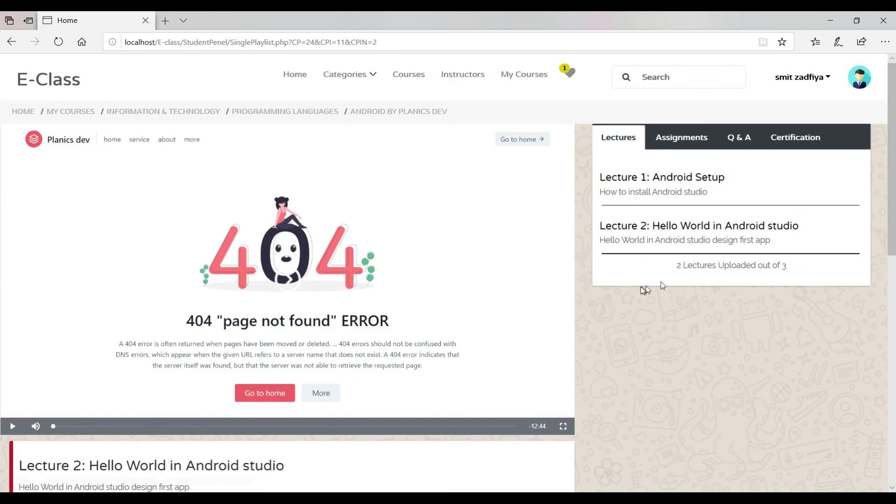
key("alt+Tab")
left_click(500, 420)
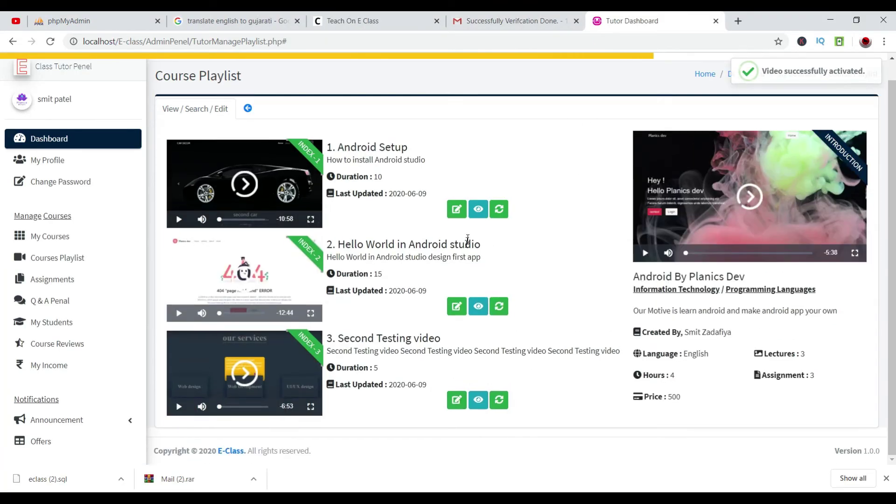
Edit the Second Testing video lecture's Video Outcome and save the changes.
left_click(457, 398)
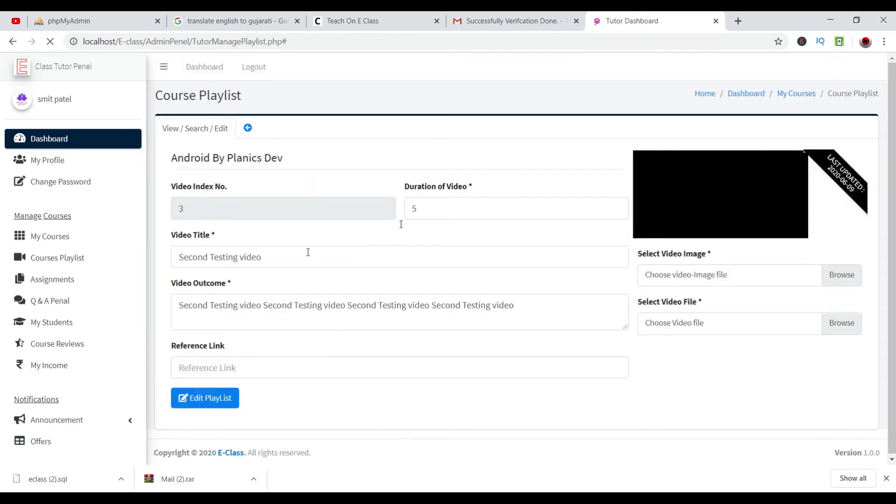
left_click(518, 306)
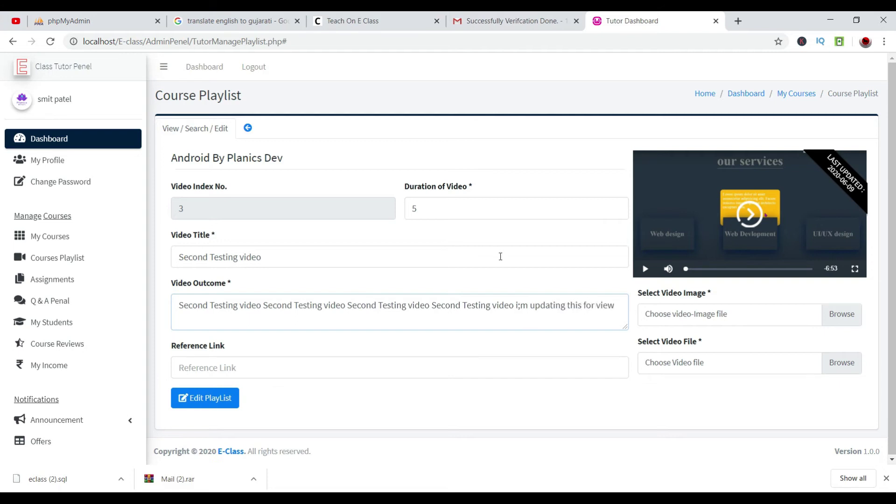
left_click(220, 396)
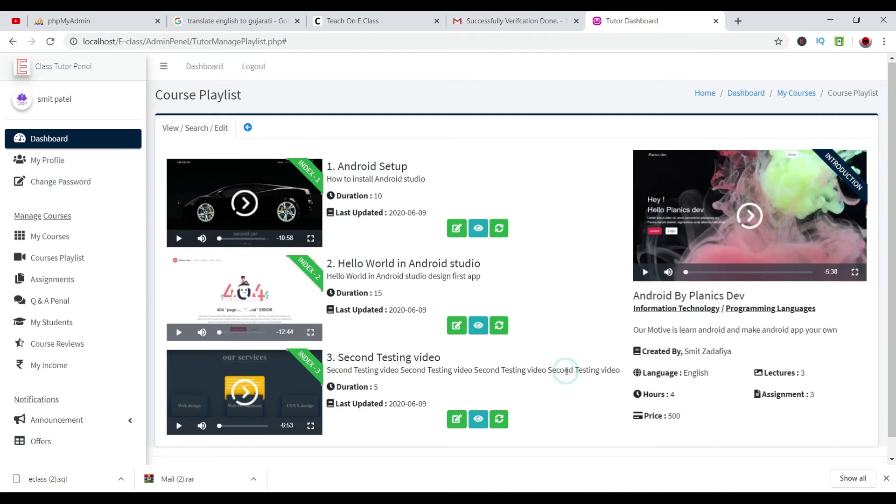
View the Second Testing video lecture's details, then return to the Course Playlist.
left_click_drag(567, 371, 595, 384)
left_click(593, 382)
left_click(478, 419)
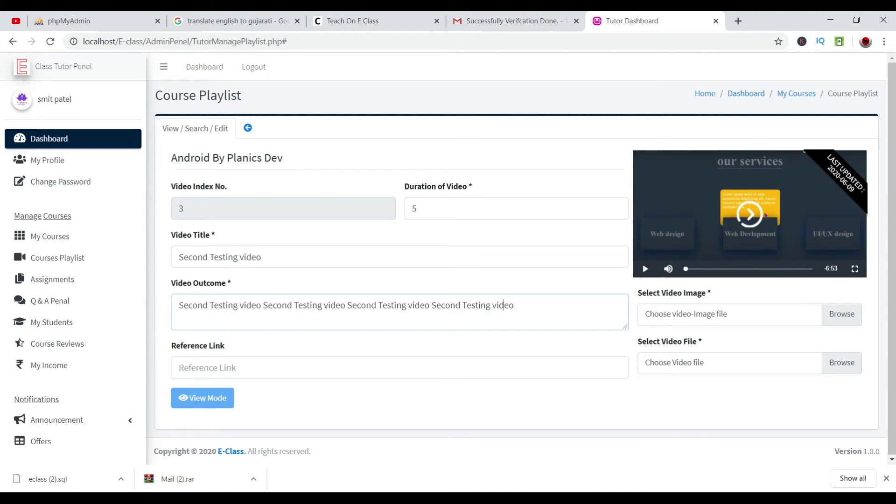
left_click(844, 191)
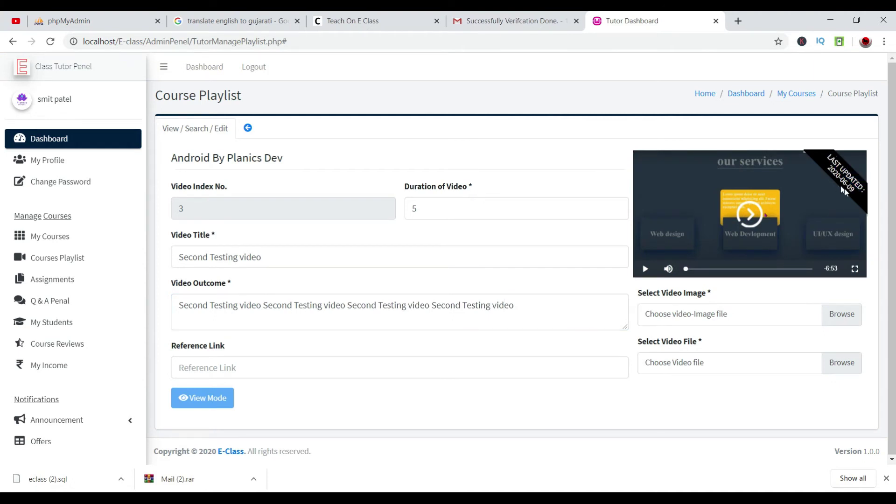
left_click(514, 21)
left_click(625, 20)
left_click(247, 127)
Create assignment 'Basic' with 2 questions and description 'Basic Question of Android'.
left_click(70, 281)
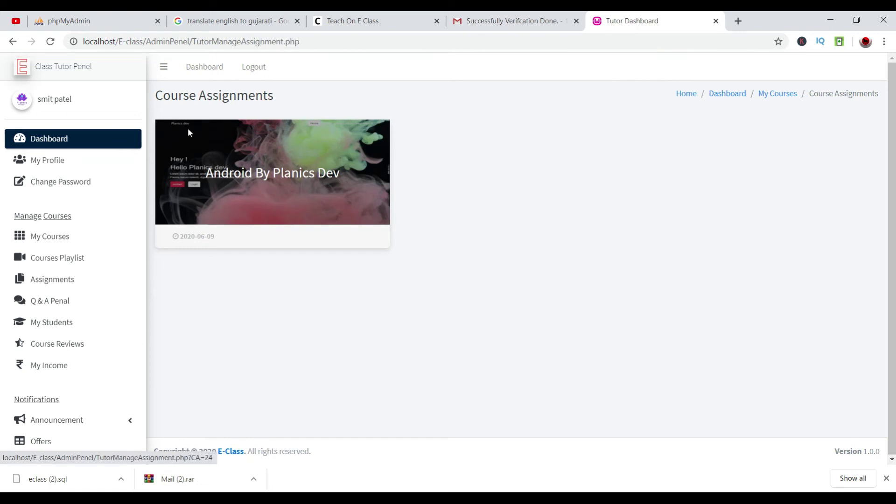
left_click(238, 167)
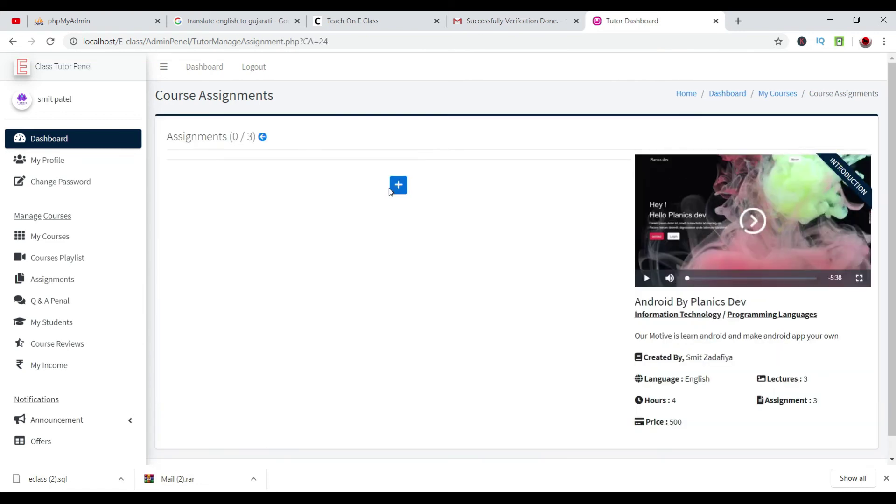
left_click(400, 196)
left_click(456, 188)
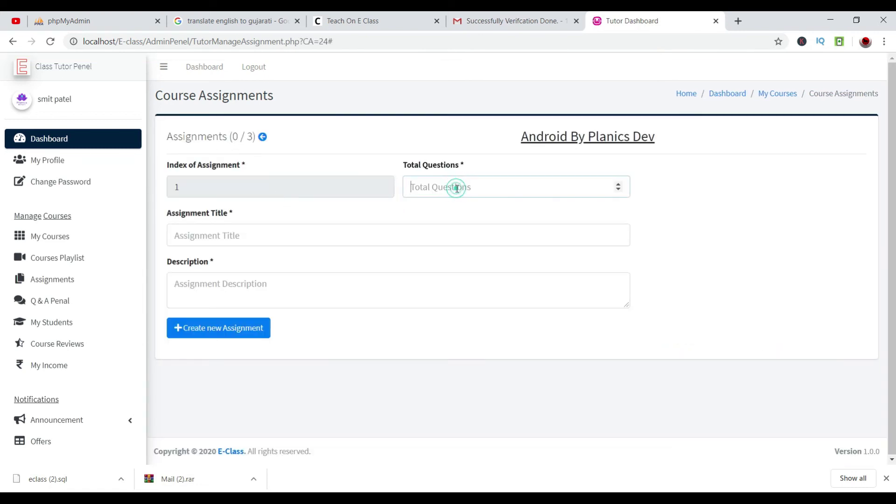
type("2")
left_click(438, 240)
type("Basic")
key("Tab")
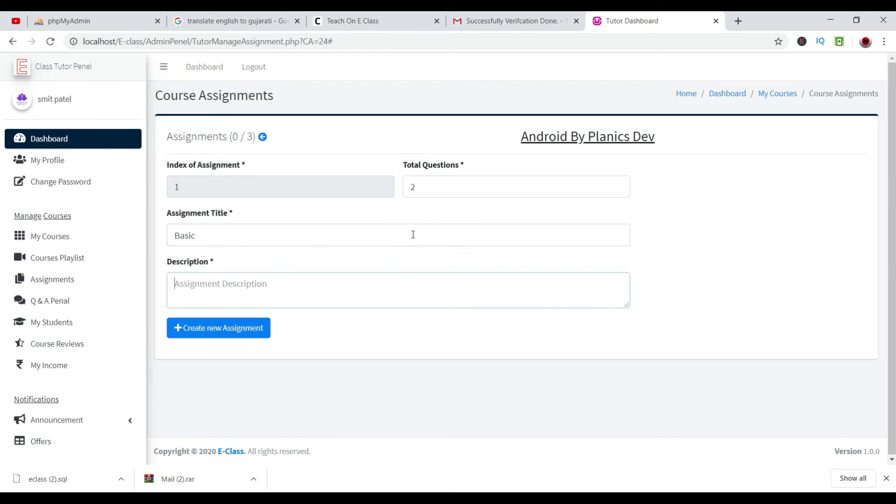
type("Basic Question of Androi")
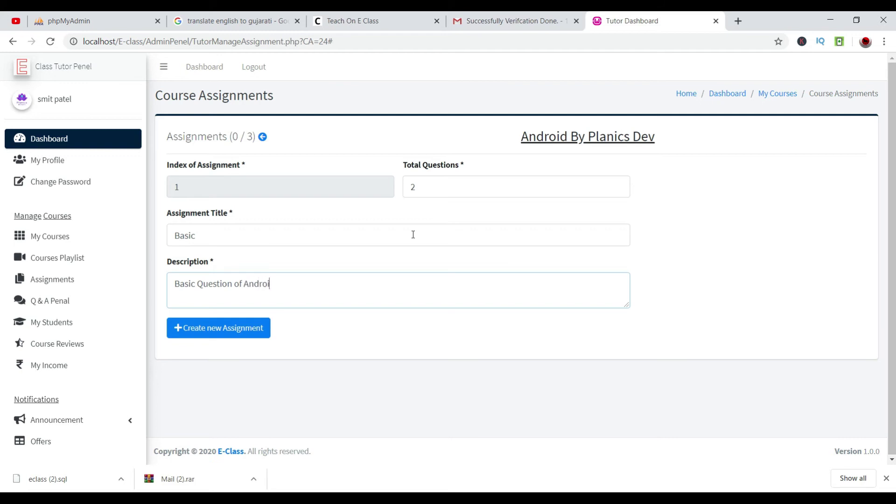
left_click(234, 329)
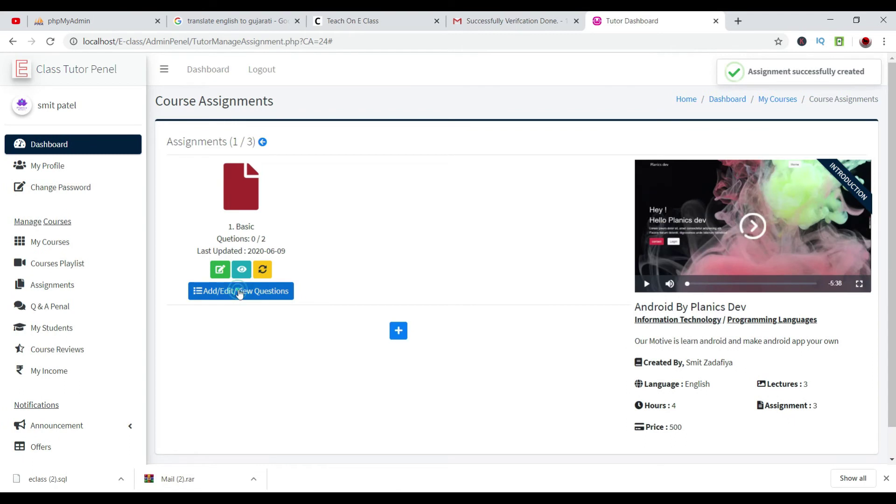
left_click(256, 290)
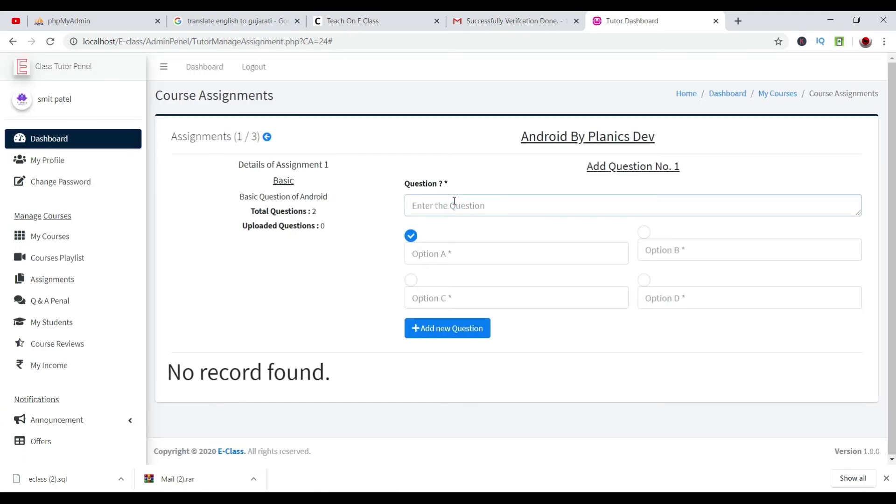
Add question 'this is for sample' with options 1–4, answer 1 correct.
type("this is for sample")
left_click(452, 255)
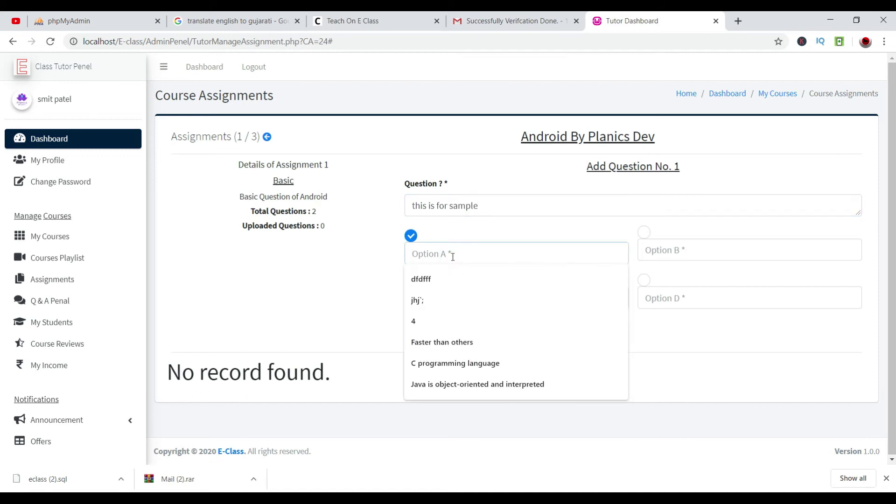
type("1")
key("Tab")
type("2")
key("Tab")
type("3")
key("Tab")
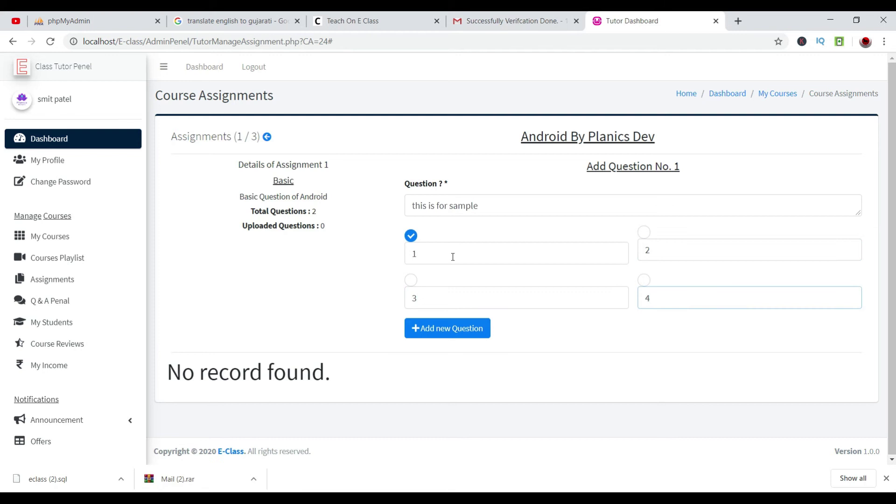
type("4")
left_click(442, 328)
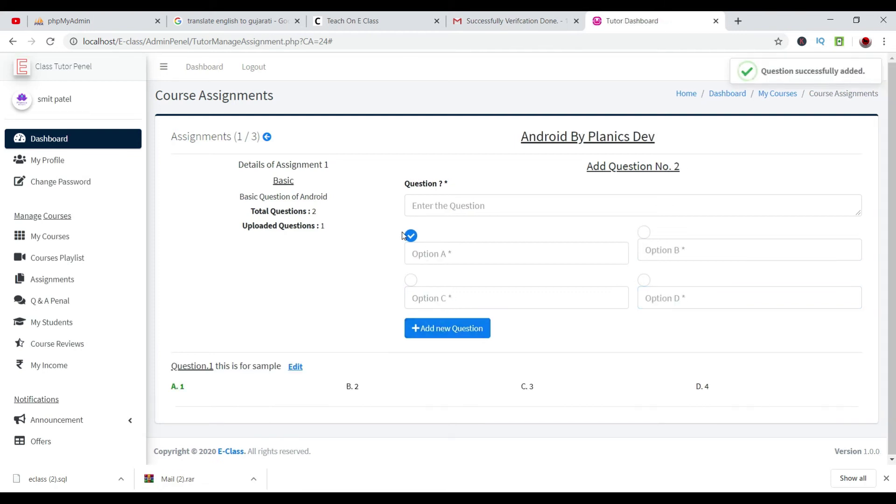
Add 'this is a second question' with options 1–4, option D correct, then return to assignments.
left_click_drag(189, 367, 171, 387)
left_click(532, 329)
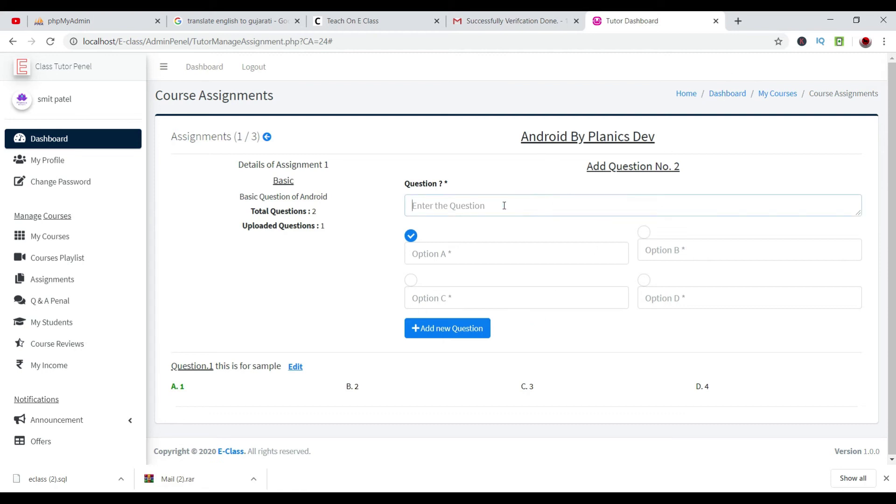
type("thison")
left_click(500, 252)
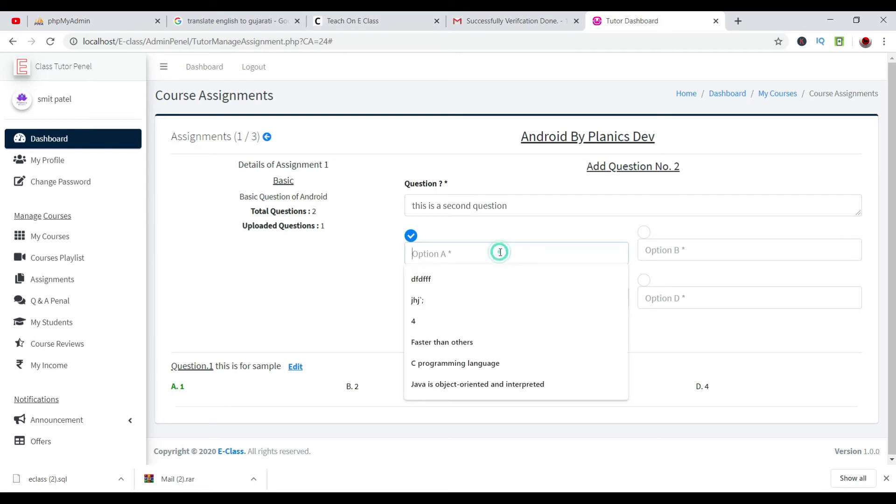
type("1")
key("Tab")
type("2")
key("Tab")
type("3")
key("Tab")
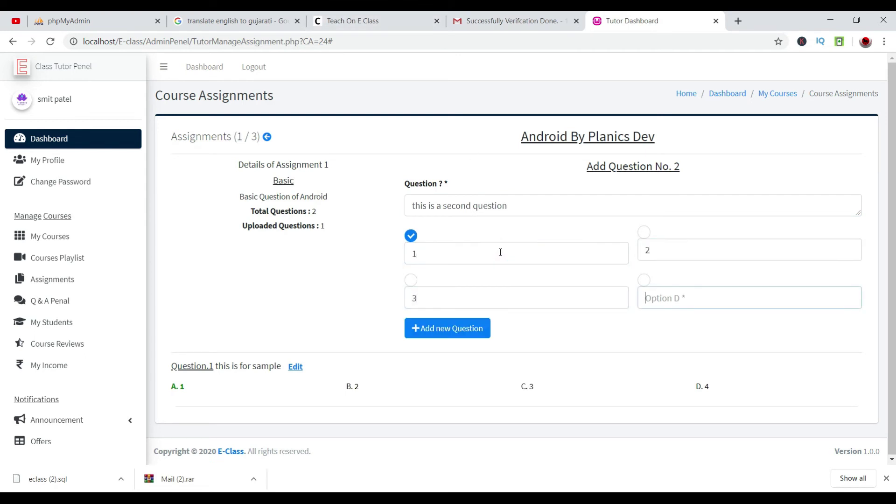
type("4")
left_click(644, 281)
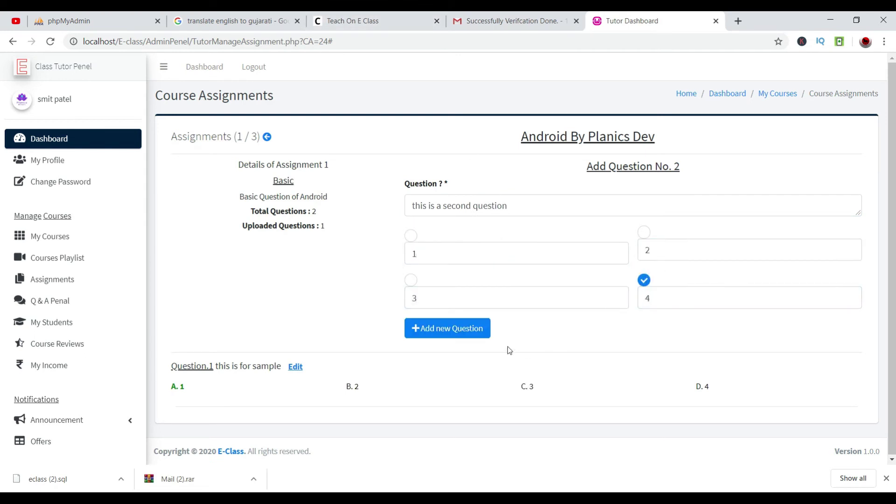
left_click(476, 328)
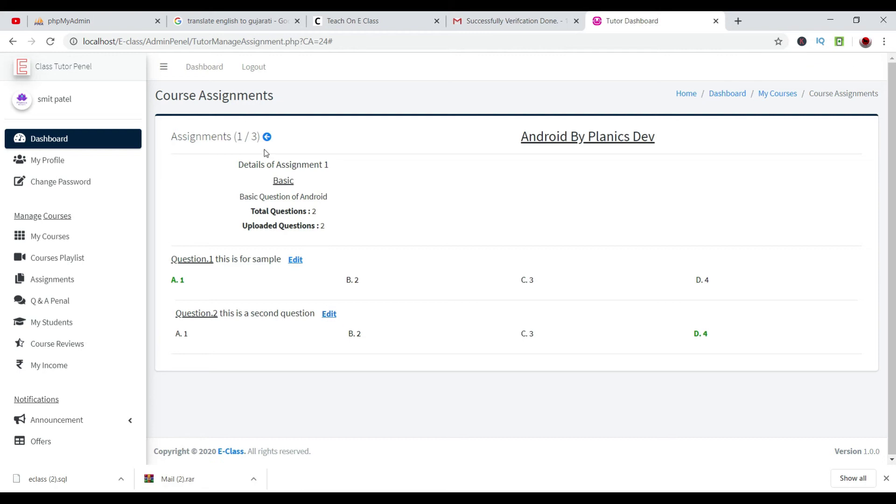
left_click(267, 137)
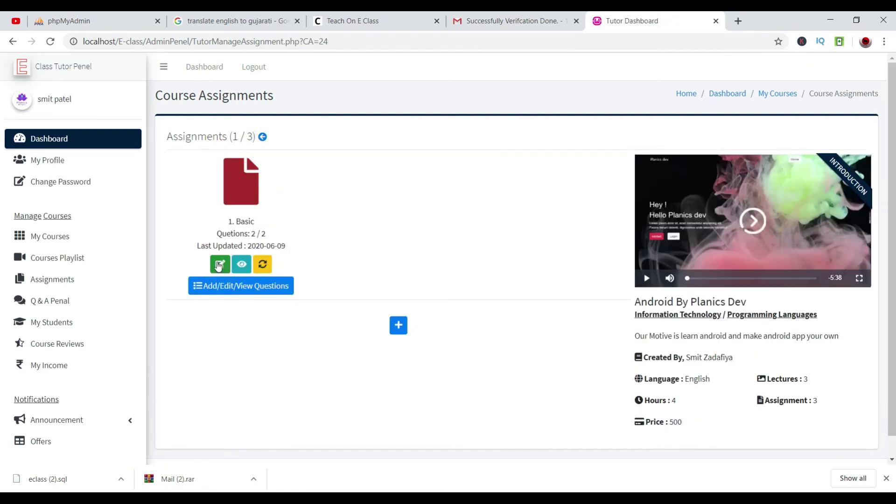
Create the assignment 'fdhbjdsfbjh' with 2 questions and the description 'HGJBV'.
left_click(398, 325)
left_click(451, 187)
type("2")
key("Tab")
type("fdhbjdsfbjh")
key("Tab")
type("HGJBV")
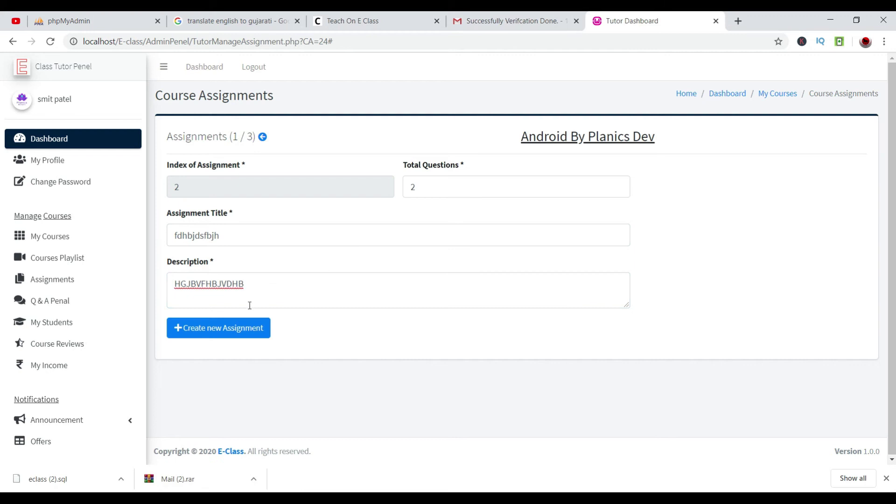
left_click(243, 329)
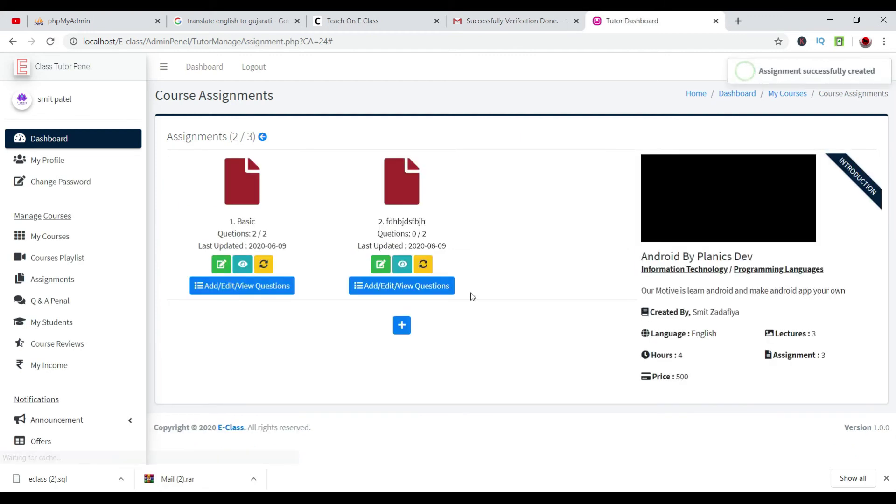
Add the first question 'H' with options 1, 2 and 5, and C as correct.
left_click(419, 286)
left_click(448, 200)
type("HEJBV NFRJB EJBFBJ")
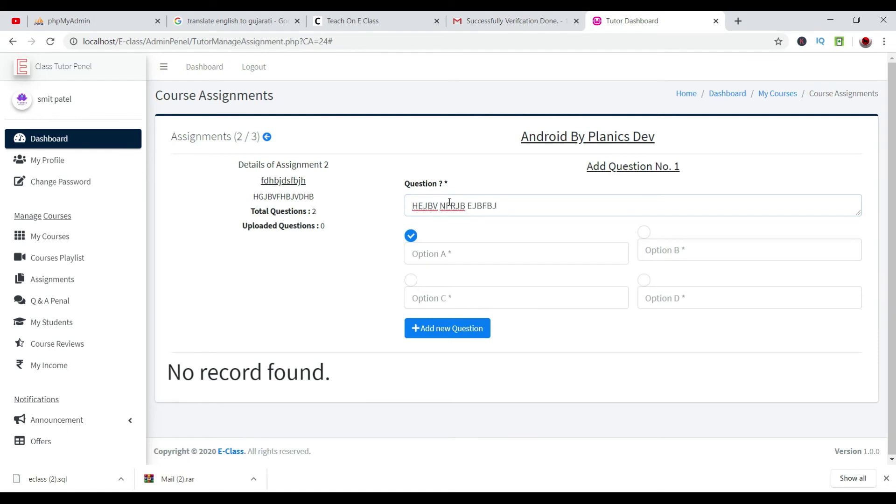
left_click(508, 250)
type("1")
key("Tab")
type("2")
key("Tab")
type("2")
key("Tab")
type("5")
left_click(409, 281)
left_click(449, 329)
Write the second question 'F N HJDFNJHFD UJBNHFED B' and mark option B correct.
left_click(499, 210)
type("F N HJDFNJHFD")
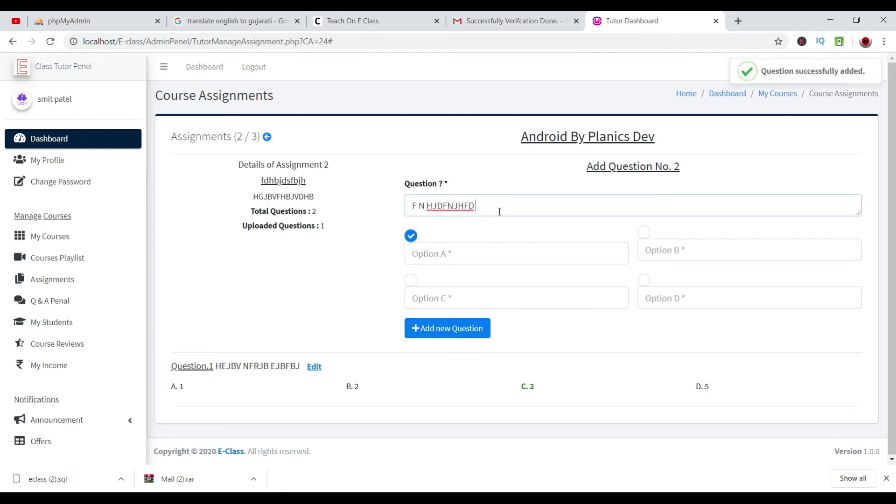
type(" UJBNHFED B")
left_click(647, 243)
left_click(644, 232)
left_click(472, 334)
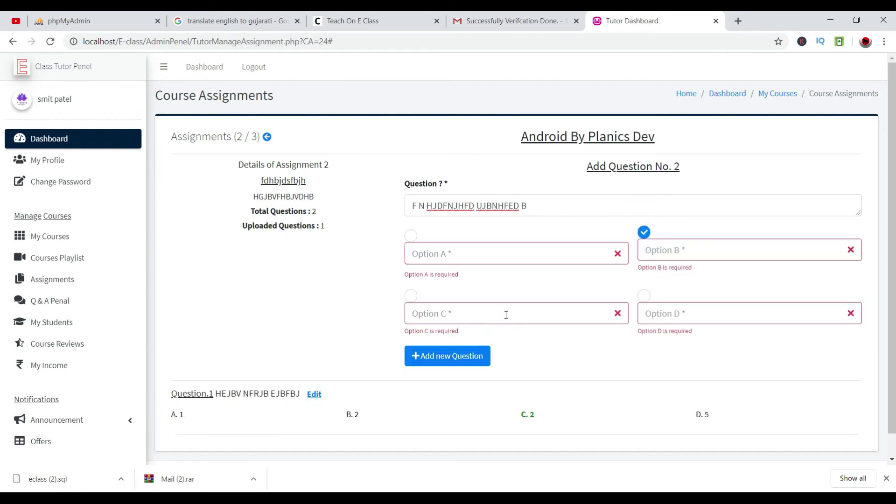
Fill the second question's options with 1, TRY, RTY and FDYT, and save it.
left_click(517, 257)
type("1")
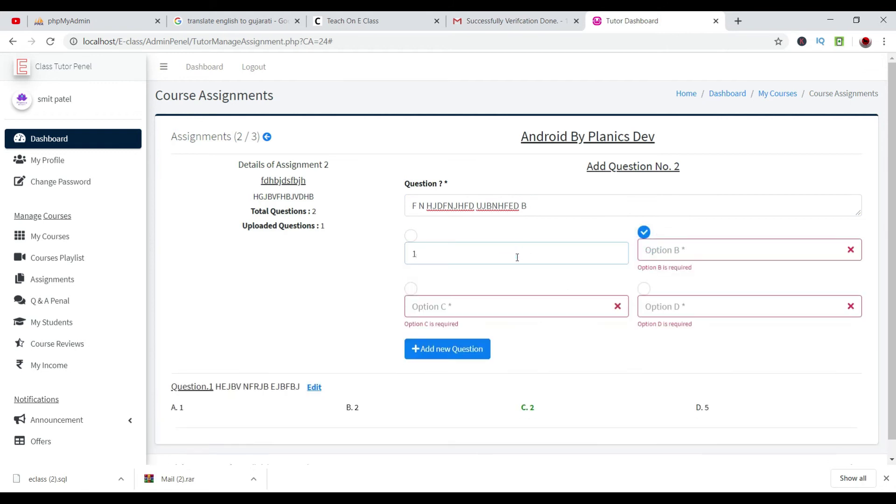
left_click(590, 250)
left_click(676, 250)
type("TRY")
left_click(528, 296)
type("RTY")
left_click(703, 299)
type("FDYT")
left_click(442, 326)
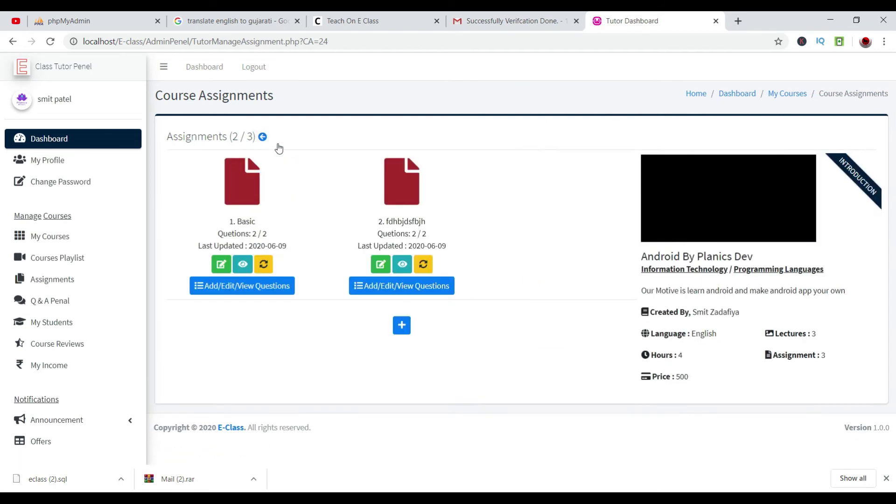
left_click(397, 328)
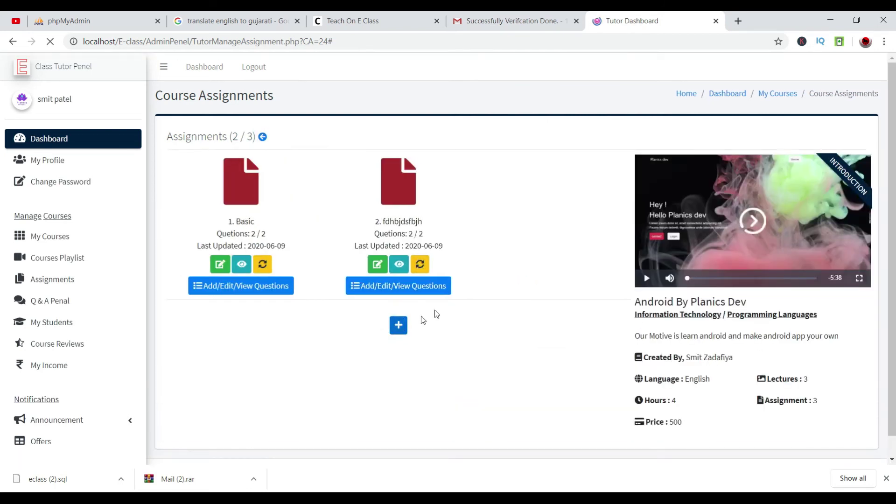
Create the assignment 'DRF HGDFGH DFHB FRD' with 2 questions and the description 'HD GHFDHTBFTGB F'.
left_click(439, 182)
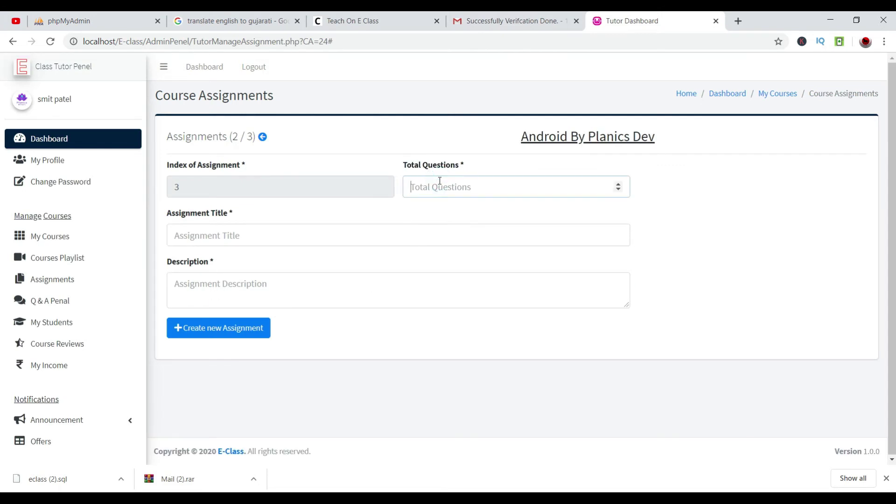
type("2")
key("Tab")
type("DRF HGDFGH DFHB FRD")
left_click(240, 287)
type("HD GHFDHTBFTGB F")
left_click(221, 328)
Add question 1 'TDFHGF' with options TFDGHYFD, TFHGF, MJHG and GDYT, and D as correct.
left_click(544, 284)
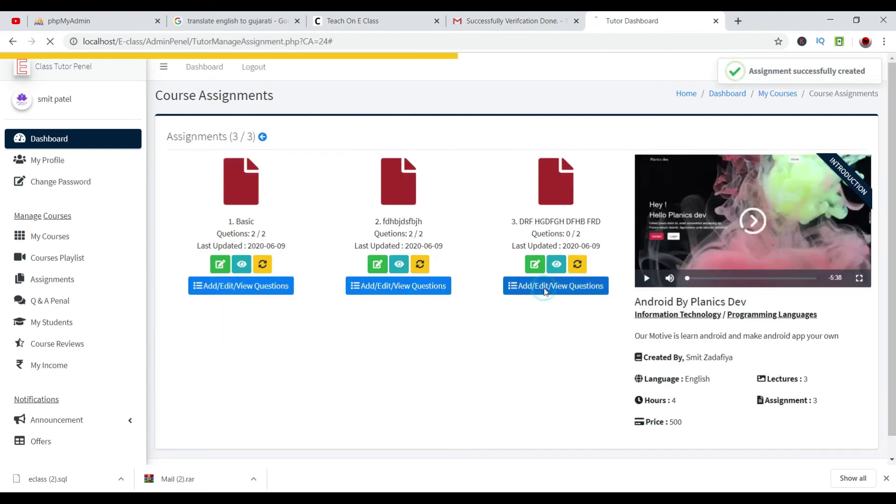
left_click(481, 199)
type("TDFHGFH HFRH FG TYFH FTHY")
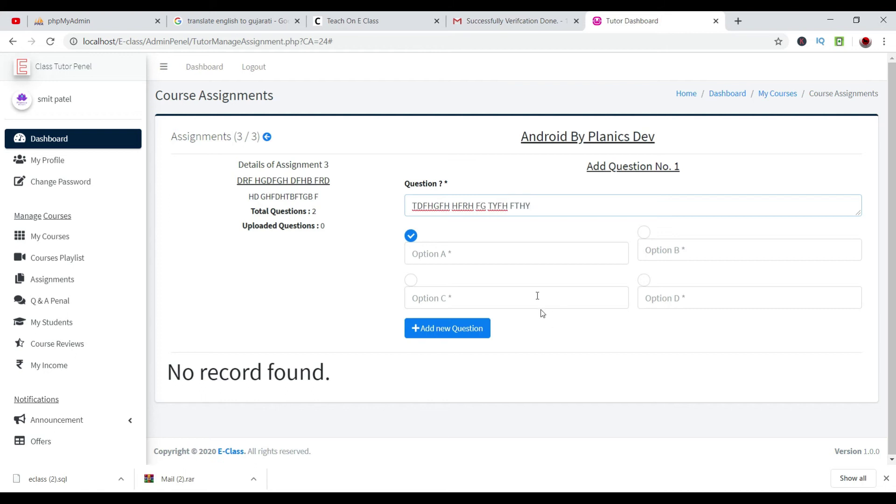
left_click(534, 256)
type("TFDGHYFD")
left_click(684, 256)
type("TFHGF")
left_click(544, 294)
type("MJHG")
left_click(693, 301)
type("GDYT")
left_click(643, 281)
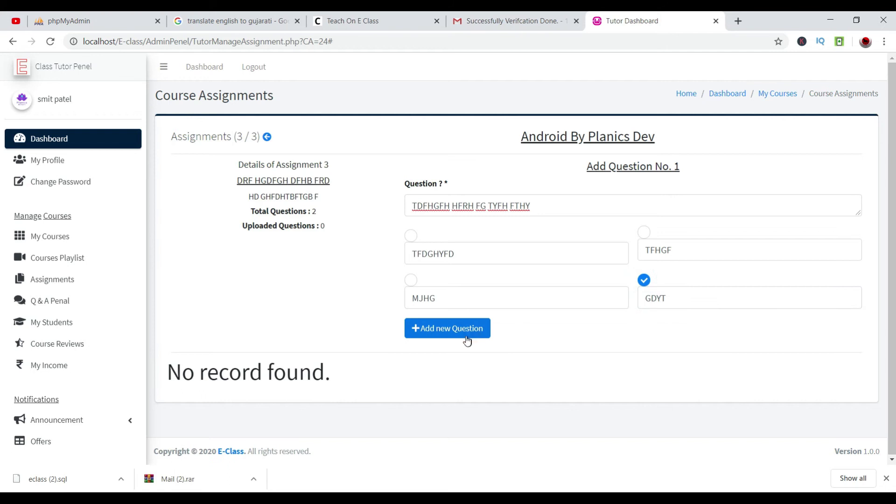
left_click(461, 328)
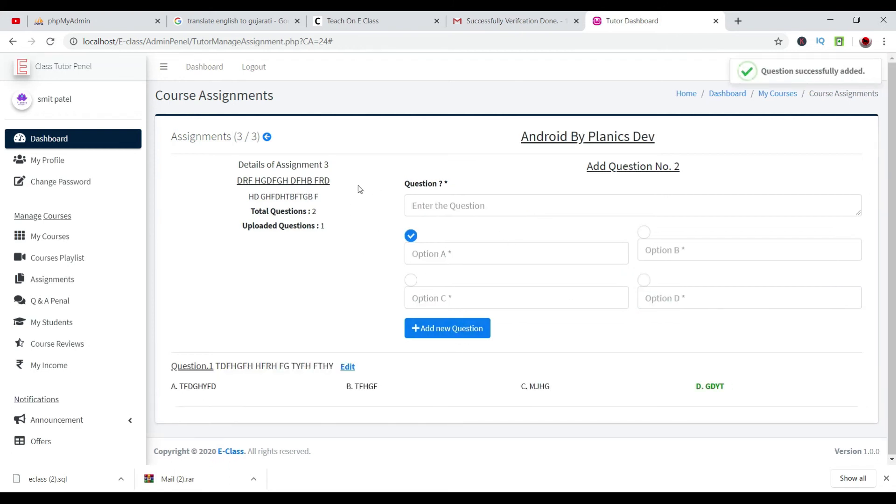
Reopen the third assignment's questions and write question 2 'SFDS FGHBCF BFG' with B correct.
left_click(266, 138)
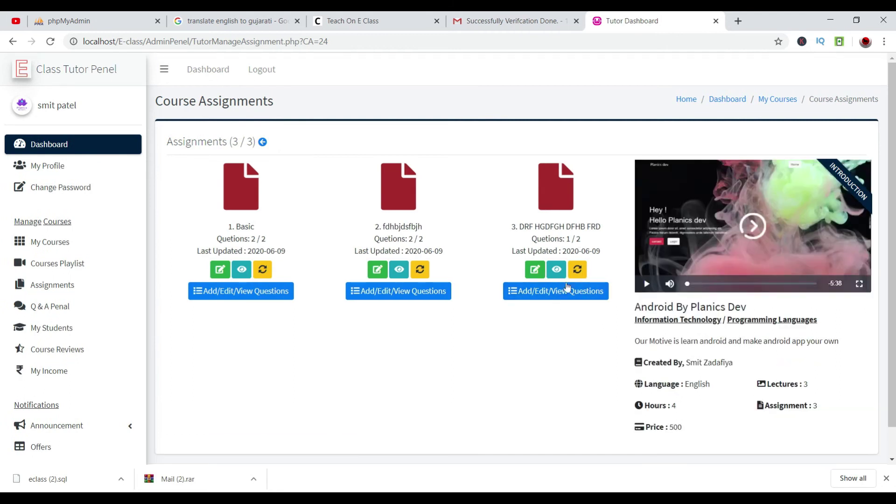
left_click(554, 292)
left_click(601, 207)
type("SFDS FGHBCF BFGHB")
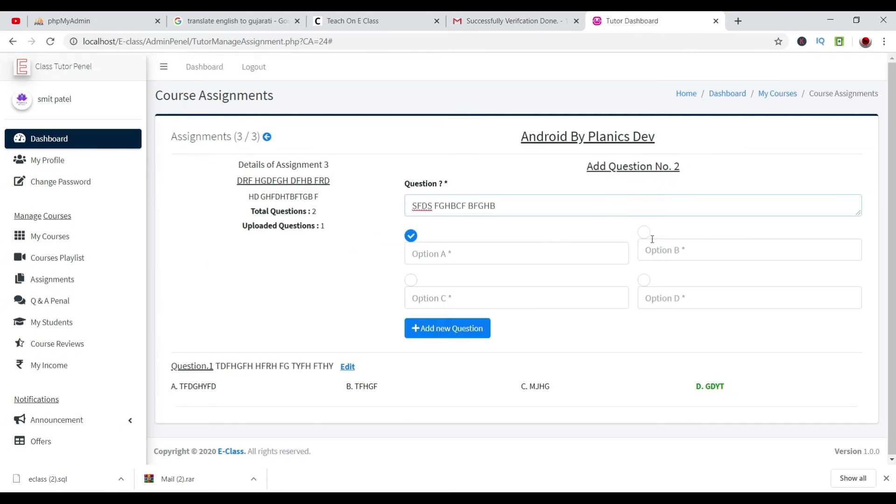
left_click(644, 232)
Fill question 2's options, A as MHGJM and B as DFRG, complete C and D, then save.
left_click(519, 256)
type("MHGJM")
left_click(662, 256)
type("DFRG")
left_click(500, 292)
type("DERG")
left_click(662, 297)
type("J")
left_click(540, 296)
type("FHFG")
left_click(690, 304)
type("DFHBFG")
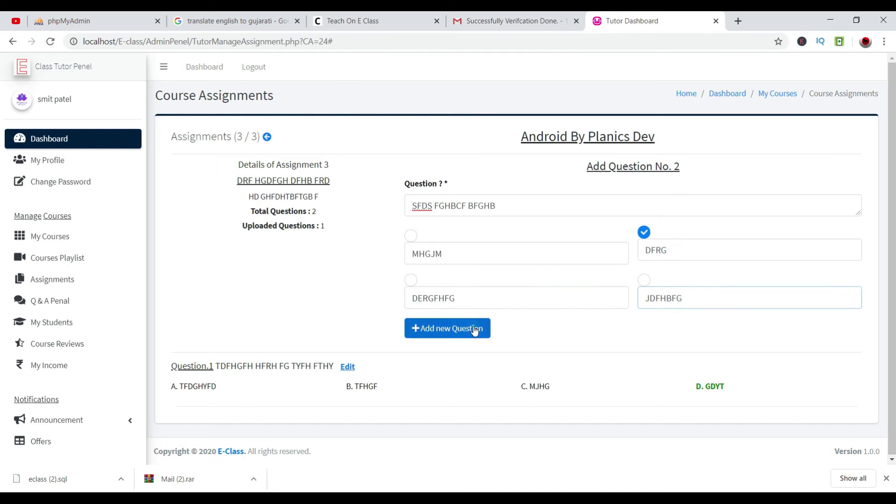
left_click(474, 329)
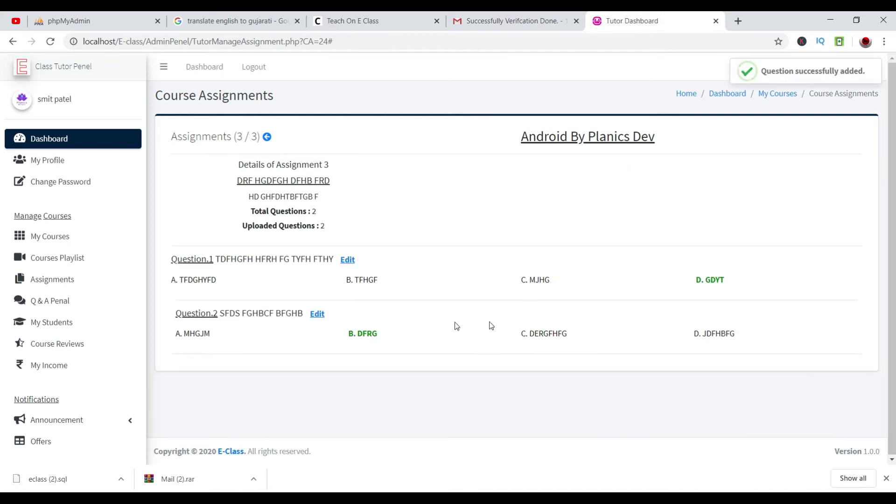
Return to the assignment list, check Basic's details, and activate the Basic assignment.
left_click(268, 138)
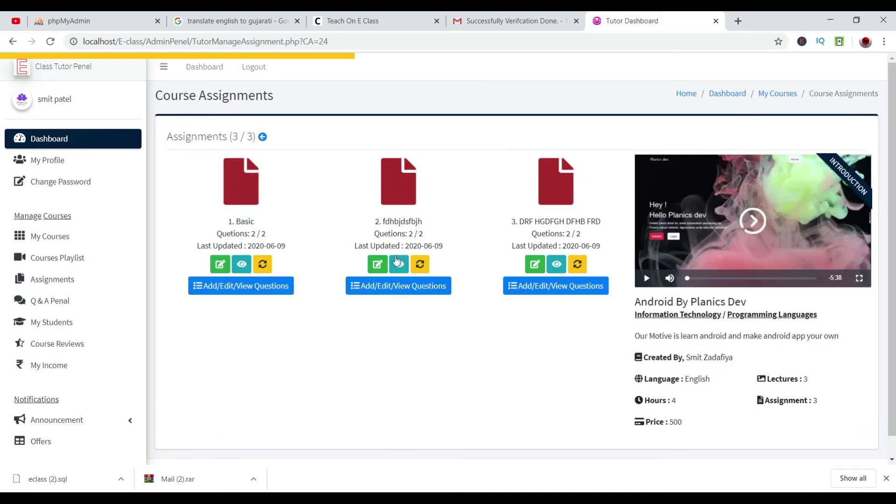
left_click(250, 263)
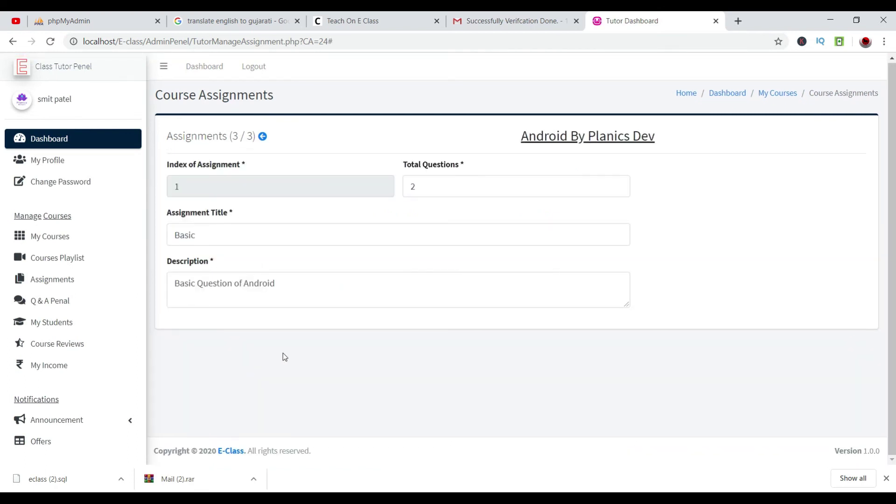
left_click(262, 136)
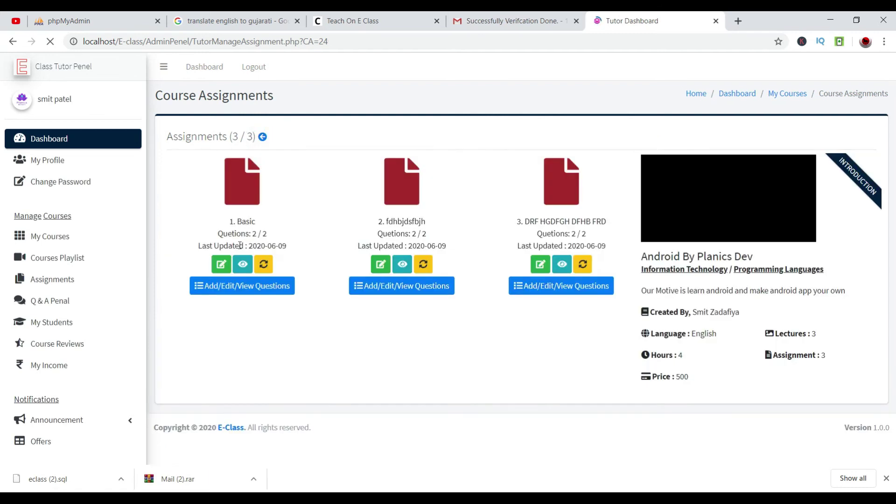
left_click(262, 264)
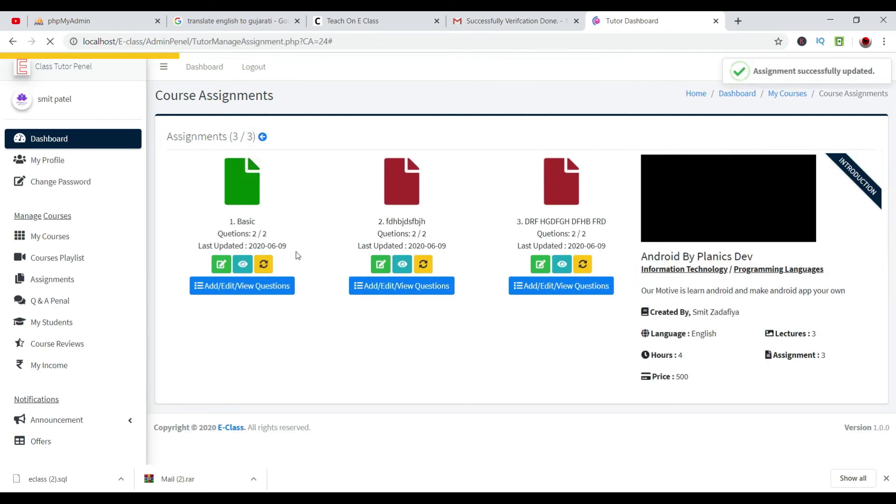
left_click_drag(866, 71, 759, 93)
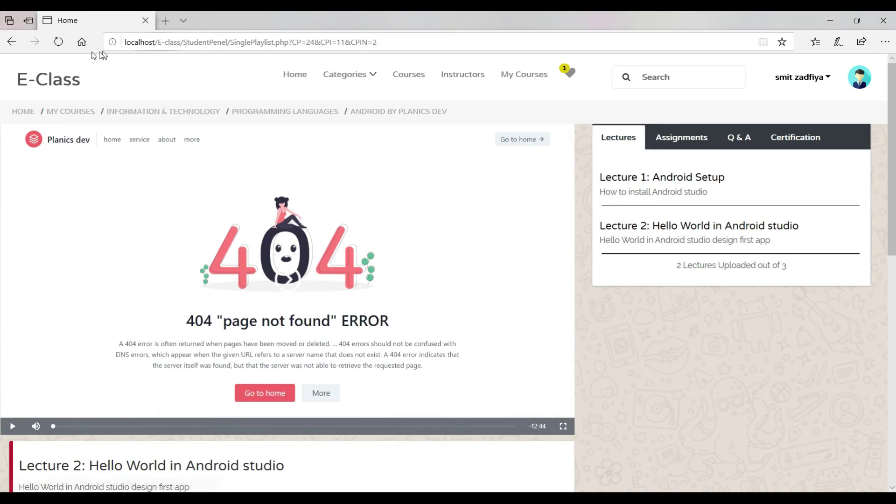
Reload the student's course page and start the Basic assignment from the Assignments tab.
left_click(58, 42)
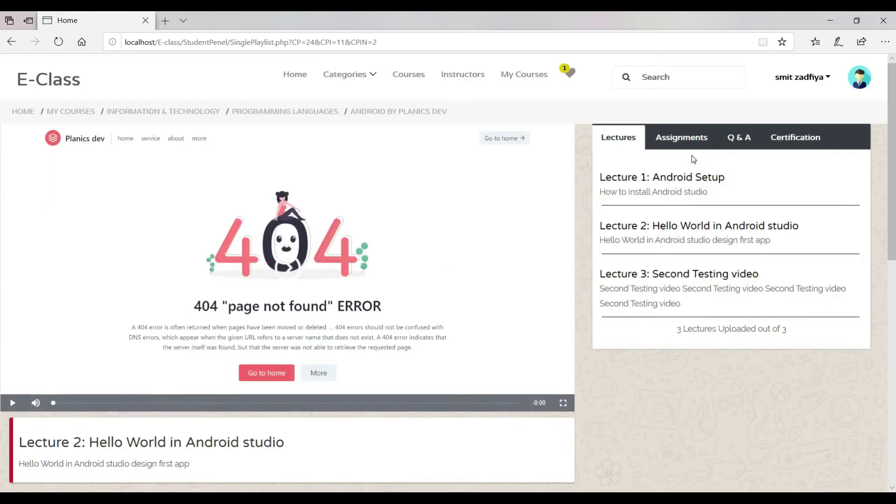
left_click(686, 137)
left_click(671, 203)
left_click_drag(208, 187, 419, 190)
left_click(440, 179)
left_click_drag(500, 167, 480, 180)
left_click(480, 180)
Answer question 1 with option 1 and question 2 with option 4, submit for 100%, and leave the results.
left_click(168, 241)
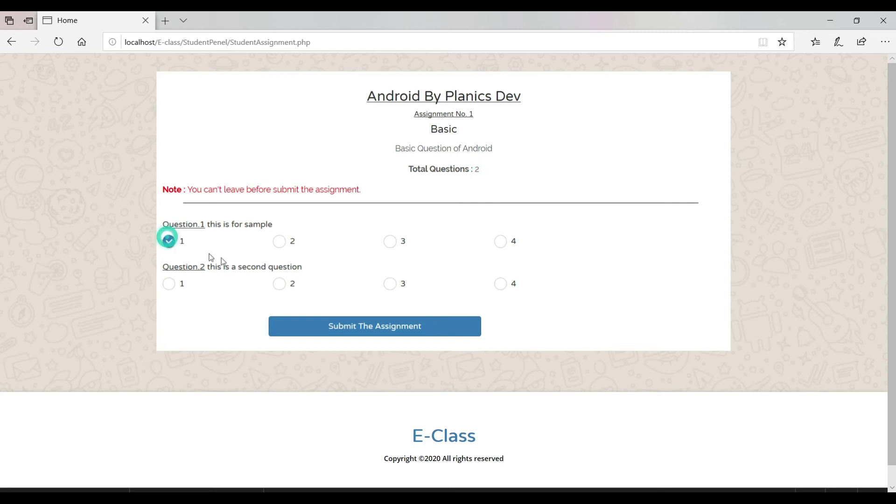
left_click(501, 285)
left_click(396, 326)
left_click_drag(570, 230, 340, 234)
left_click_drag(482, 172, 460, 171)
left_click_drag(475, 260, 461, 302)
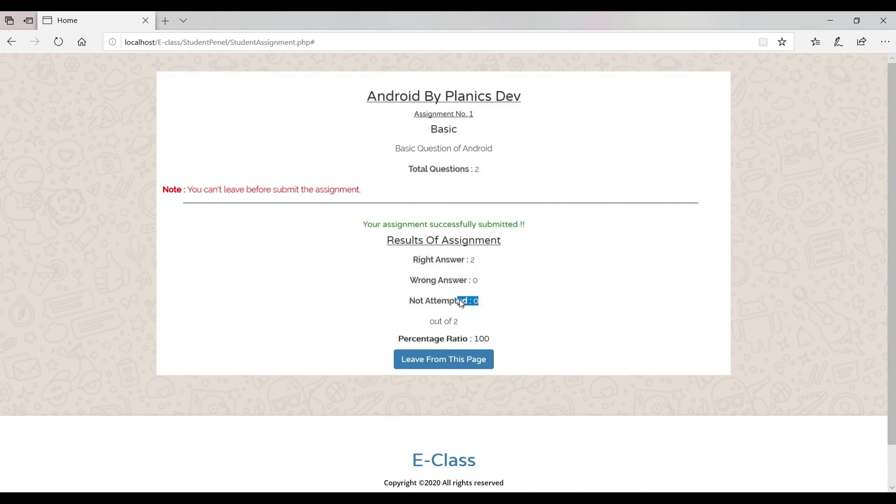
left_click_drag(481, 260, 470, 261)
left_click(452, 359)
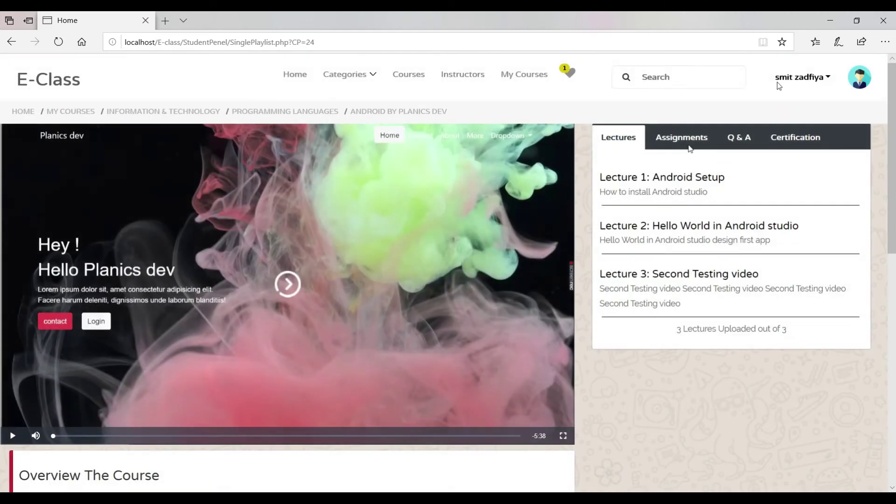
Post the question 'IM NOT ABLE TO SETUP THIS' in the course's Q & A section.
left_click(685, 139)
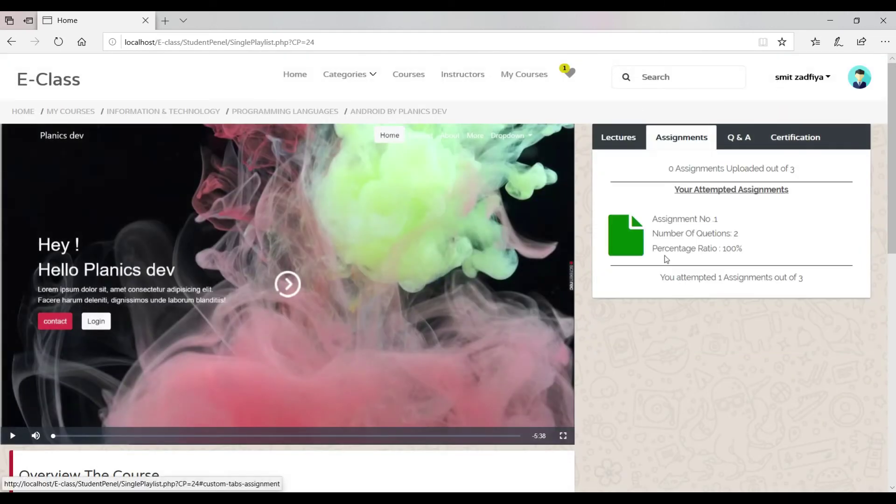
left_click(795, 138)
left_click(739, 139)
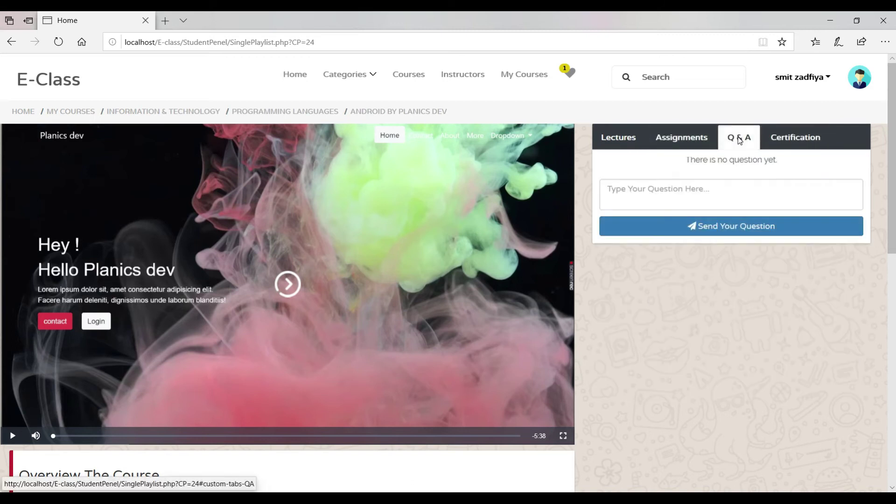
left_click(694, 196)
left_click(685, 140)
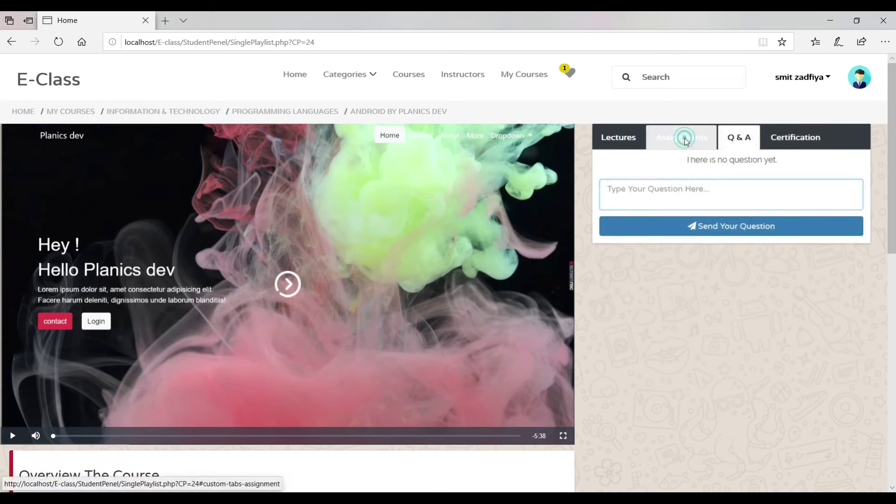
left_click(735, 140)
left_click(690, 190)
type("IM NOT ABLE TO SETUP THIS")
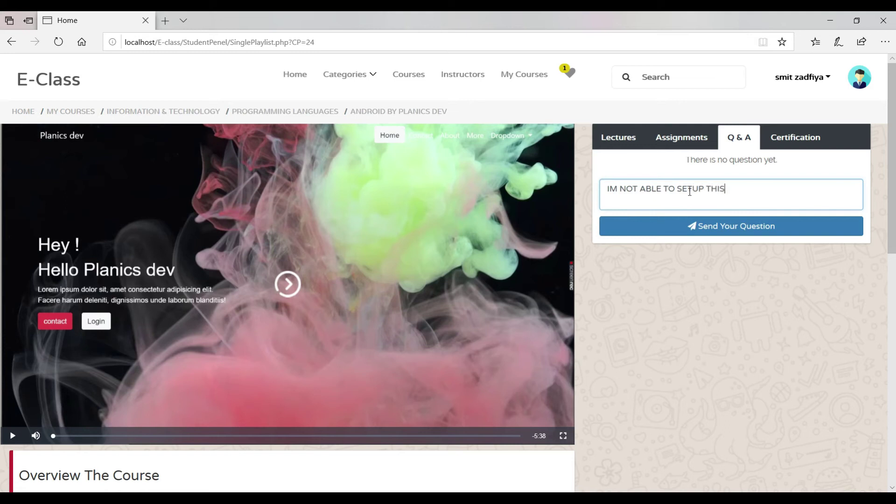
left_click(695, 228)
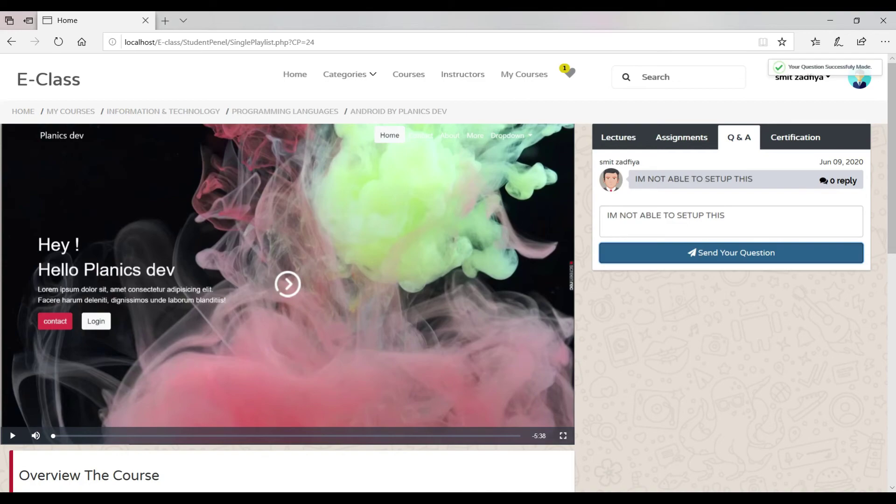
key("alt+Tab")
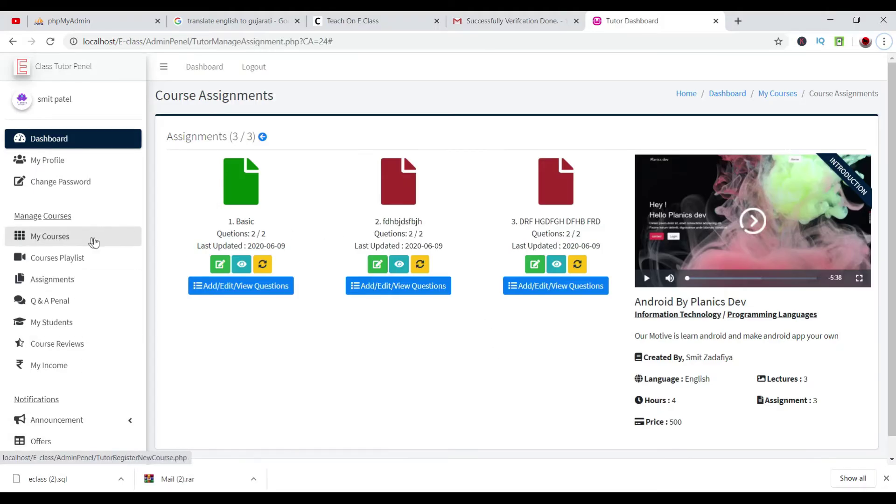
Open Q & A Penal for Android By Planics Dev and view the 0-reply thread of 'IM NOT ABLE TO SETUP THIS'.
left_click(55, 300)
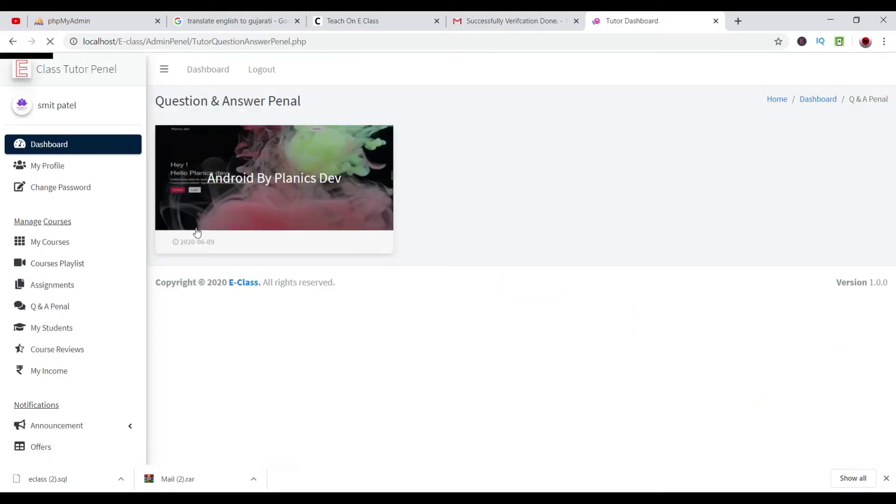
left_click(197, 232)
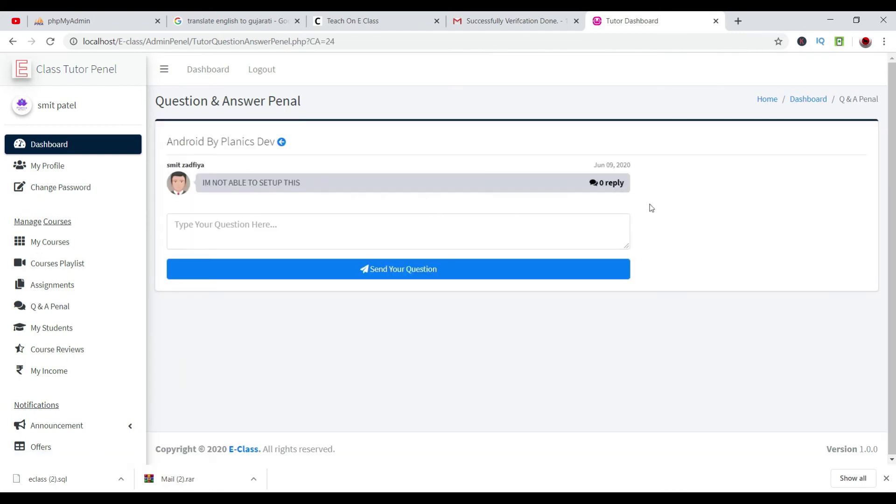
left_click(424, 237)
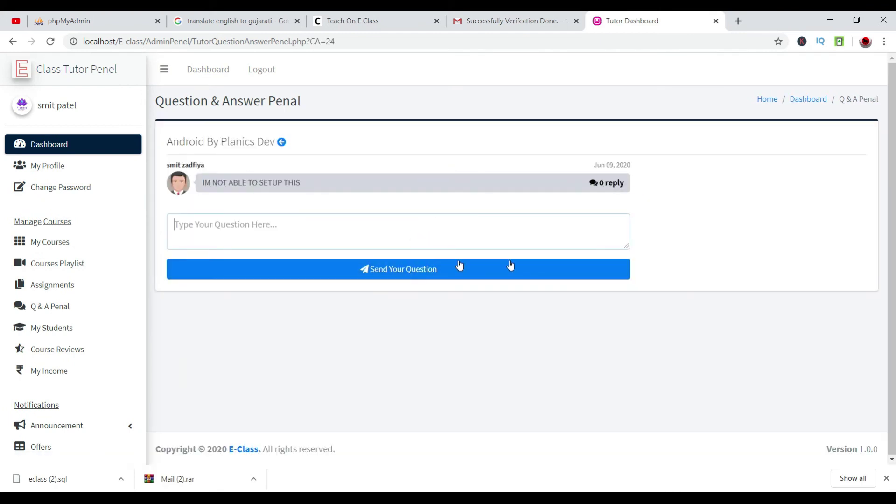
left_click(611, 183)
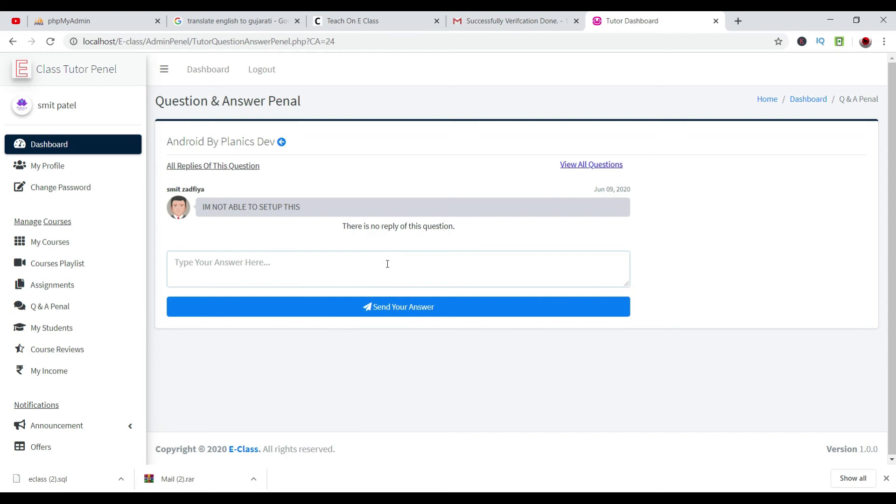
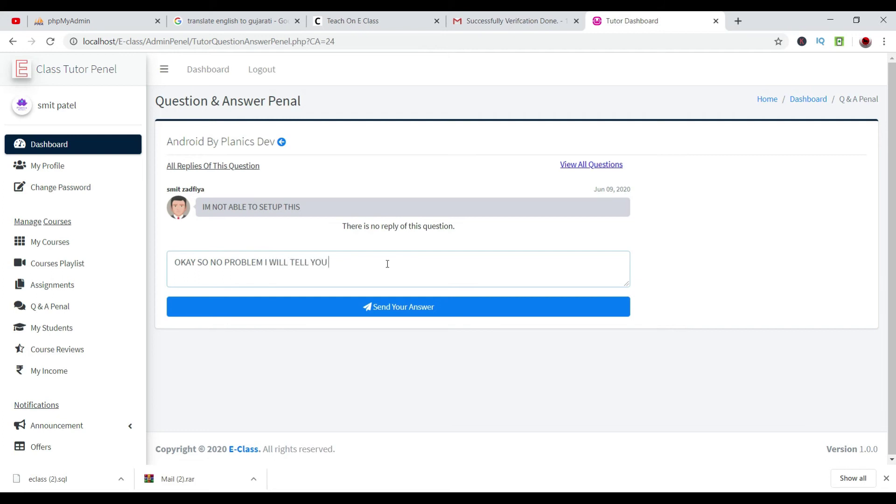
Post the reply 'OKAY SO NO PROBLEM I WILL TELL YOU' and reload the student's course page.
left_click(404, 312)
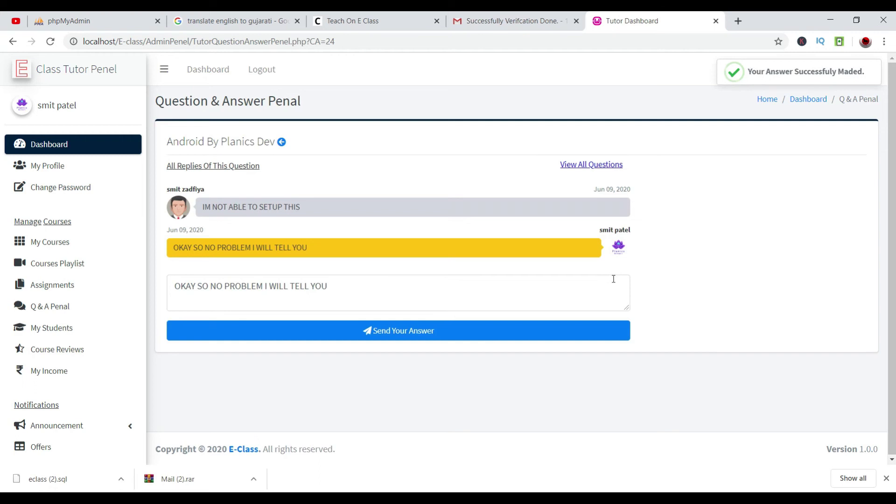
triple_click(621, 248)
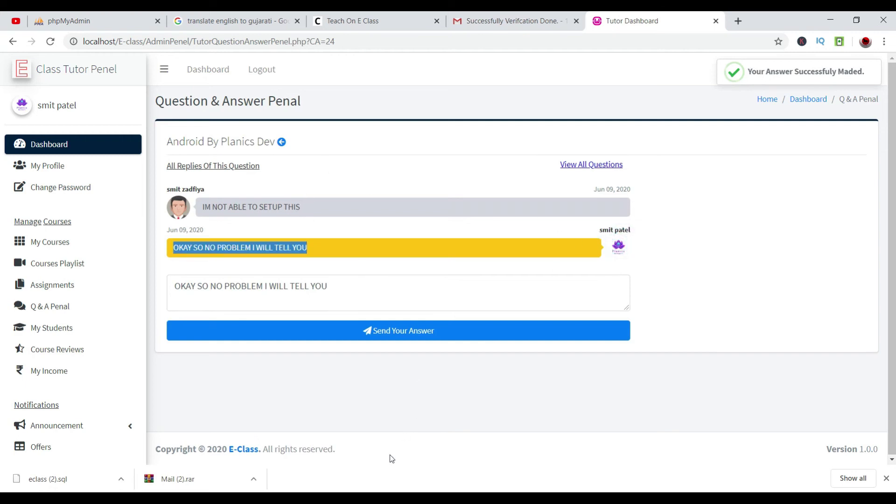
key("alt+Tab")
left_click(58, 42)
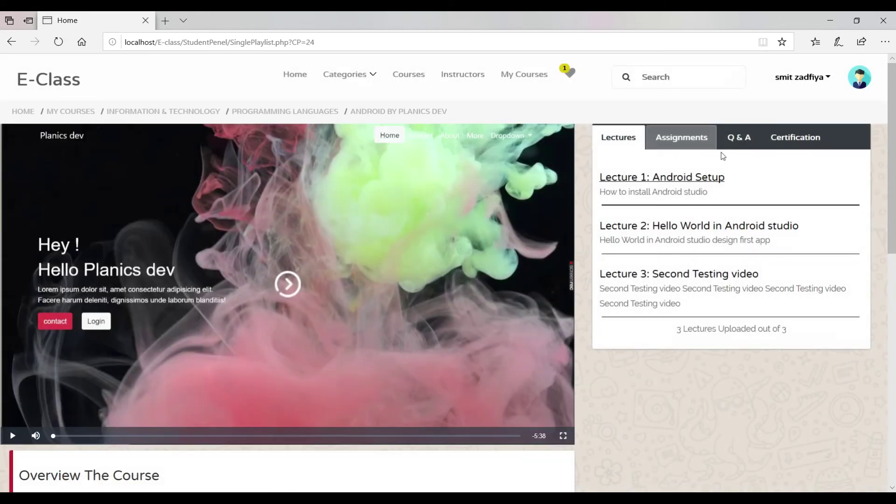
In the course Q&A, open the setup question's replies to confirm the tutor's answer.
left_click(731, 146)
left_click(662, 142)
left_click(624, 143)
left_click(735, 140)
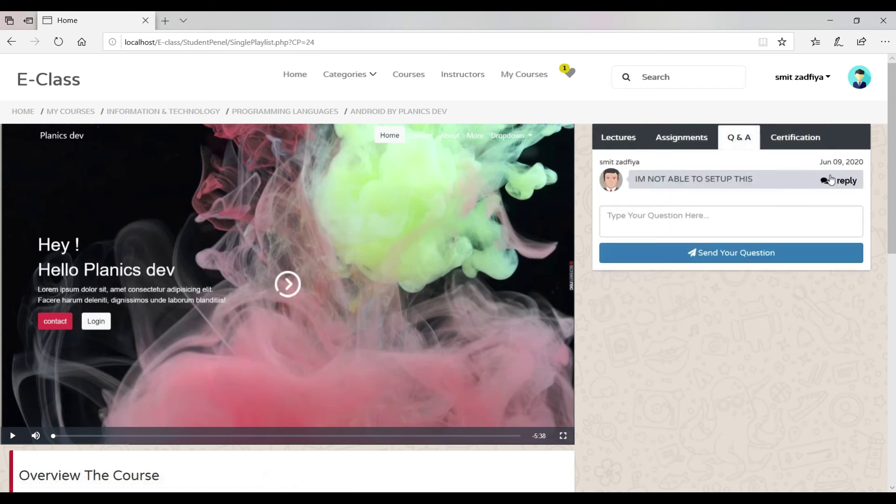
left_click(830, 180)
left_click_drag(698, 245, 774, 244)
left_click(863, 251)
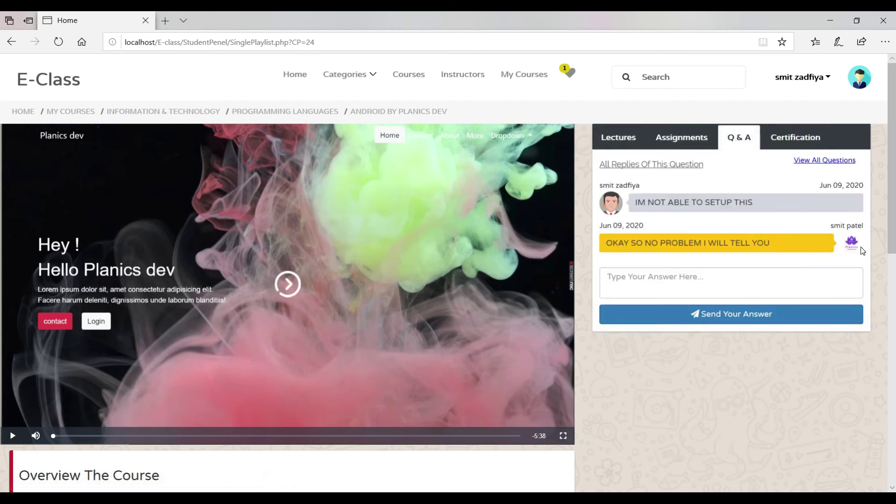
left_click(825, 161)
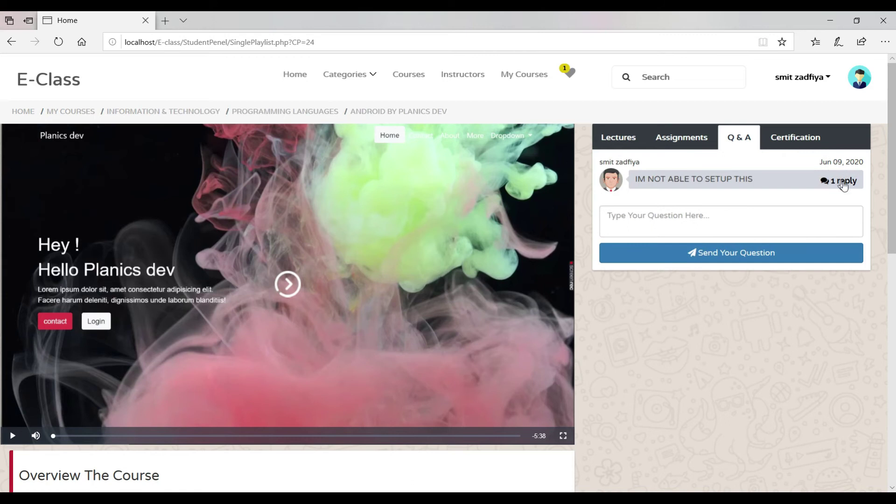
left_click(842, 184)
triple_click(647, 242)
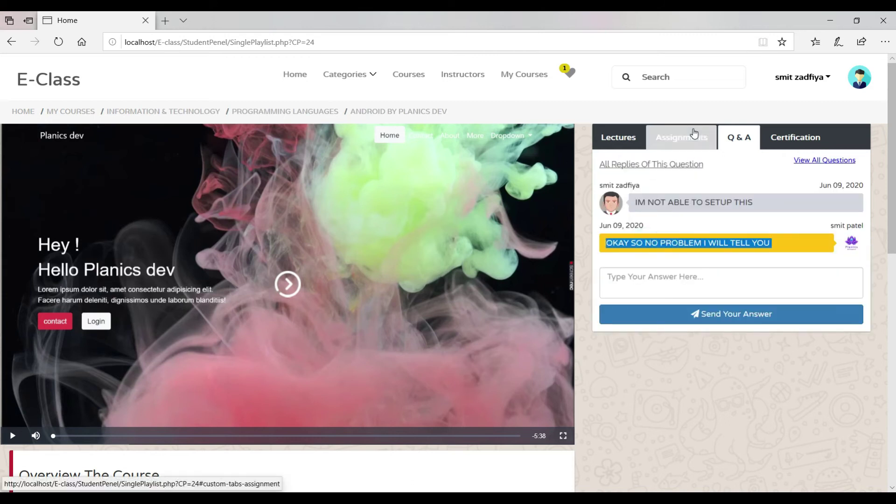
scroll(653, 200, "down", 15)
scroll(651, 196, "up", 4)
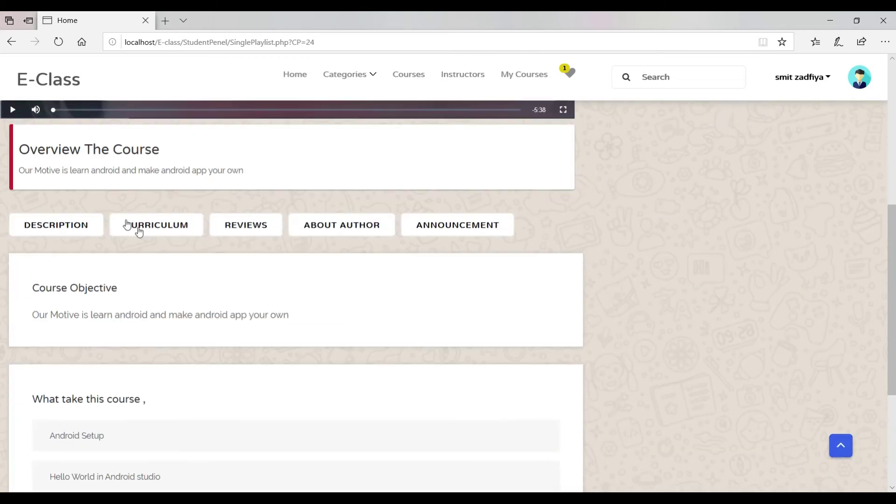
Browse the Description, Curriculum, Reviews, About Author and Announcement tabs, then return to the tutor window.
left_click(56, 230)
left_click(137, 231)
left_click(260, 228)
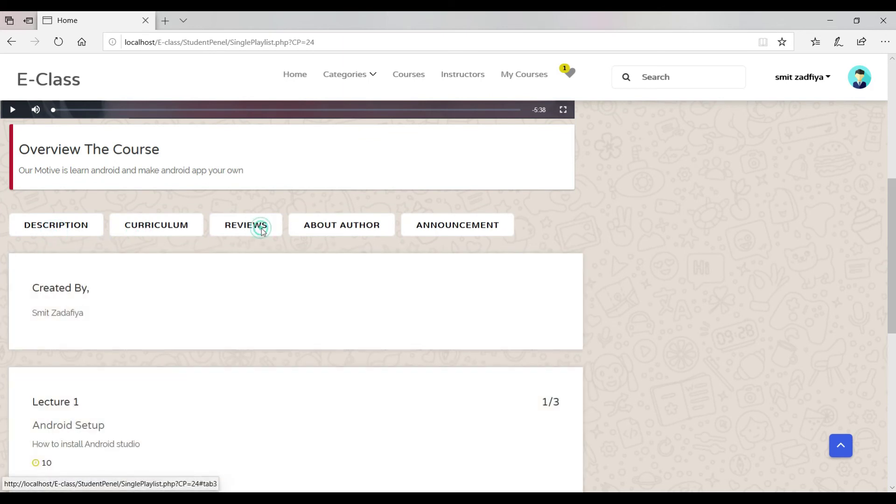
left_click(324, 230)
left_click(441, 228)
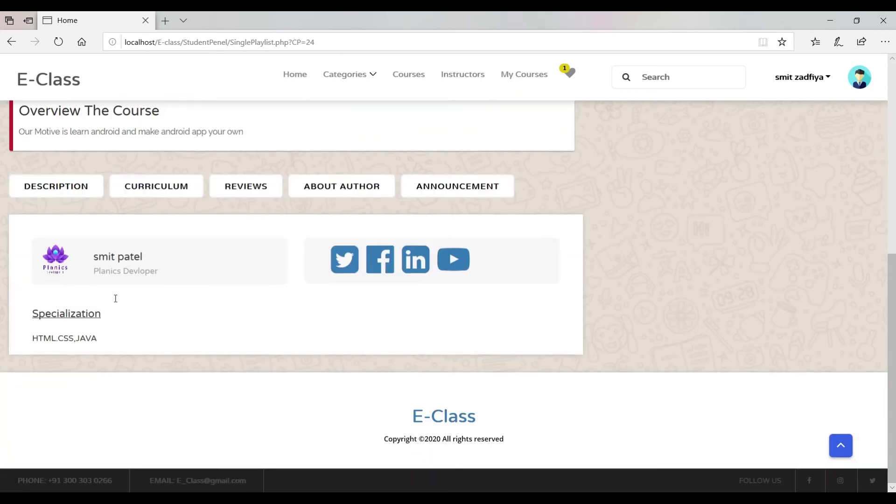
scroll(399, 320, "up", 3)
scroll(440, 320, "up", 6)
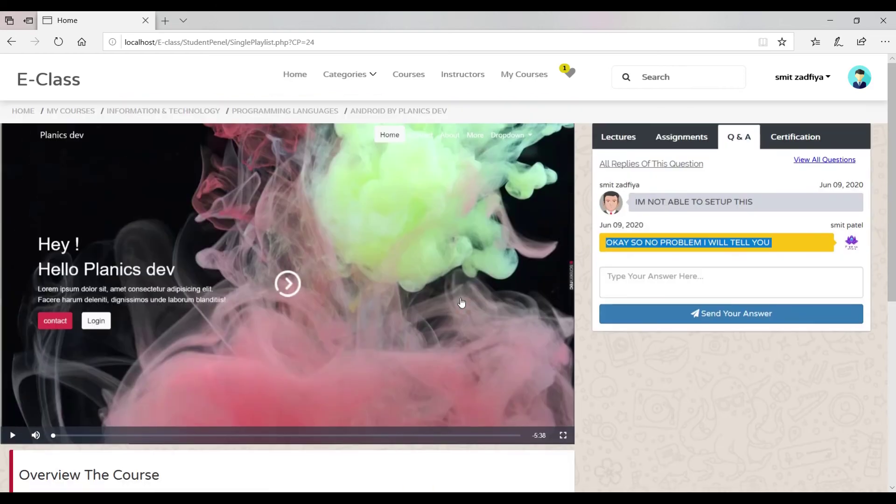
left_click(698, 144)
key("alt+Tab")
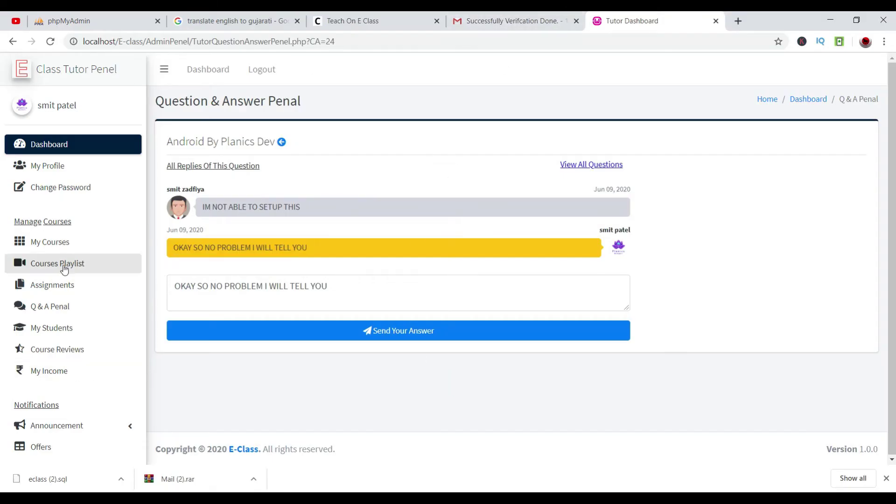
Re-enable assignments 2 and 3 for the Android By Planics Dev course.
left_click(59, 285)
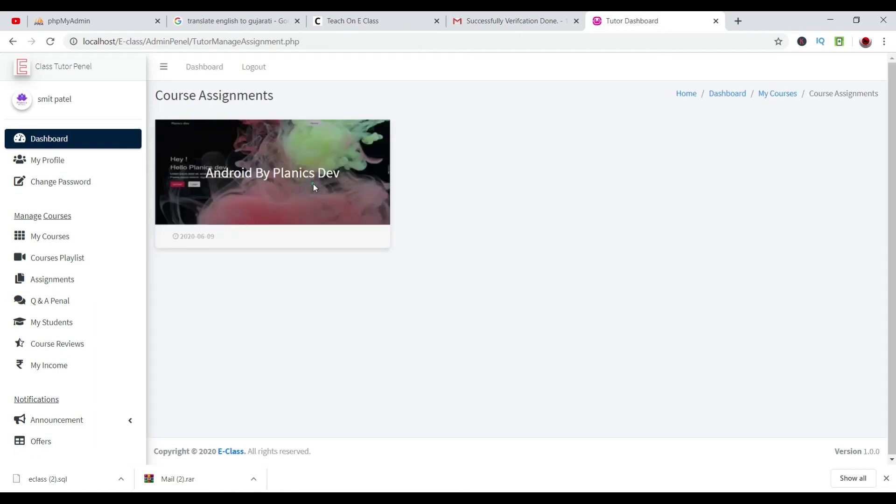
left_click(338, 180)
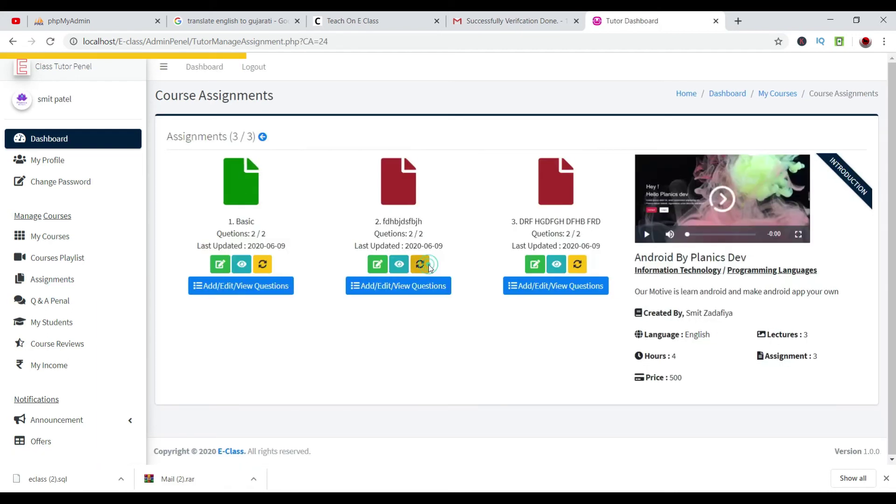
left_click(428, 265)
left_click(578, 264)
key("alt+Tab")
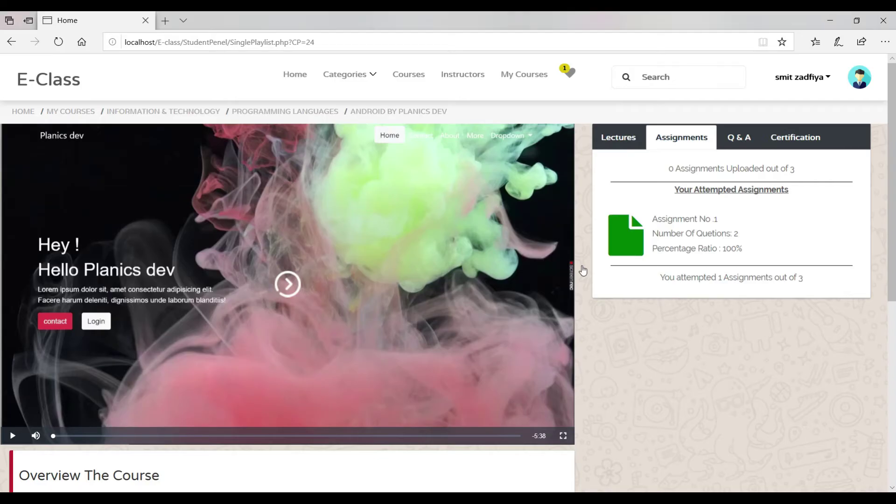
scroll(747, 171, "down", 10)
scroll(748, 171, "up", 10)
key("alt+Tab")
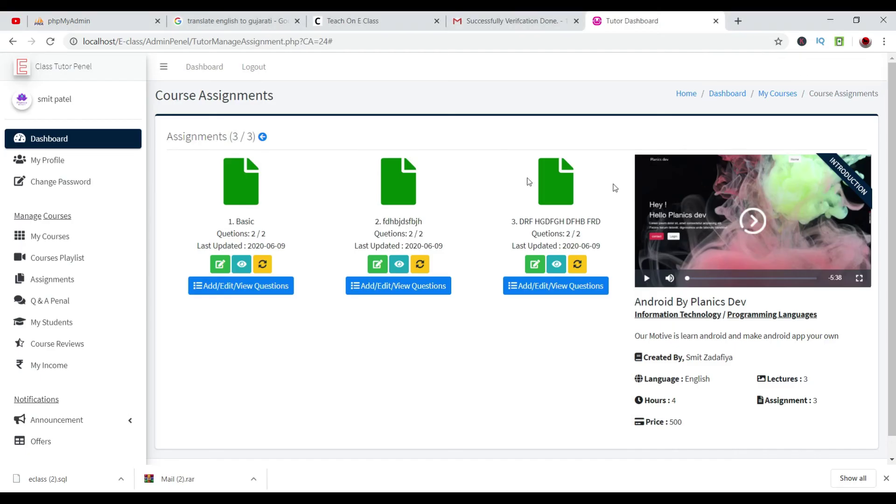
View the enrolled student's progress and profile details for Android By Planics Dev.
left_click(79, 322)
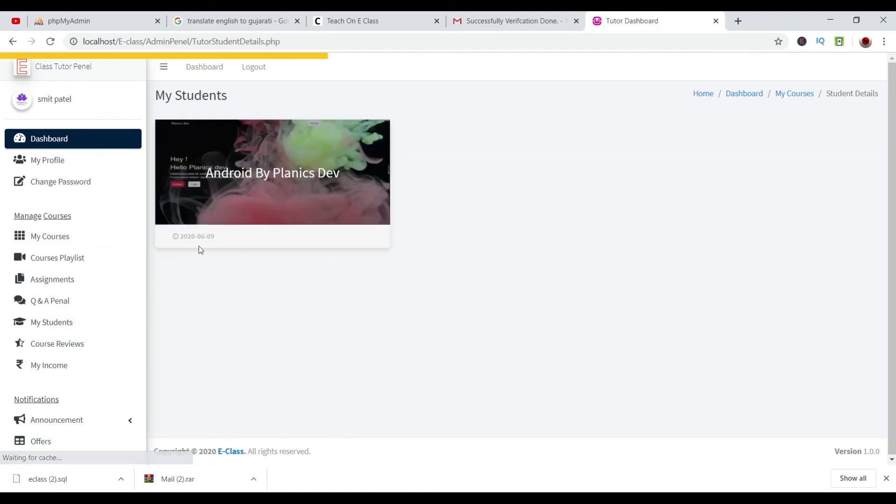
left_click(208, 172)
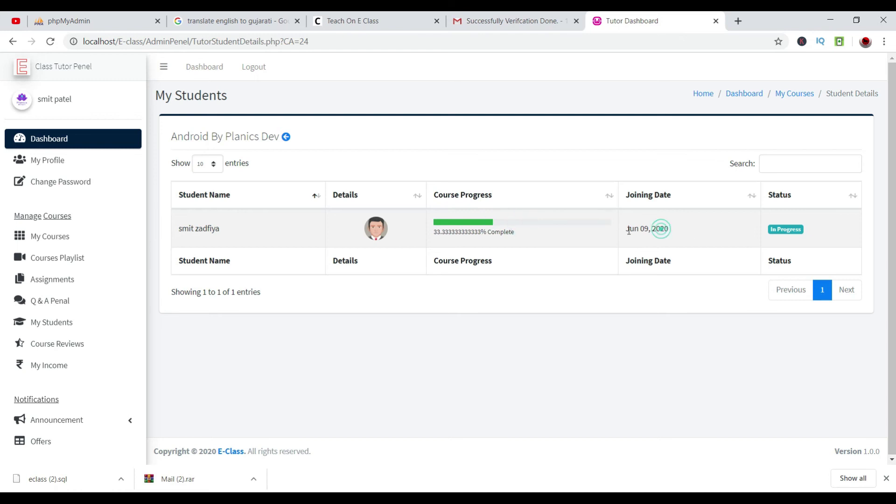
left_click_drag(661, 228, 261, 245)
left_click_drag(797, 224, 210, 226)
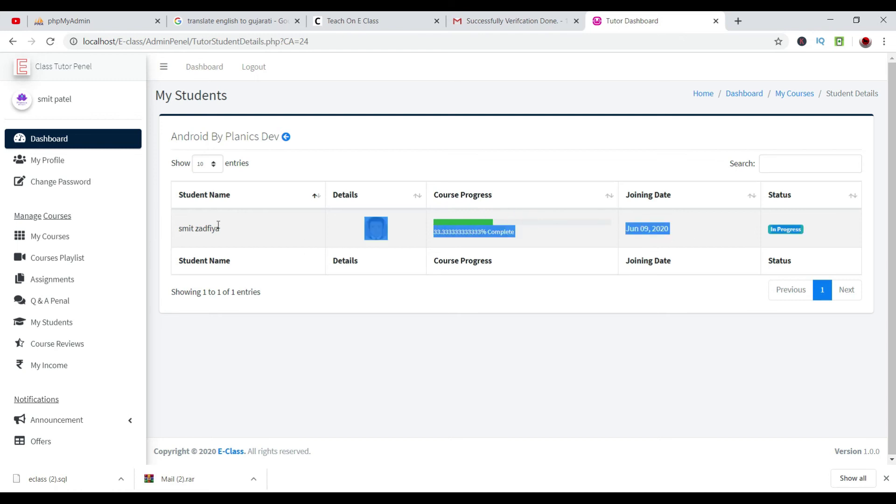
left_click(342, 350)
left_click(373, 237)
left_click_drag(470, 221, 481, 242)
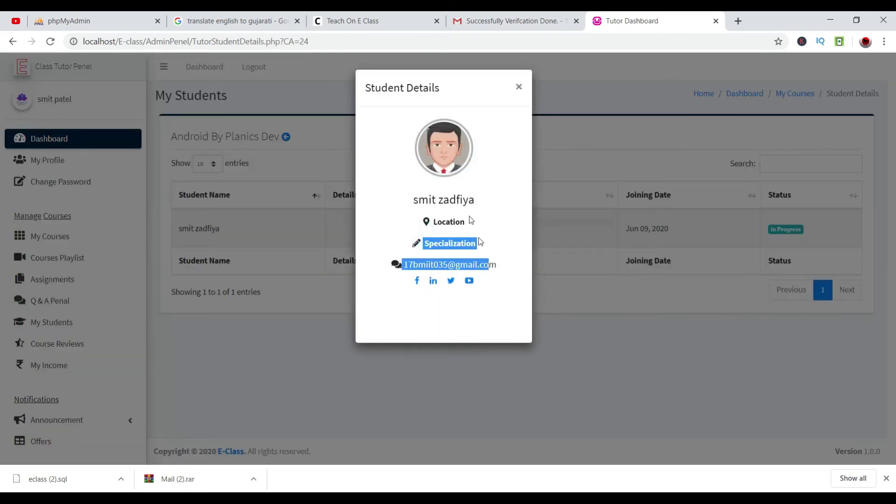
left_click(520, 87)
left_click(579, 305)
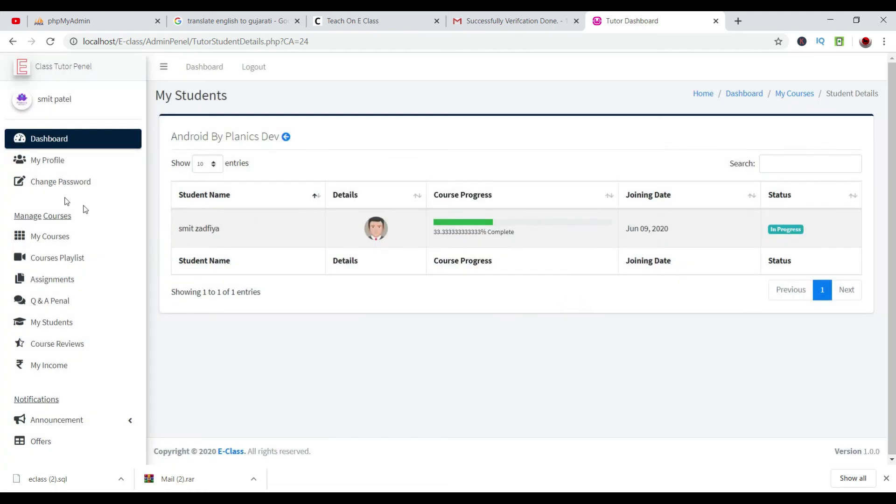
Check the Actual Income and Pending Payment figures on the dashboard, then reopen My Students.
left_click(48, 140)
left_click_drag(165, 164, 386, 158)
left_click(231, 159)
double_click(241, 164)
left_click(301, 160)
left_click(431, 174)
scroll(430, 174, "down", 1)
scroll(332, 186, "up", 1)
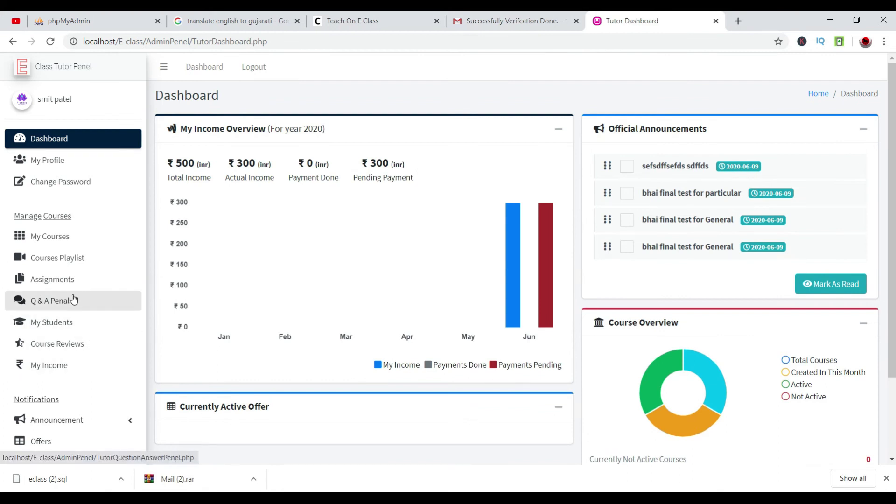
left_click(70, 321)
left_click(277, 183)
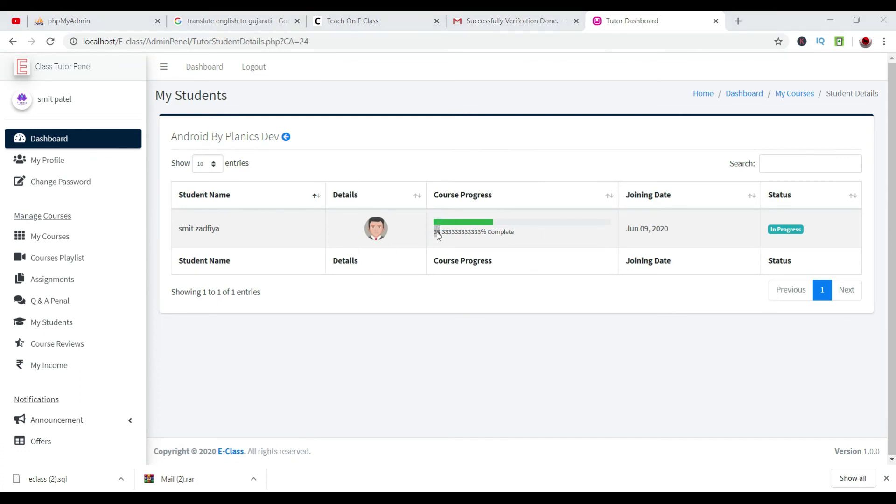
key("alt+Tab")
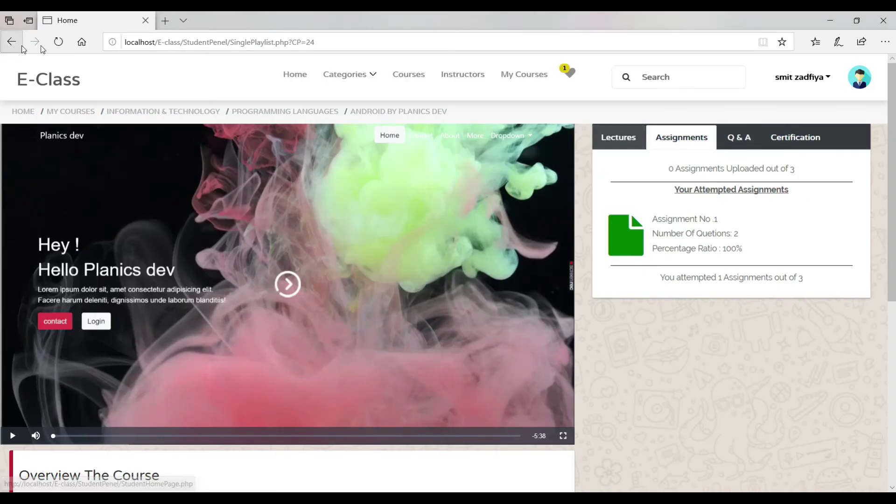
Submit assignment 2, then confirm the updated progress percentage on the tutor's My Students page.
left_click(55, 44)
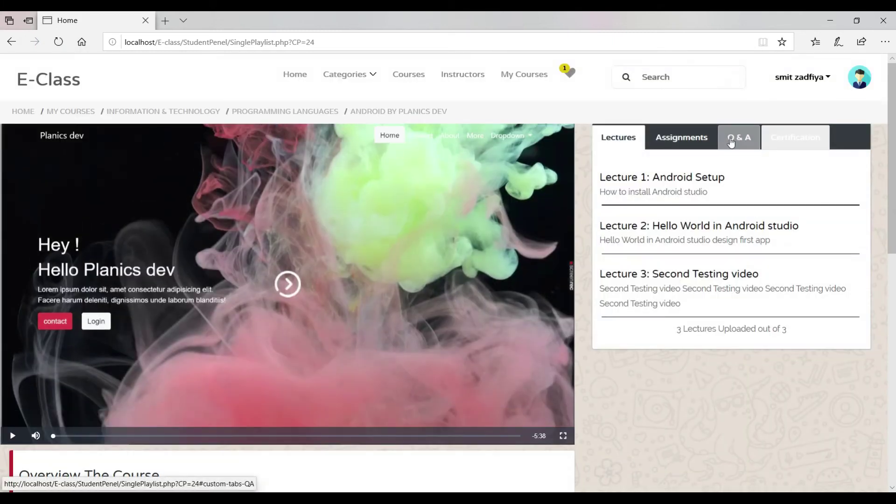
left_click(731, 140)
left_click(687, 140)
left_click(663, 205)
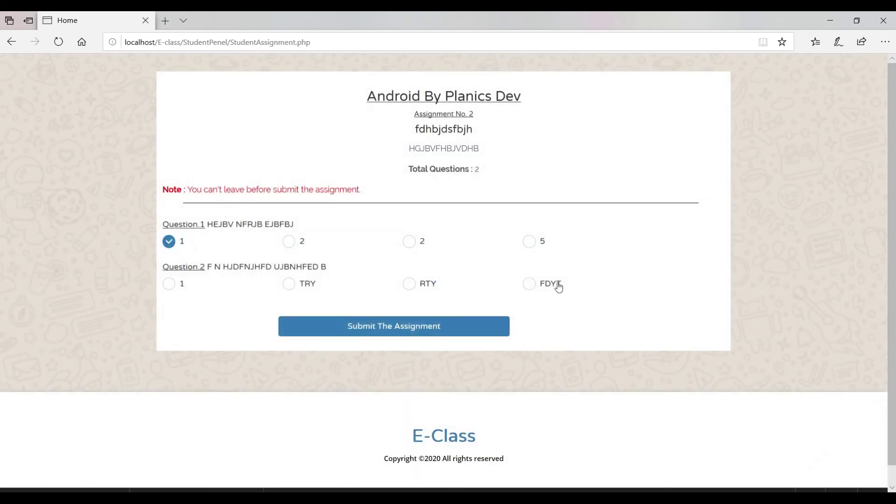
left_click(425, 323)
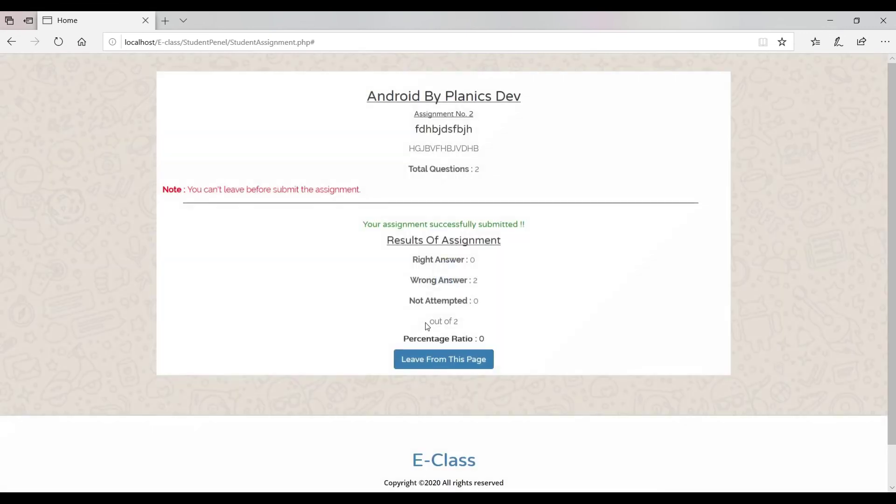
left_click(474, 283)
left_click(434, 360)
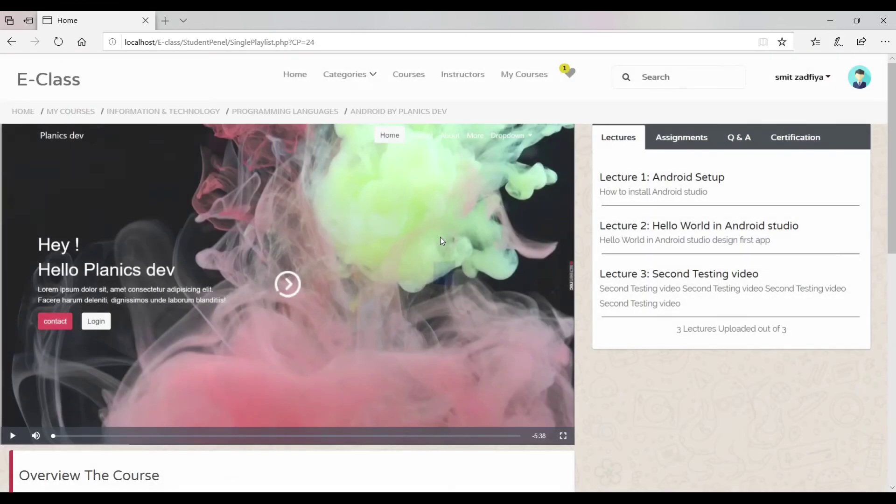
key("alt+Tab")
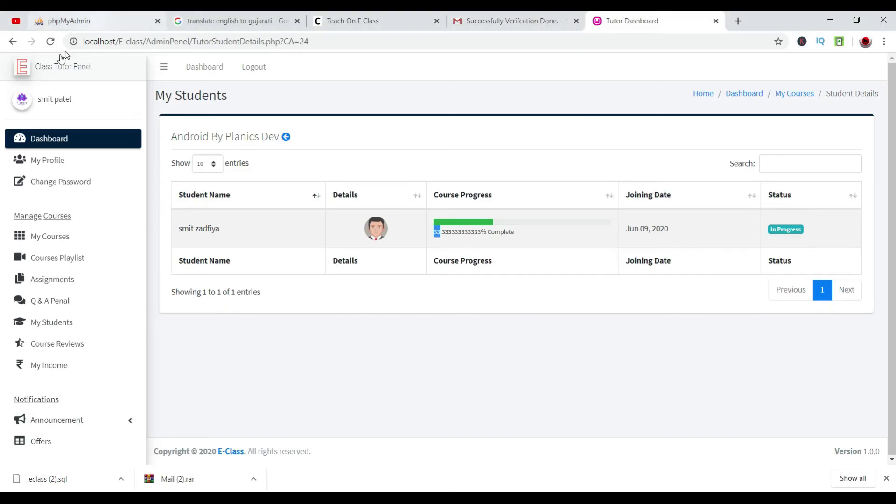
left_click(52, 43)
left_click_drag(442, 234, 430, 232)
Submit Assignment No. 3 with 2 of 2 correct and return to the course page.
key("alt+Tab")
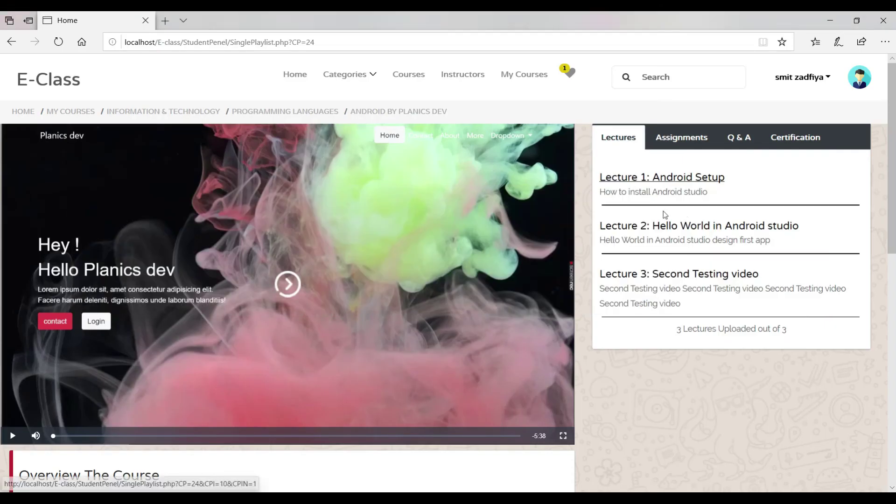
left_click(698, 143)
left_click(672, 203)
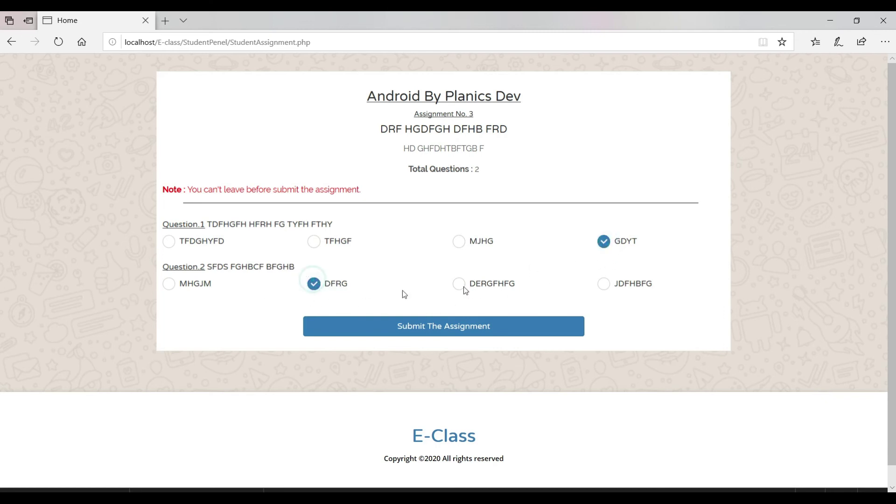
left_click(415, 329)
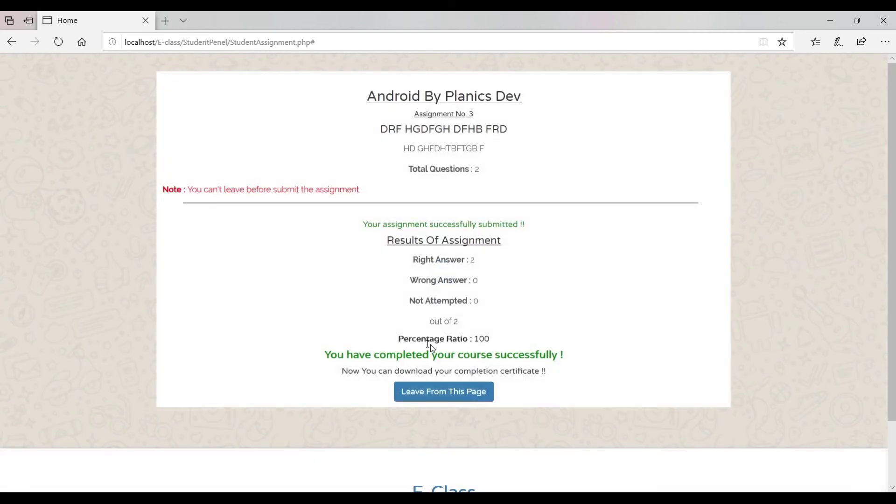
left_click_drag(307, 353, 572, 384)
left_click(572, 384)
left_click(442, 395)
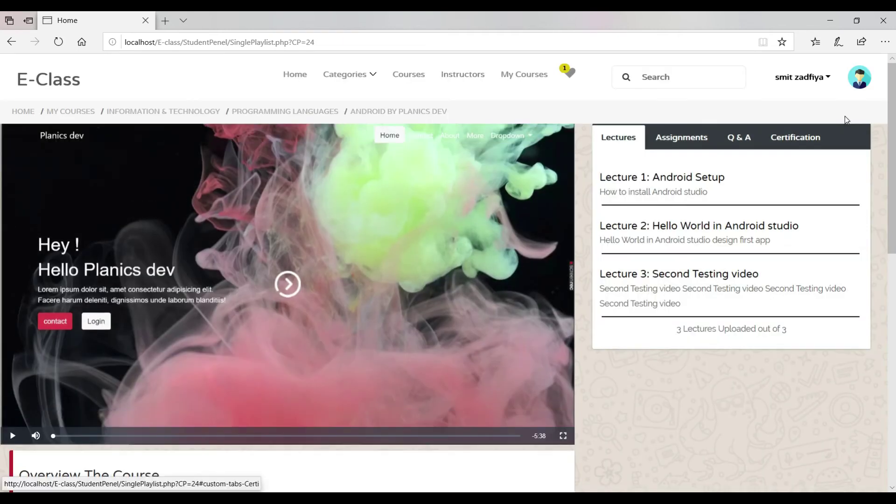
Open the course completion certificate in a new tab.
left_click(765, 144)
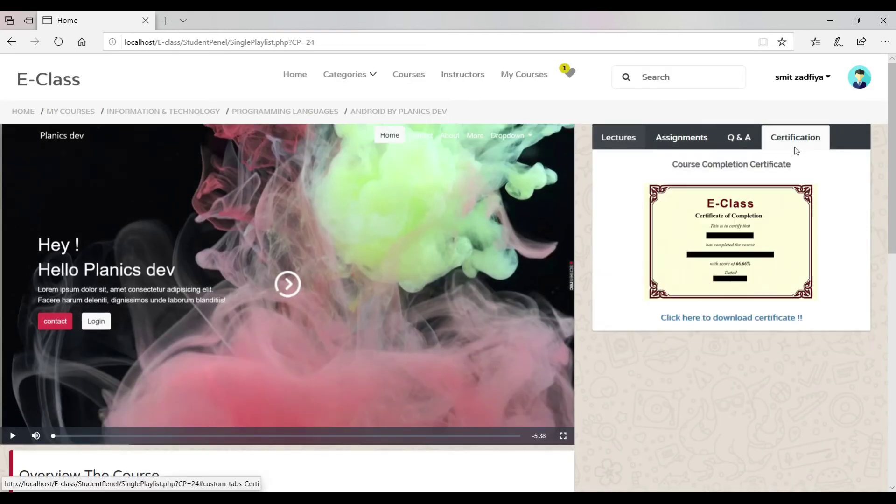
left_click(712, 320)
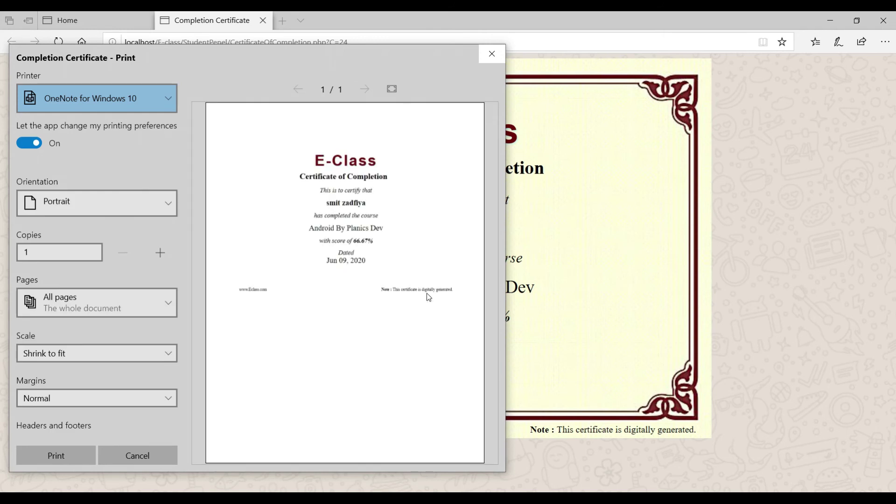
scroll(100, 391, "down", 2)
In print preview, turn headers and footers on, keep Shrink to fit, set A4 paper, then cancel.
left_click(93, 395)
left_click(87, 413)
scroll(132, 365, "up", 2)
scroll(132, 365, "down", 2)
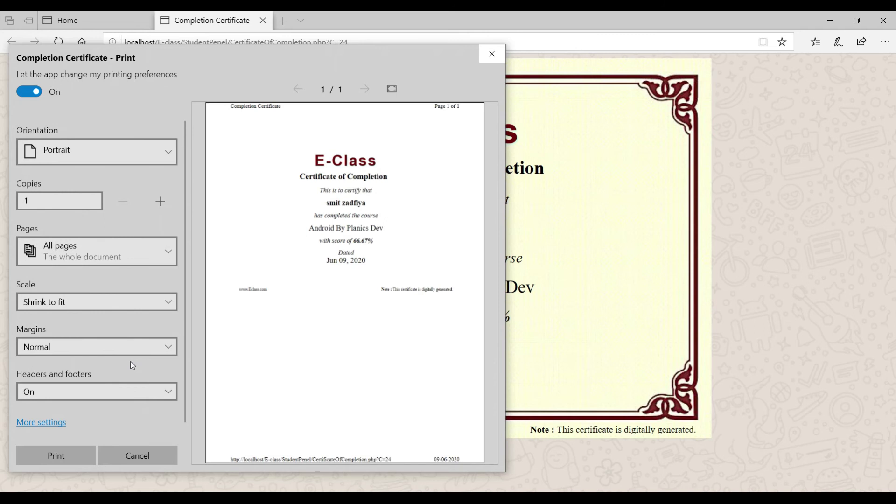
left_click(153, 309)
left_click(153, 308)
left_click(126, 351)
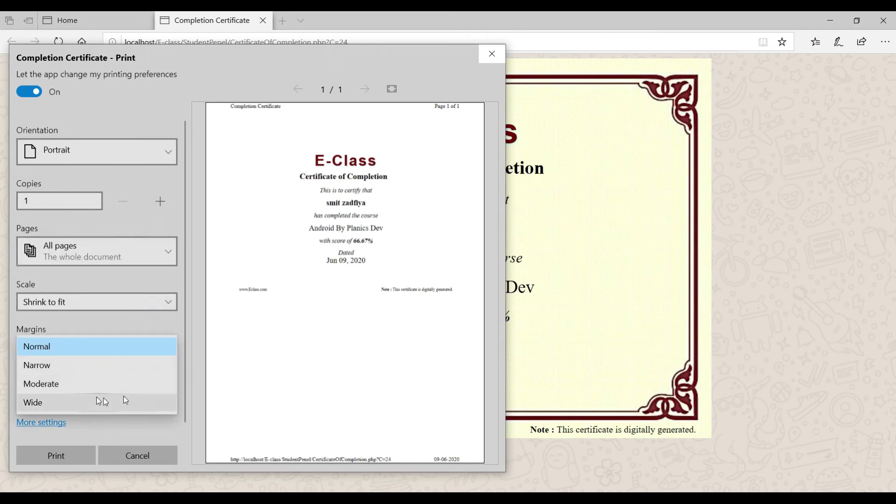
left_click(33, 424)
left_click(205, 212)
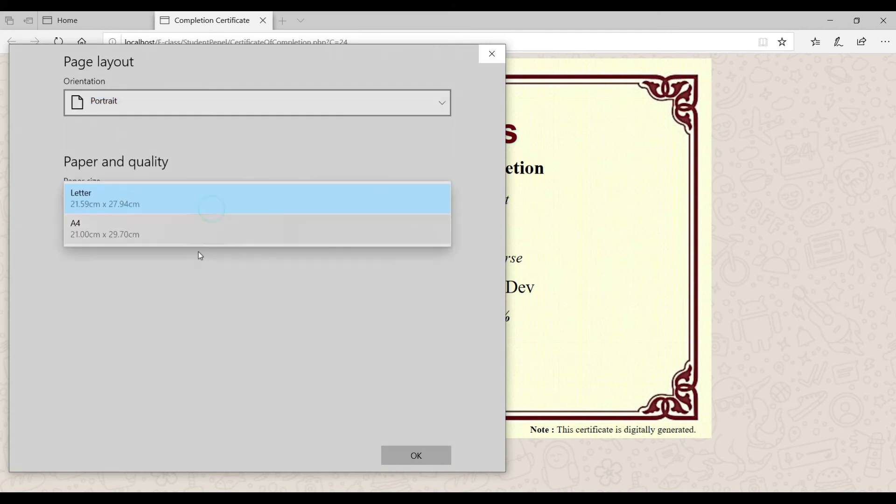
left_click(204, 234)
left_click(432, 455)
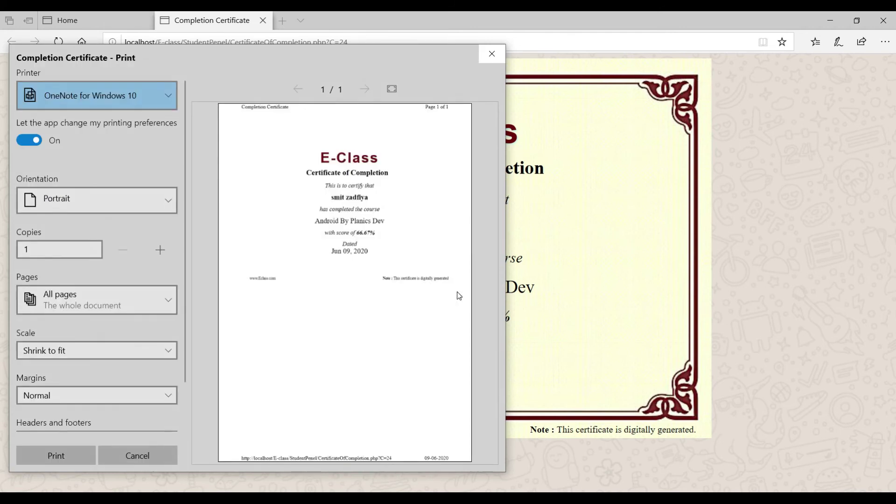
left_click(492, 54)
Highlight the name and text on the Certificate of Completion.
left_click_drag(486, 228, 439, 223)
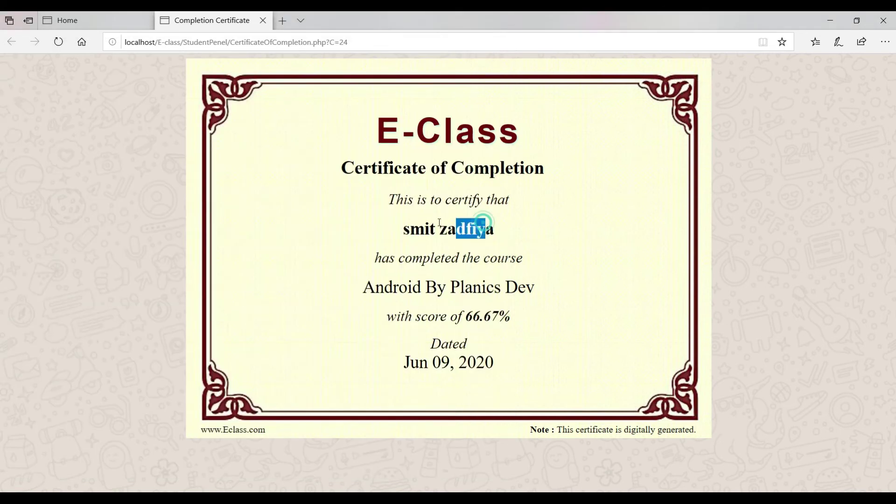
left_click_drag(267, 136, 271, 131)
left_click(612, 365)
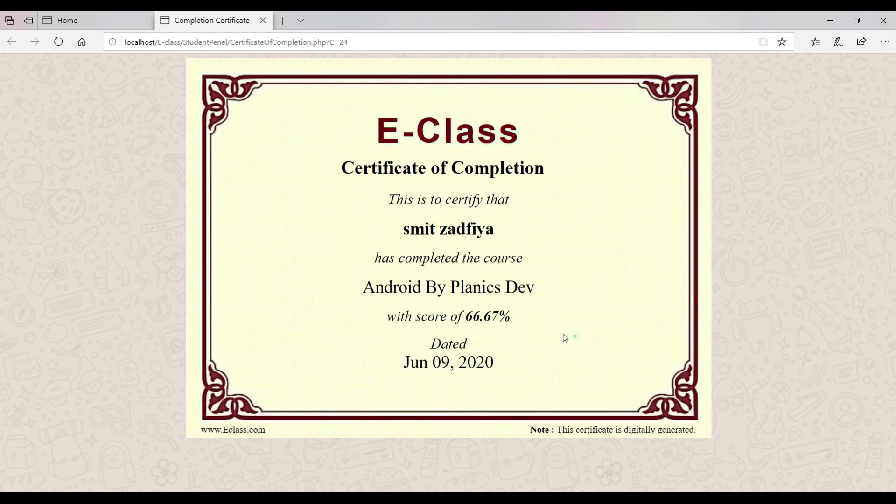
left_click_drag(570, 337, 373, 131)
left_click(502, 343)
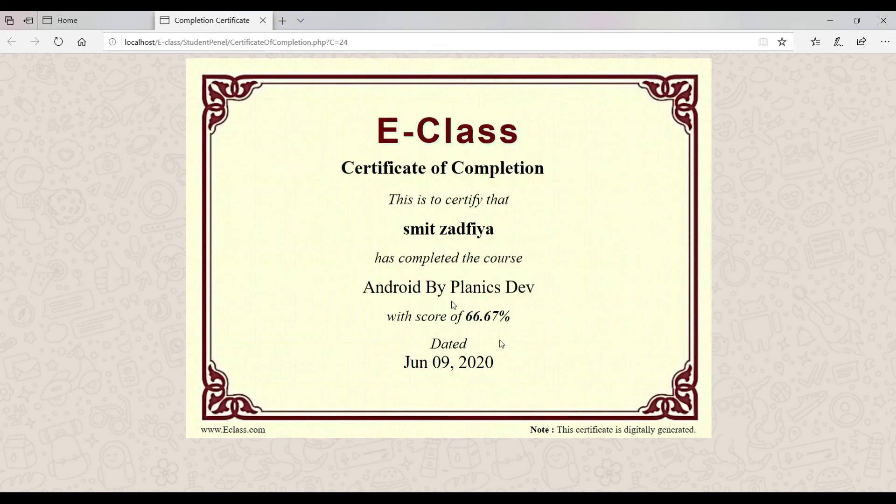
Return to the course page and open its Reviews section.
left_click(86, 21)
scroll(513, 175, "down", 1)
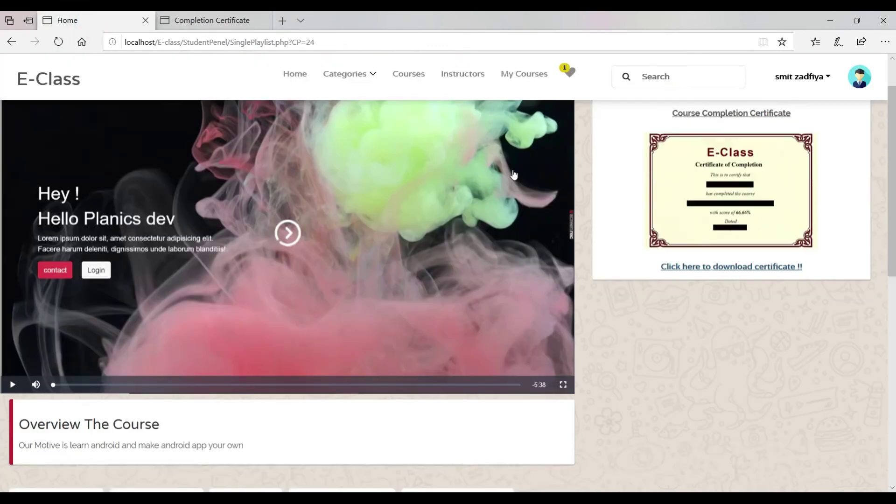
scroll(513, 175, "down", 6)
scroll(520, 175, "up", 3)
scroll(520, 176, "down", 1)
left_click(248, 295)
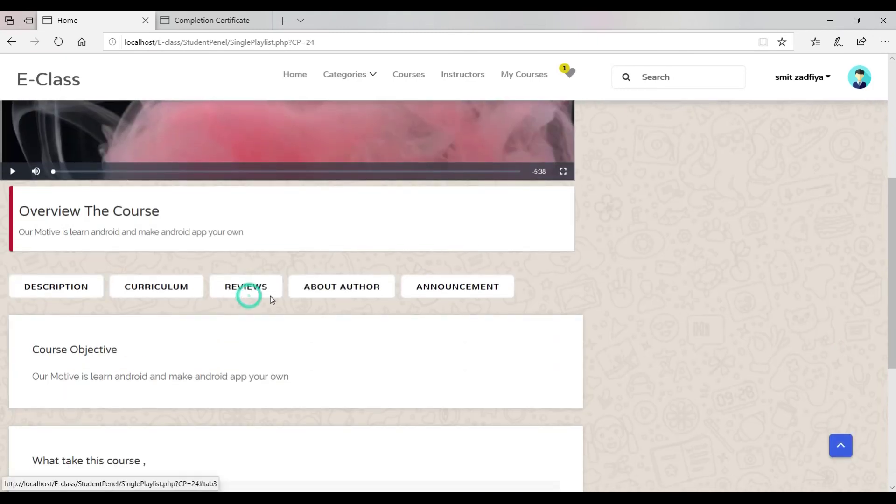
Give a two-star rating with feedback 'xdzccxdz' and submit it.
left_click(290, 368)
left_click(410, 196)
left_click(428, 197)
left_click(448, 157)
type("xdzccxdz")
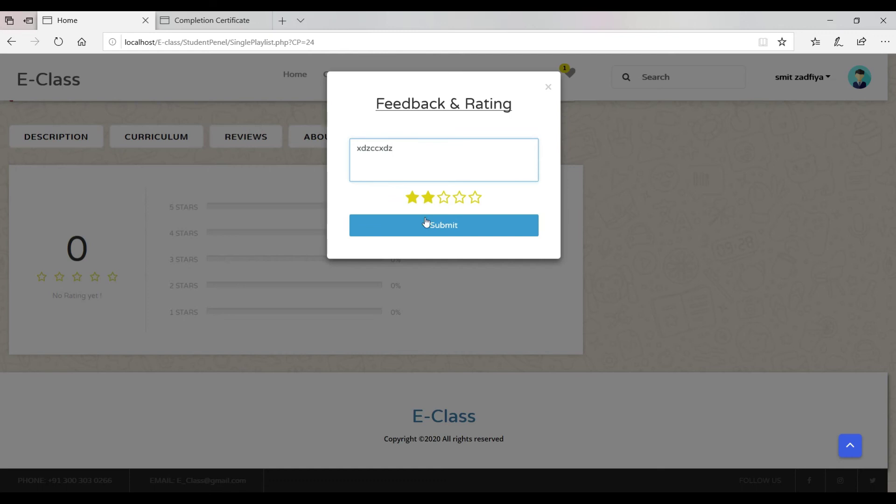
left_click(425, 223)
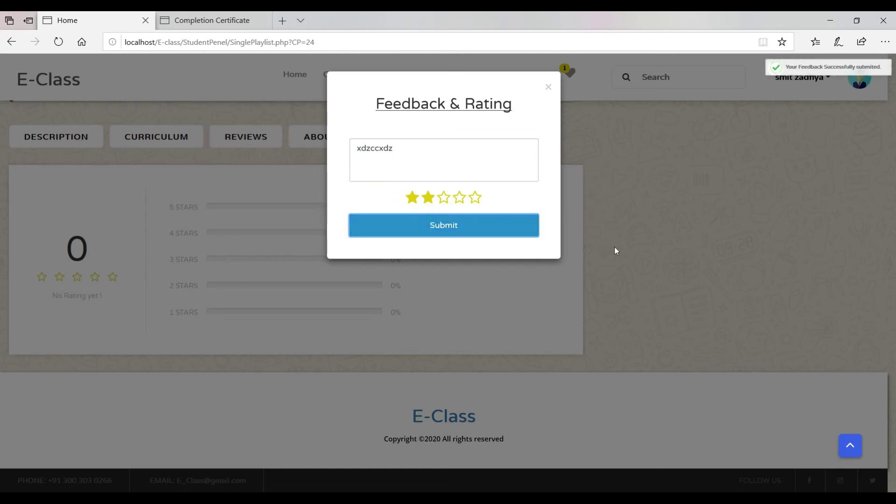
left_click(523, 221)
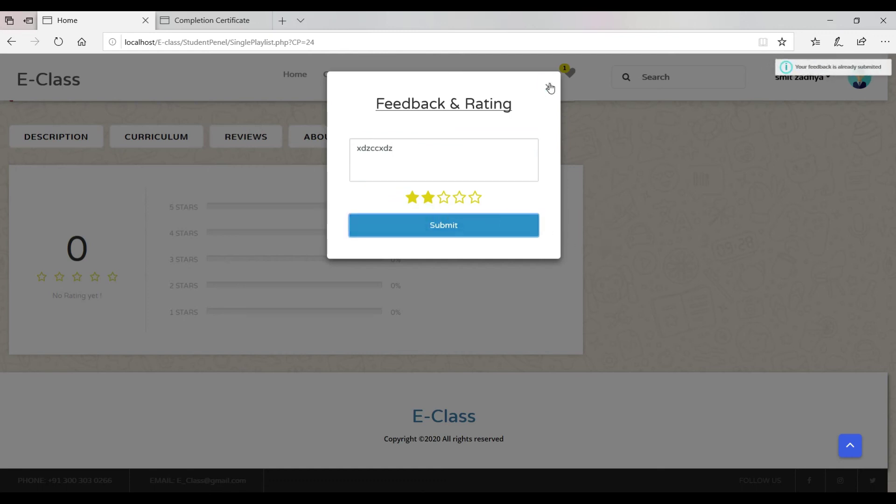
Close the feedback form and open Android By Planics Dev from the course catalogue.
left_click(549, 87)
scroll(267, 314, "up", 10)
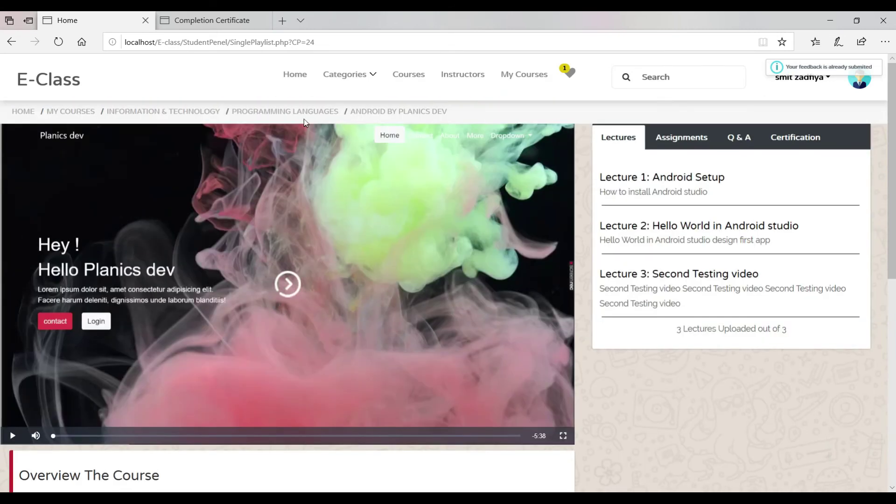
left_click(287, 71)
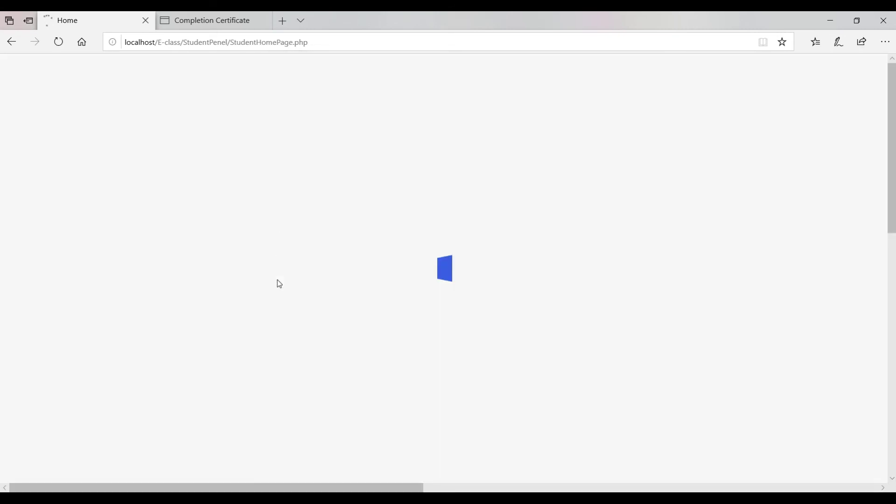
left_click(407, 74)
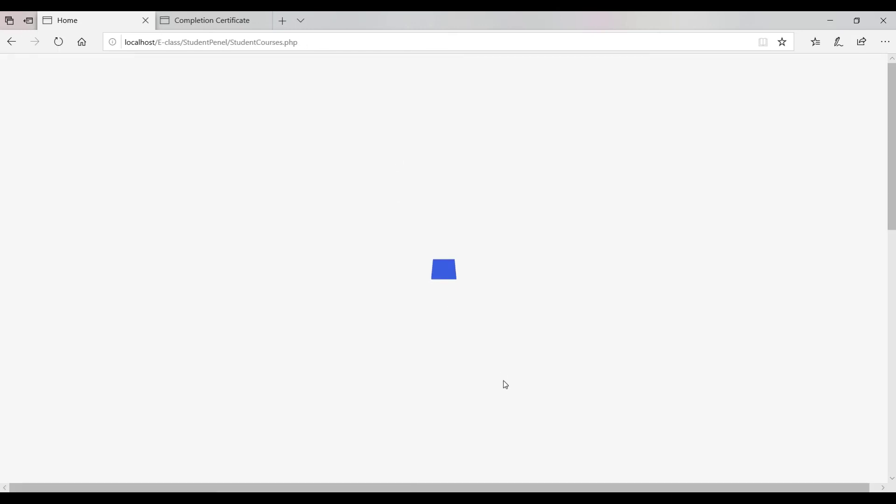
scroll(502, 386, "down", 3)
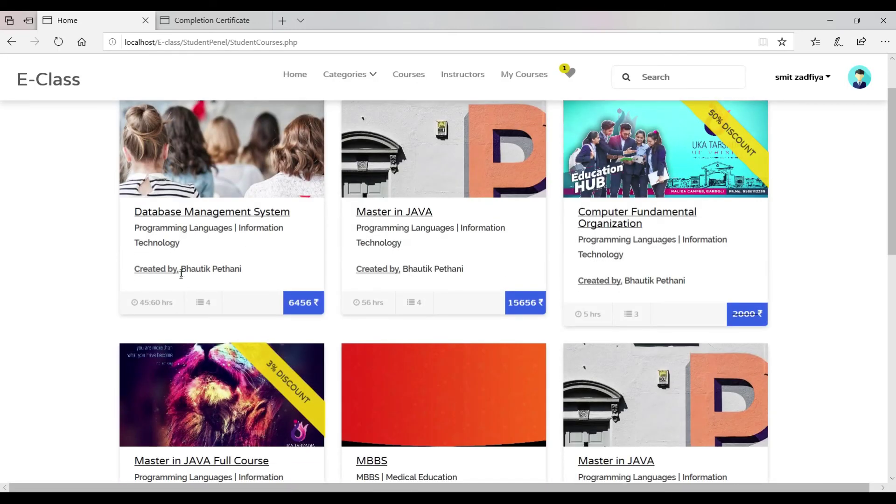
scroll(268, 299, "up", 2)
scroll(275, 304, "down", 7)
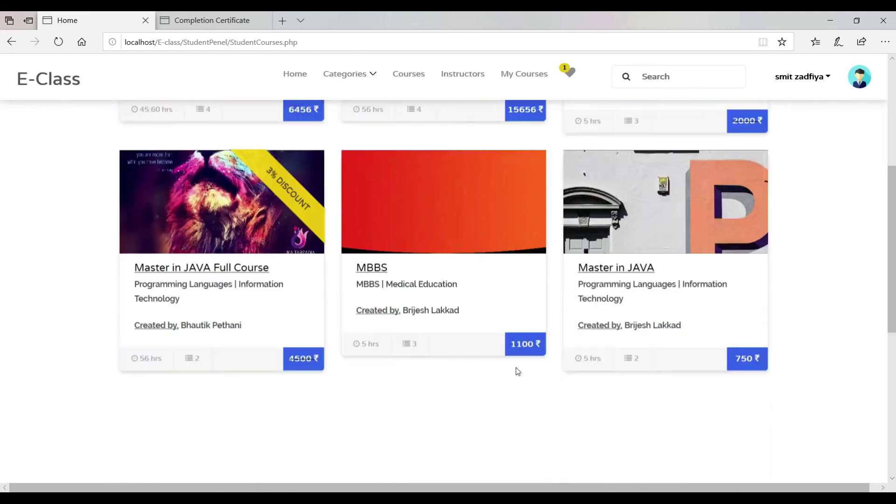
scroll(516, 370, "down", 3)
left_click(184, 316)
Show the course's reviews with the Jun 09, 2020 review, then return to the tutor window.
scroll(182, 318, "down", 7)
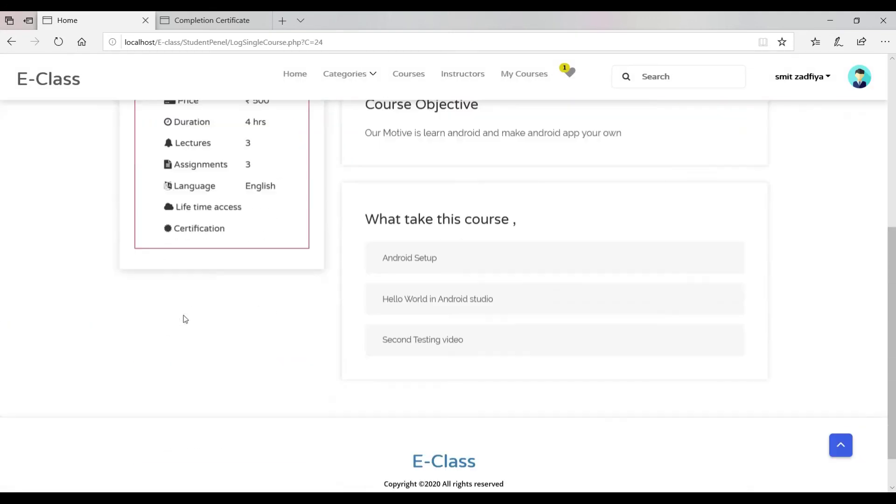
scroll(439, 239, "up", 5)
left_click(587, 285)
scroll(566, 308, "down", 4)
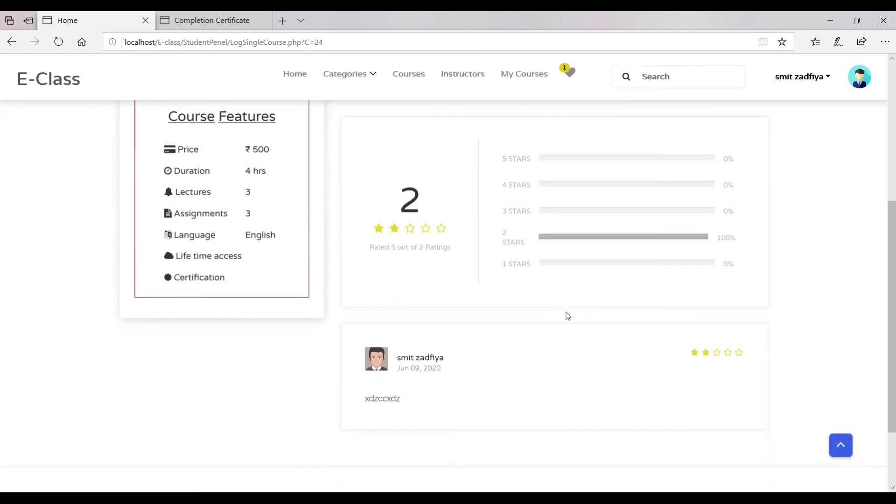
left_click_drag(778, 364, 643, 374)
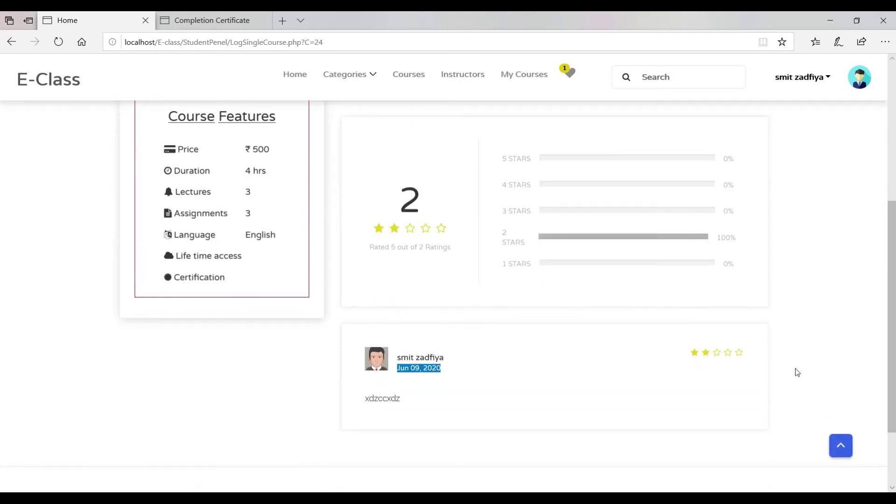
left_click_drag(576, 363, 685, 368)
left_click(695, 365)
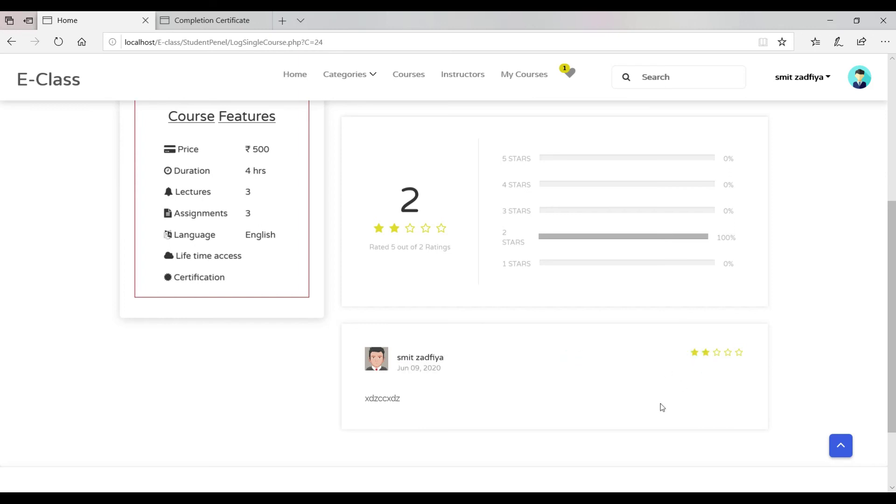
key("alt+Tab")
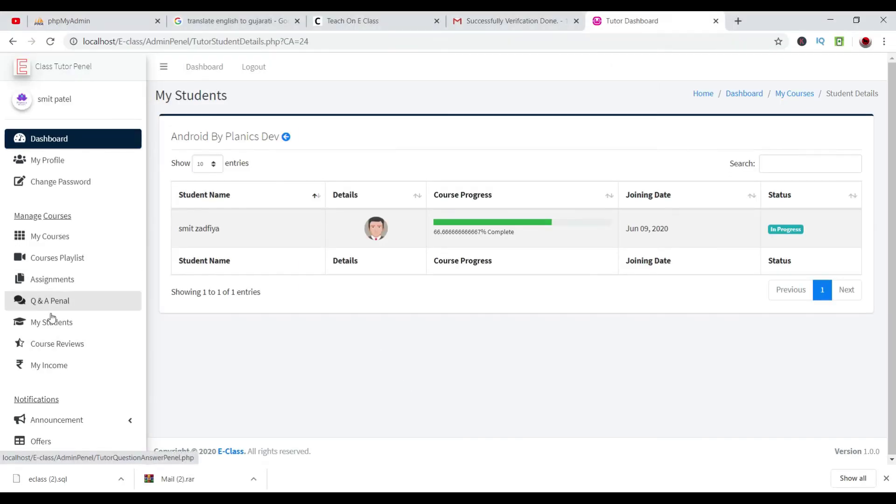
View the student's review of Android By Planics Dev in the tutor's course reviews.
left_click(52, 346)
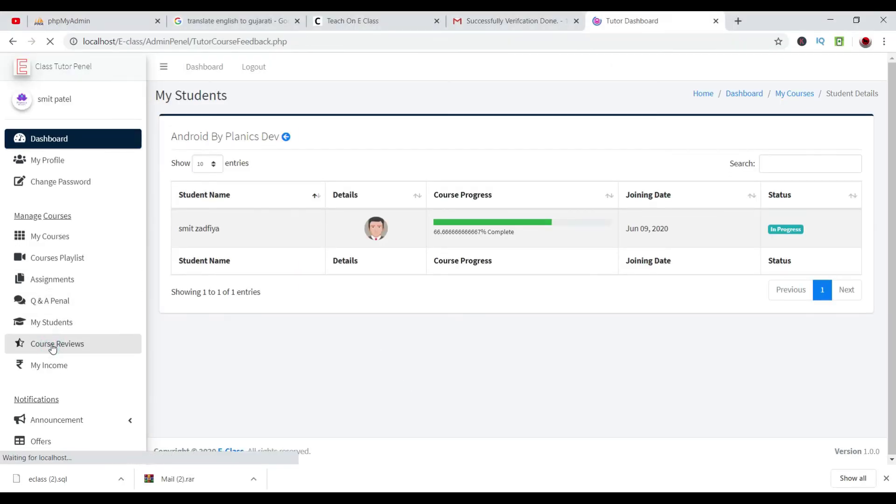
left_click(264, 189)
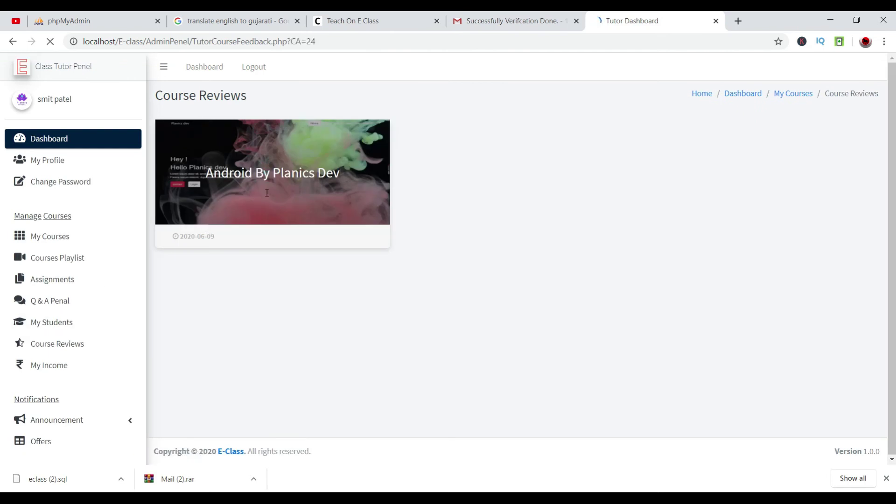
left_click_drag(522, 278, 252, 288)
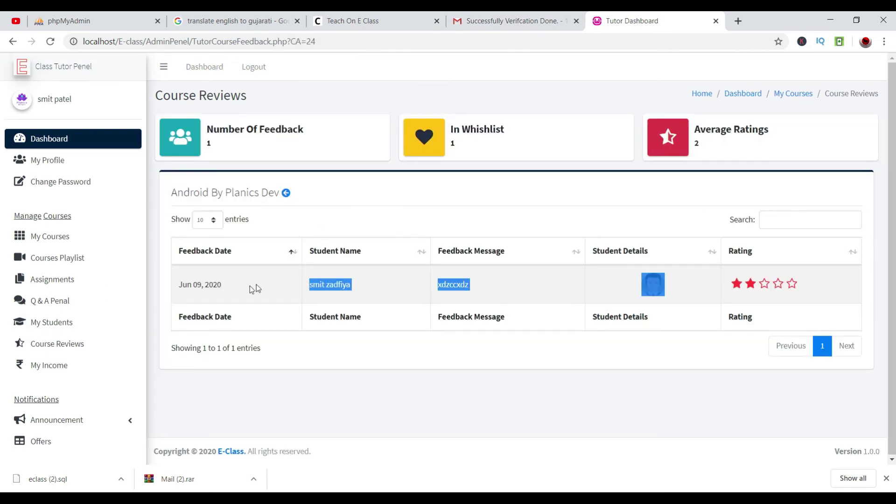
left_click(774, 306)
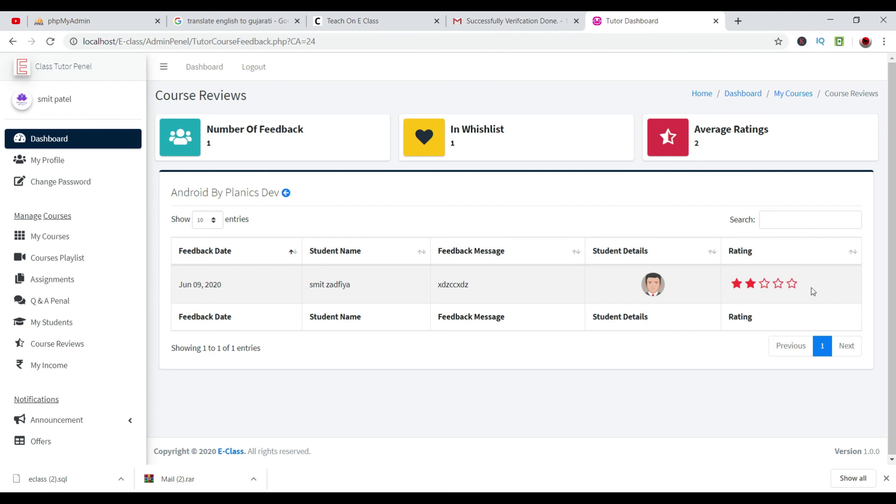
Open My Income showing 300 Rs. pending from the 500 Rs. payment.
left_click(54, 370)
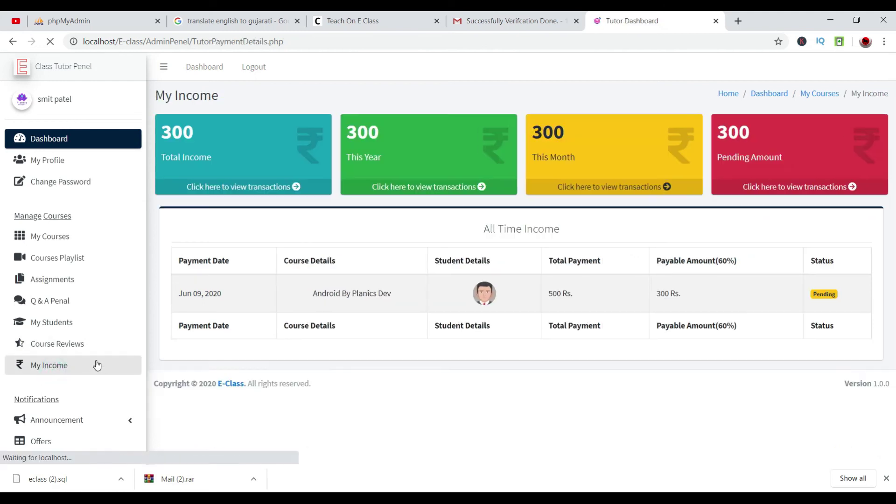
left_click(57, 348)
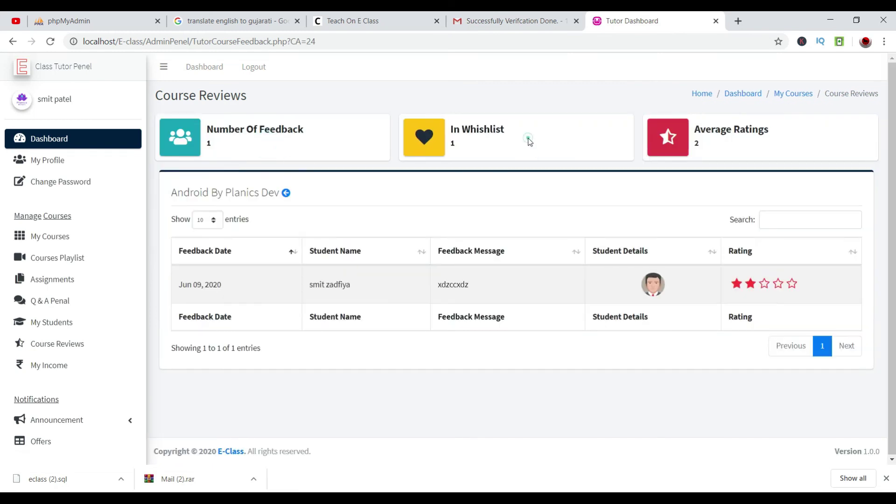
left_click(67, 366)
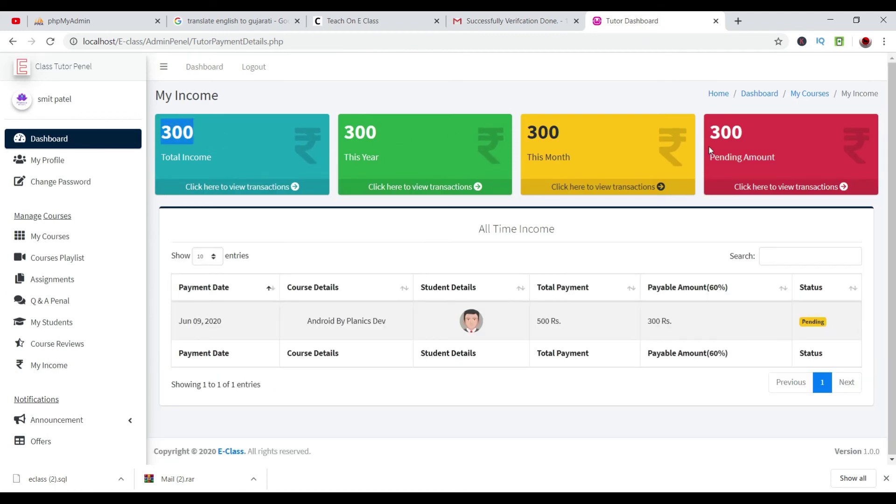
left_click(75, 420)
Announce 'please setup android satudio' to Android By Planics Dev students and view the sent announcement.
scroll(74, 429, "down", 1)
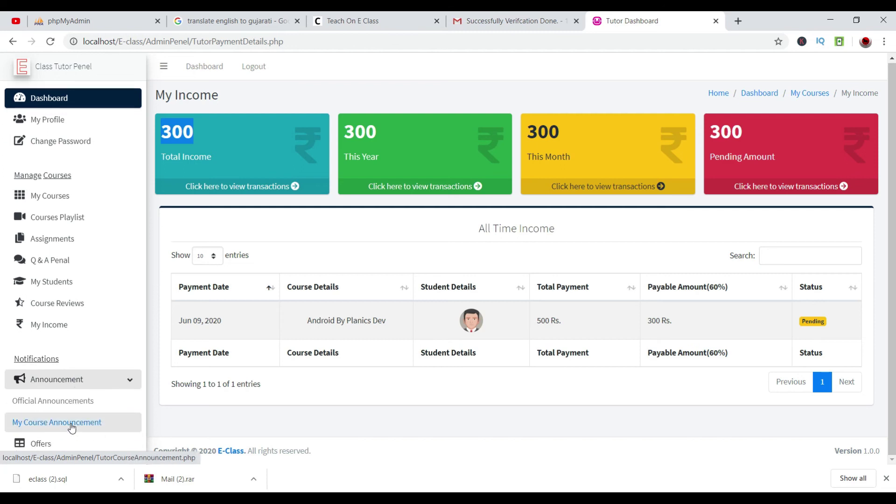
left_click(71, 422)
left_click(264, 185)
left_click(273, 214)
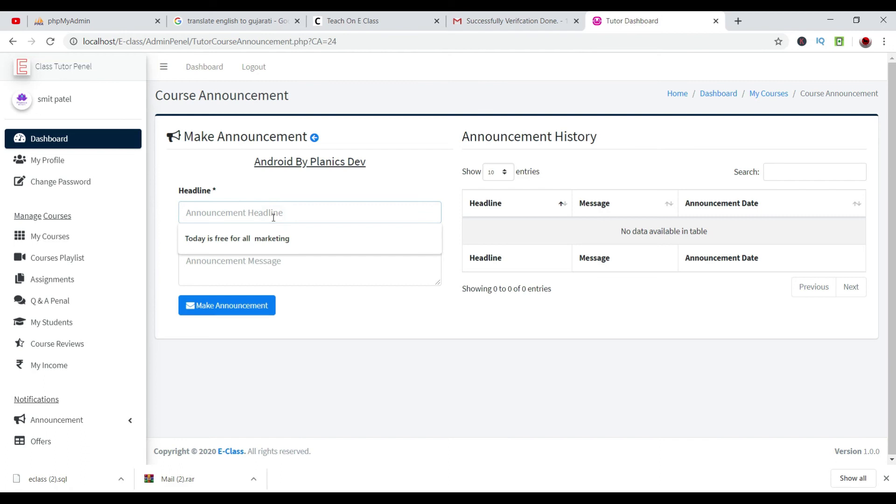
type("please setup android satudio")
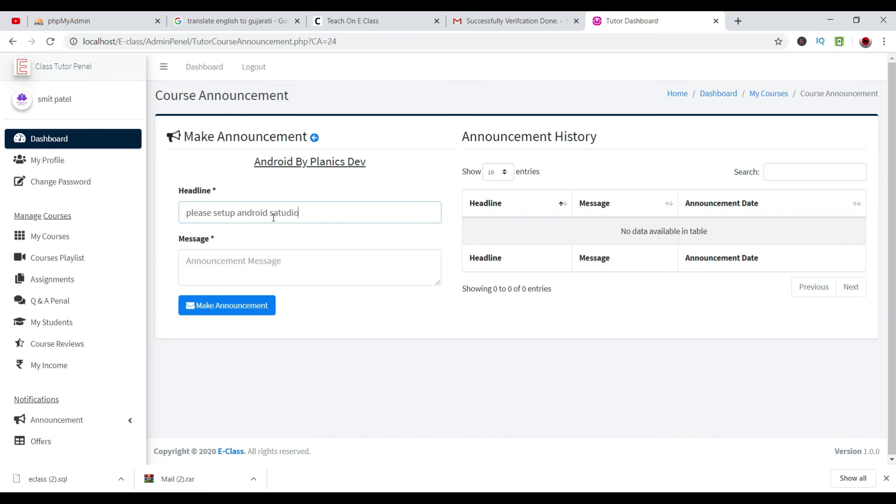
key("Tab")
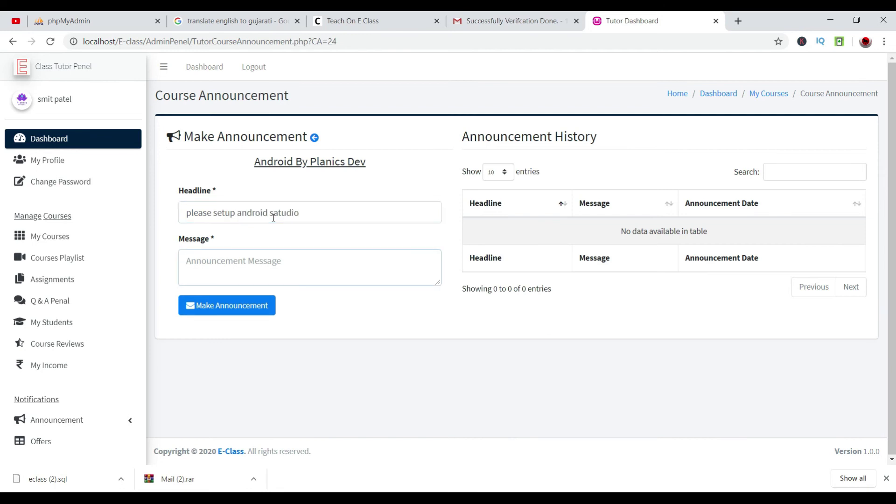
type("h")
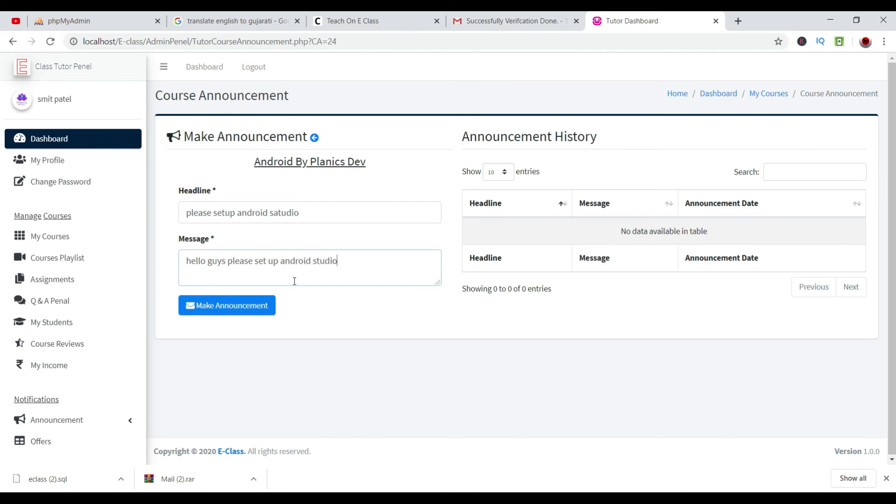
left_click(243, 310)
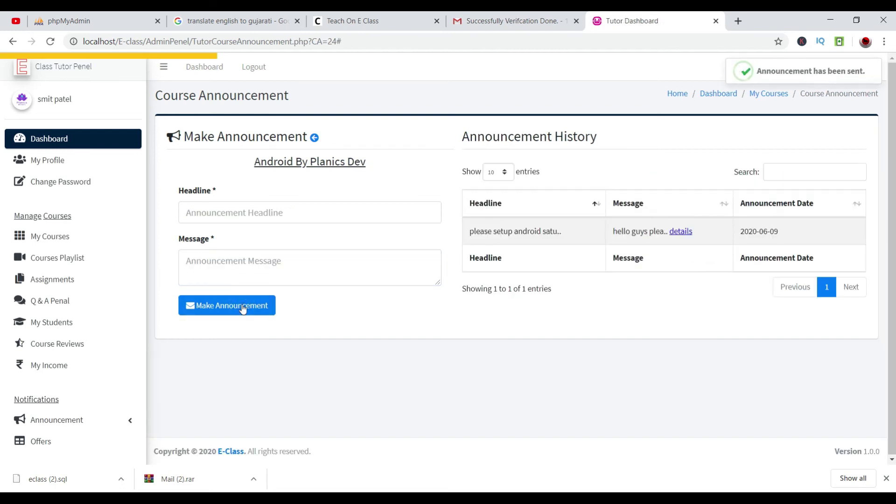
left_click(680, 232)
Open the Android course's playlist and read its new announcement.
left_click(705, 88)
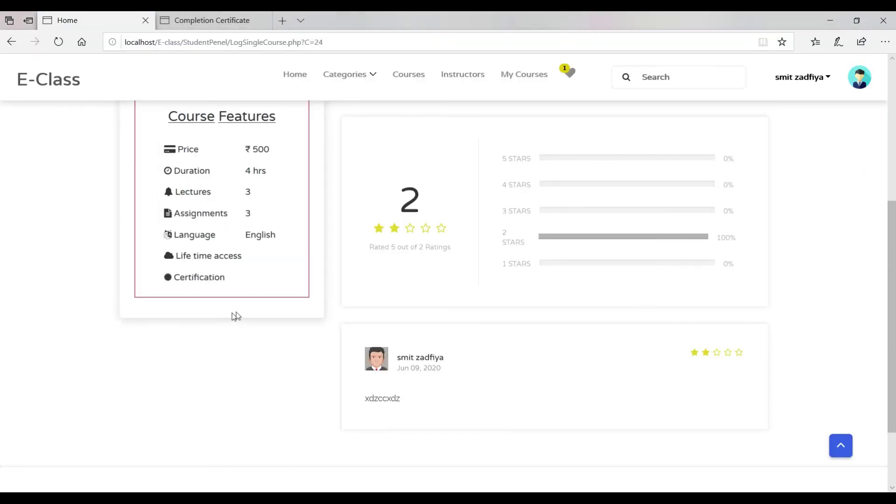
scroll(234, 314, "up", 5)
left_click(224, 332)
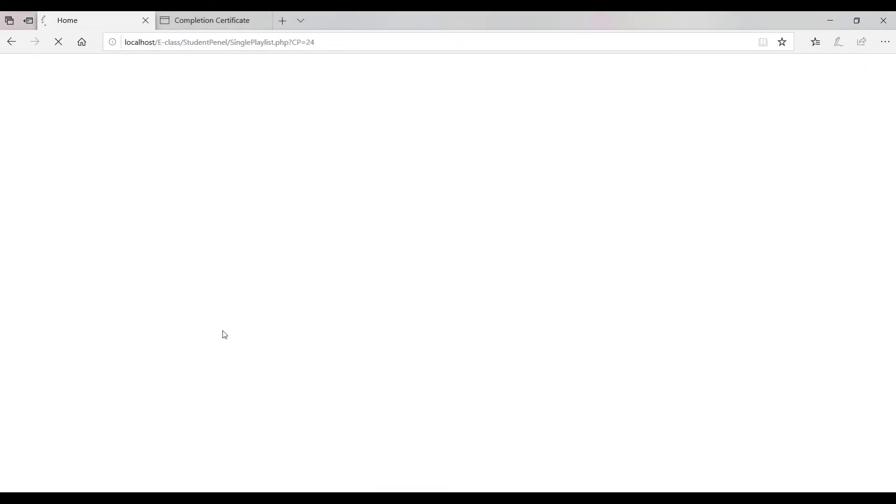
scroll(222, 331, "down", 5)
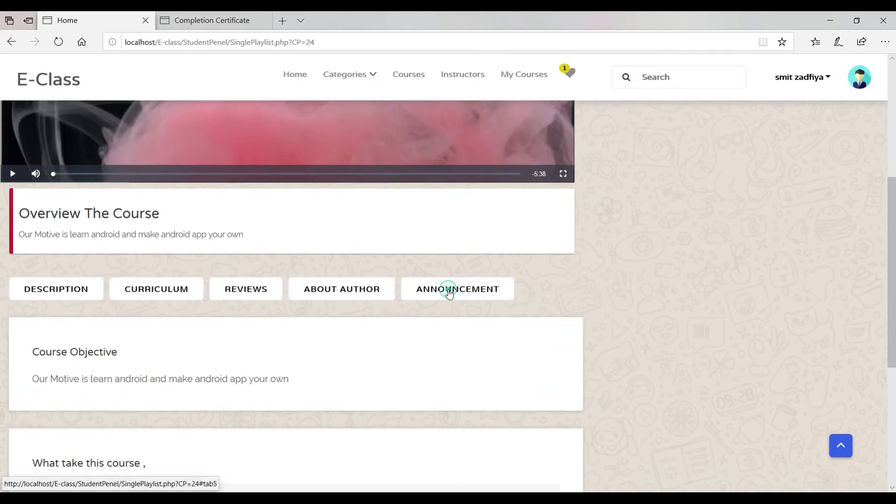
left_click(449, 291)
scroll(446, 294, "down", 2)
left_click_drag(21, 324, 450, 349)
left_click(449, 354)
scroll(450, 358, "up", 7)
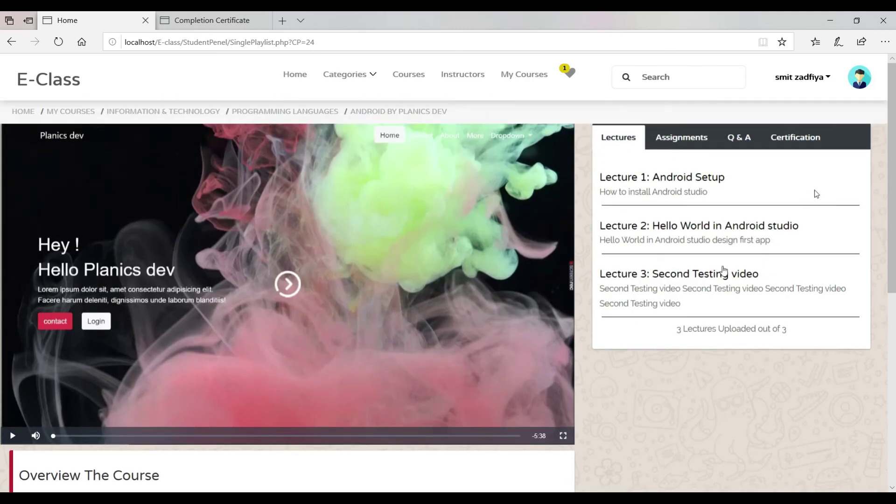
Remove Android By Planics Dev from the wishlist and return to the home page.
left_click(801, 77)
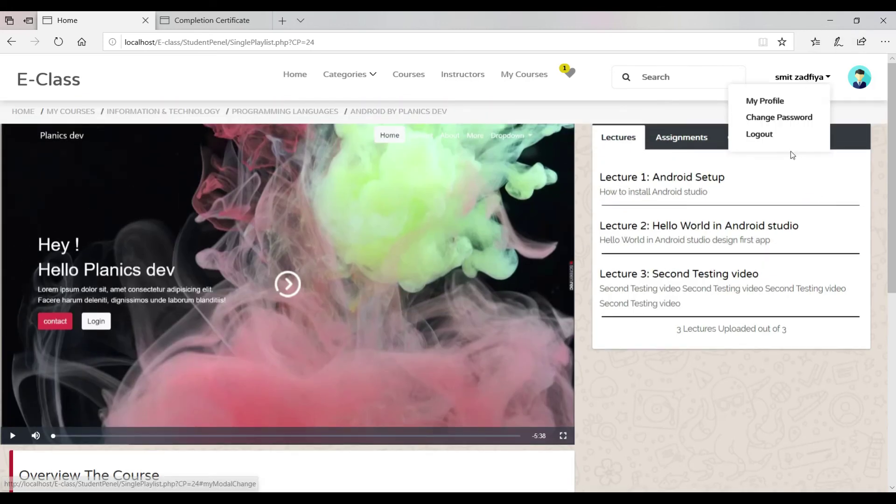
left_click(524, 75)
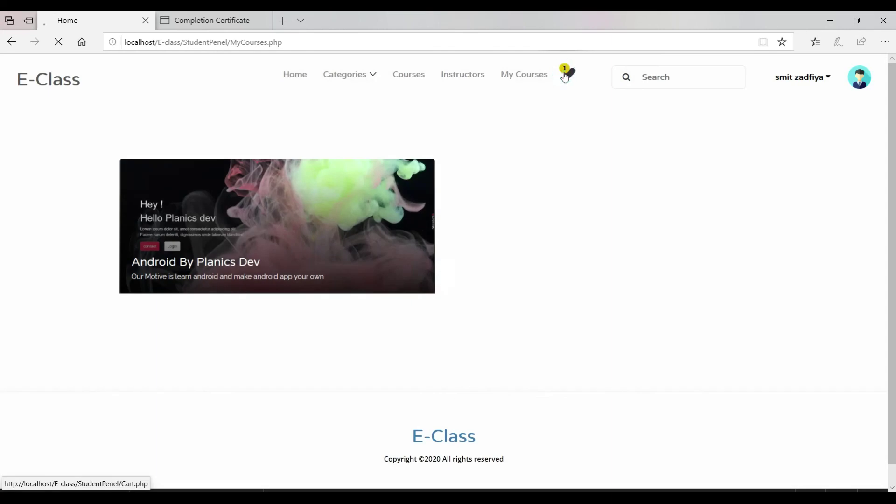
left_click(565, 75)
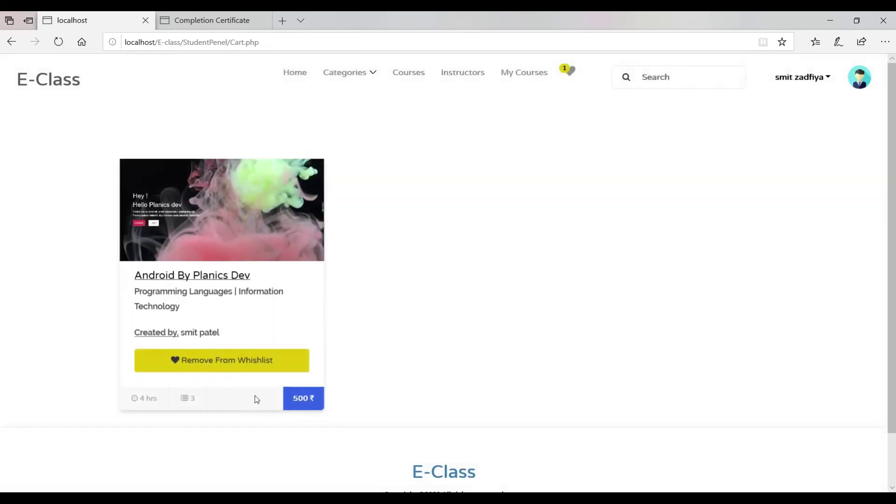
left_click(220, 367)
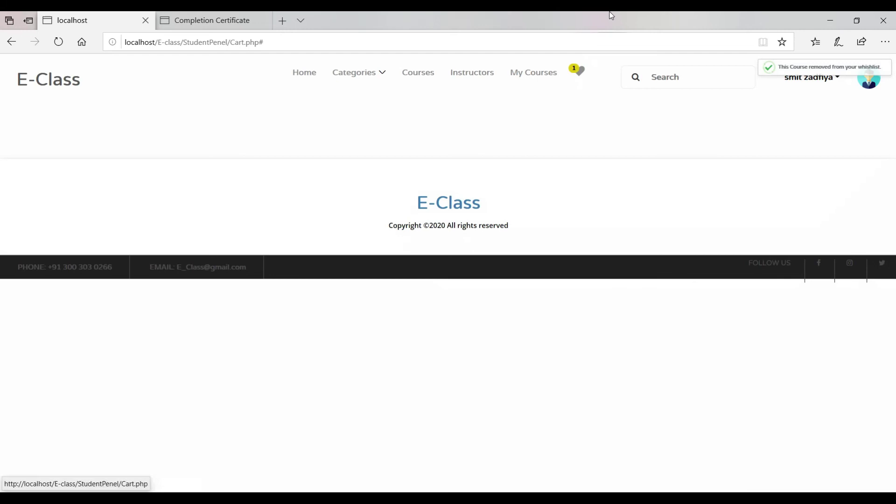
left_click(304, 72)
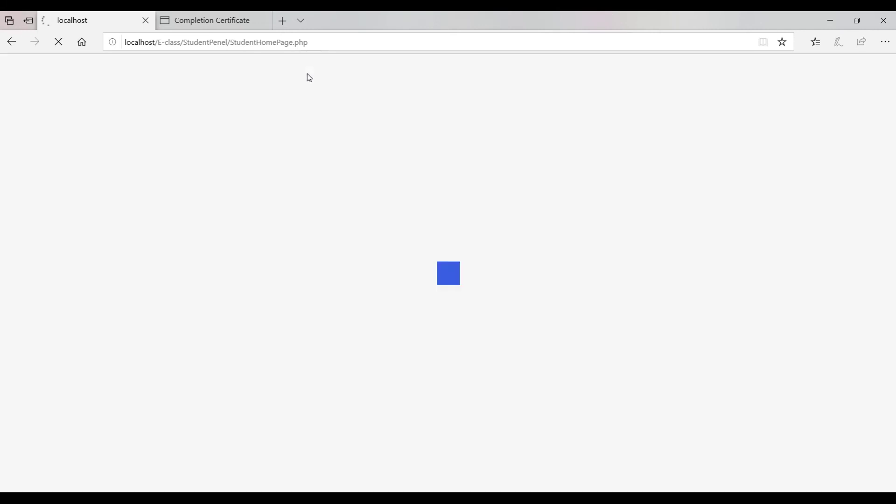
Browse Information & Technology and open the Database Management System course, priced ₹6456.
left_click(365, 75)
left_click(367, 142)
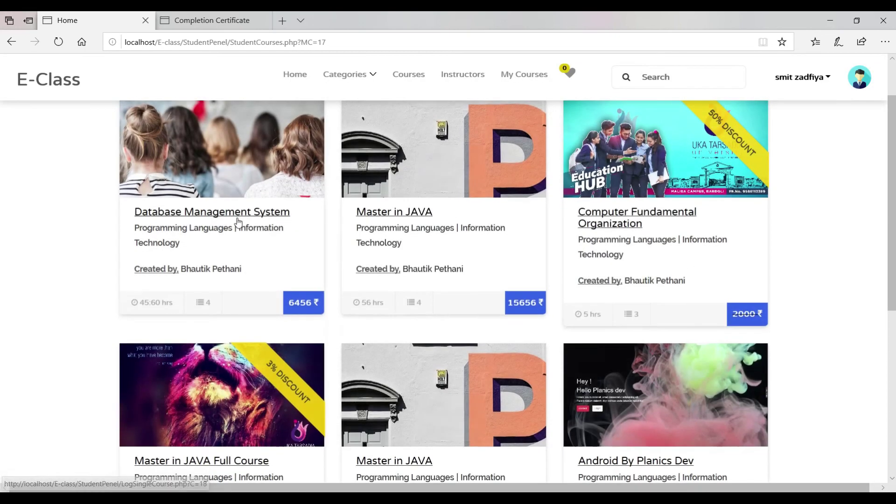
left_click(242, 215)
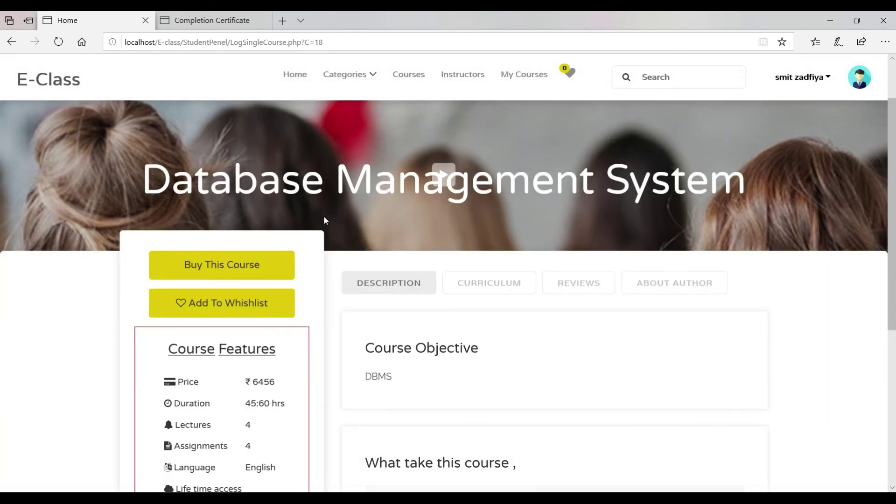
scroll(530, 242, "down", 6)
scroll(530, 242, "up", 5)
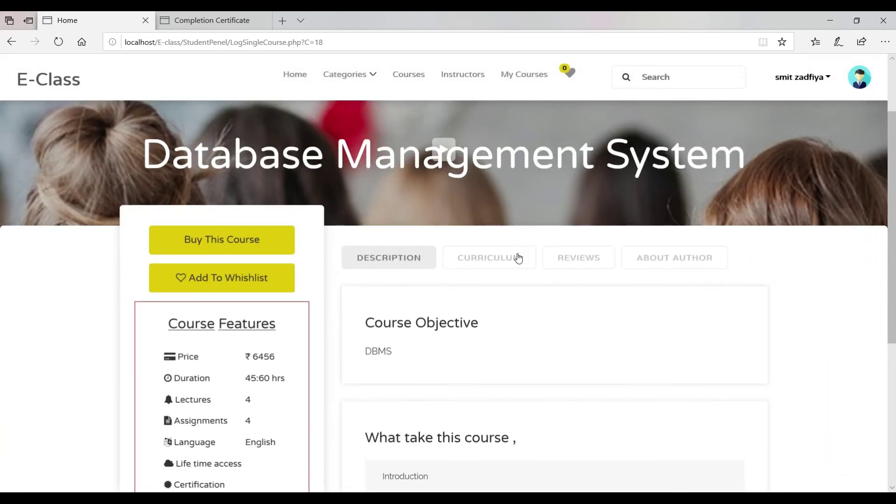
Check the curriculum and the Reviews tab, which has no reviews yet.
left_click(518, 258)
left_click(566, 256)
scroll(564, 258, "down", 3)
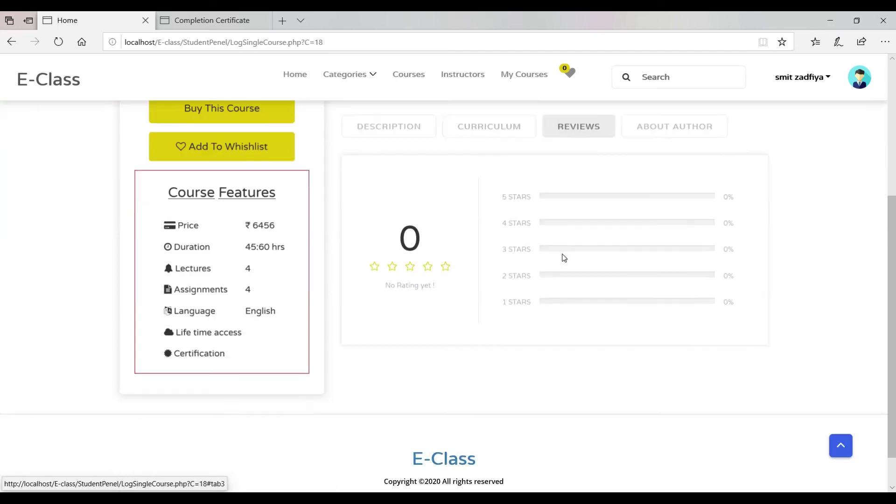
scroll(555, 263, "up", 4)
scroll(527, 243, "down", 3)
Go back to the curriculum and read through its 4 lectures.
left_click(502, 203)
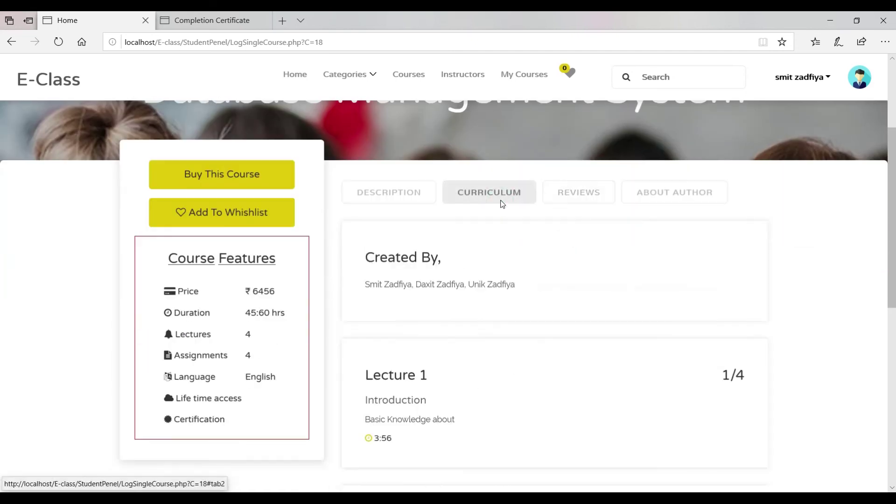
scroll(502, 204, "down", 8)
scroll(502, 204, "up", 7)
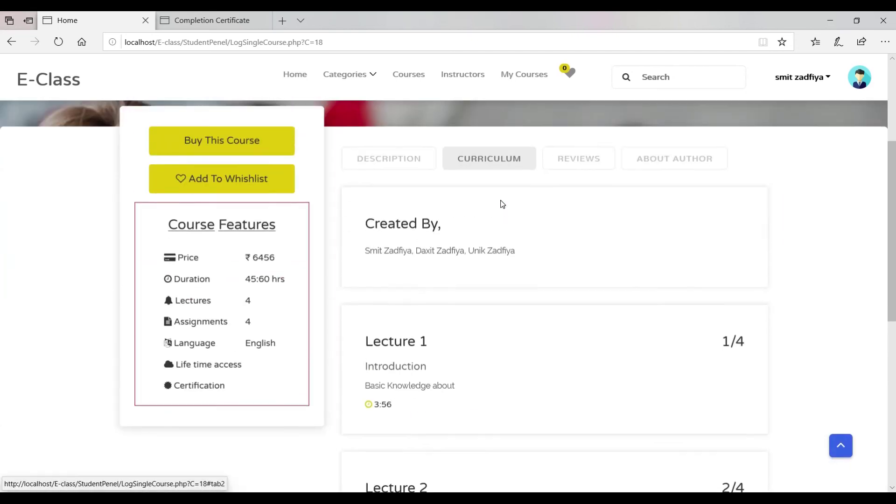
scroll(501, 203, "up", 2)
scroll(502, 203, "down", 2)
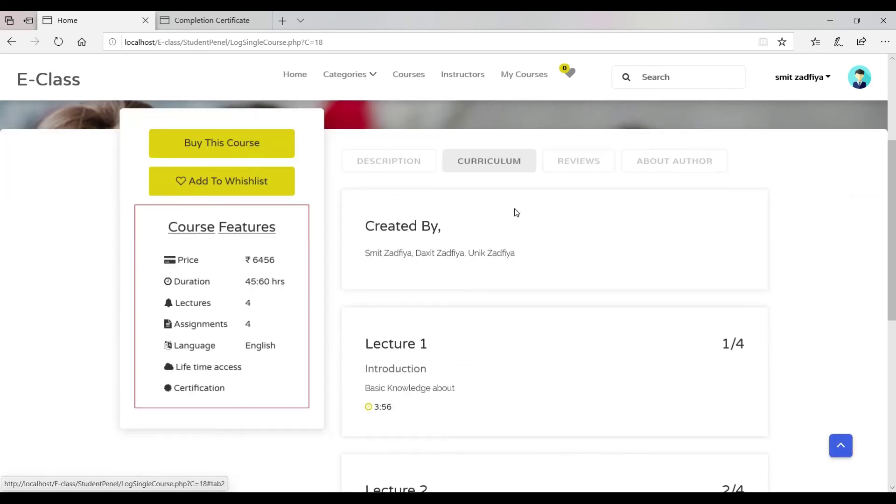
scroll(514, 213, "up", 3)
scroll(515, 212, "down", 5)
left_click_drag(393, 229, 434, 280)
left_click_drag(385, 394, 421, 406)
scroll(366, 322, "down", 5)
left_click(365, 322)
left_click_drag(656, 238, 673, 267)
scroll(670, 267, "up", 10)
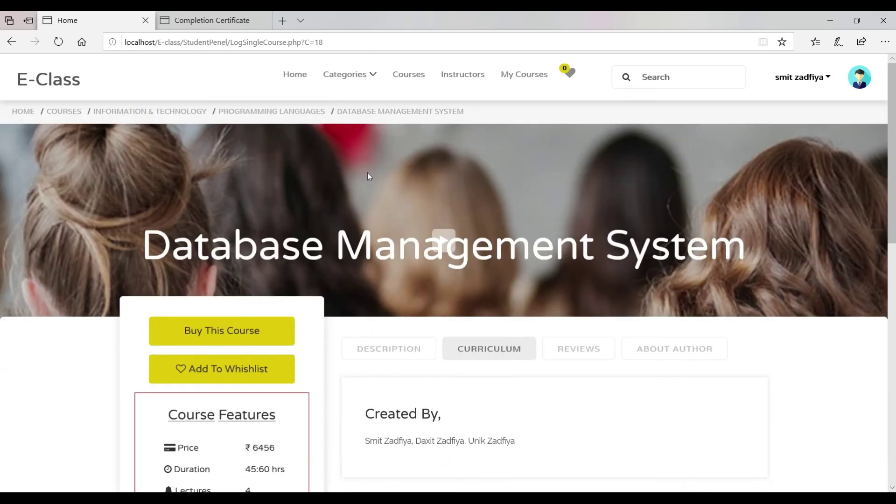
Switch back to the Tutor Panel and view its Offers and course list.
left_click(295, 83)
mouse_move(445, 499)
left_click(445, 448)
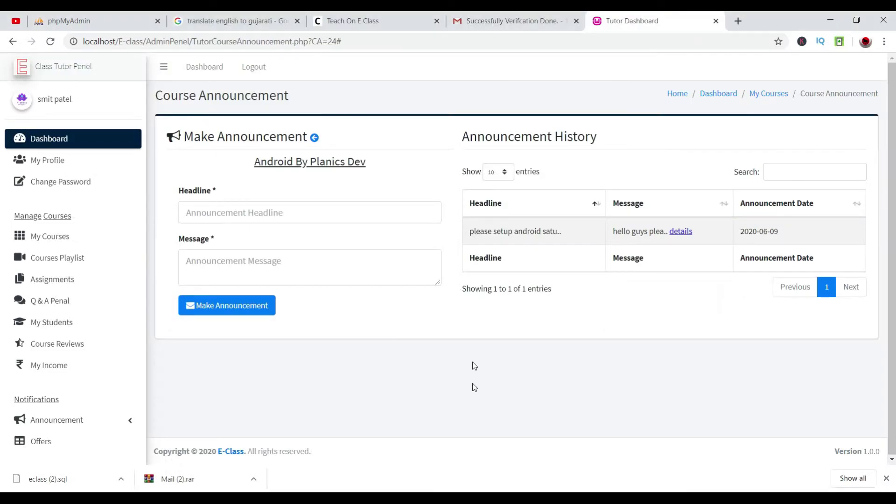
left_click(46, 441)
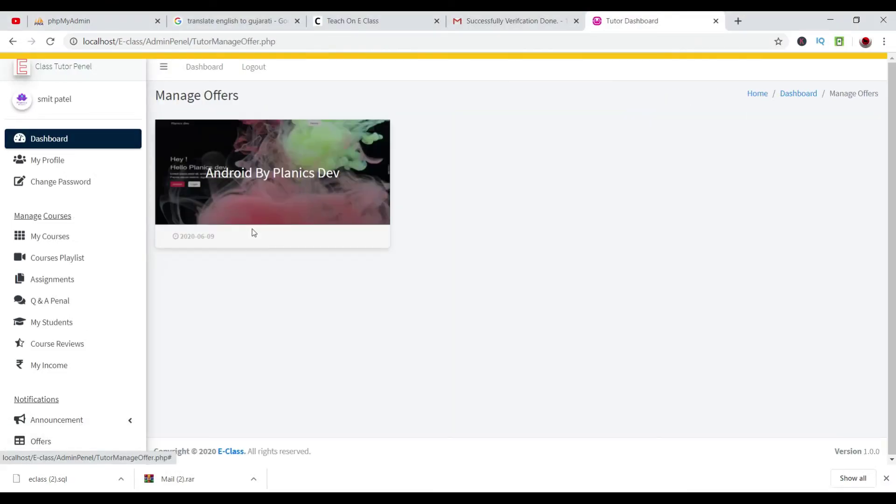
left_click(74, 237)
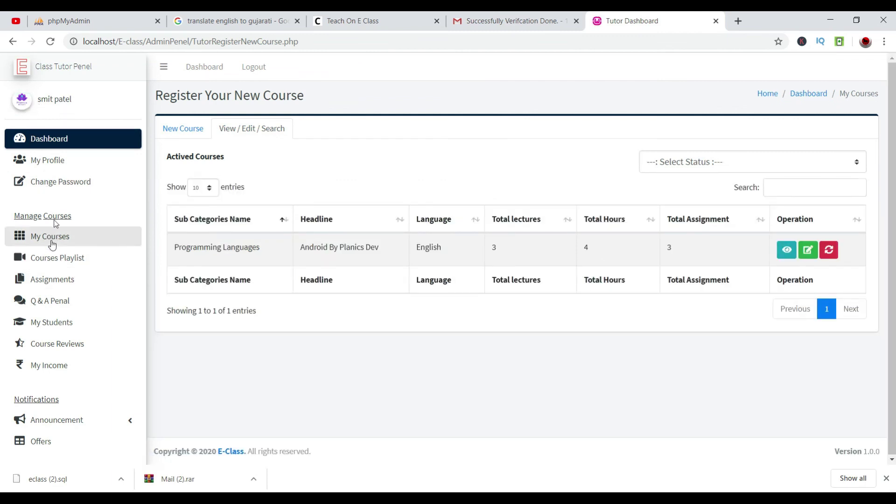
Return to the dashboard, then go to My Courses and start a new course.
left_click(65, 138)
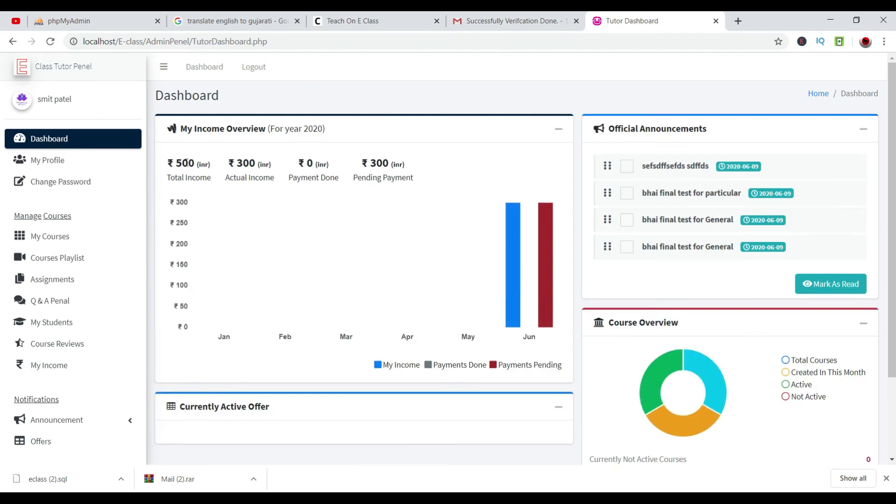
left_click(66, 247)
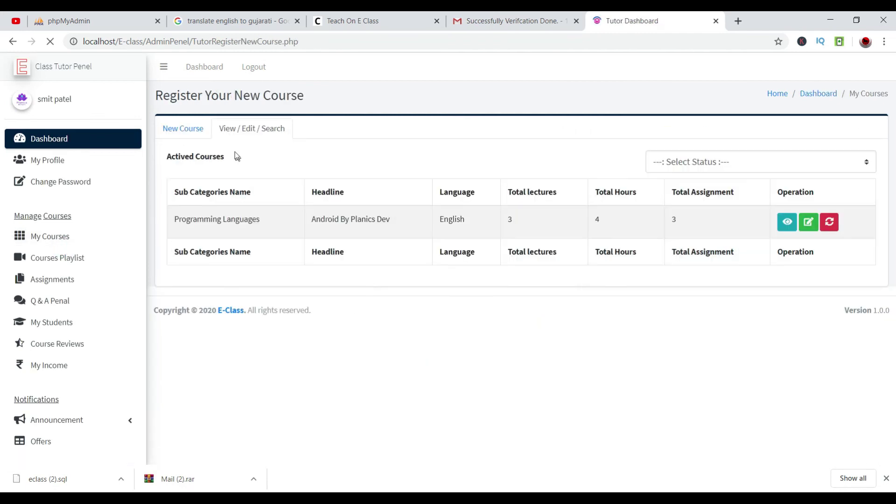
left_click(200, 127)
Set the category to Information & Technology > Programming Languages and the language to English.
left_click(258, 182)
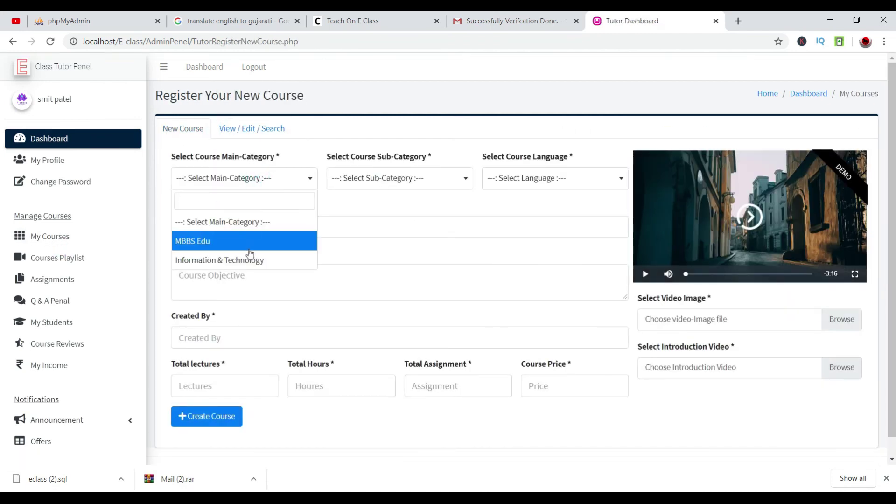
left_click(252, 258)
left_click(373, 177)
left_click(370, 240)
left_click(520, 178)
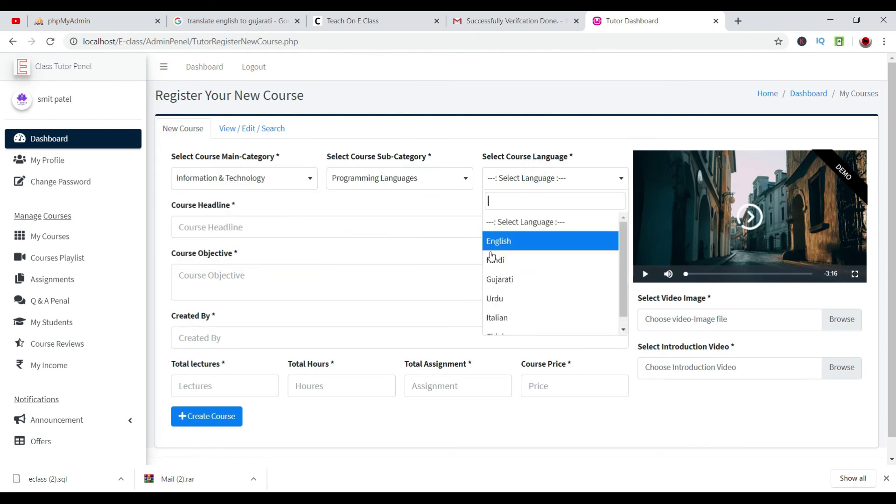
left_click(496, 240)
Enter the Adobe photoshop headline and paste it into the course objective.
left_click(387, 227)
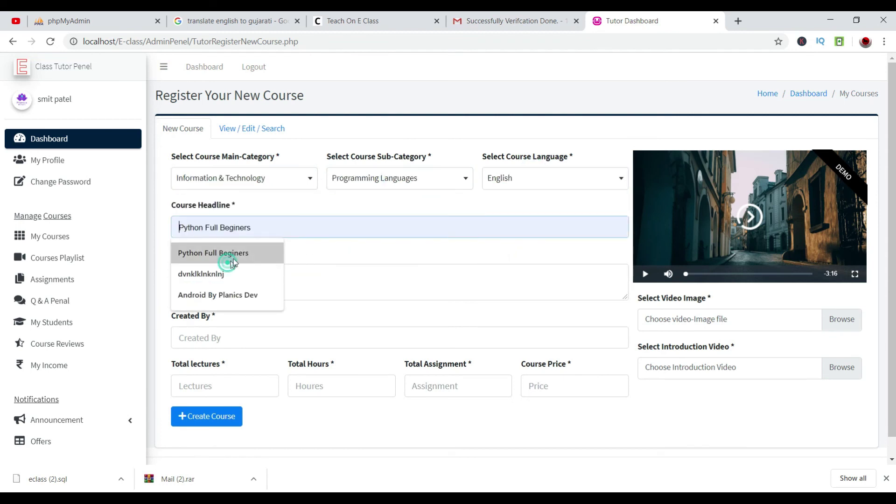
left_click(219, 253)
left_click_drag(287, 229, 158, 237)
key("BackSpace")
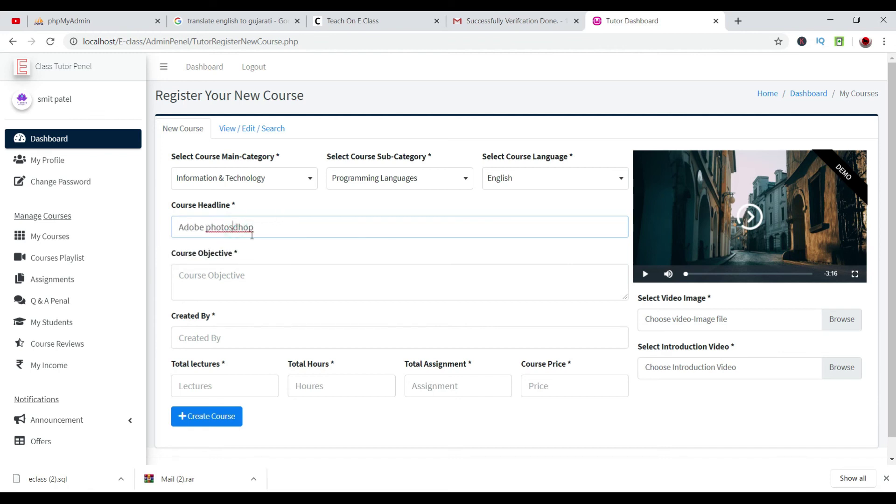
left_click(246, 265)
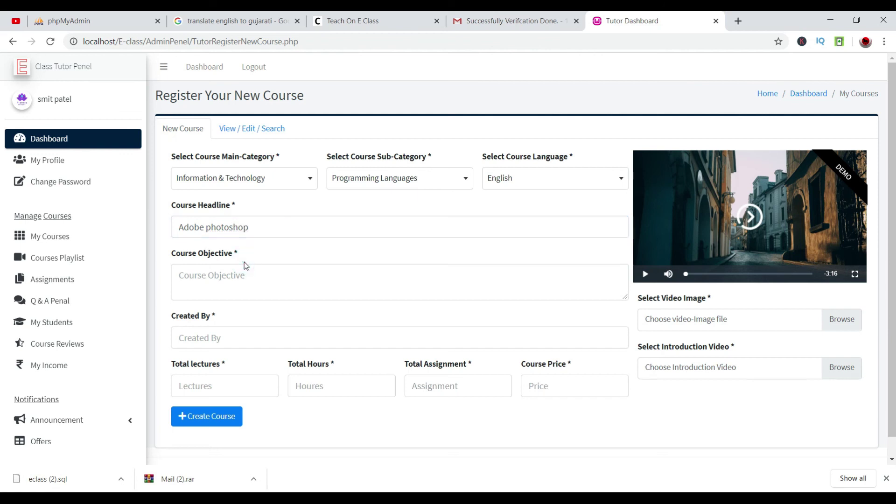
left_click_drag(279, 223, 173, 222)
key("ctrl+c")
left_click(233, 289)
key("ctrl+v")
key("ctrl+v")
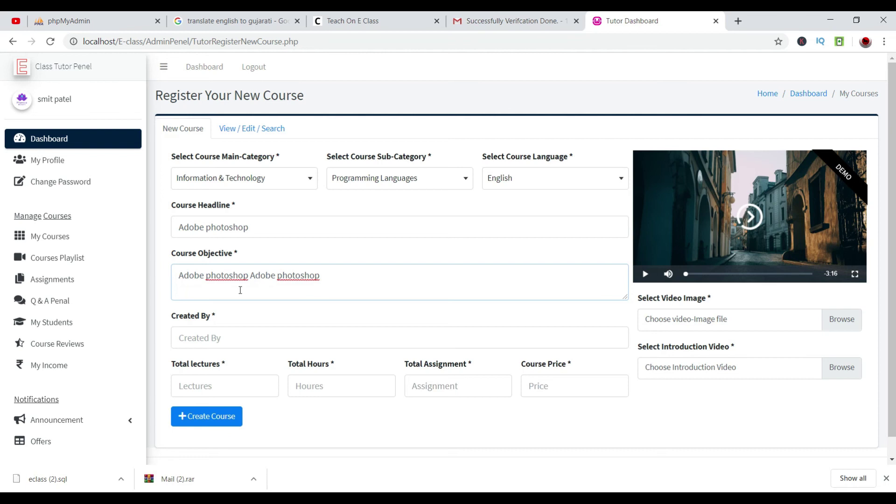
key("ctrl+v")
Select the tutor as Created By and enter 5 lectures, 5 hours and 2 assignments.
left_click(236, 342)
type("sm")
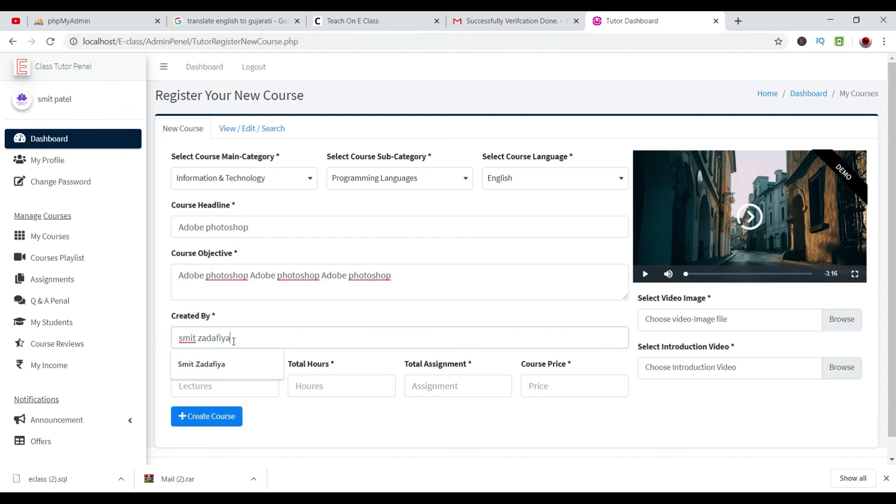
left_click(220, 364)
left_click(218, 381)
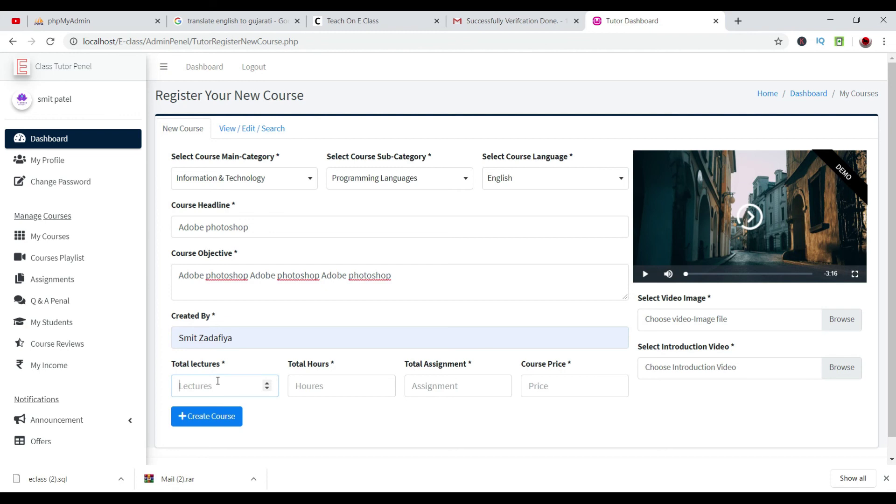
type("5")
key("Tab")
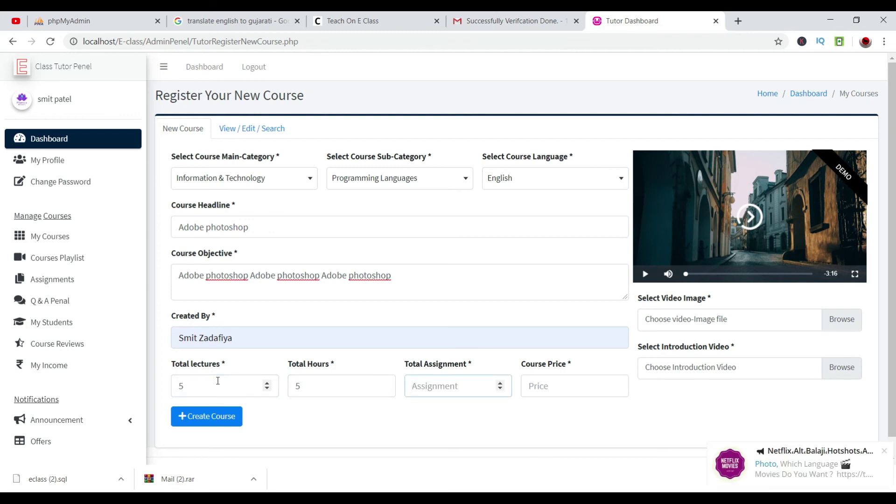
key("Tab")
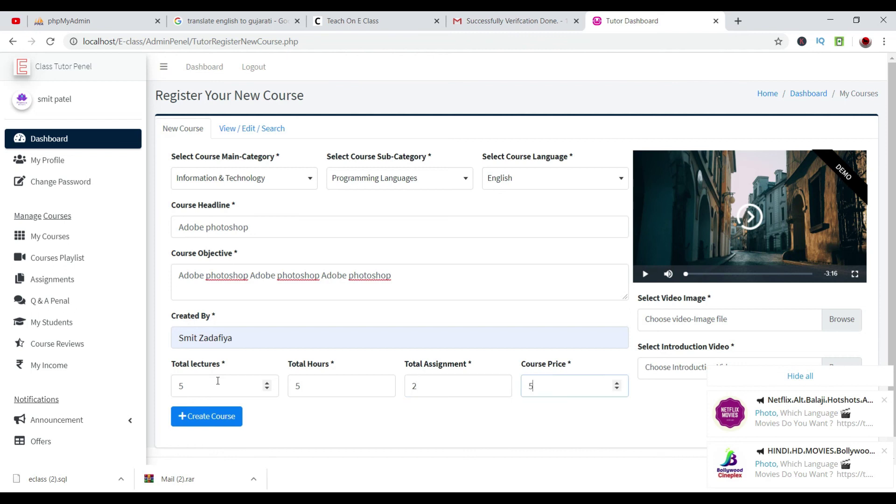
left_click_drag(561, 380, 524, 379)
Set the price to 5000 and attach Screenshot (5).png as the course image.
type("5000")
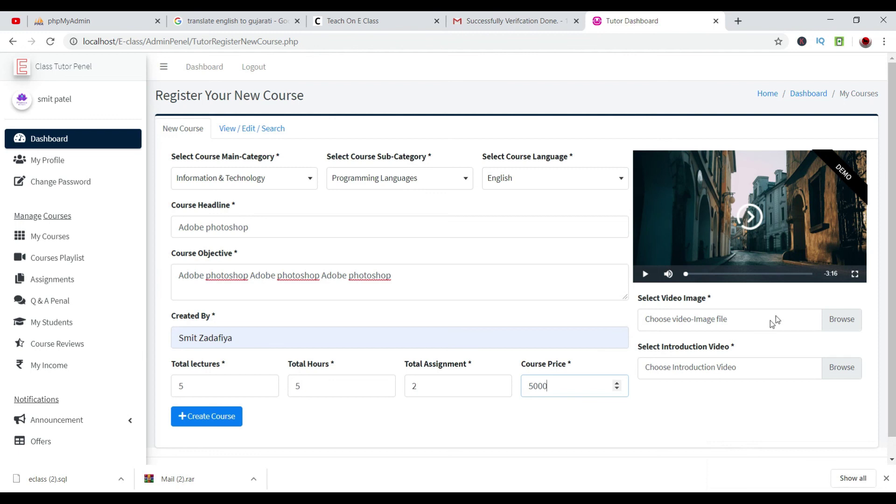
left_click(834, 320)
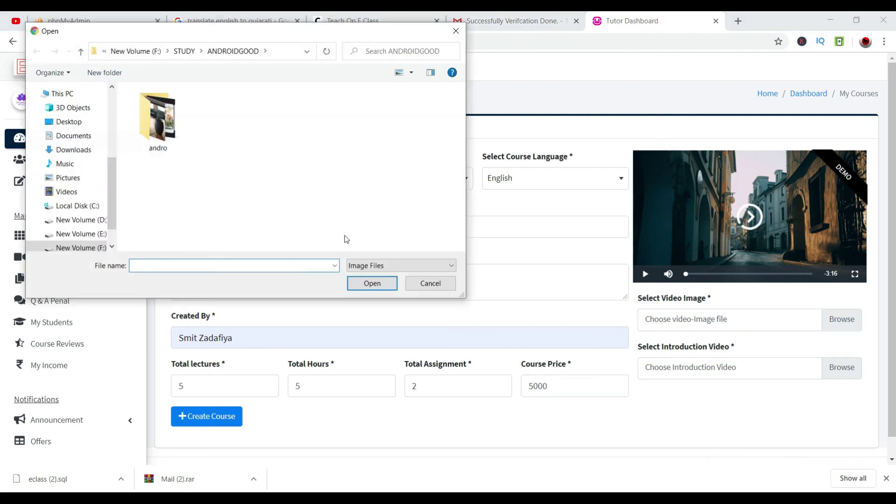
left_click(68, 178)
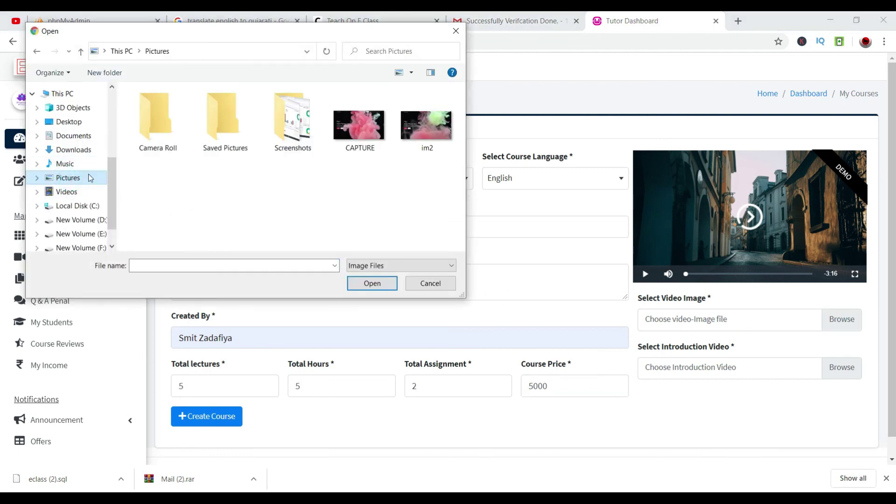
double_click(299, 137)
left_click(419, 127)
left_click(379, 285)
Browse to the photoshop videos folder under F:\STUDY for the introduction video.
left_click(823, 368)
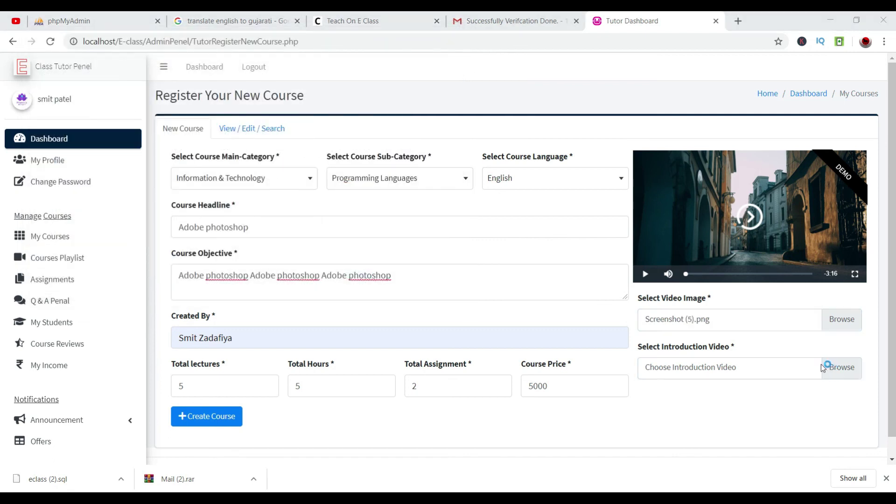
scroll(75, 219, "down", 3)
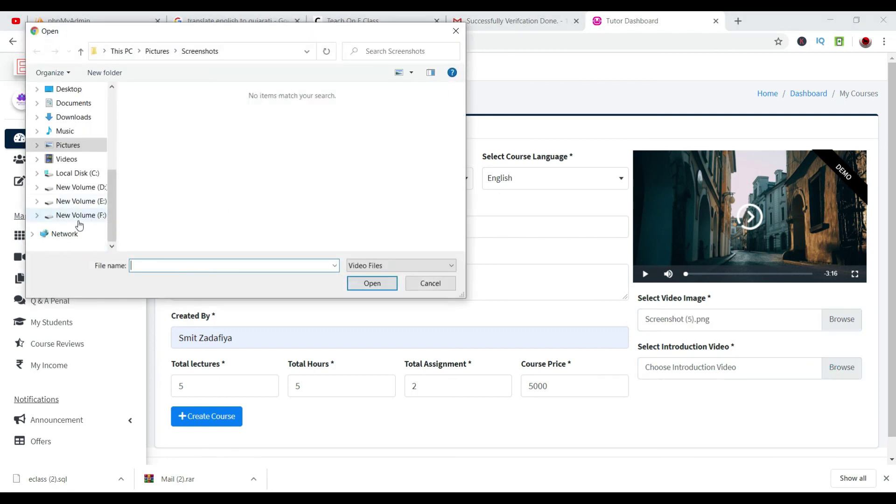
left_click(77, 215)
double_click(219, 147)
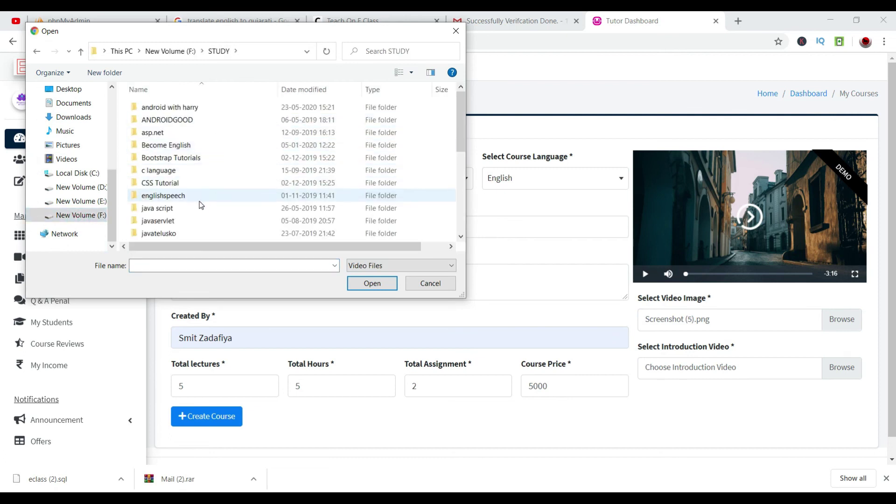
scroll(198, 205, "down", 5)
scroll(197, 208, "down", 1)
scroll(202, 215, "up", 3)
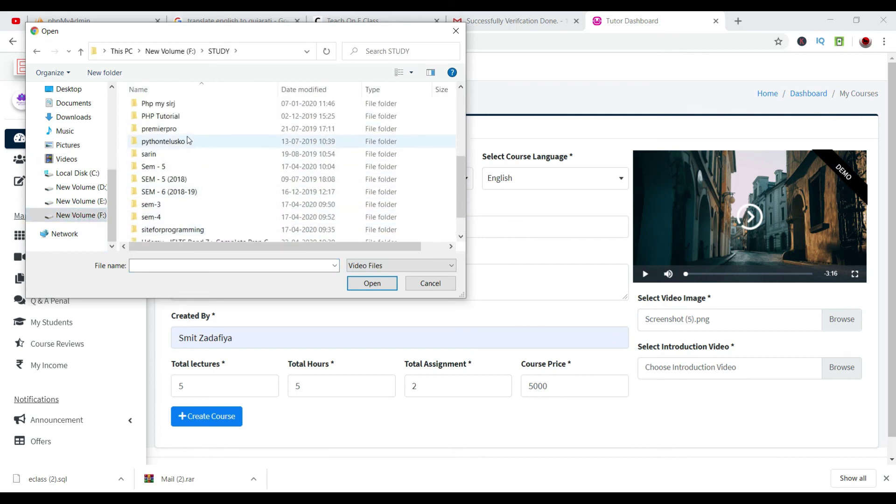
scroll(186, 147, "up", 2)
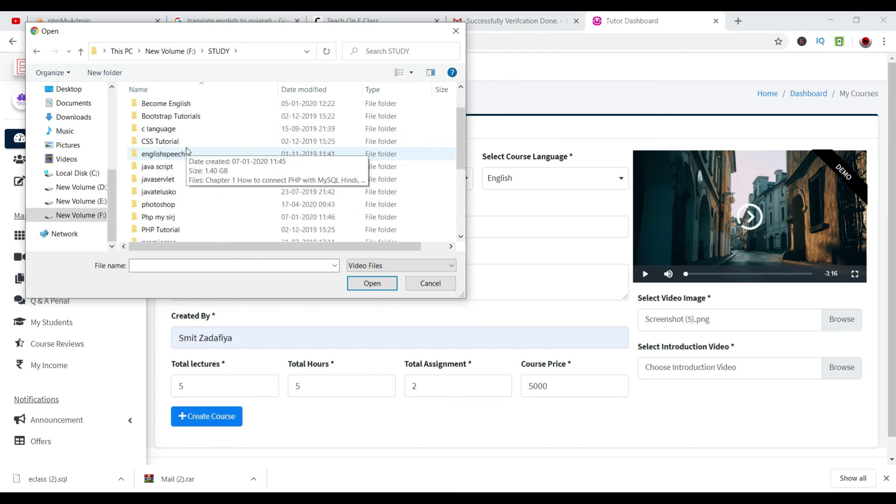
scroll(186, 147, "up", 1)
scroll(183, 205, "down", 1)
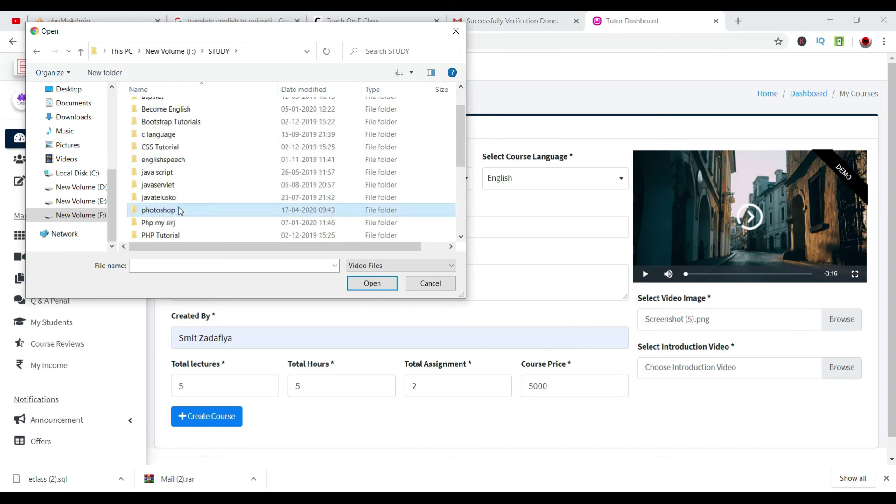
double_click(180, 205)
double_click(158, 108)
Attach the Juicy HDR Effect clip as introduction video and create the course.
left_click(170, 134)
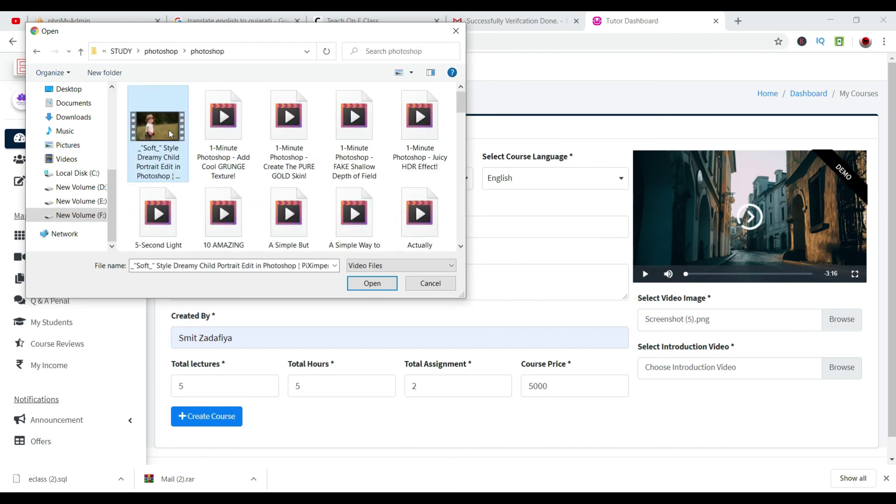
right_click(169, 132)
left_click(206, 380)
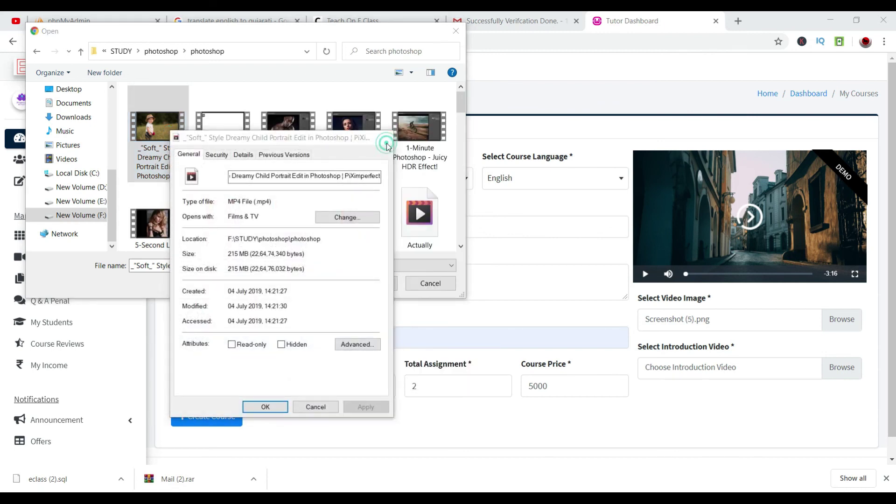
left_click(383, 138)
left_click(419, 157)
left_click(373, 283)
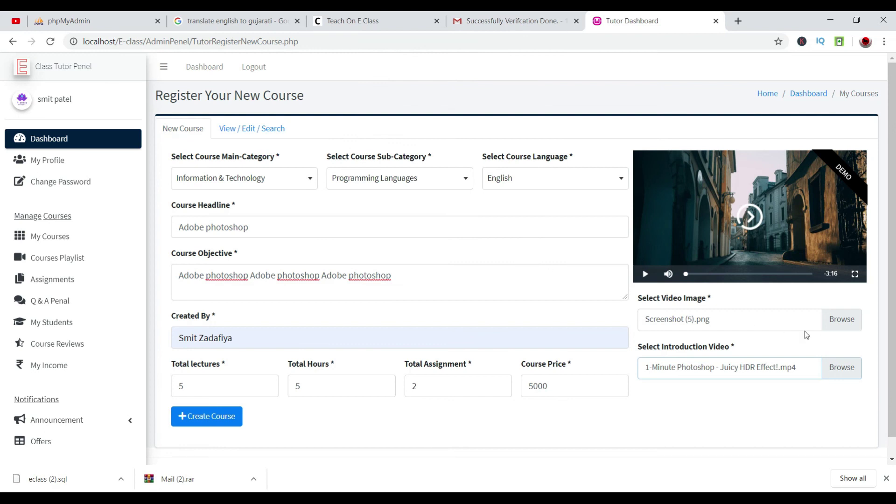
left_click(230, 418)
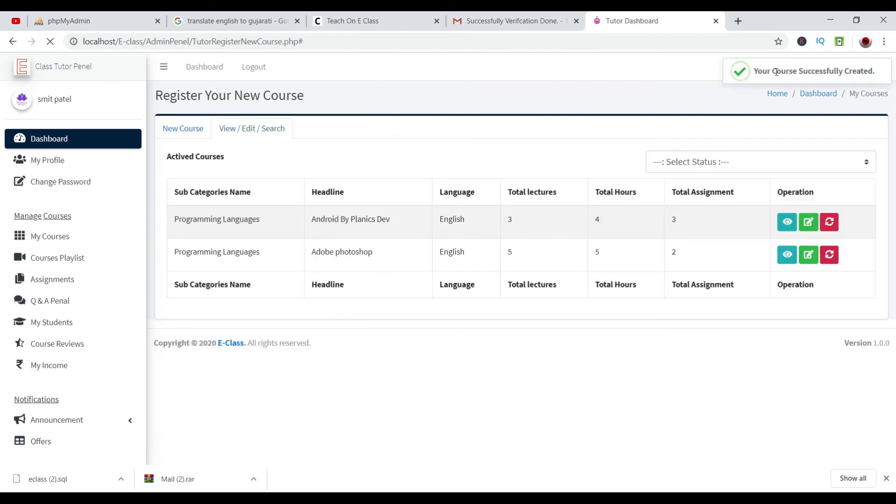
Open Courses Playlist and edit the Adobe photoshop playlist to add its first video.
left_click_drag(776, 71, 582, 314)
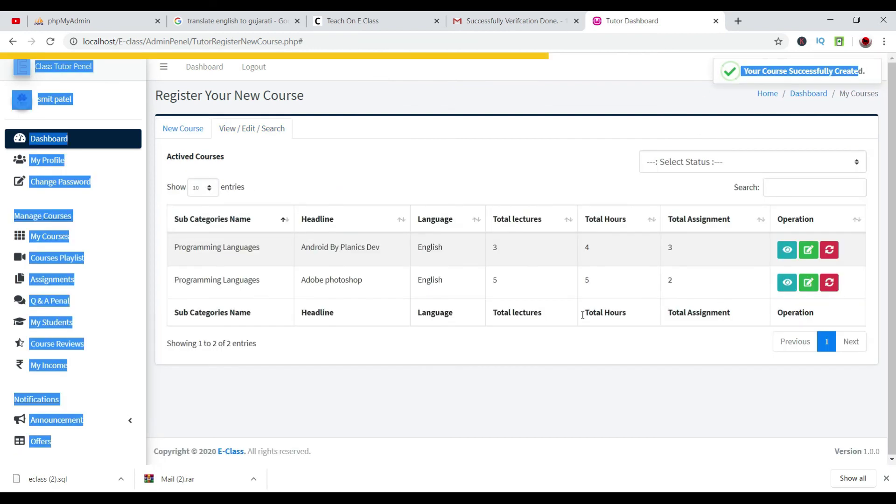
left_click(68, 258)
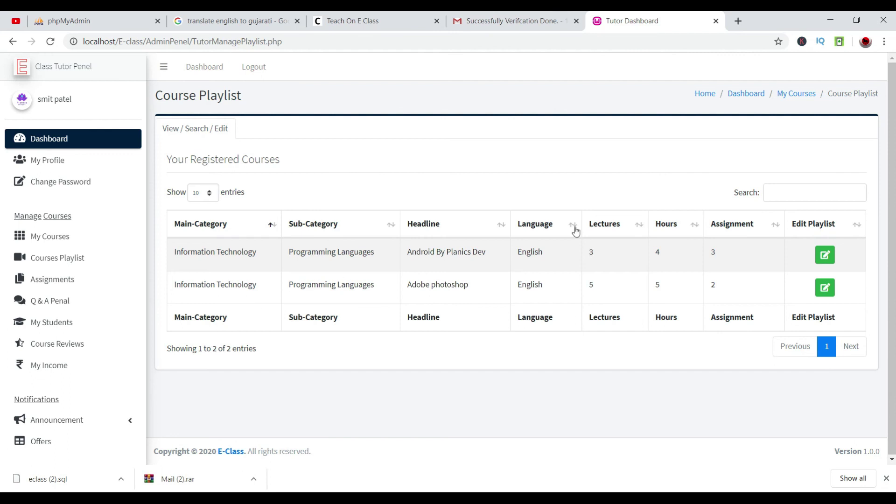
left_click_drag(413, 284, 486, 296)
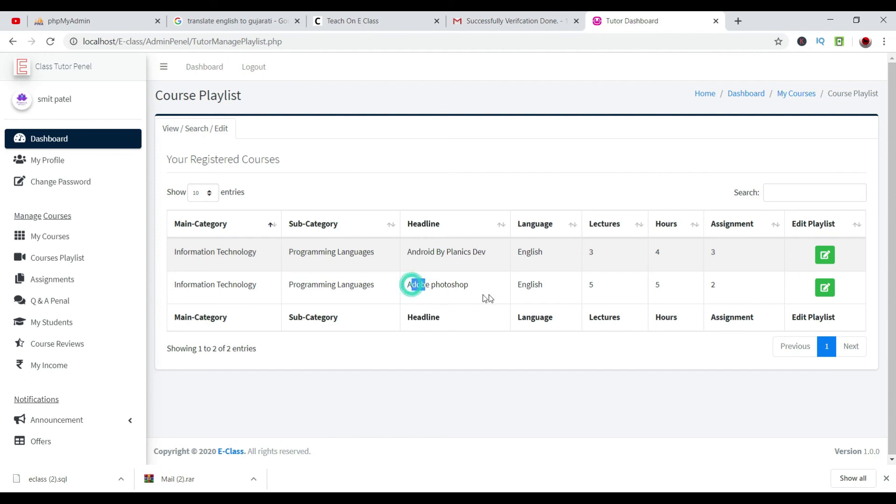
left_click(820, 296)
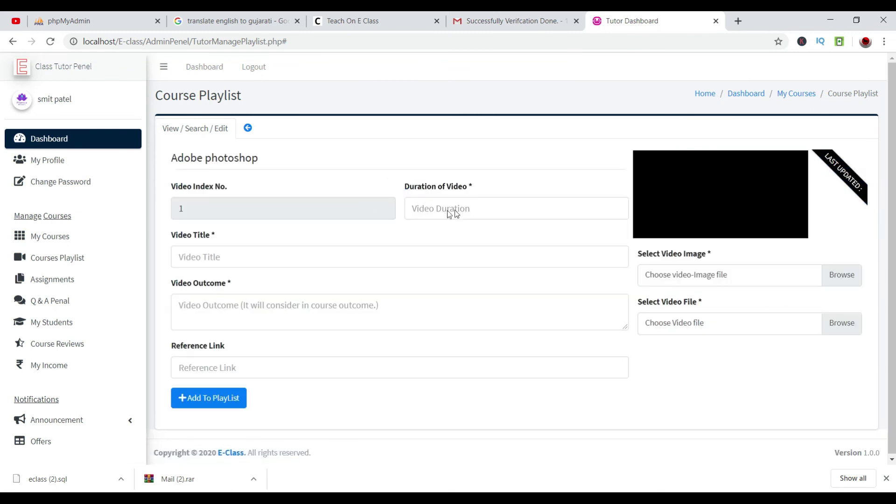
Choose the Beautiful Bokeh clip as the lecture's video file.
left_click(842, 368)
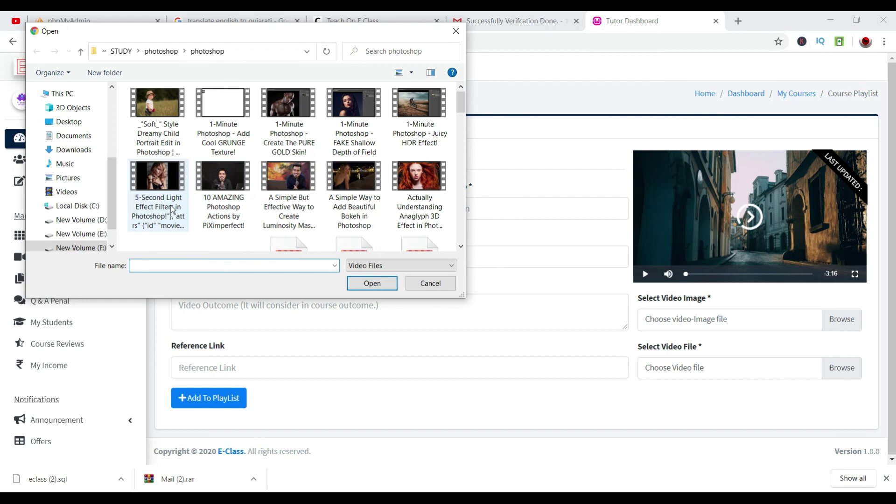
left_click(171, 209)
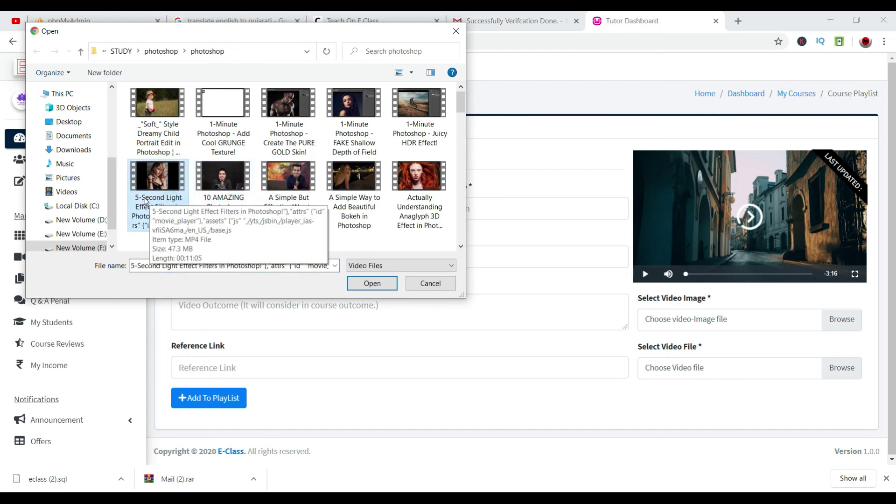
left_click(366, 217)
left_click(416, 205)
scroll(416, 204, "down", 5)
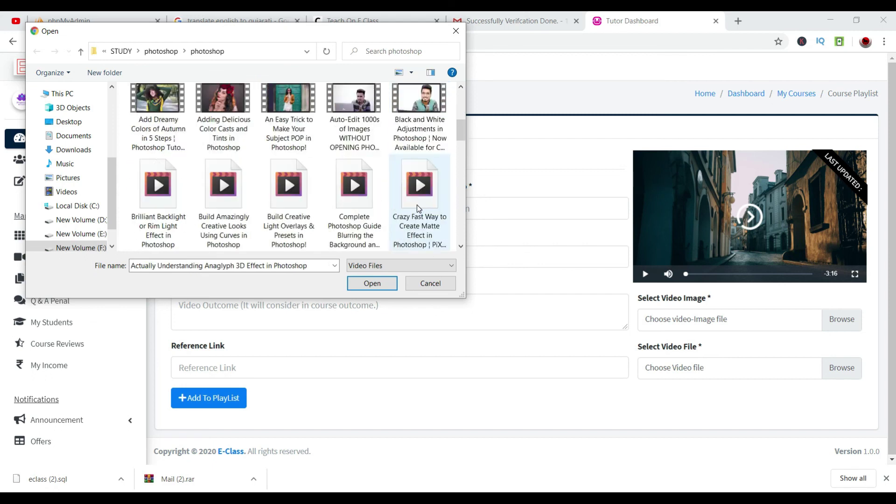
scroll(224, 149, "up", 5)
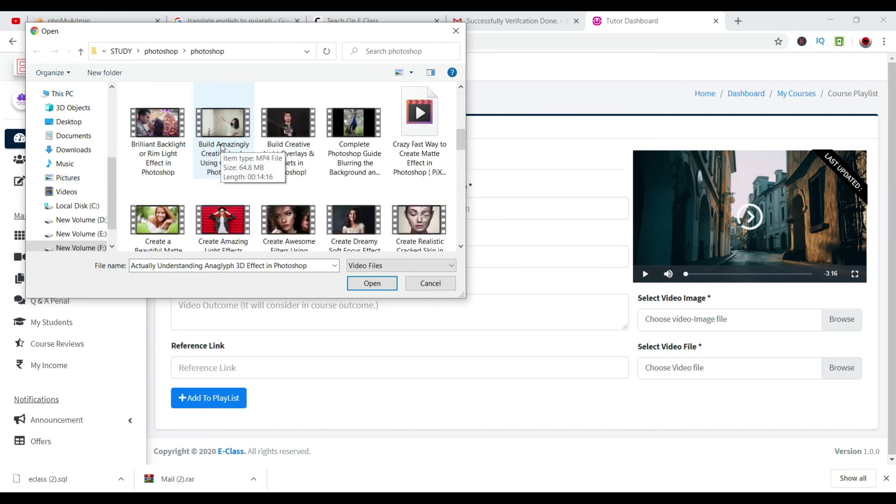
scroll(222, 147, "up", 3)
left_click(294, 139)
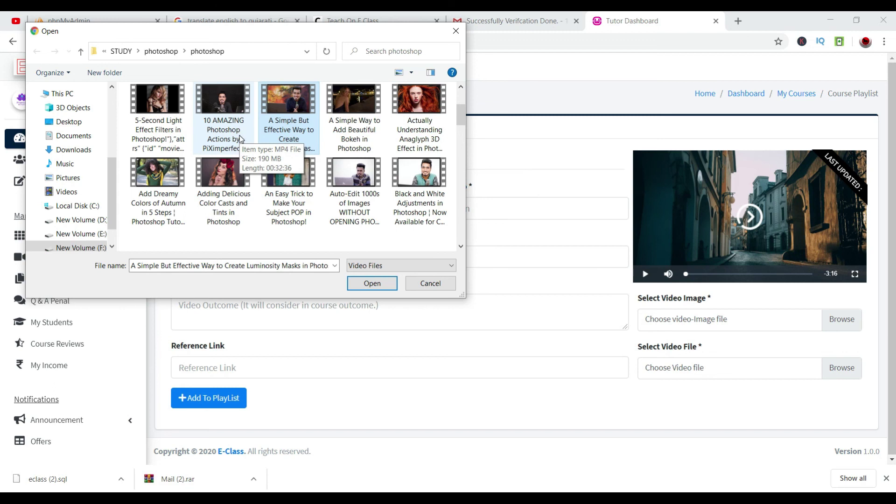
left_click(374, 140)
left_click(372, 283)
Set photo_2020-05-18_18-39-24 from Desktop\youtubevideo as the video image.
left_click(842, 321)
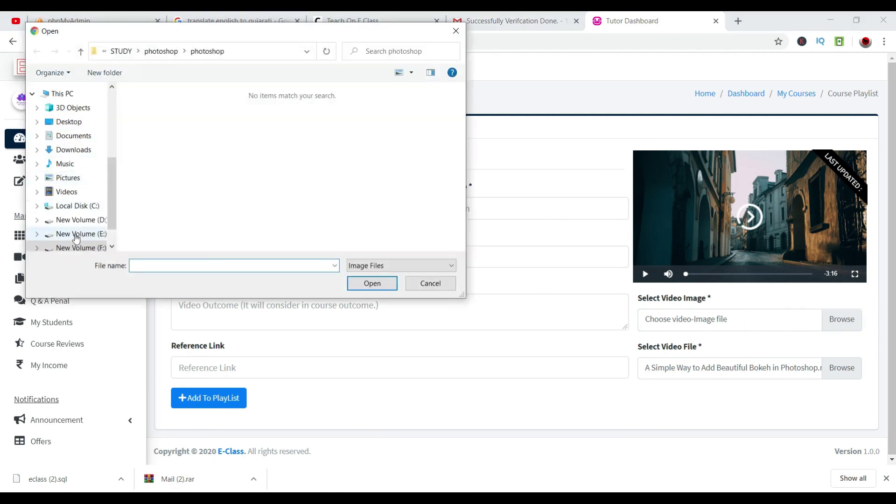
left_click(69, 121)
double_click(347, 192)
scroll(250, 156, "down", 2)
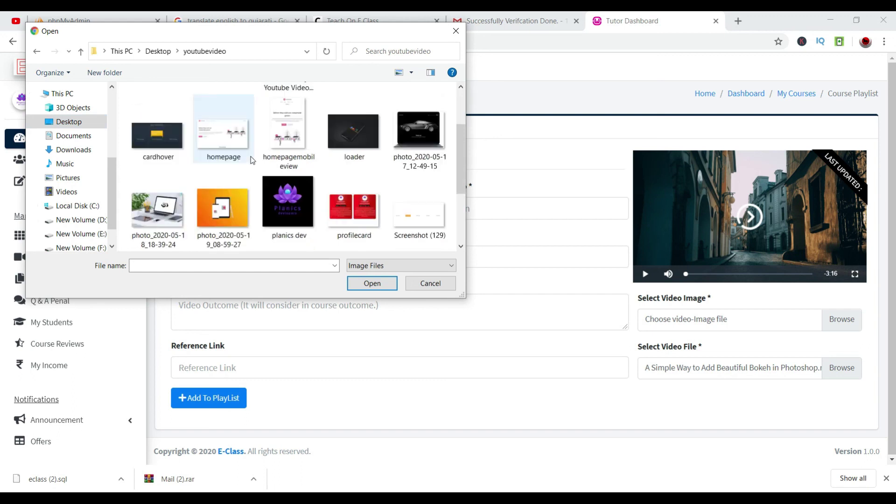
left_click(173, 221)
left_click(377, 285)
Enter duration 12, title 'sefconfd v ksdfv' and an outcome, then add it to the playlist.
left_click(423, 212)
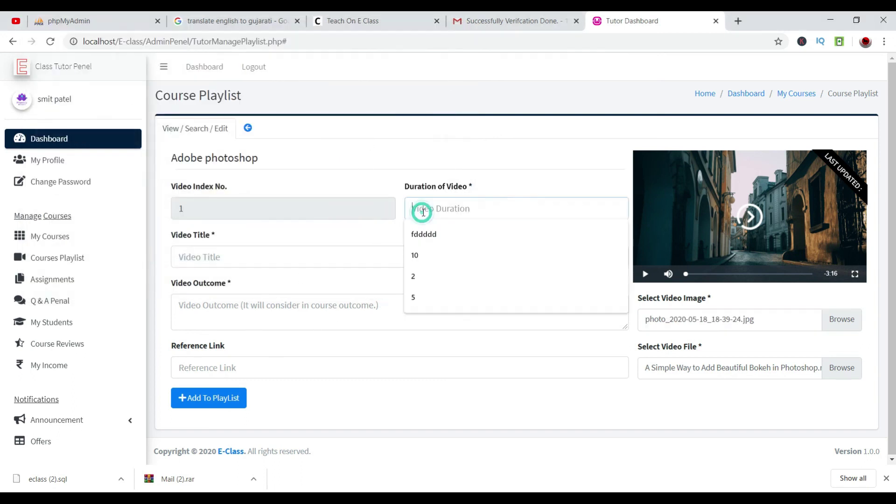
type("12")
key("Tab")
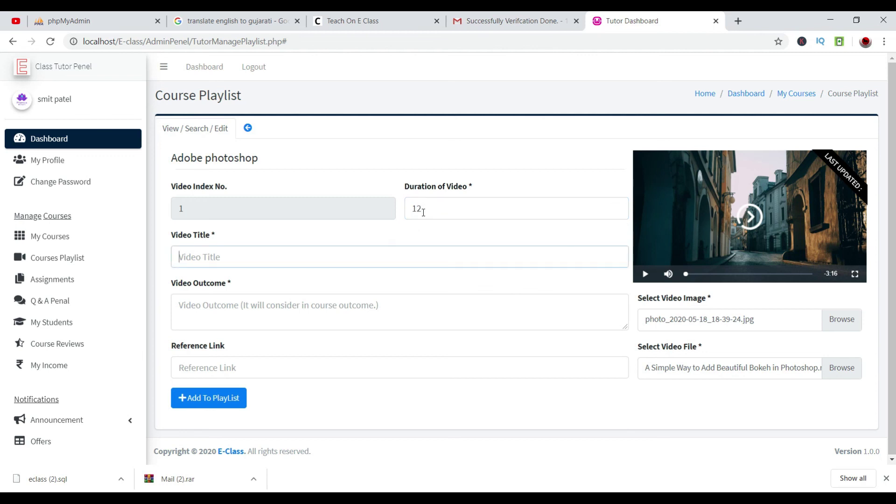
type("r")
key("BackSpace")
type("sefconfd v ksdfv")
key("Tab")
type("fgsfgdsb dfcfb dcxf bdgvdfvbd aghbcbadrfg")
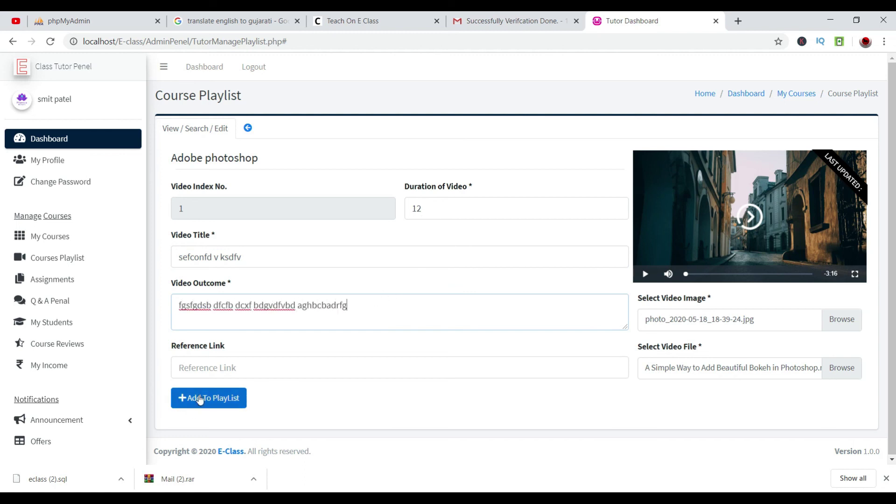
left_click(200, 399)
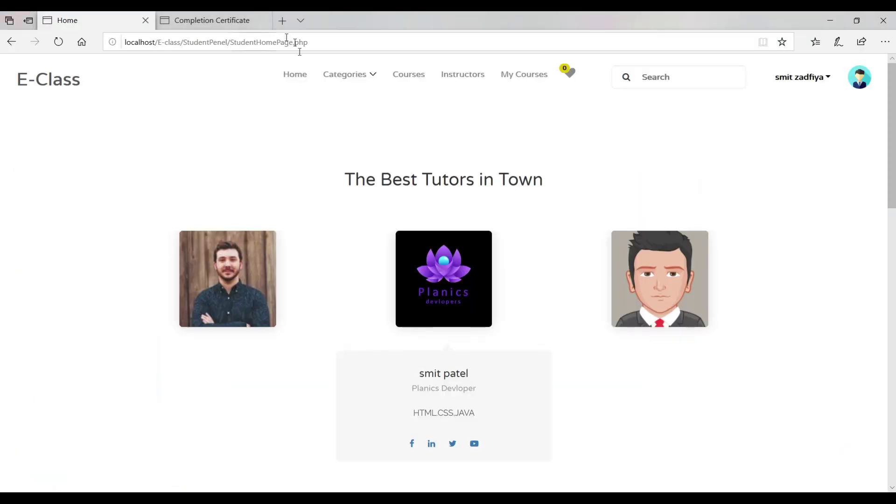
Browse Information & Technology > Programming Languages and open the Adobe photoshop course page.
left_click(302, 84)
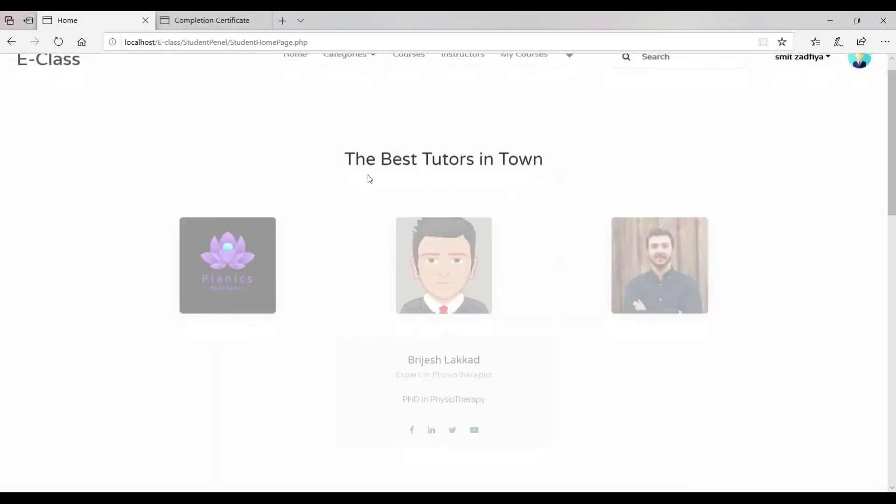
scroll(369, 177, "down", 5)
scroll(372, 182, "down", 5)
scroll(372, 182, "up", 9)
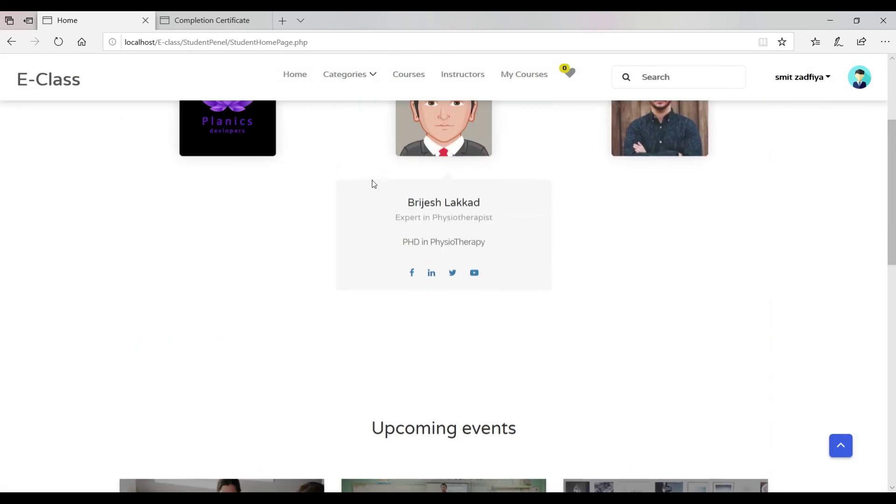
mouse_move(372, 75)
mouse_move(444, 145)
left_click(465, 171)
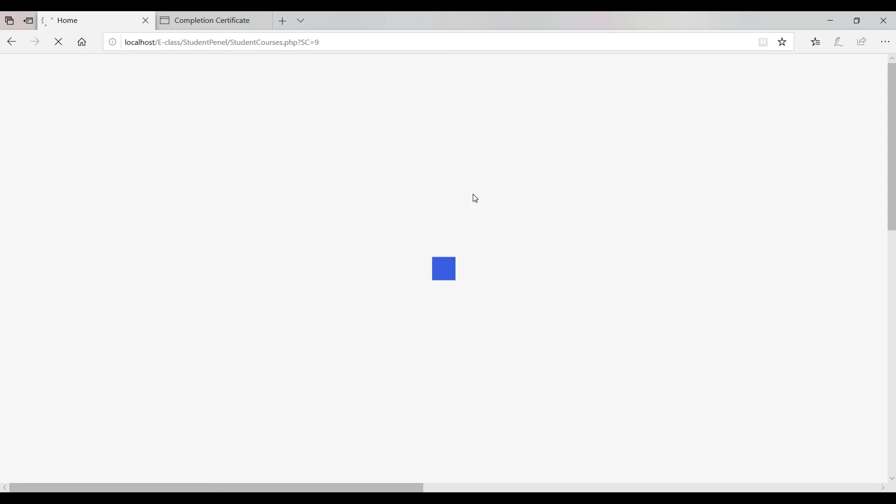
scroll(475, 198, "down", 5)
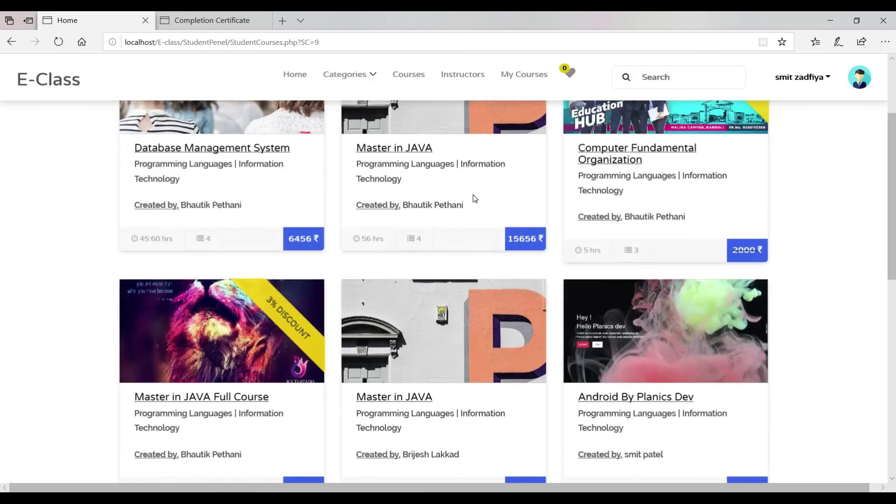
scroll(475, 198, "up", 3)
scroll(474, 198, "down", 9)
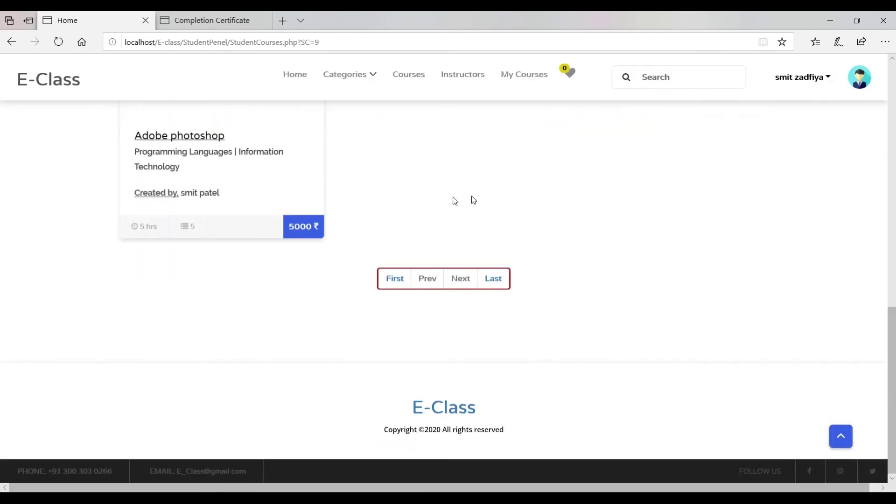
scroll(198, 165, "up", 3)
left_click(161, 264)
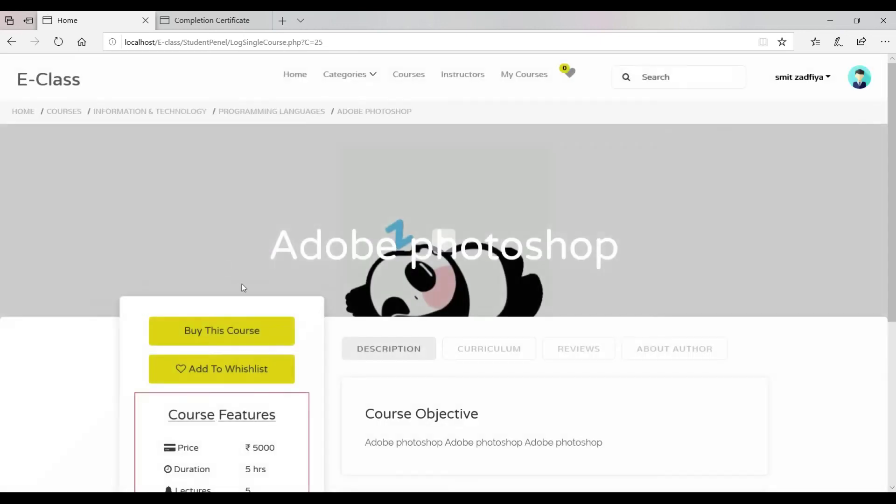
Buy Adobe photoshop for ₹5,000 via successful test SBI netbanking, then open its playlist.
scroll(240, 282, "down", 2)
left_click(209, 264)
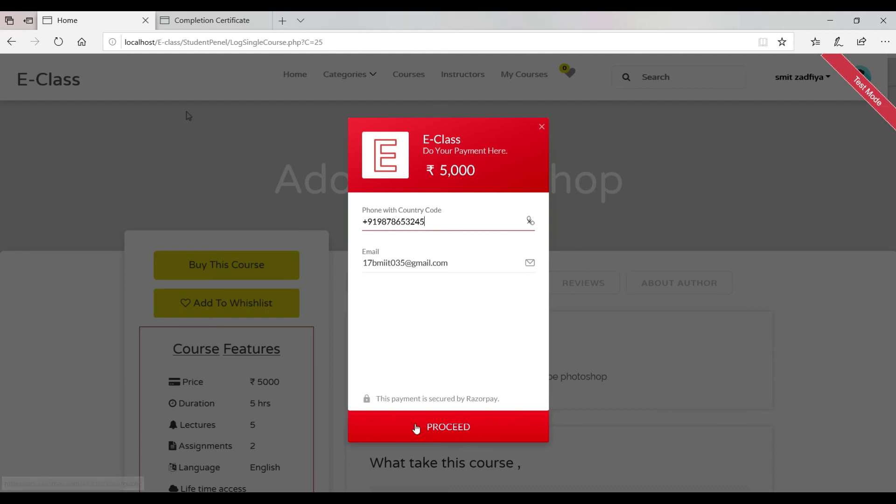
left_click(417, 426)
left_click(428, 325)
left_click(385, 254)
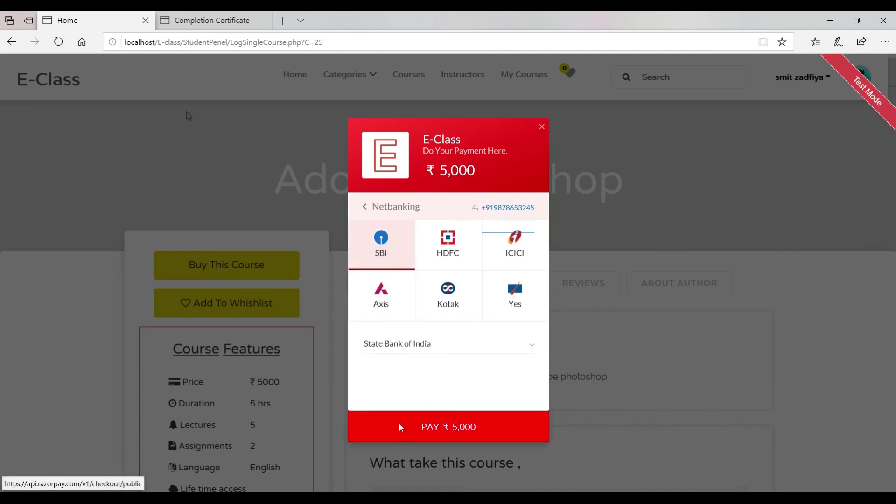
left_click(400, 427)
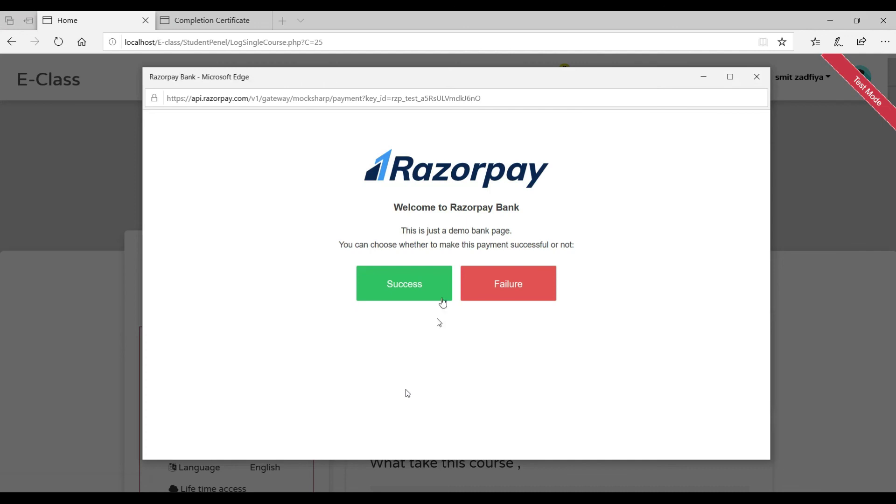
left_click(428, 293)
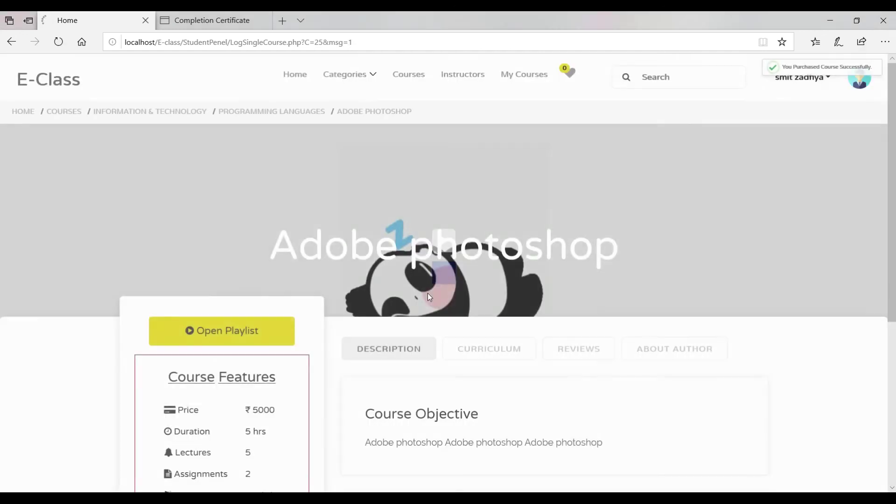
scroll(427, 296, "down", 5)
scroll(425, 296, "up", 5)
left_click(250, 331)
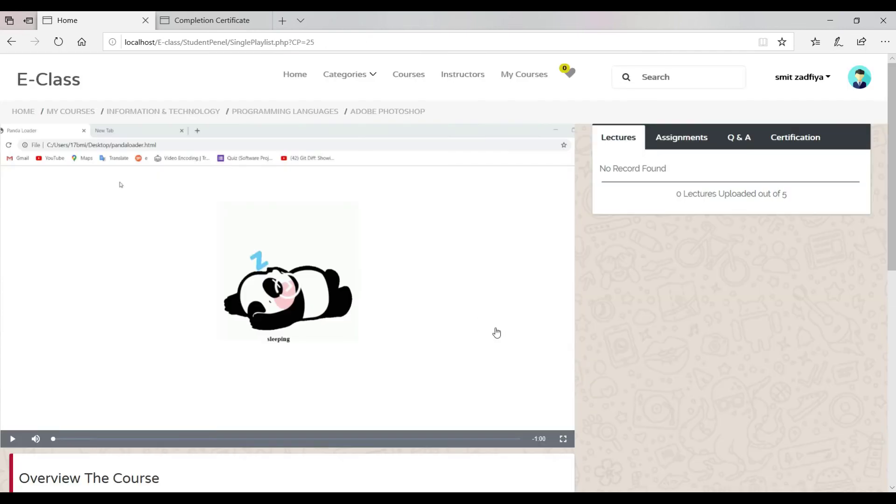
Open the tutor Dashboard and highlight ₹5500 total income, ₹3300 actual income and ₹3300 pending.
scroll(496, 331, "down", 4)
scroll(253, 164, "up", 4)
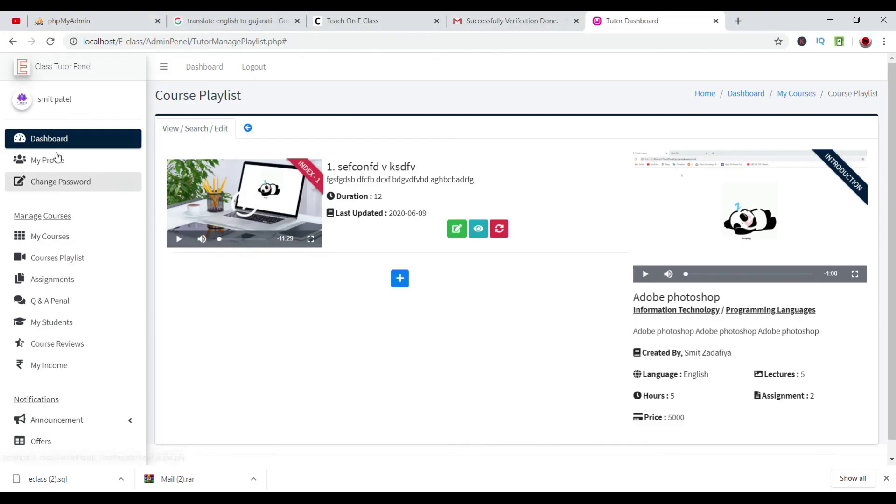
left_click(53, 139)
double_click(179, 158)
double_click(252, 163)
double_click(382, 163)
Open My Income and highlight the Adobe photoshop row: 5000 Rs. sale, 3000 Rs. payable, pending.
left_click(384, 191)
scroll(9, 342, "down", 1)
scroll(9, 342, "down", 2)
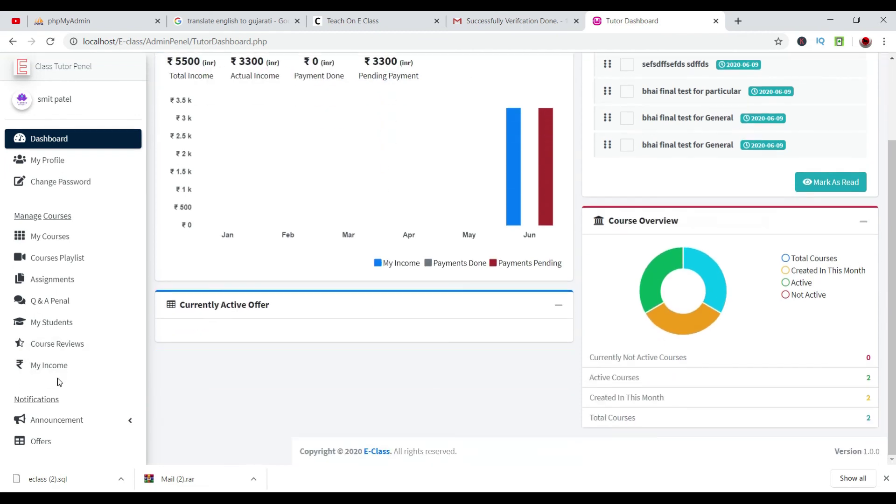
scroll(28, 355, "up", 5)
left_click(61, 365)
left_click_drag(690, 359, 179, 362)
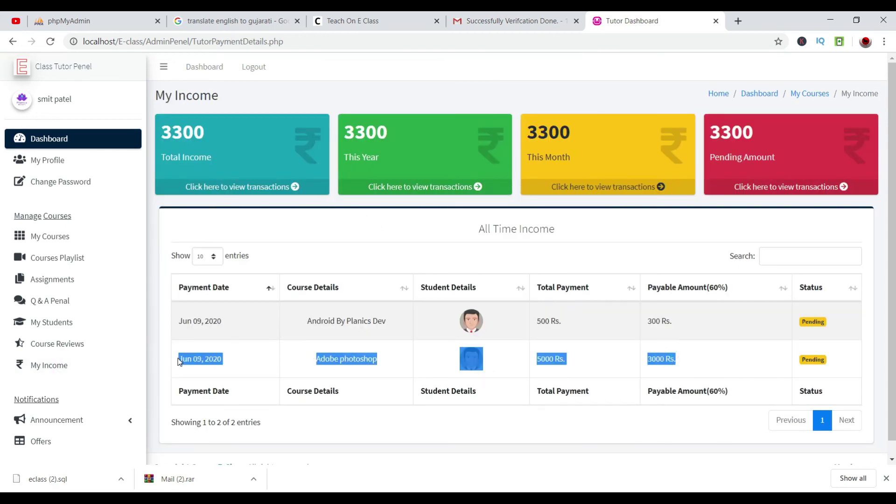
left_click(408, 413)
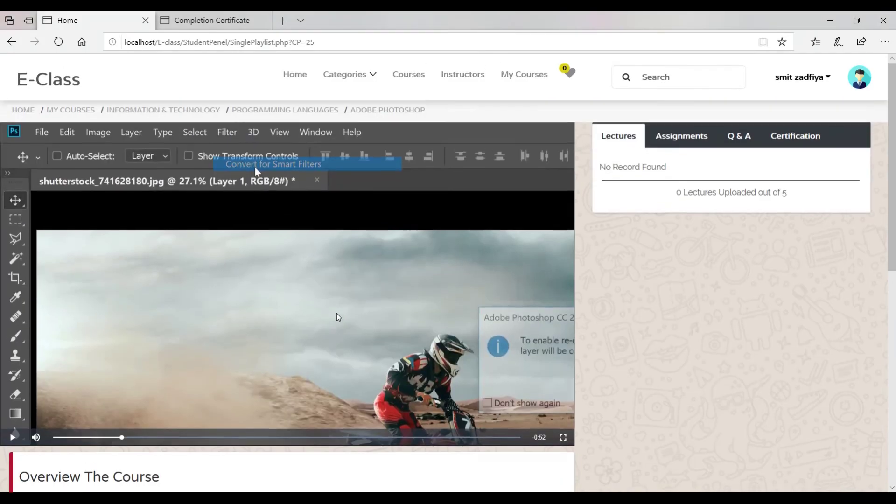
scroll(337, 313, "down", 10)
scroll(337, 312, "up", 8)
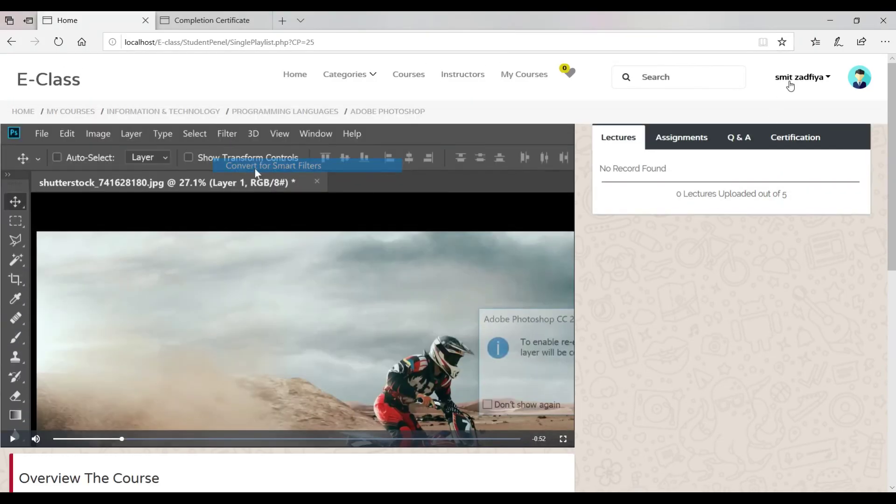
left_click(789, 86)
Log the student out and sign in to the admin panel with the admin credentials.
left_click(764, 135)
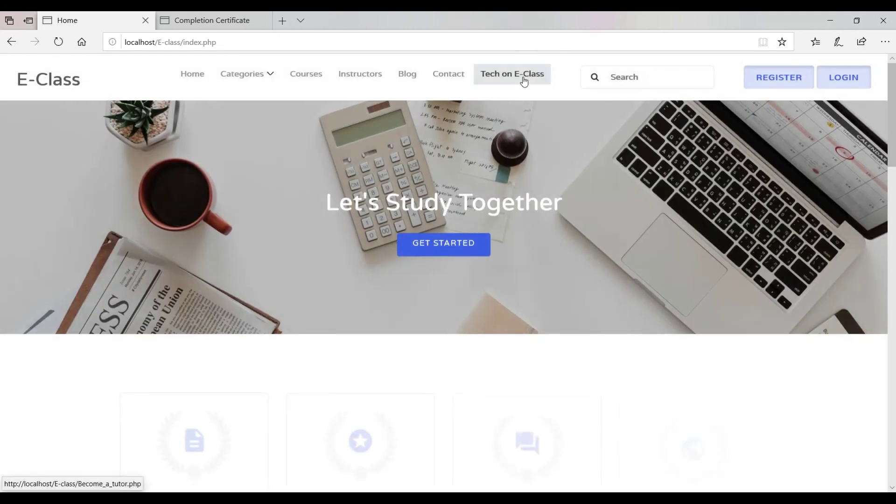
left_click(523, 80)
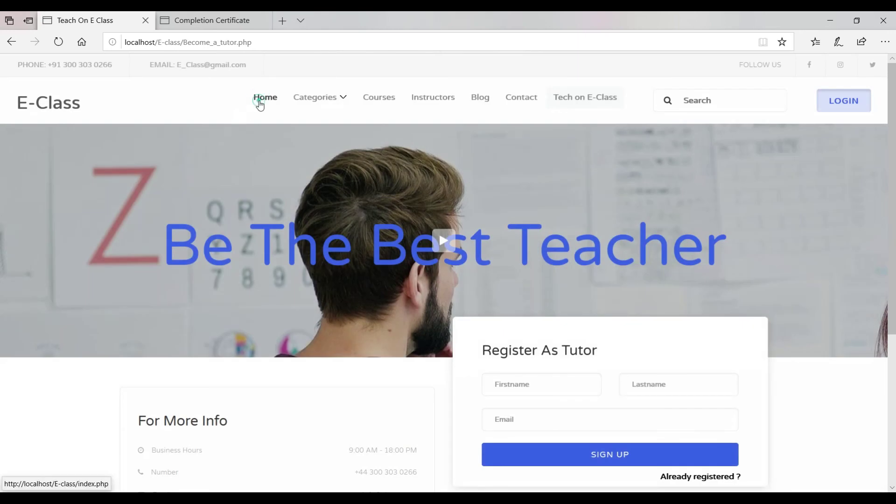
left_click(260, 104)
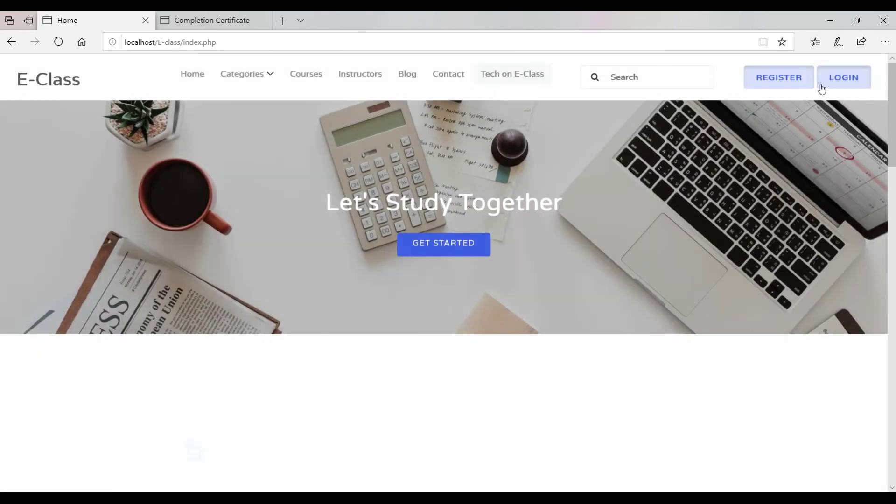
left_click(826, 86)
left_click(465, 149)
type("admion")
key("Tab")
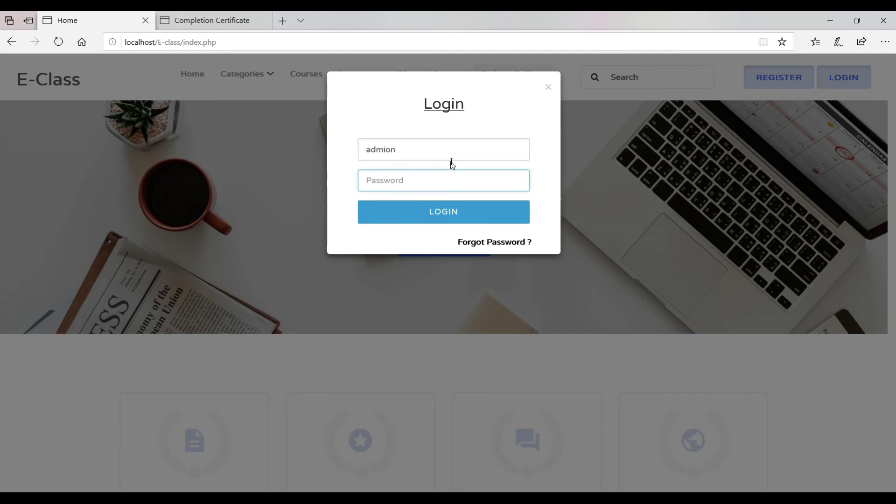
left_click(456, 148)
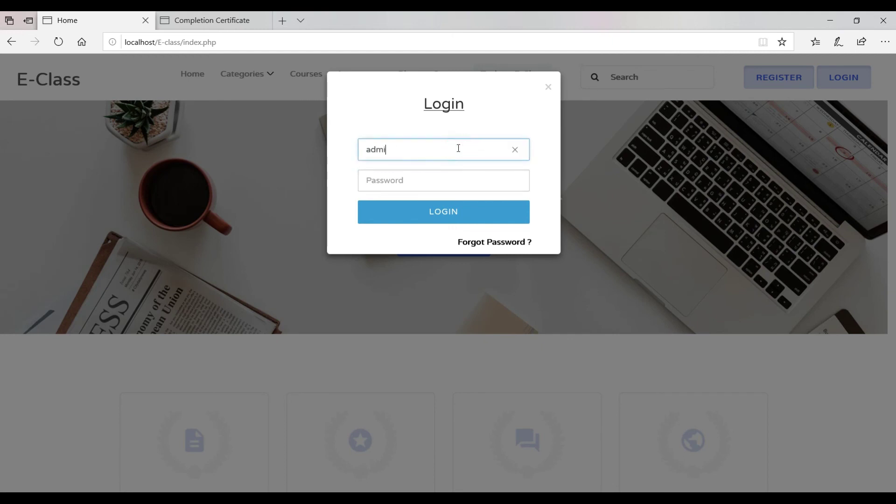
type("n")
key("Tab")
type("admin")
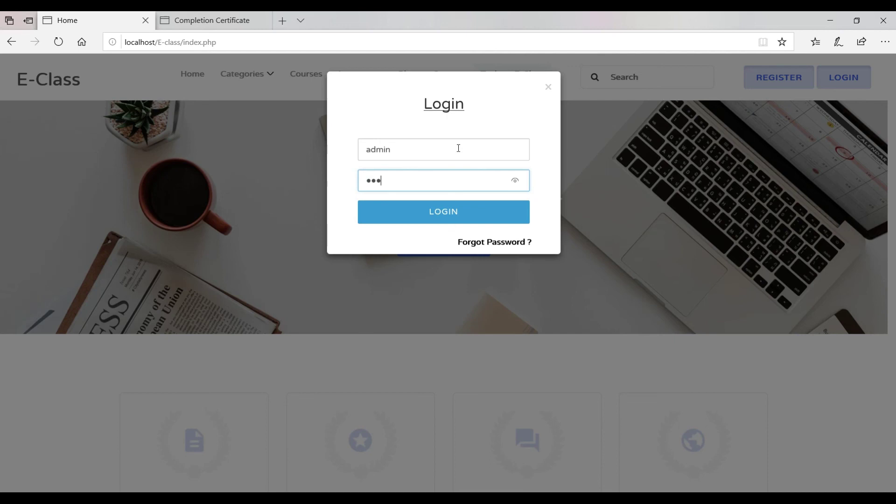
key("Return")
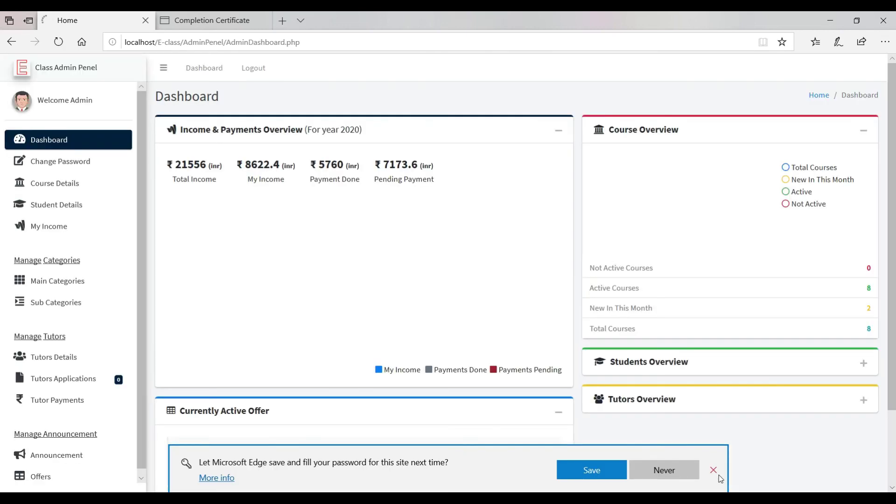
left_click(714, 471)
Review the admin dashboard's ₹21556 total income, My Income, Payment Done and course chart figures.
double_click(187, 164)
left_click_drag(264, 164, 405, 163)
left_click(428, 166)
left_click(790, 185)
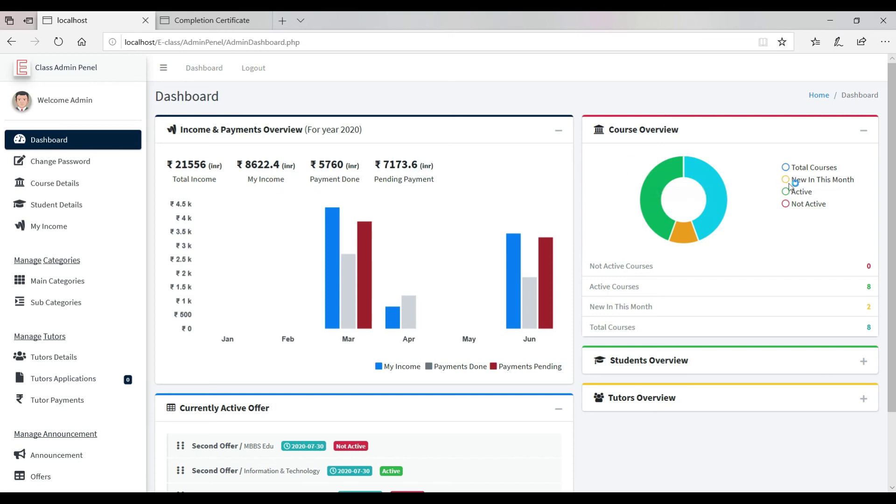
left_click_drag(814, 193, 816, 193)
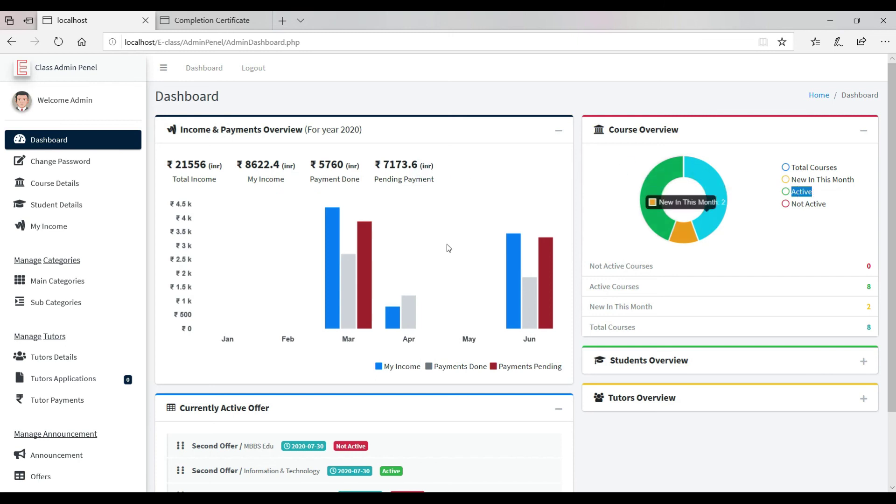
scroll(440, 249, "down", 2)
scroll(467, 249, "up", 1)
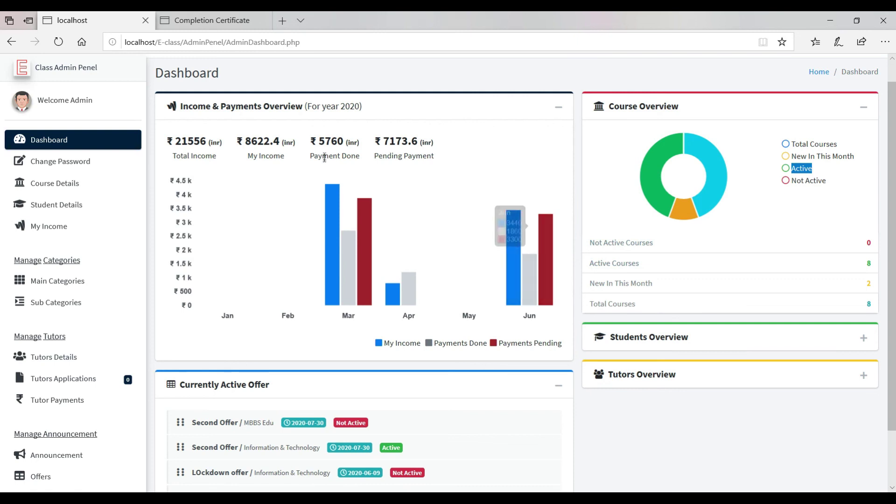
left_click_drag(176, 141, 264, 142)
scroll(364, 224, "down", 1)
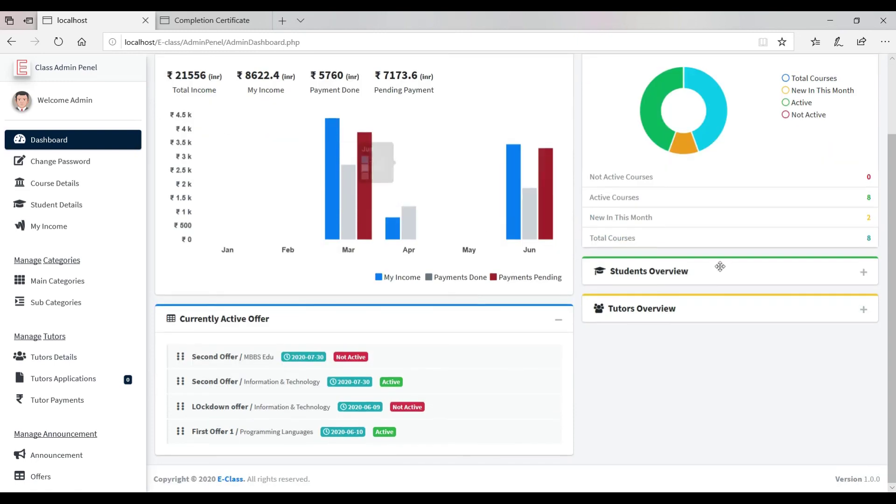
Expand the Students Overview statistics, then view Tutors Applications and Tutors Details.
left_click(862, 280)
scroll(705, 336, "down", 1)
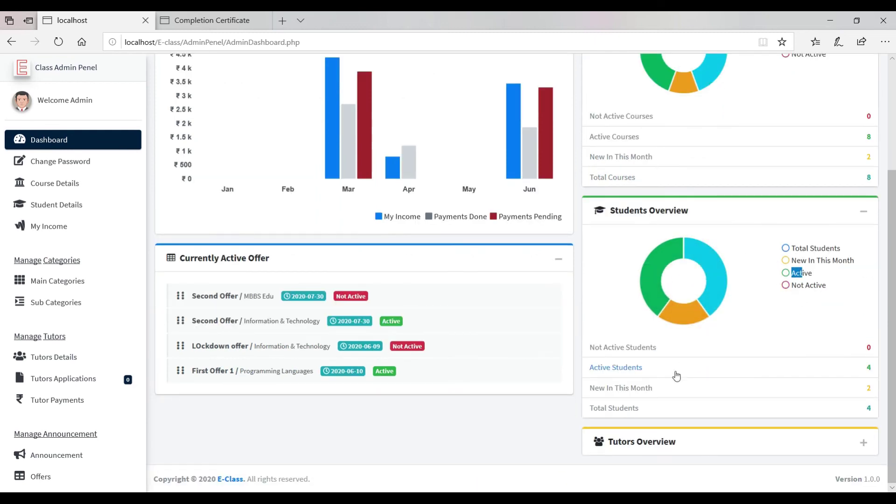
left_click(73, 379)
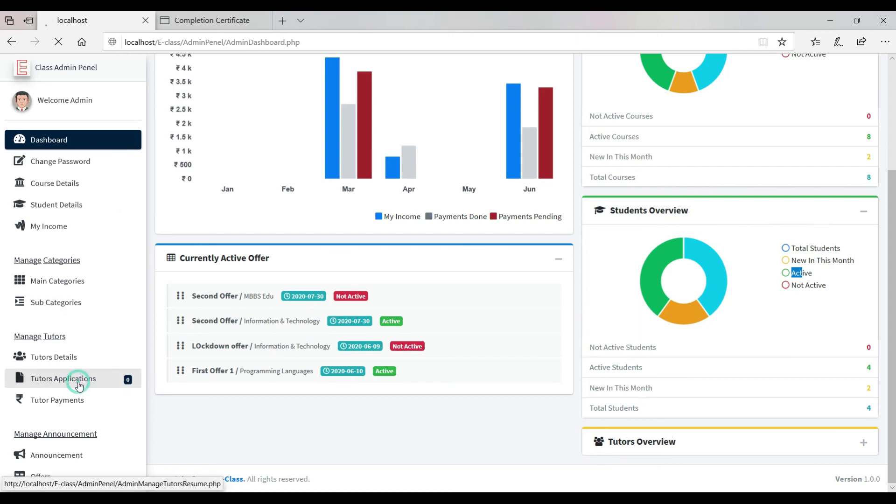
left_click(80, 368)
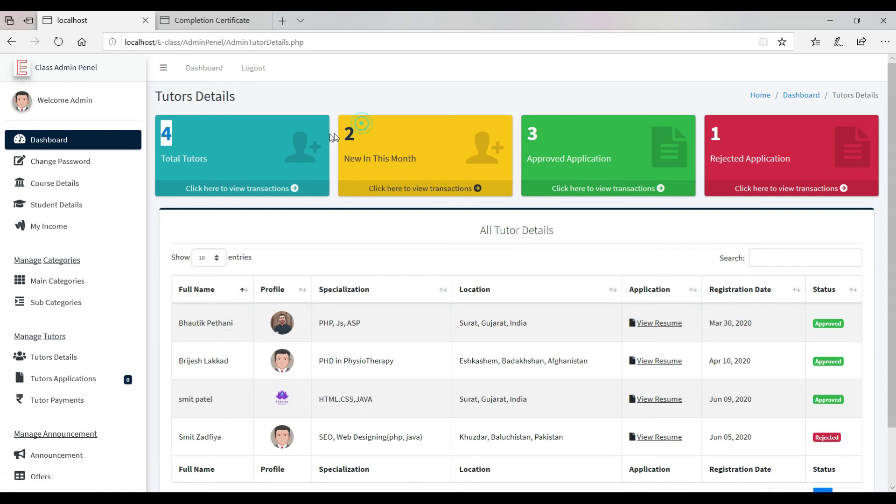
left_click(409, 135)
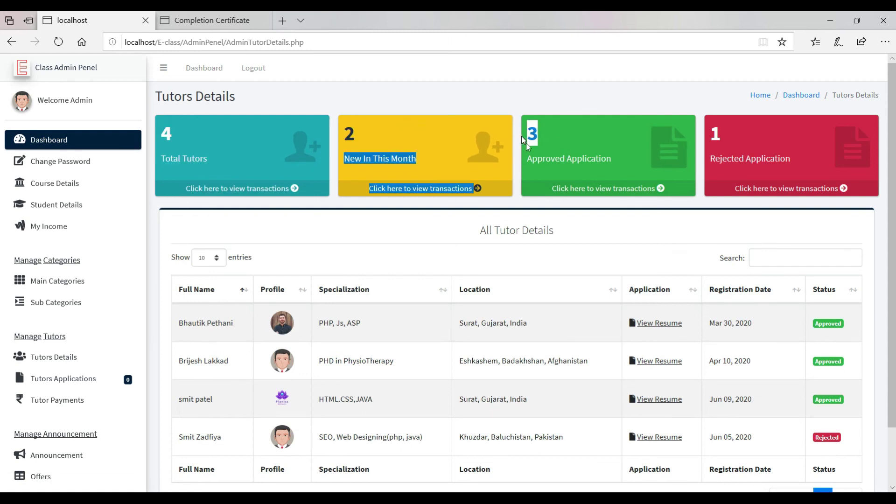
scroll(825, 214, "down", 3)
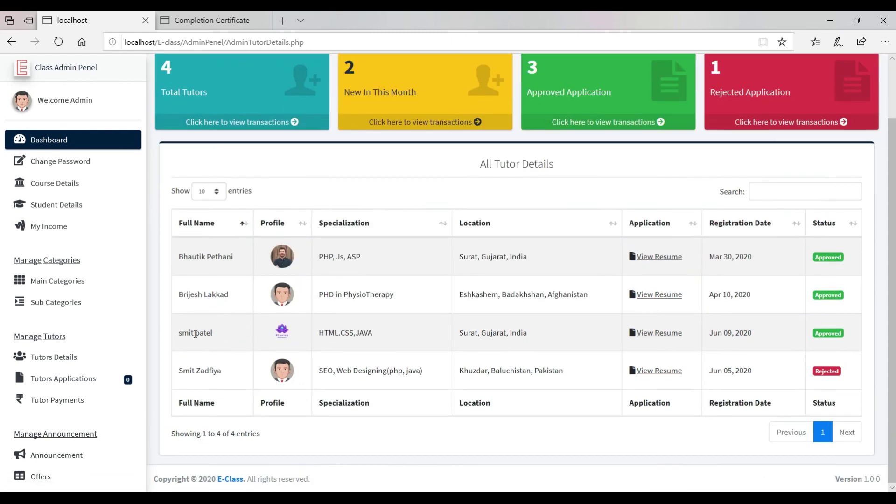
Open Tutor Payments and review the Android By Planics Dev and Adobe photoshop entries and tutor details.
left_click(97, 384)
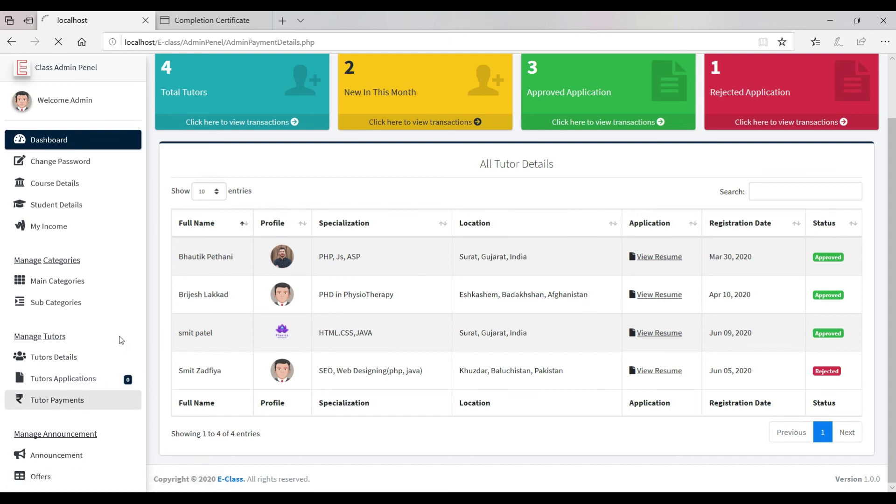
scroll(340, 304, "down", 3)
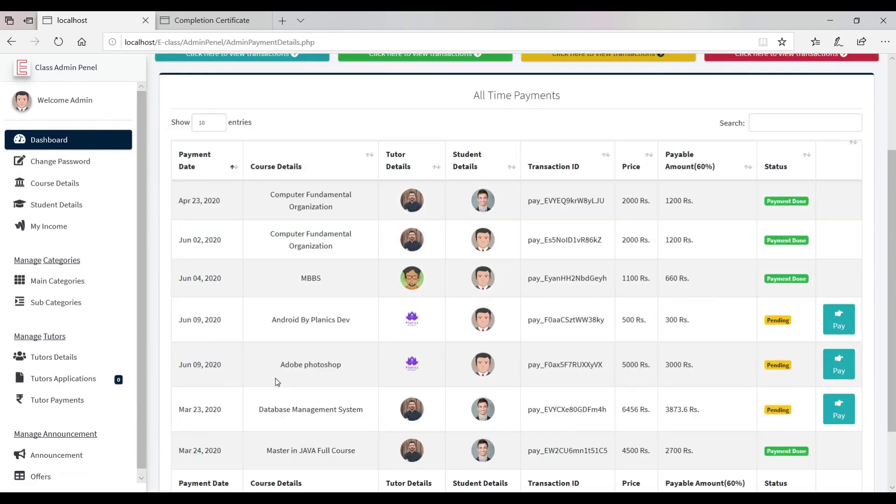
scroll(283, 382, "down", 2)
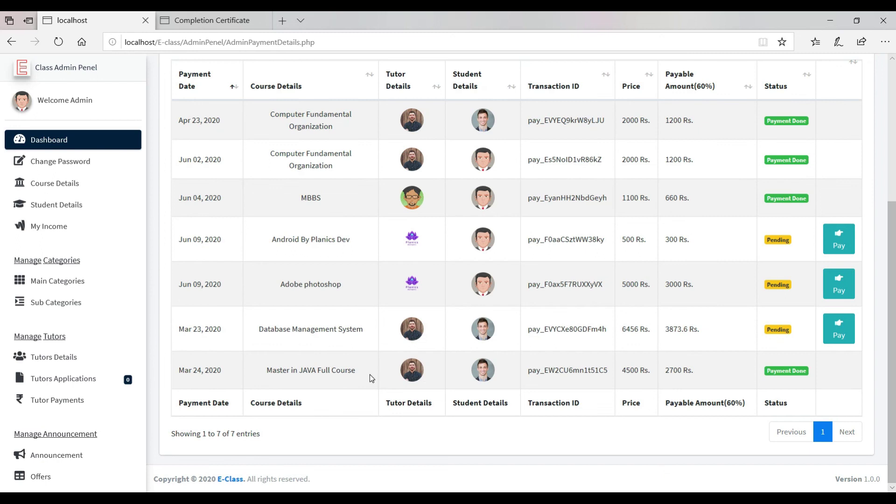
left_click_drag(261, 361, 647, 383)
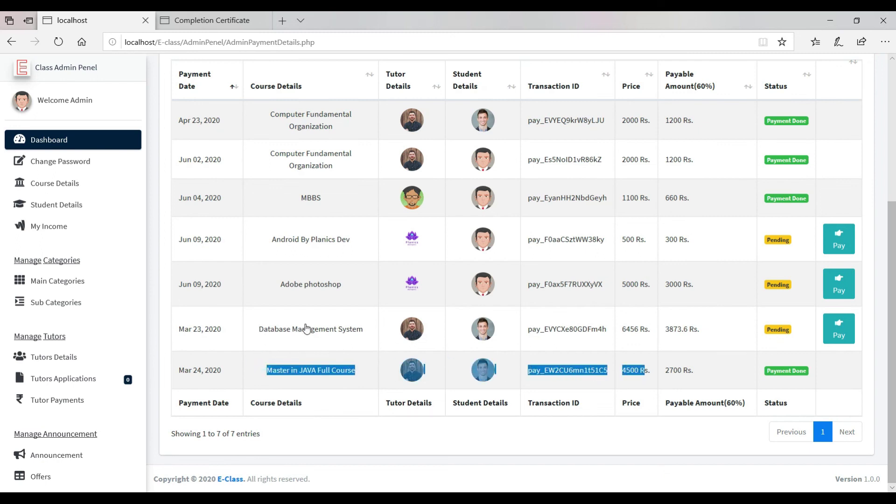
left_click_drag(279, 282, 343, 284)
left_click_drag(299, 239, 626, 241)
left_click_drag(609, 281, 698, 274)
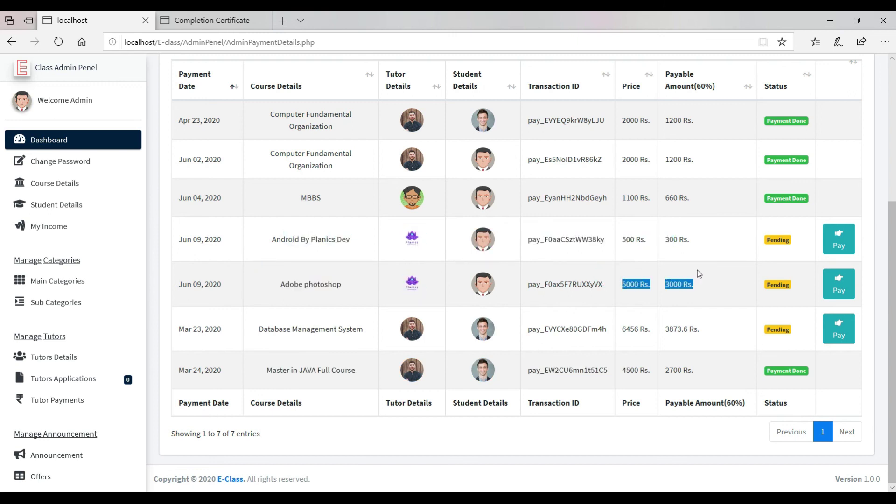
left_click(417, 243)
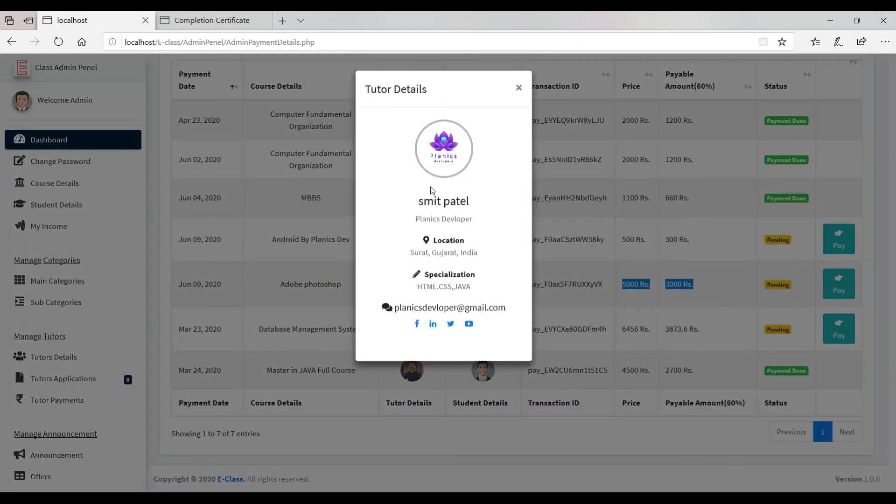
left_click_drag(391, 195, 512, 320)
left_click(519, 89)
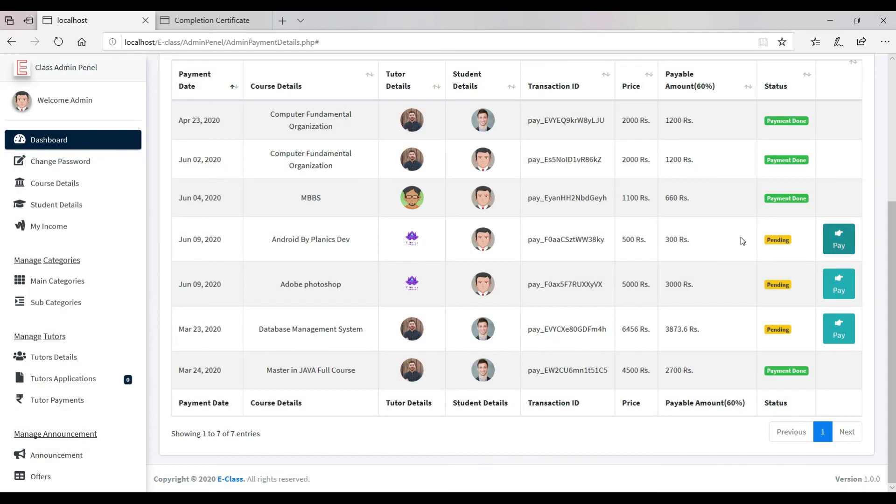
Pay the tutor shares for Android By Planics Dev and Adobe photoshop, then reload the tutor's My Income.
left_click(839, 248)
scroll(835, 298, "down", 3)
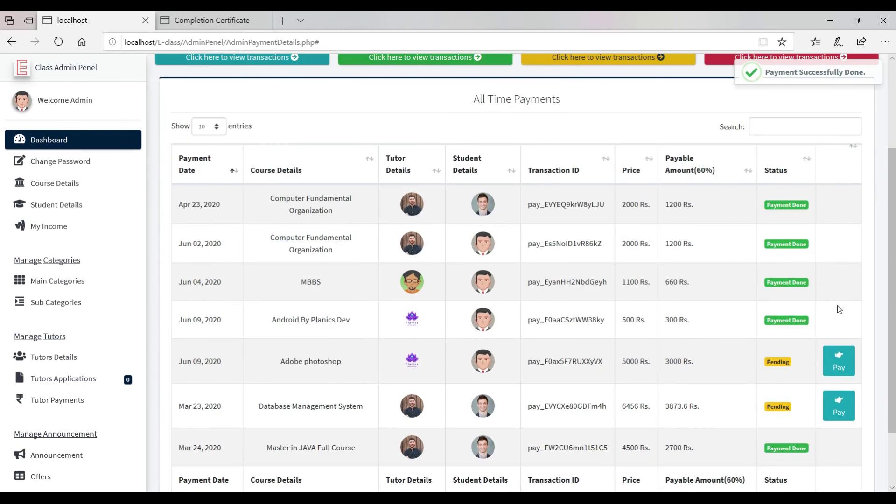
left_click_drag(551, 382, 651, 363)
left_click(686, 368)
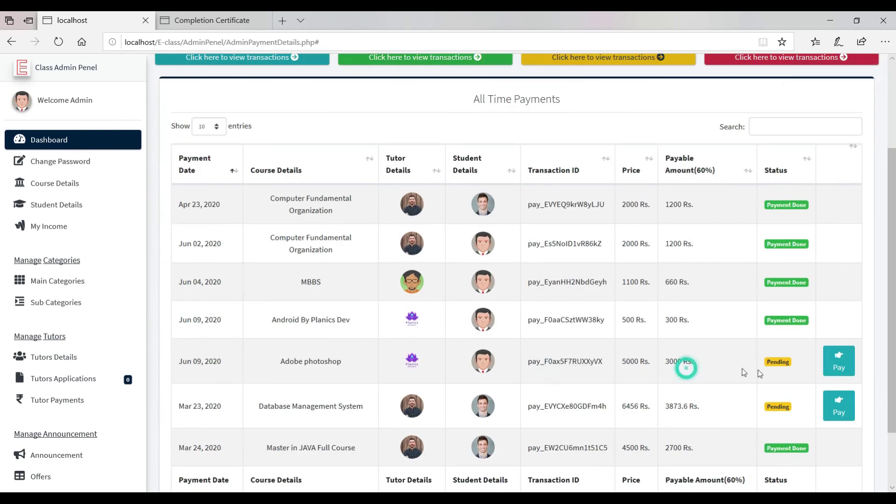
left_click(843, 358)
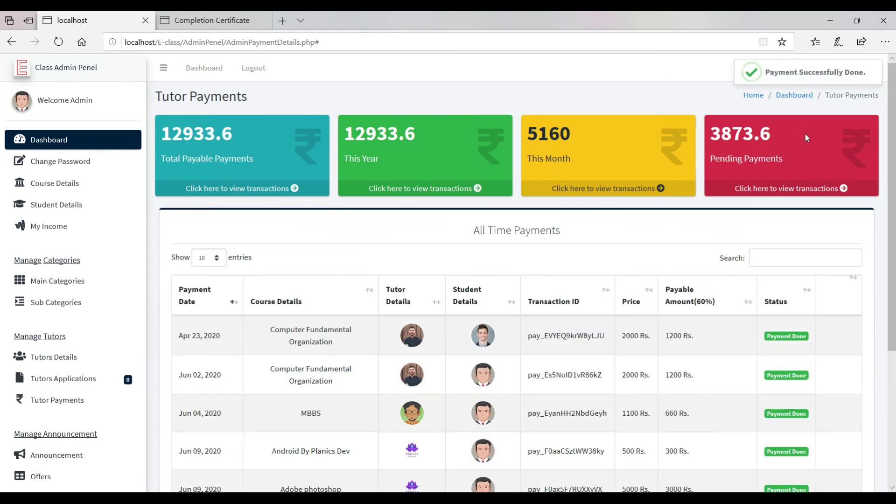
left_click_drag(809, 135, 672, 158)
left_click(575, 161)
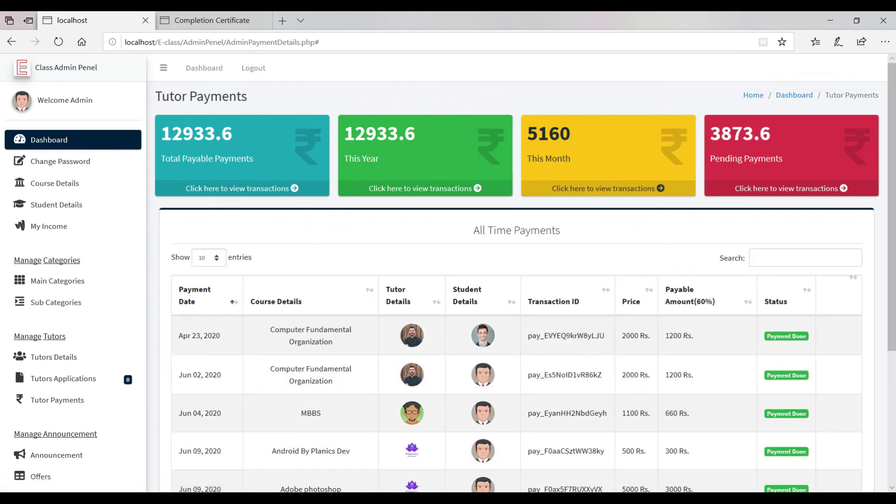
key("alt+Tab")
left_click(50, 42)
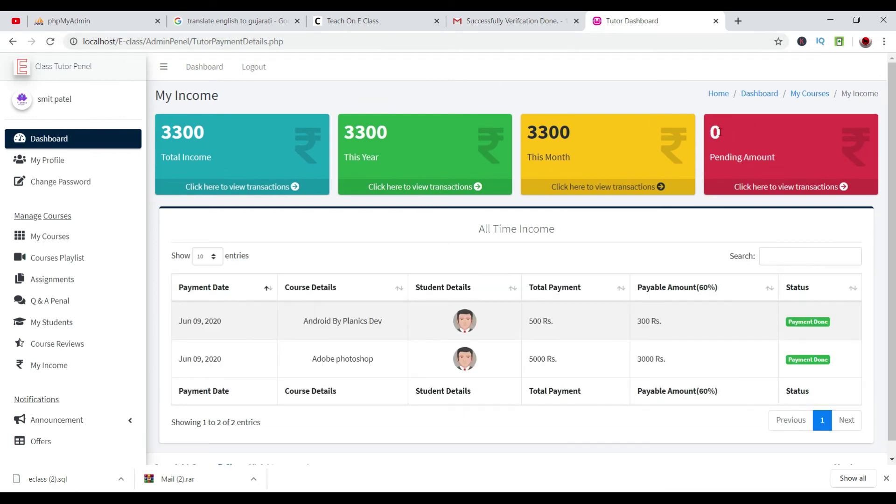
Verify the Adobe photoshop income shows Payment Done with zero pending, then log the tutor out.
triple_click(788, 350)
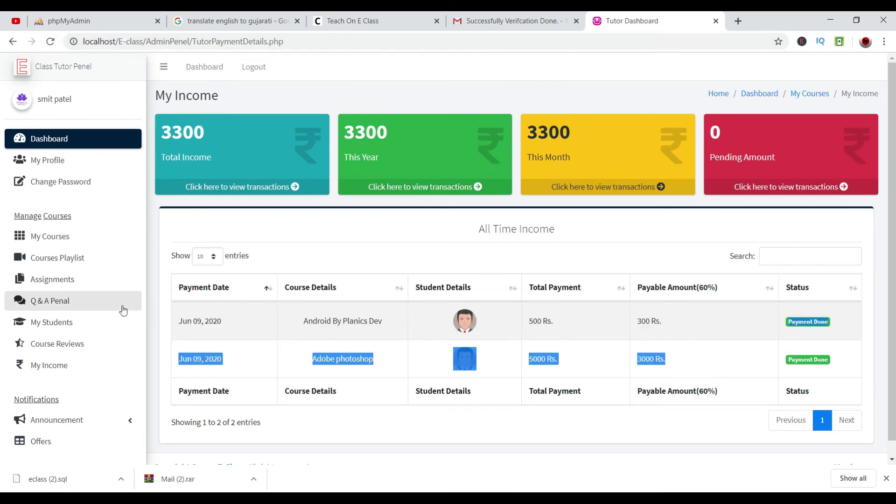
scroll(114, 316, "down", 1)
scroll(94, 319, "up", 1)
left_click(51, 365)
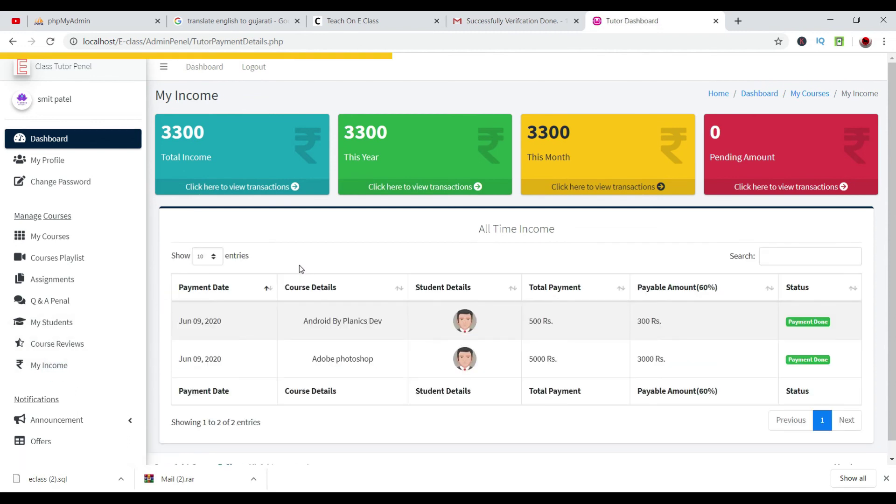
left_click(254, 67)
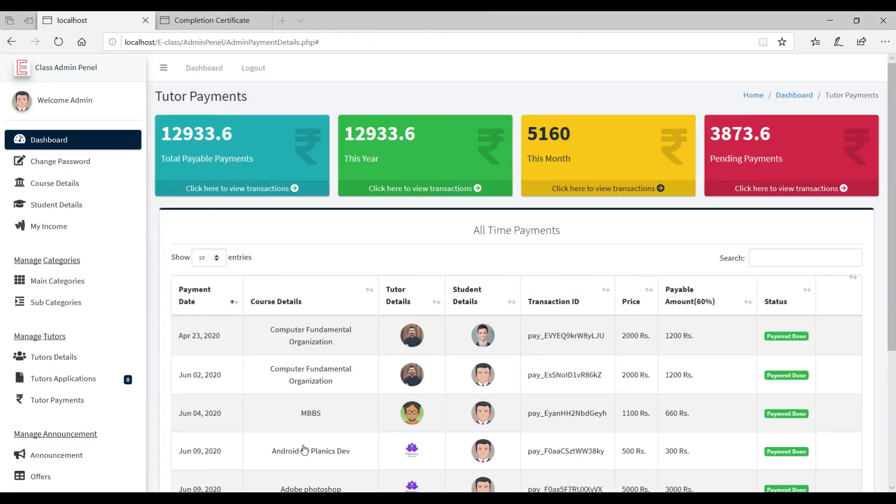
scroll(304, 449, "down", 5)
scroll(140, 189, "up", 5)
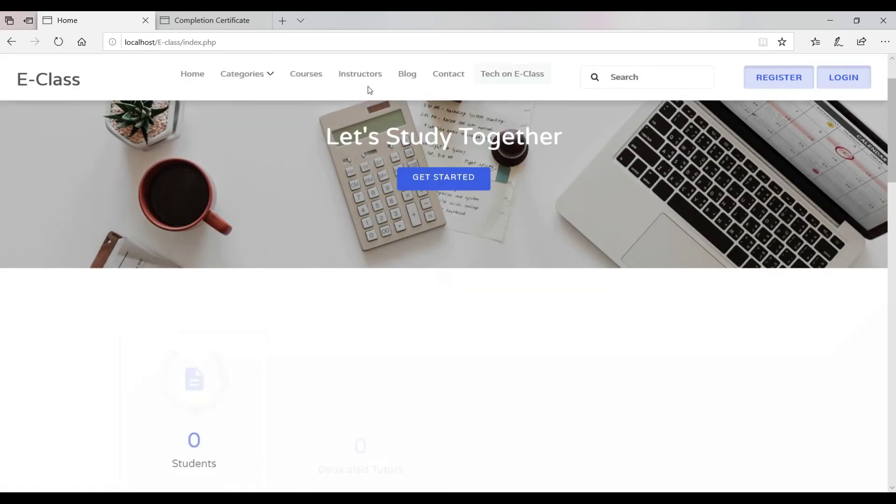
From Courses, open Adobe photoshop and play its preview video, skipping ahead to about 00:44.
scroll(404, 94, "down", 10)
scroll(392, 88, "down", 7)
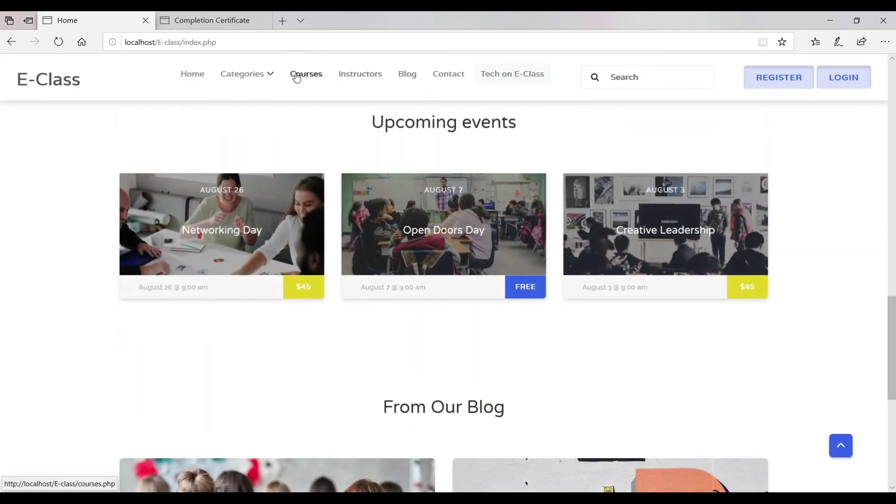
left_click(297, 77)
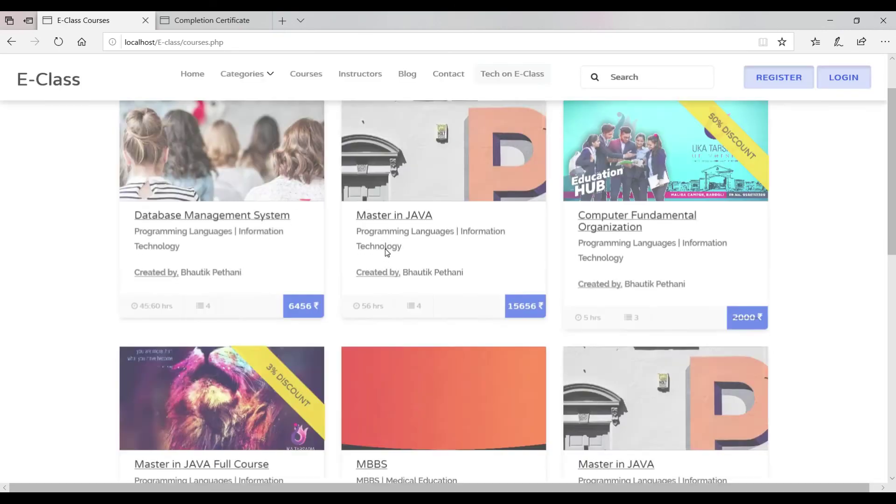
scroll(385, 248, "down", 10)
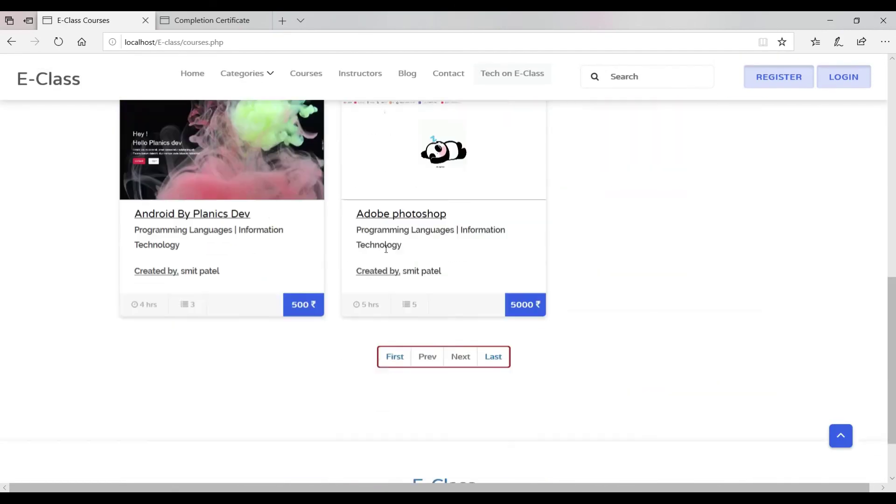
scroll(385, 249, "down", 1)
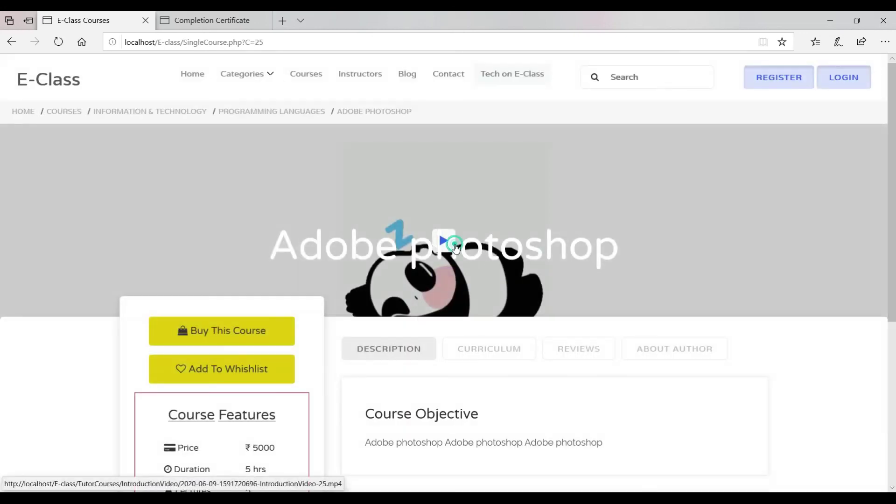
left_click(455, 244)
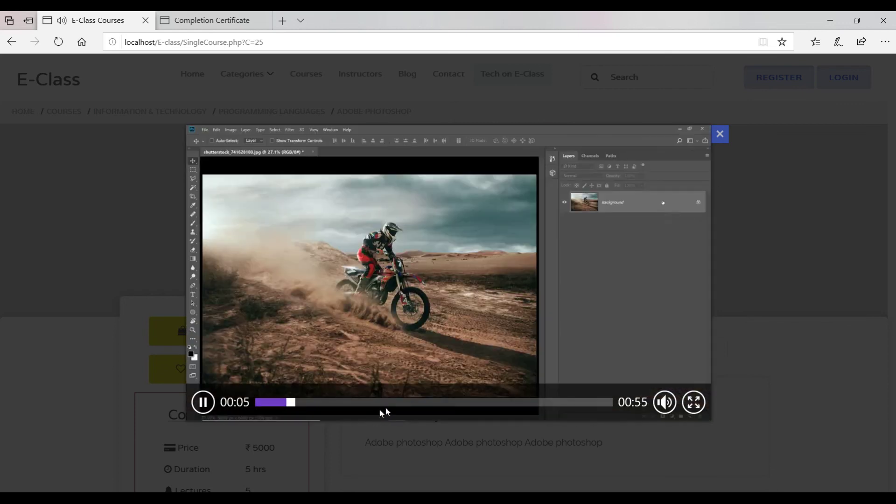
left_click(379, 403)
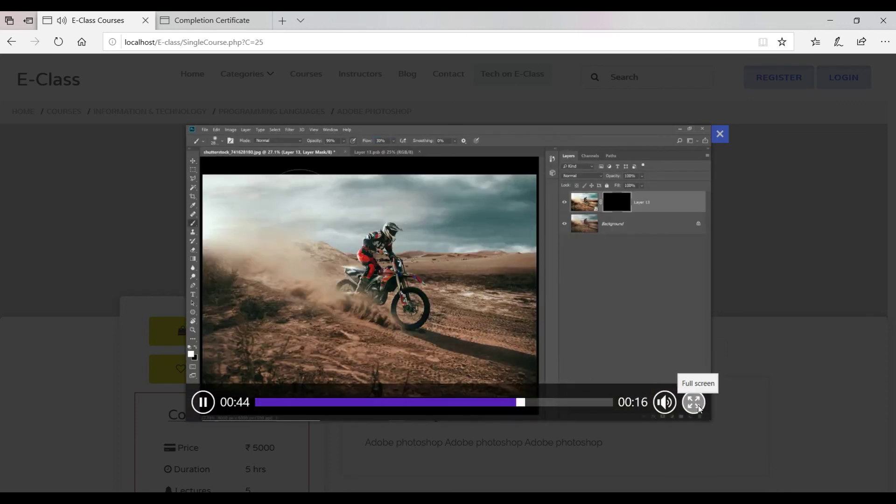